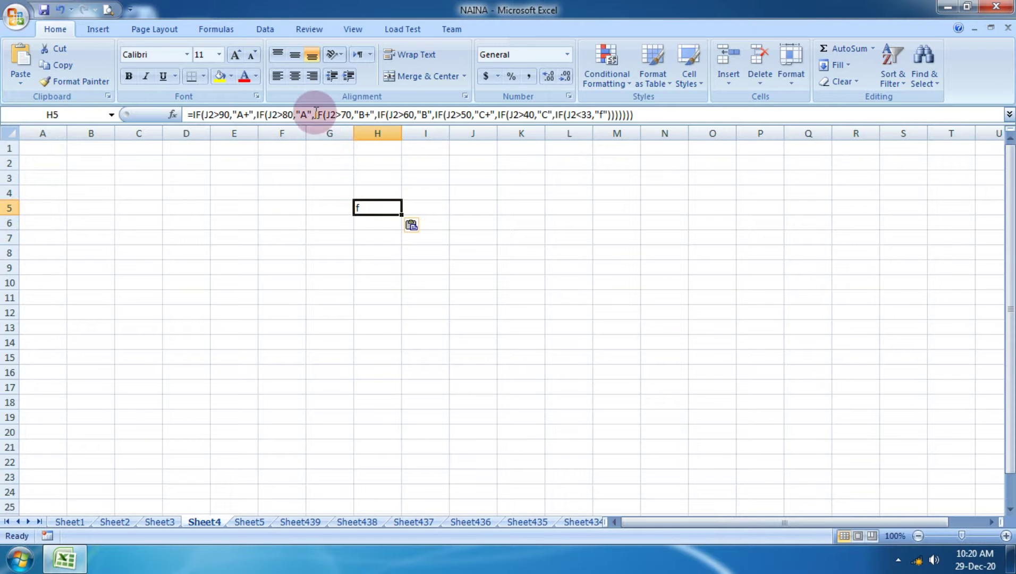
Copy Sheet1's nested IF DIVISION formula from K2, which returns 'fail'.
{"action": "key", "text": "Return"}
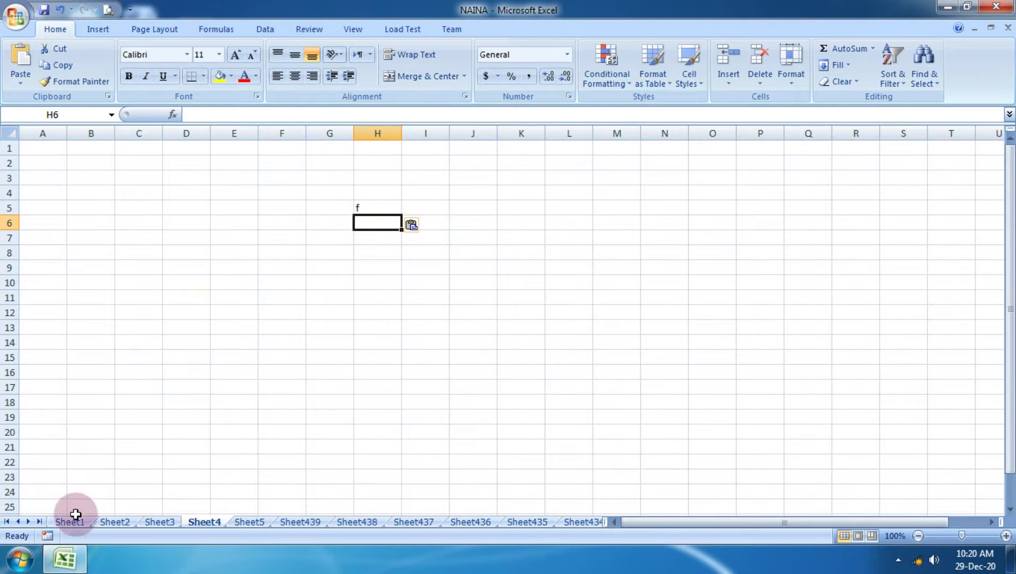
{"action": "left_click", "coordinate": [70, 521]}
{"action": "double_click", "coordinate": [660, 181]}
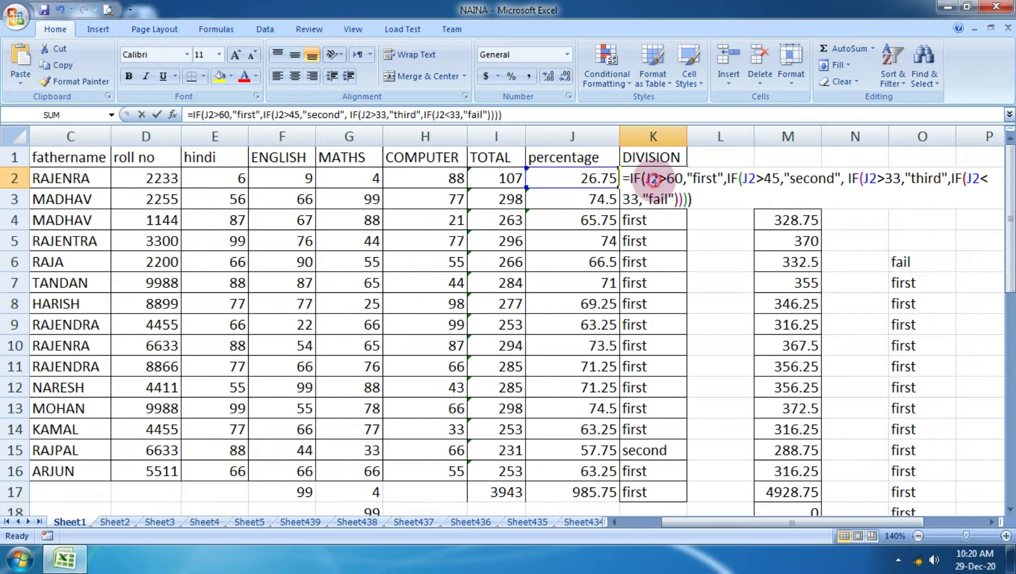
{"action": "key", "text": "Return"}
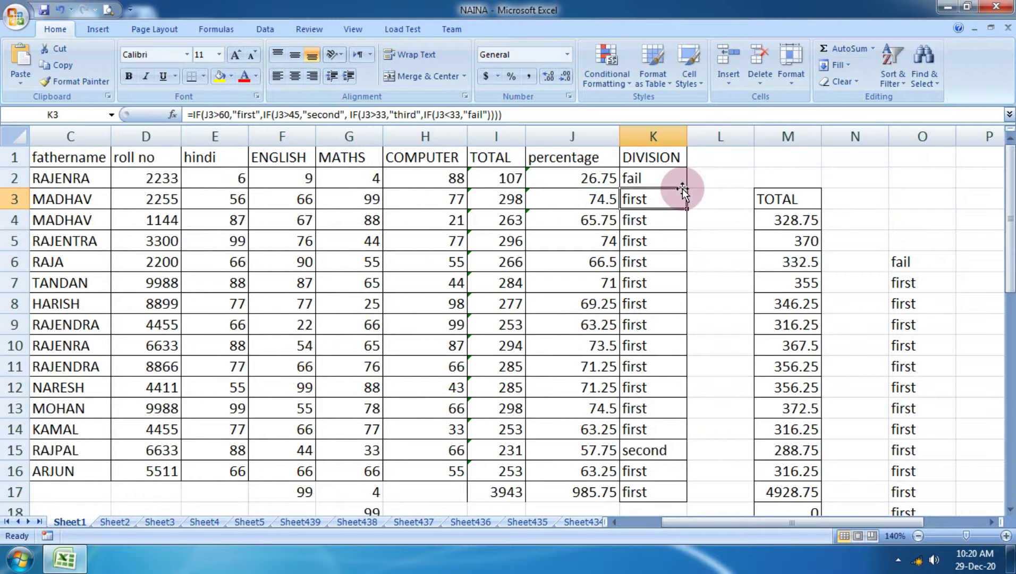
{"action": "left_click", "coordinate": [653, 157]}
{"action": "left_click", "coordinate": [632, 179]}
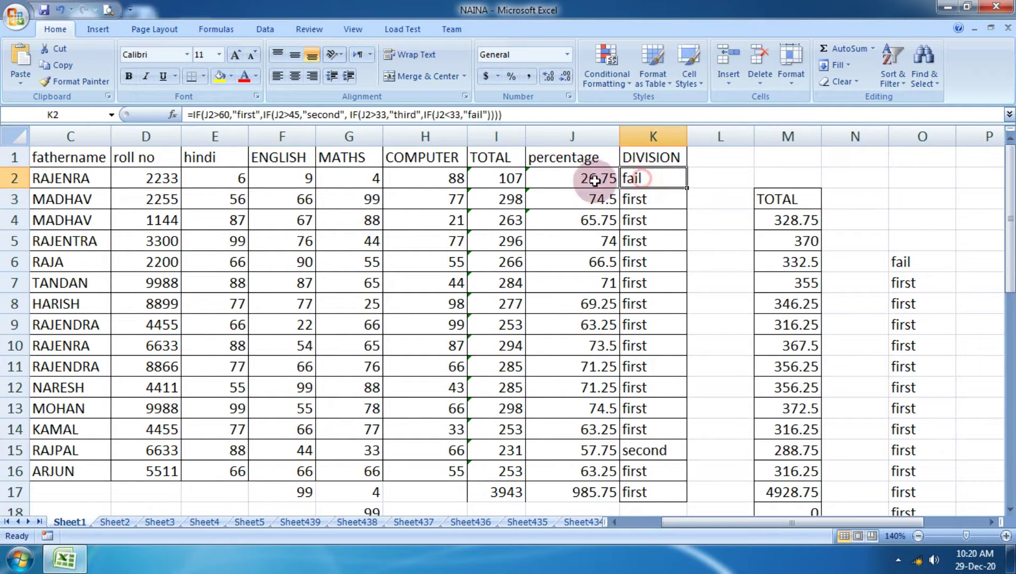
{"action": "left_click", "coordinate": [71, 64]}
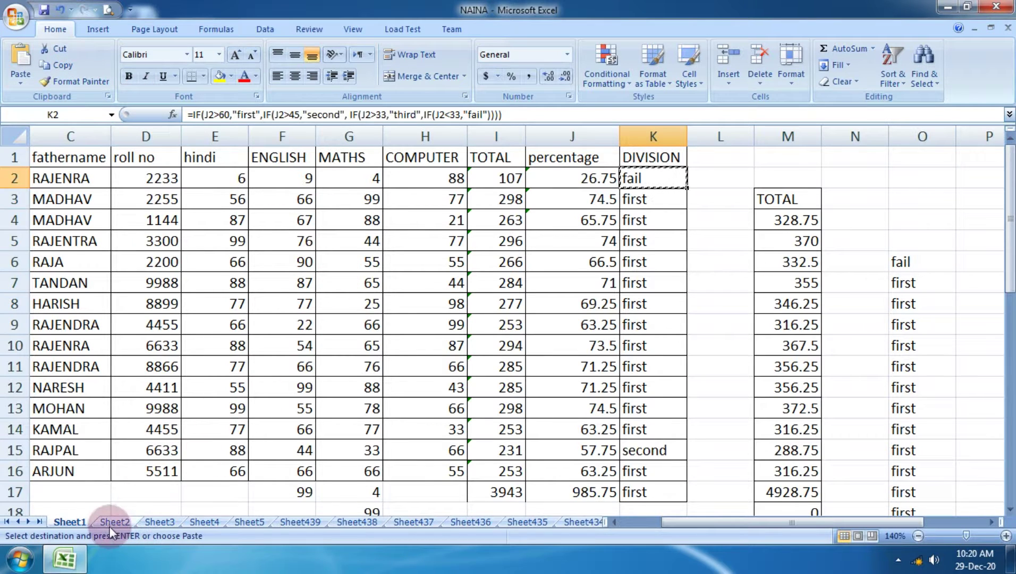
Paste only the formula into Sheet2 cell K49.
{"action": "left_click", "coordinate": [121, 513]}
{"action": "left_click", "coordinate": [133, 520]}
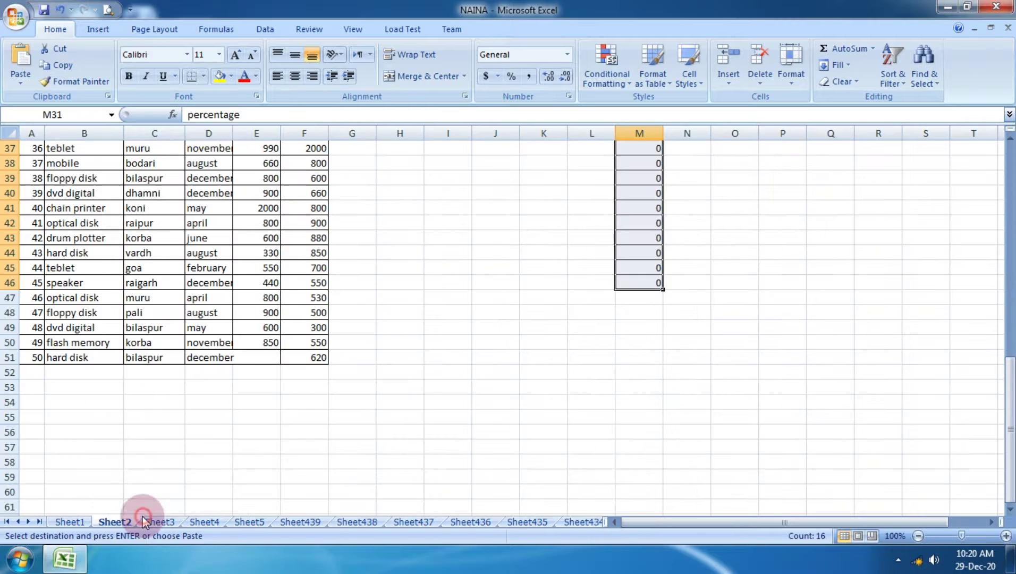
{"action": "left_click", "coordinate": [547, 328]}
{"action": "left_click", "coordinate": [20, 80]}
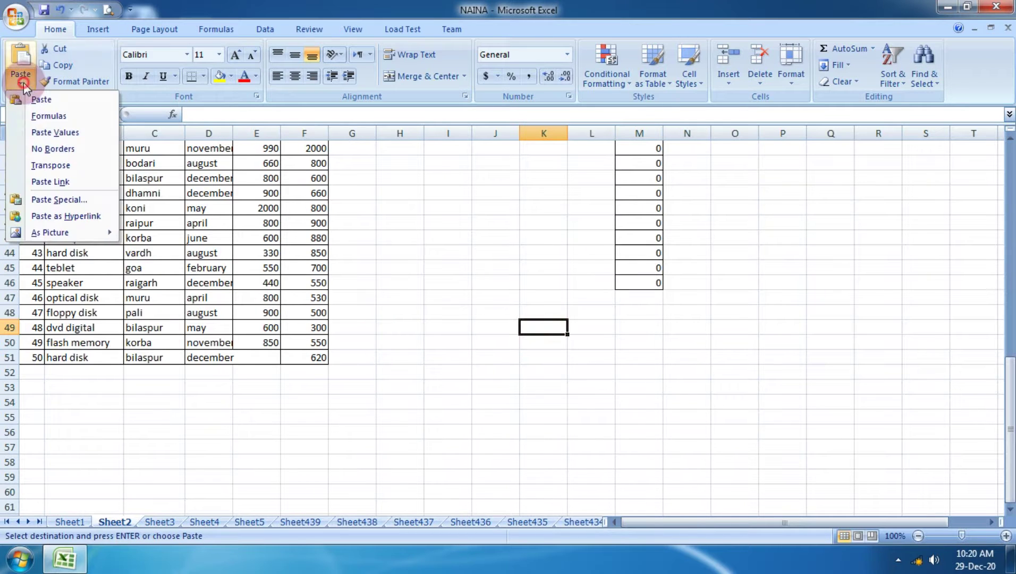
{"action": "left_click", "coordinate": [53, 116]}
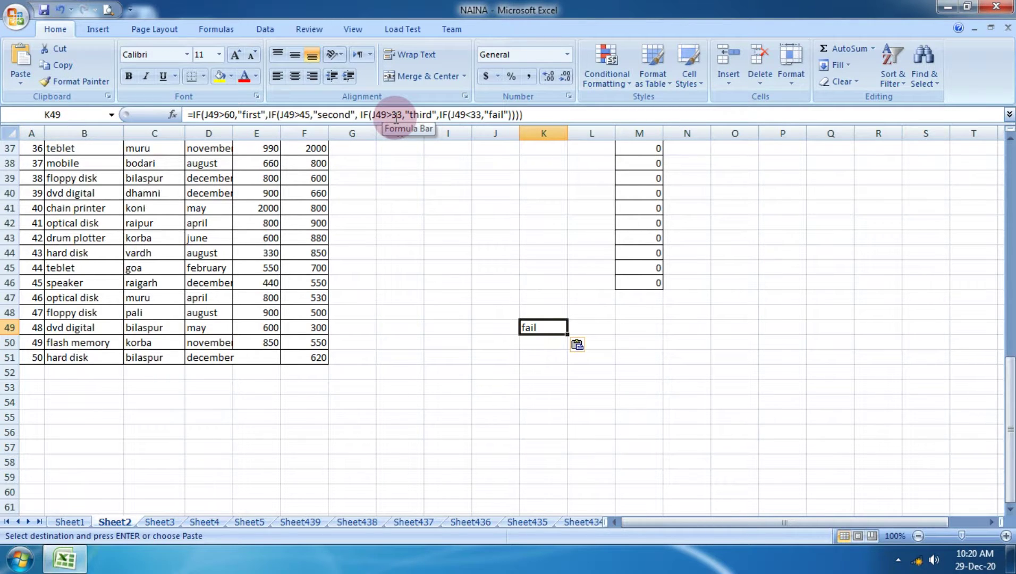
Re-open and confirm K49's nested IF formula to check it returns 'fail'.
{"action": "left_click", "coordinate": [590, 353]}
{"action": "left_click", "coordinate": [545, 327]}
{"action": "double_click", "coordinate": [547, 326]}
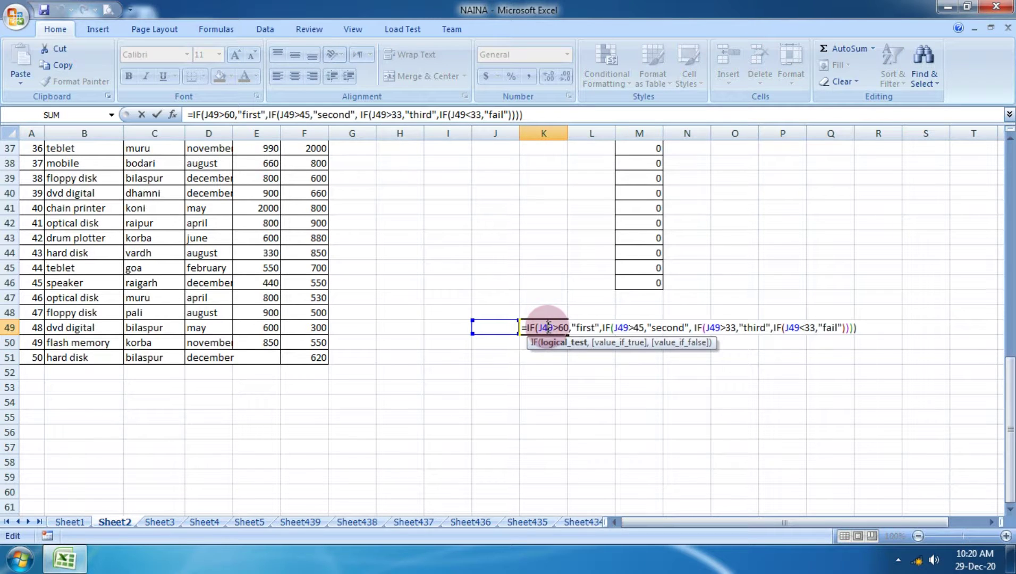
{"action": "key", "text": "Return"}
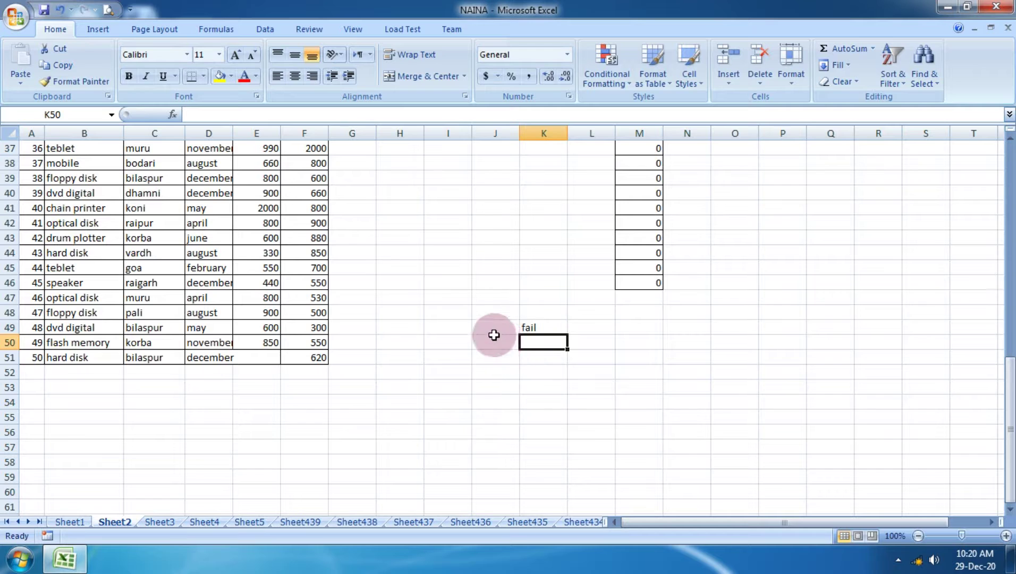
{"action": "left_click", "coordinate": [491, 333]}
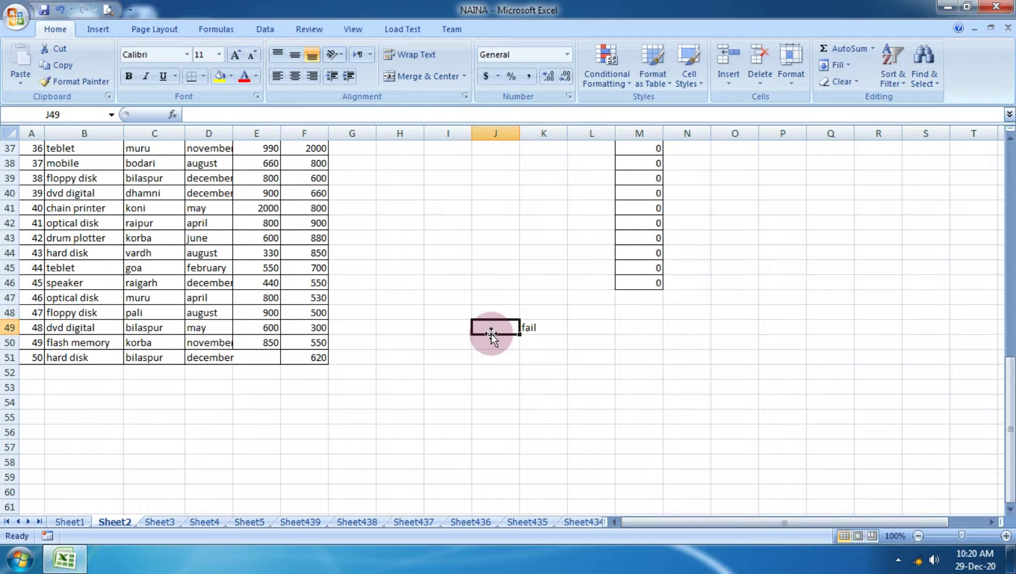
{"action": "left_click", "coordinate": [543, 322]}
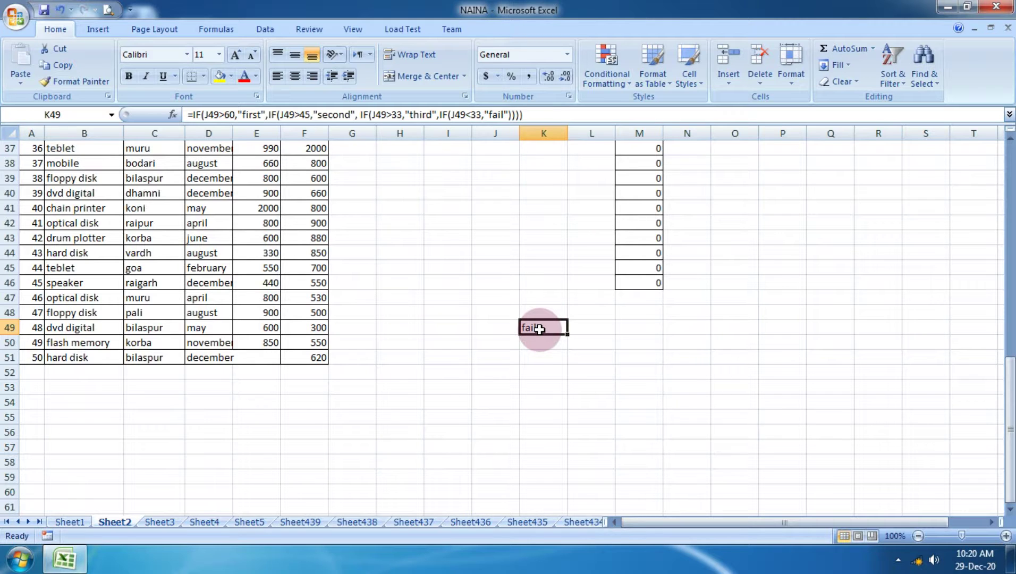
{"action": "double_click", "coordinate": [540, 327]}
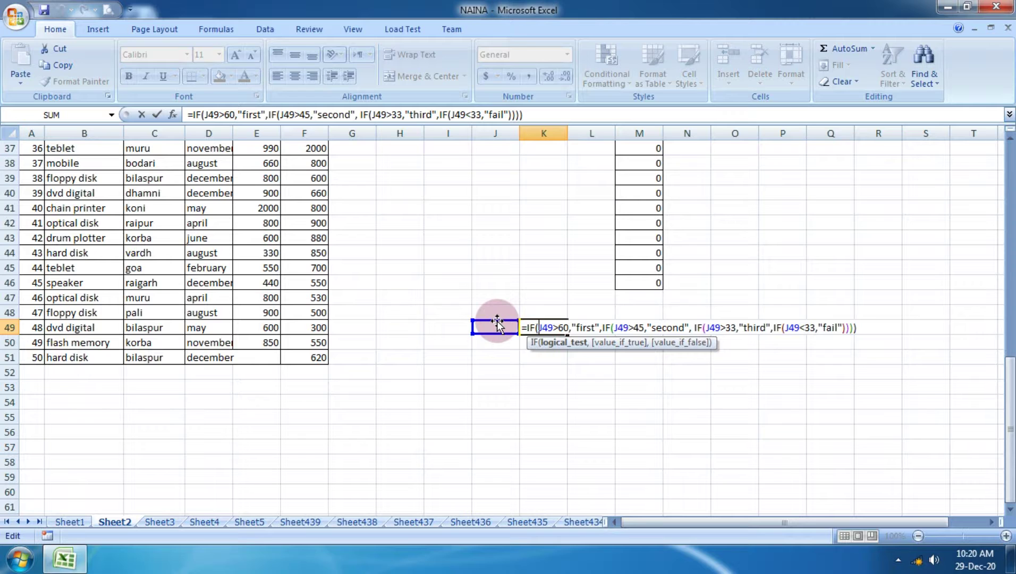
{"action": "key", "text": "Return"}
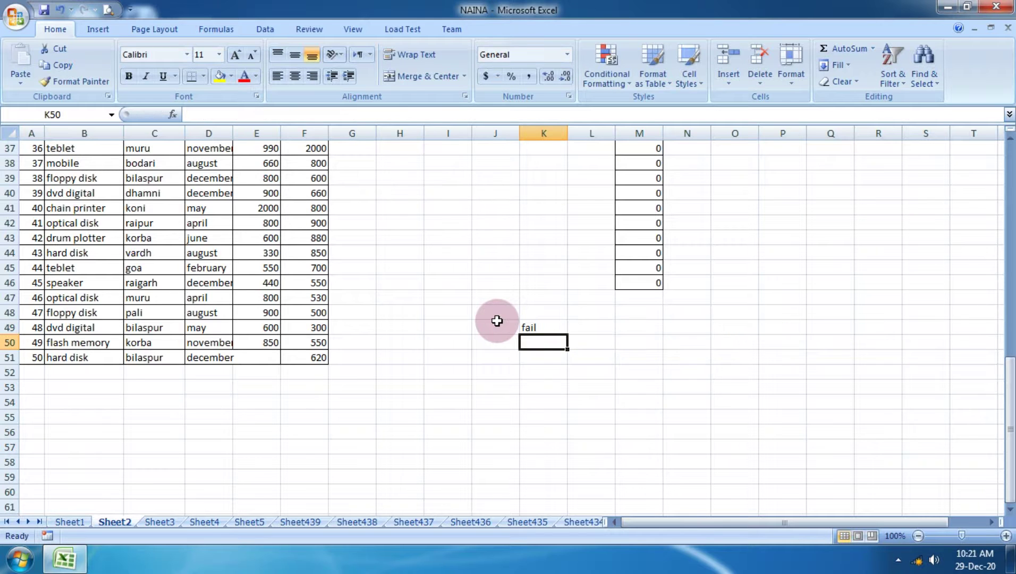
{"action": "scroll", "coordinate": [392, 275], "scroll_direction": "up", "scroll_amount": 12}
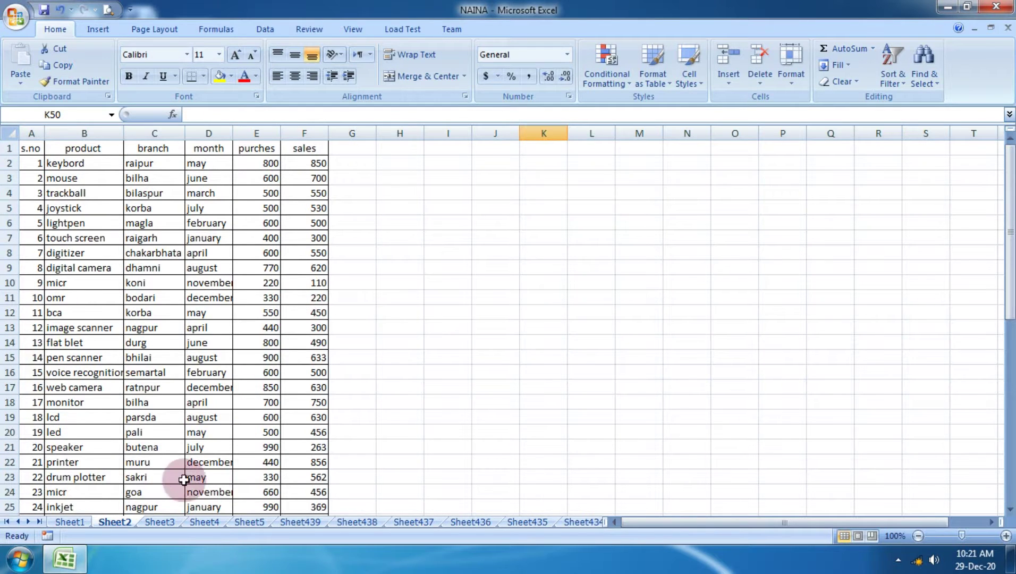
Copy the percentage AVERAGE formula from Sheet1 cell J2.
{"action": "left_click", "coordinate": [70, 522]}
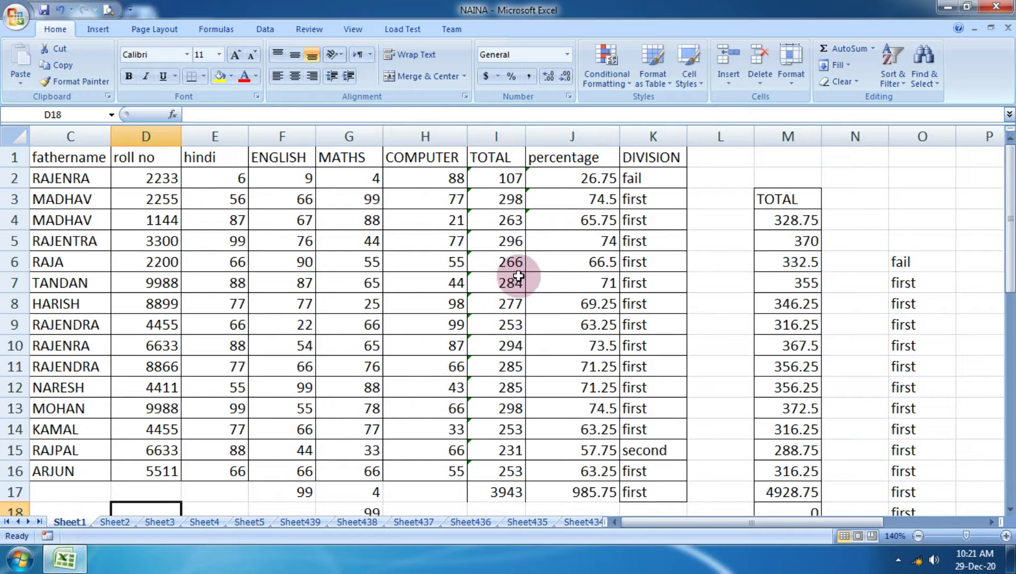
{"action": "left_click", "coordinate": [591, 181]}
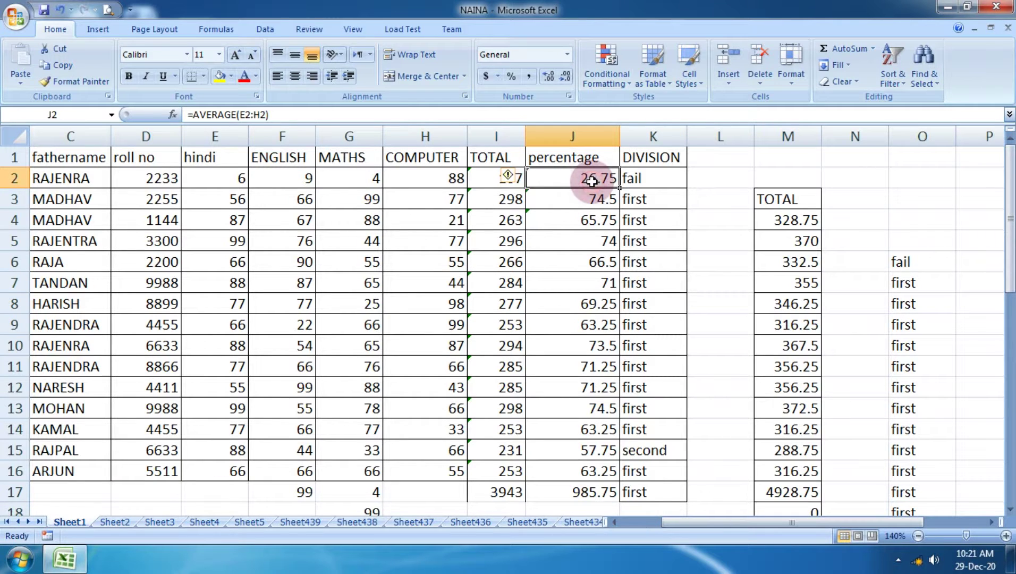
{"action": "left_click", "coordinate": [57, 68]}
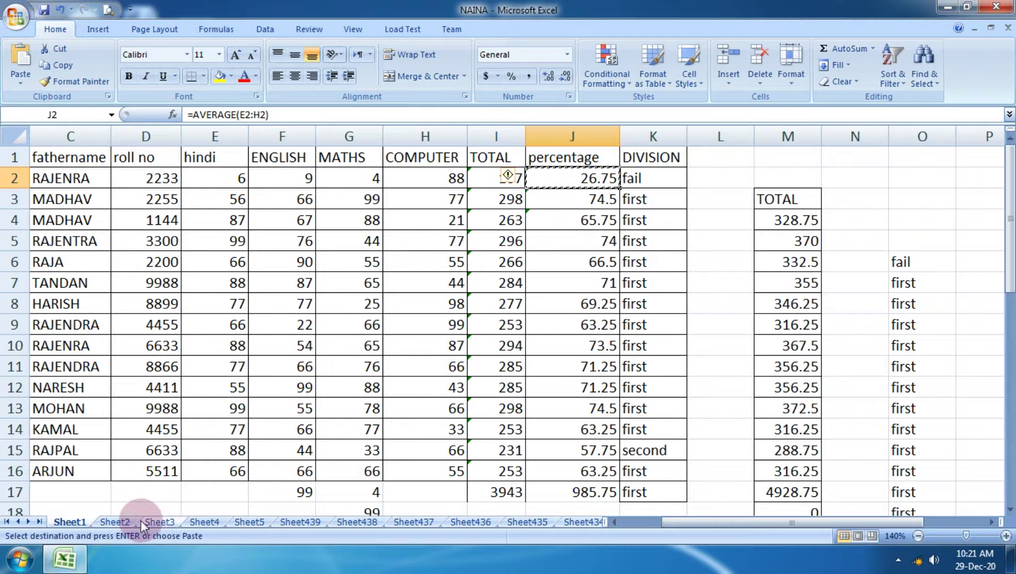
Paste it as a formula into Sheet2 G2, giving =AVERAGE(B2:E2) returning 800.
{"action": "left_click", "coordinate": [139, 520]}
{"action": "left_click", "coordinate": [352, 163]}
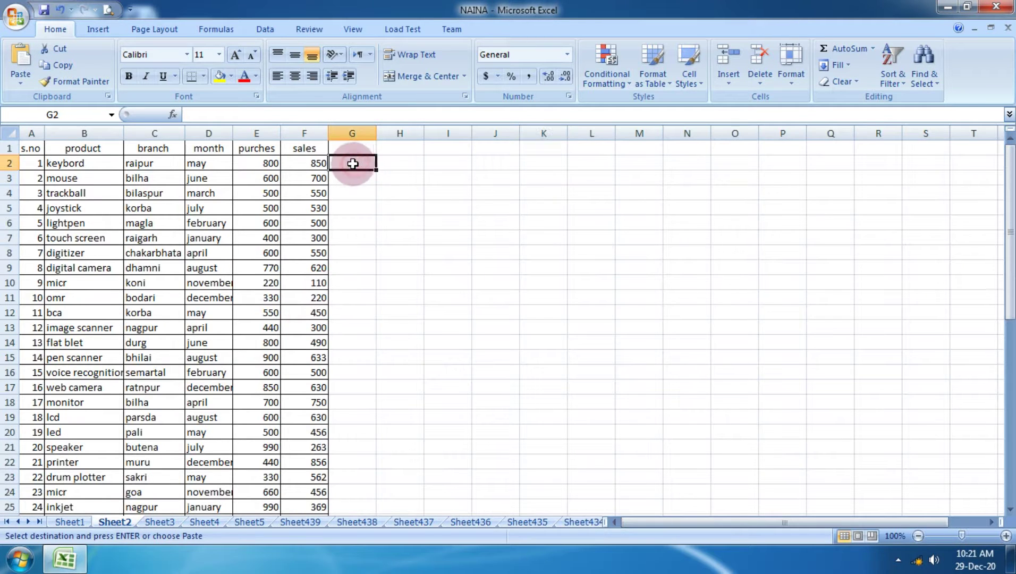
{"action": "left_click", "coordinate": [20, 79]}
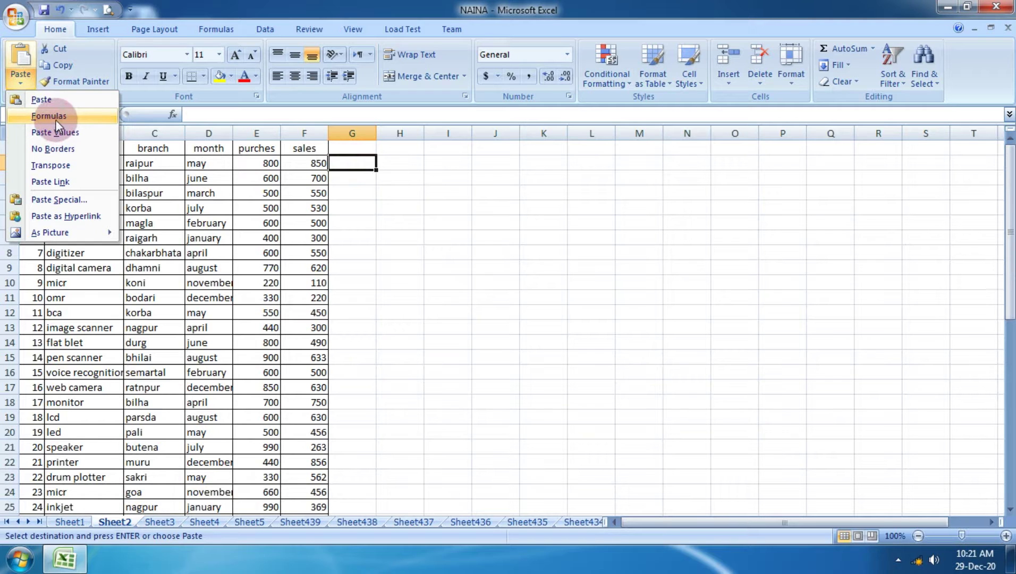
{"action": "left_click", "coordinate": [48, 116]}
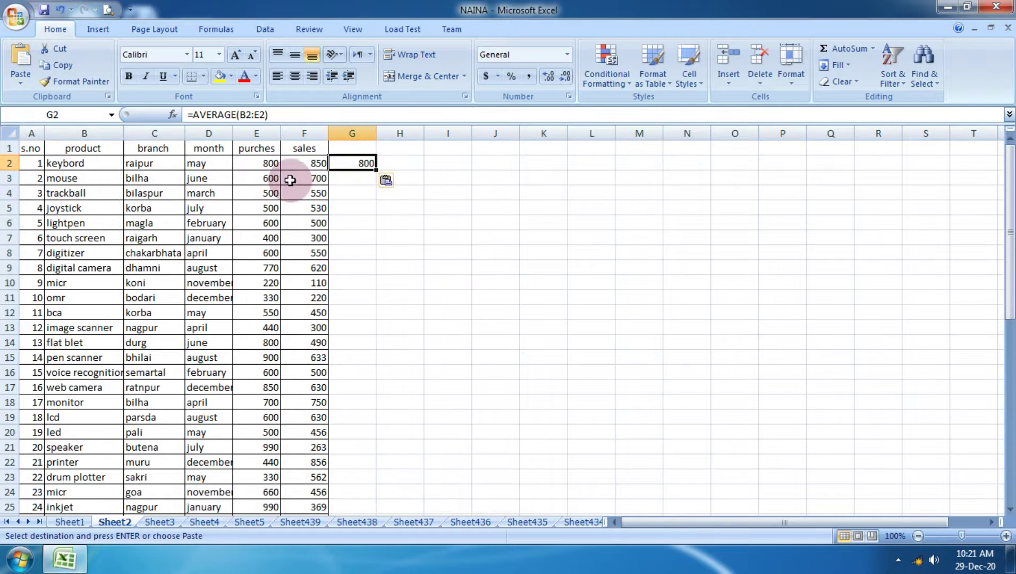
{"action": "double_click", "coordinate": [357, 163]}
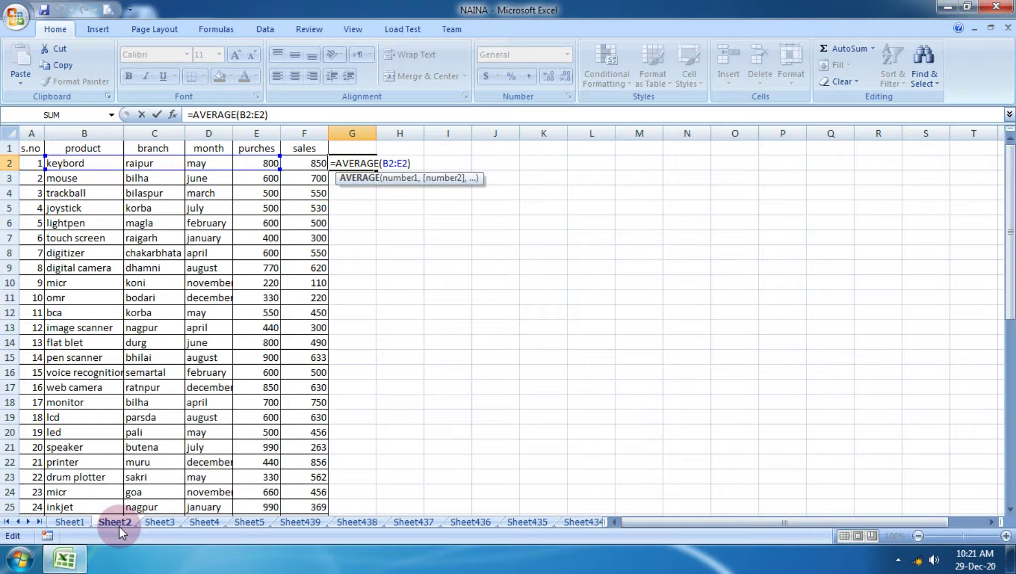
{"action": "key", "text": "Return"}
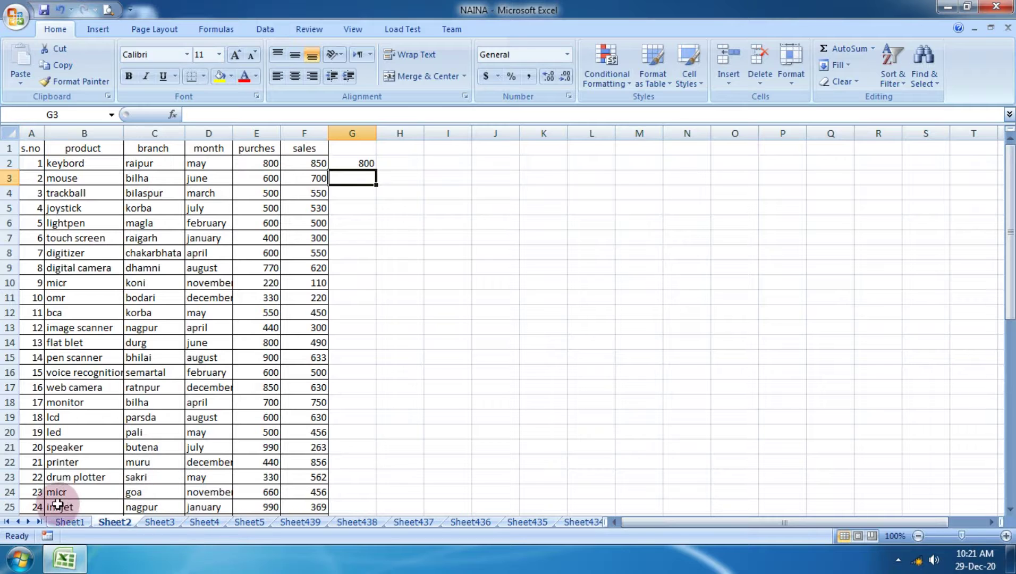
{"action": "left_click", "coordinate": [158, 521]}
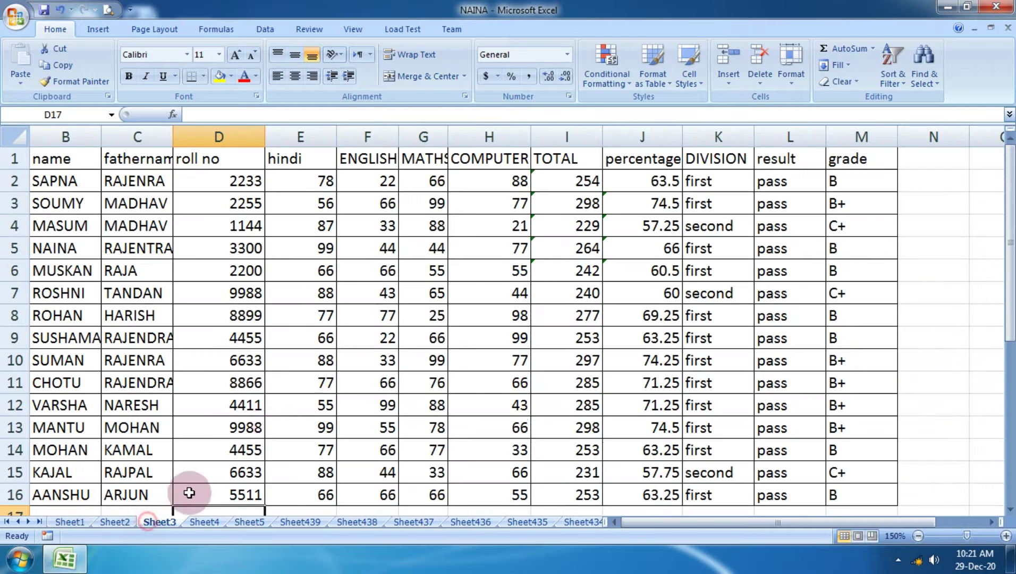
Copy the grade formula from Sheet3 cell M4.
{"action": "left_click", "coordinate": [665, 228]}
{"action": "left_click", "coordinate": [783, 224]}
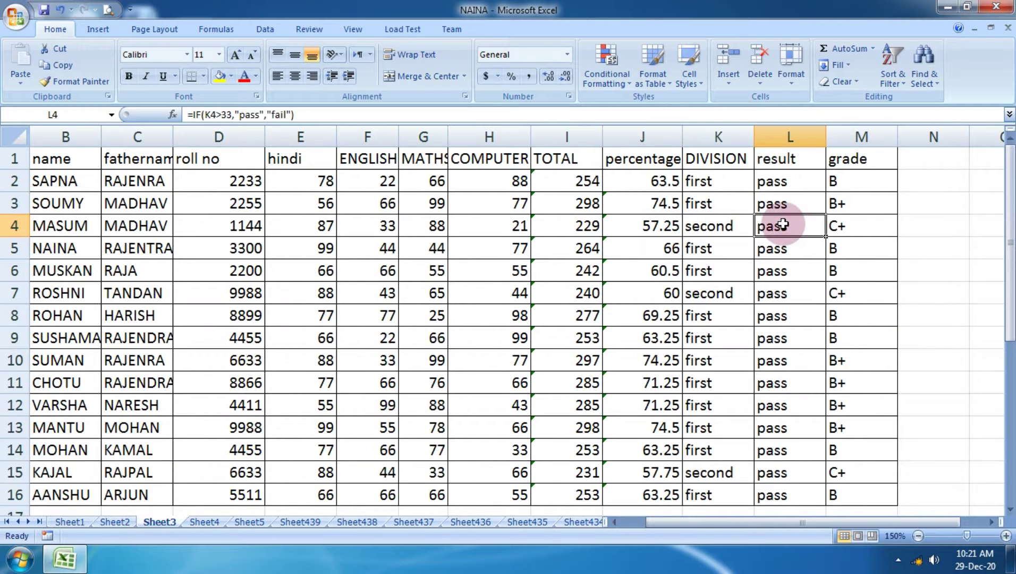
{"action": "left_click", "coordinate": [836, 225]}
{"action": "left_click", "coordinate": [66, 64]}
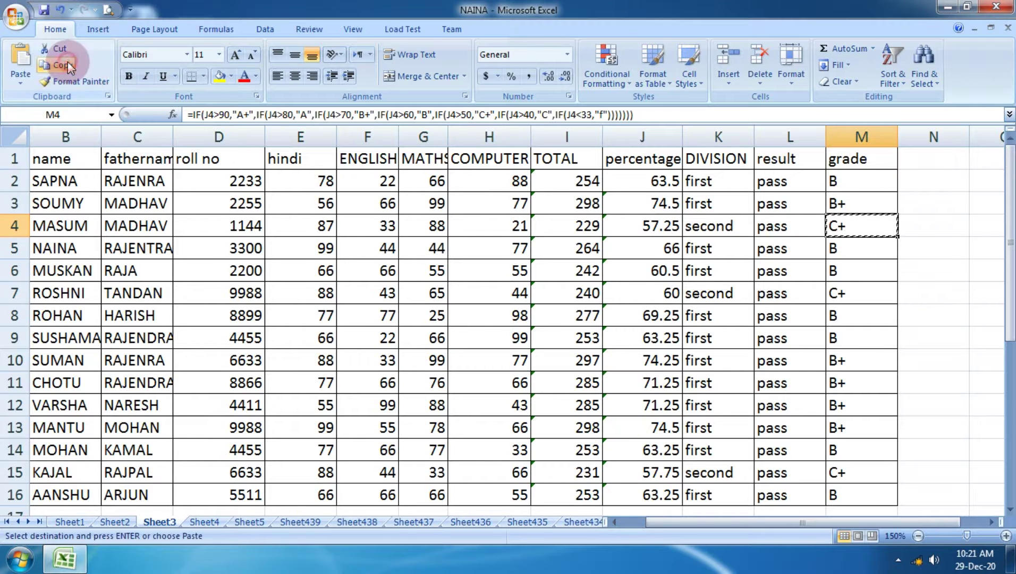
Paste the grade formula into Sheet4 I11, returning 'f', then select H10:J13.
{"action": "left_click", "coordinate": [198, 523]}
{"action": "left_click", "coordinate": [441, 302]}
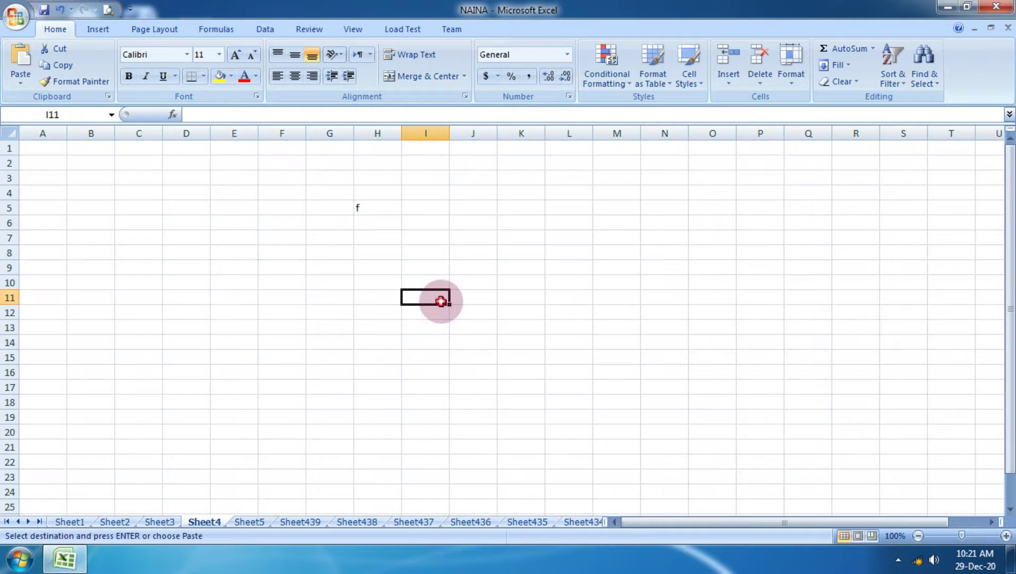
{"action": "left_click", "coordinate": [21, 82]}
{"action": "left_click", "coordinate": [48, 101]}
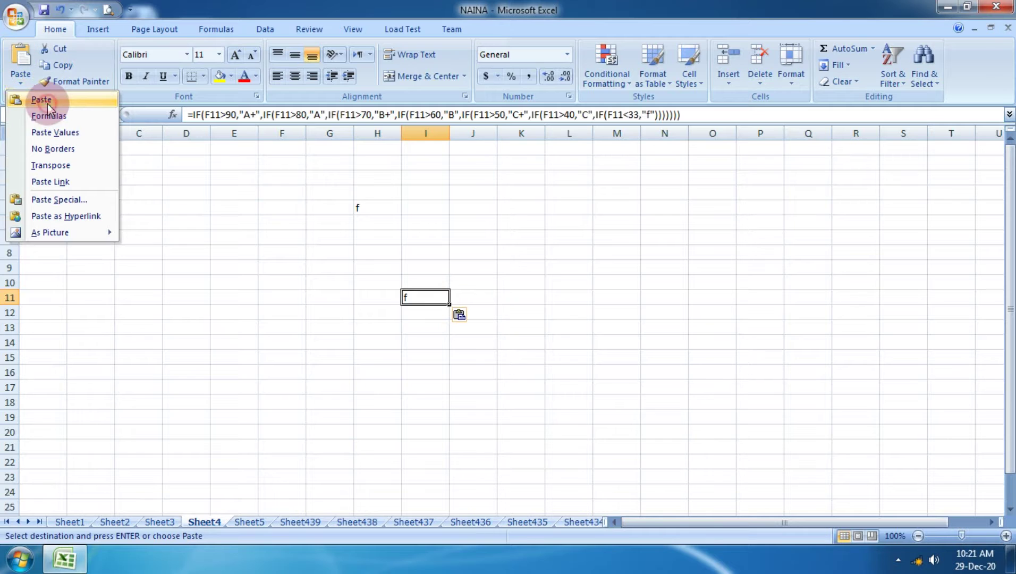
{"action": "double_click", "coordinate": [437, 296]}
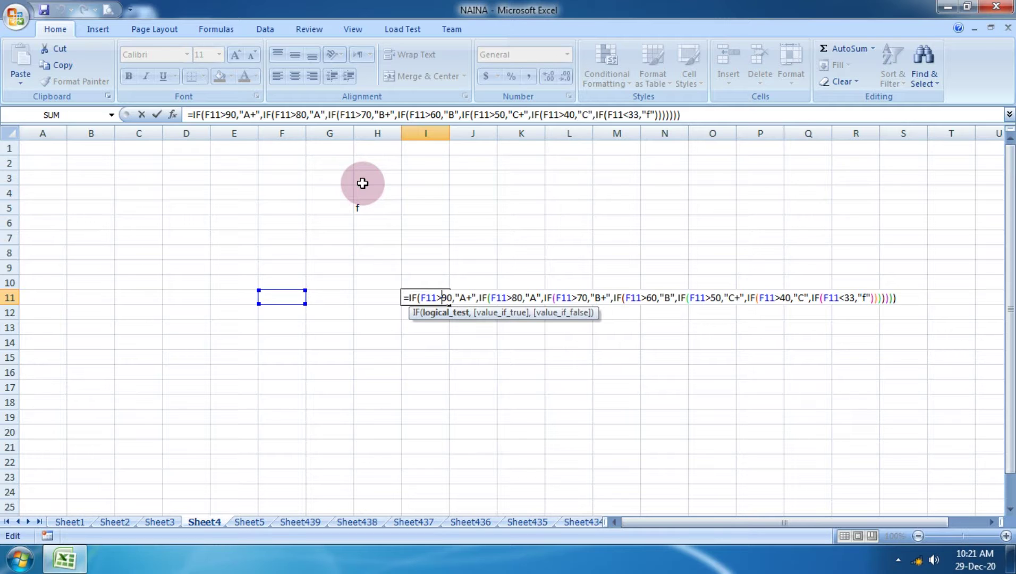
{"action": "key", "text": "Return"}
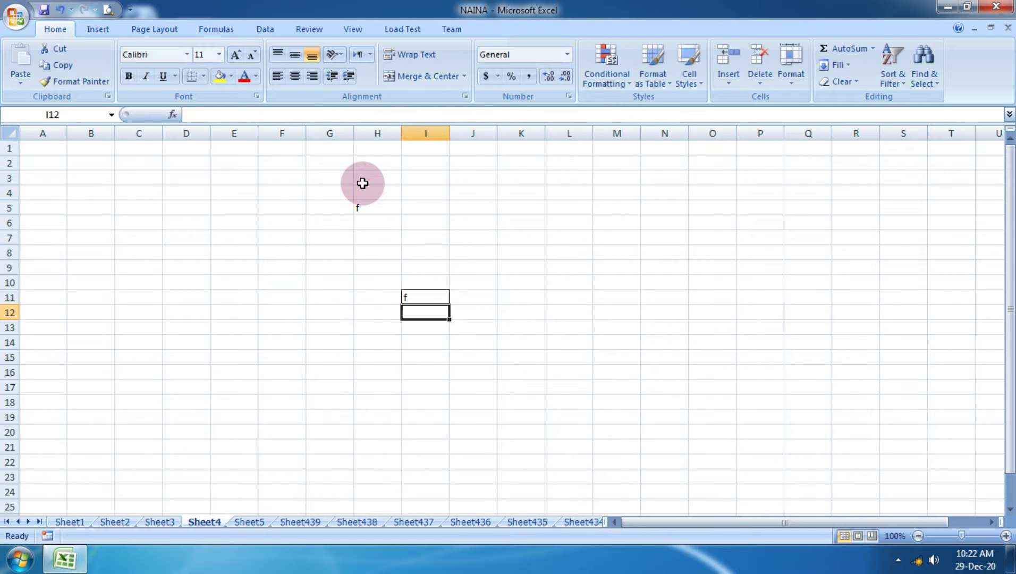
{"action": "left_click_drag", "start_coordinate": [372, 280], "coordinate": [475, 312]}
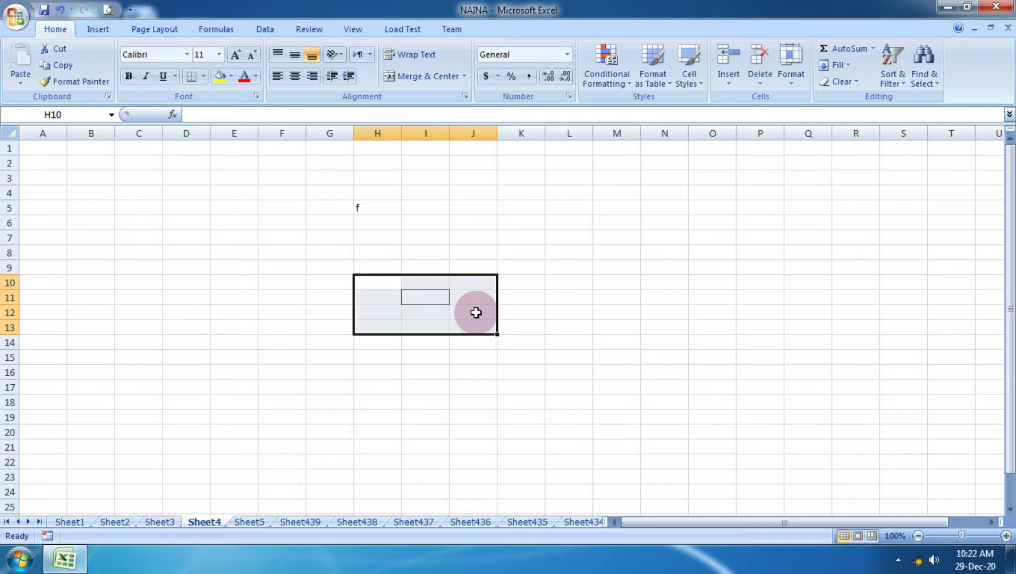
Copy Sheet1's TOTAL, percentage and DIVISION results in I2:K14.
{"action": "left_click", "coordinate": [79, 525]}
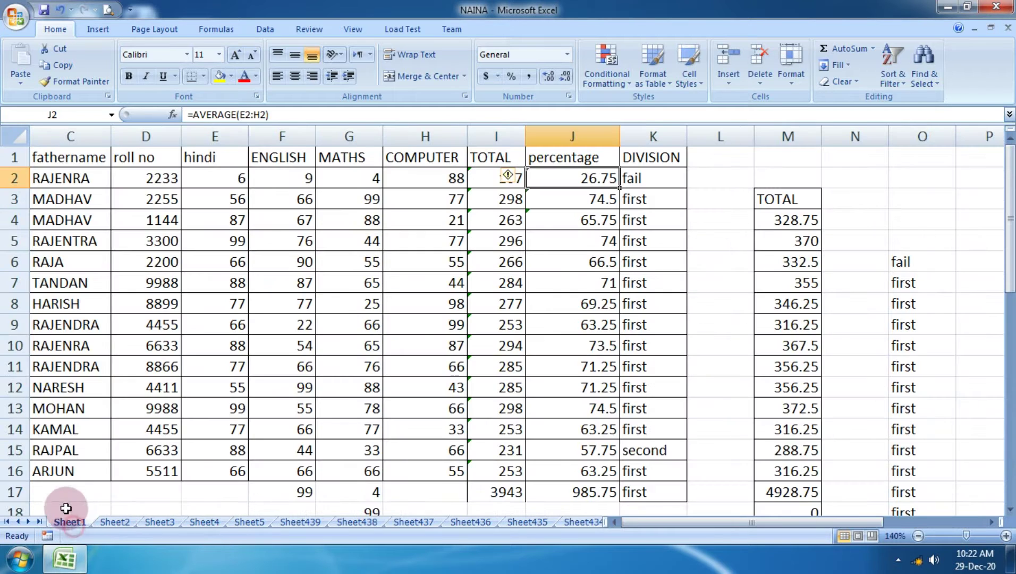
{"action": "left_click", "coordinate": [456, 178]}
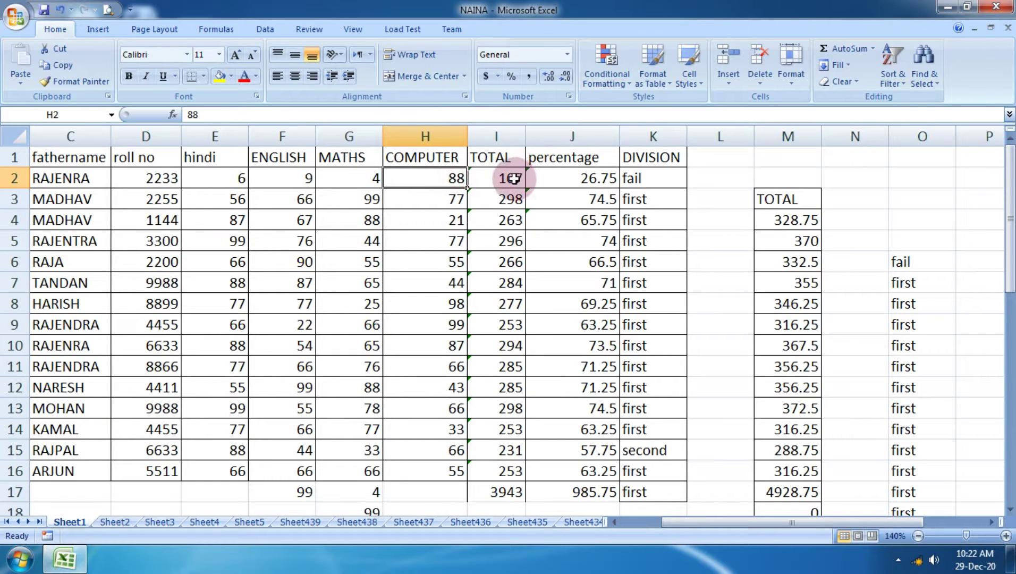
{"action": "left_click_drag", "start_coordinate": [510, 180], "coordinate": [654, 428]}
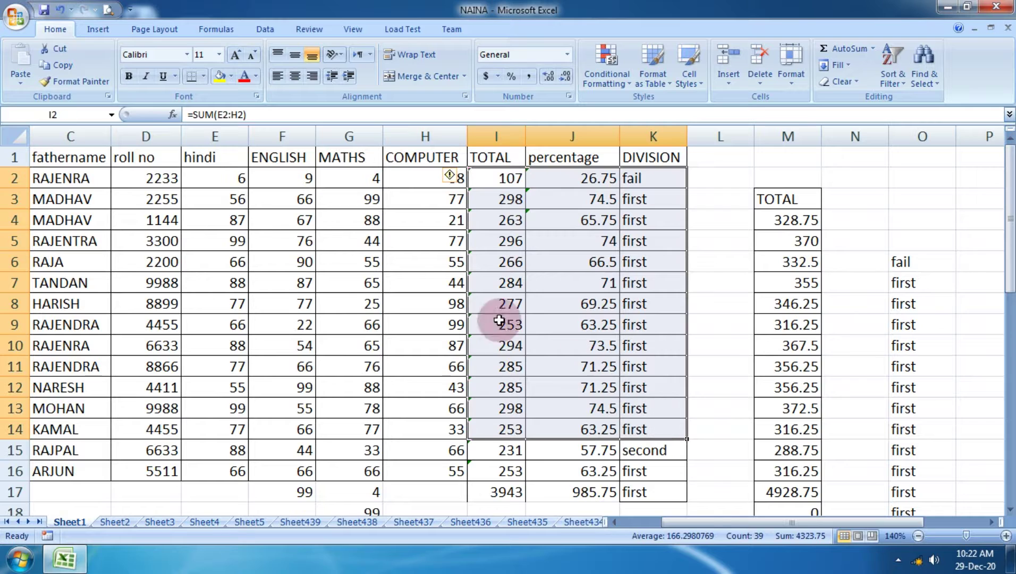
{"action": "left_click", "coordinate": [58, 67]}
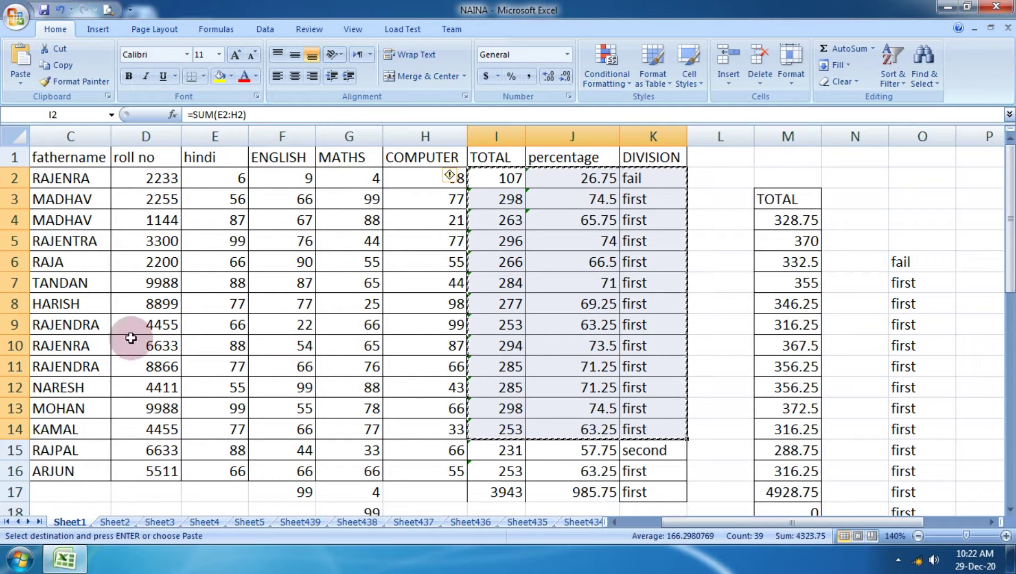
Paste Special them as values only into Sheet2 starting at N7.
{"action": "left_click", "coordinate": [109, 522]}
{"action": "left_click", "coordinate": [688, 237]}
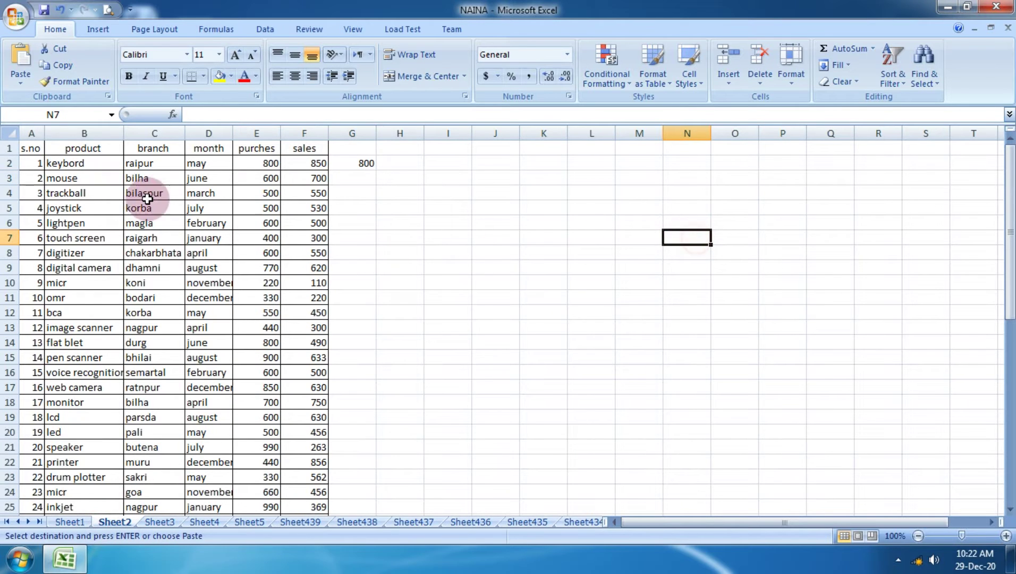
{"action": "left_click", "coordinate": [32, 80]}
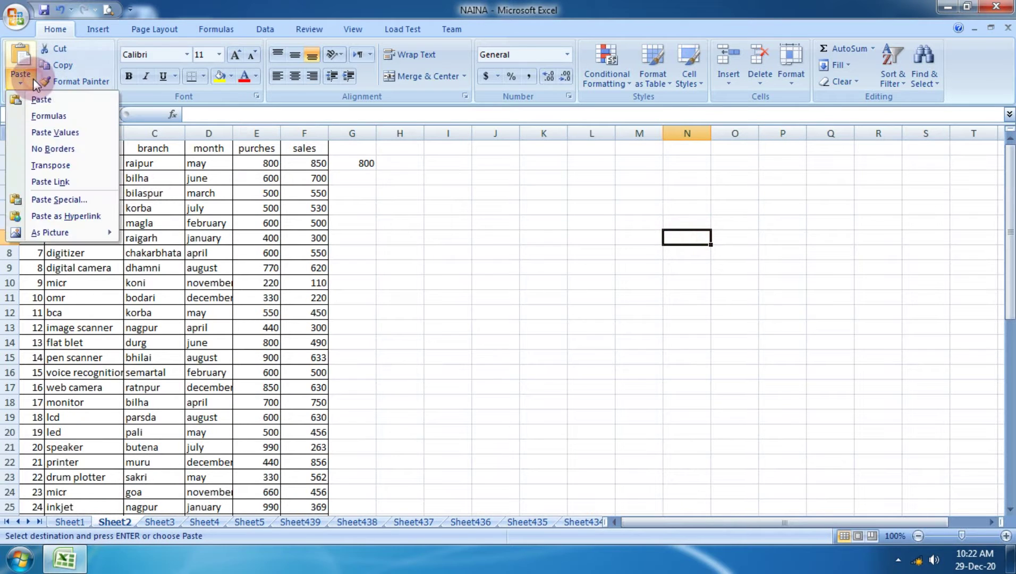
{"action": "left_click", "coordinate": [71, 199]}
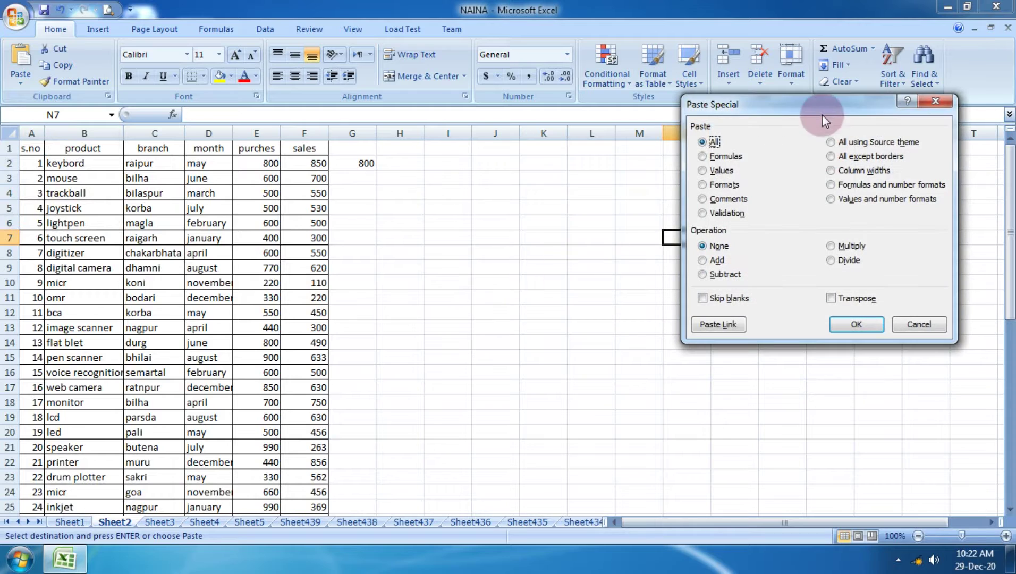
{"action": "left_click_drag", "start_coordinate": [818, 109], "coordinate": [207, 161]}
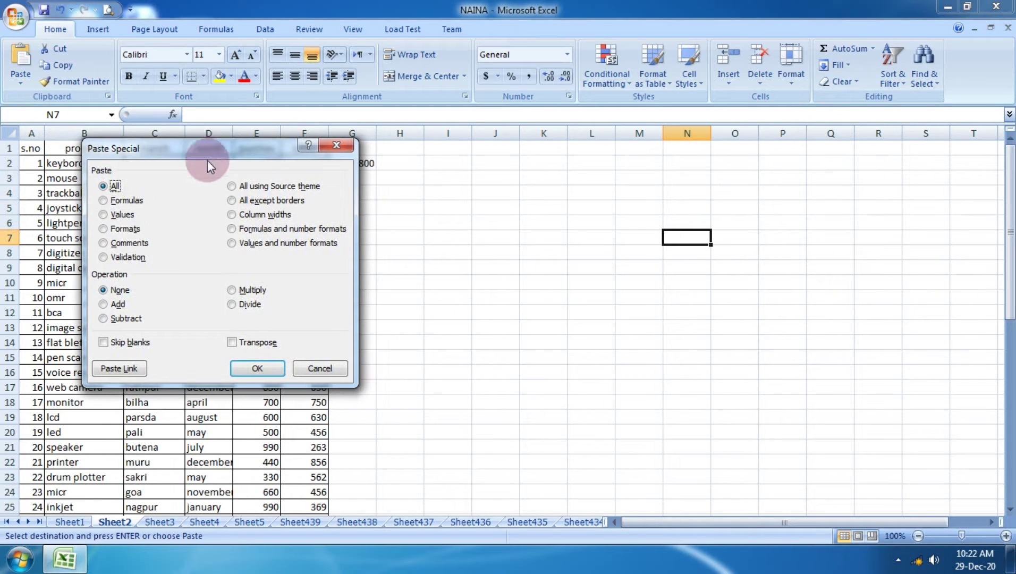
{"action": "left_click", "coordinate": [122, 215]}
{"action": "left_click", "coordinate": [250, 367]}
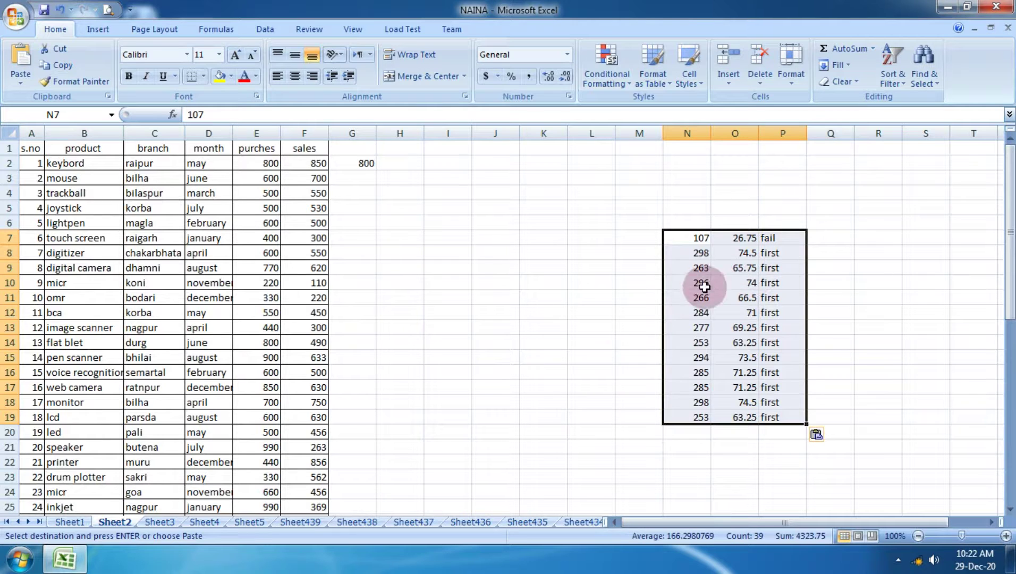
{"action": "left_click", "coordinate": [570, 316]}
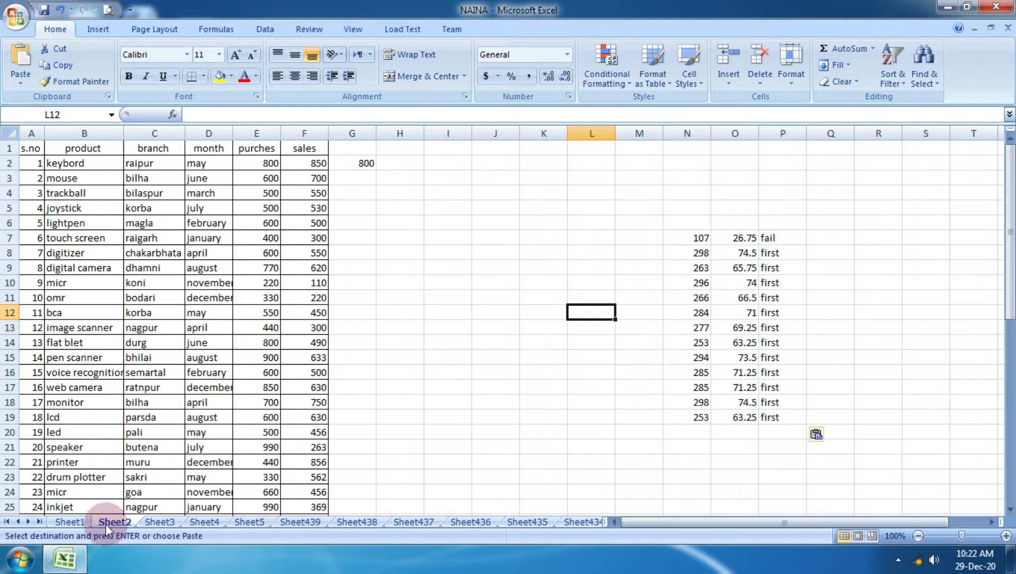
Back on Sheet1, select the results range I2:K16.
{"action": "left_click", "coordinate": [70, 521]}
{"action": "left_click", "coordinate": [591, 269]}
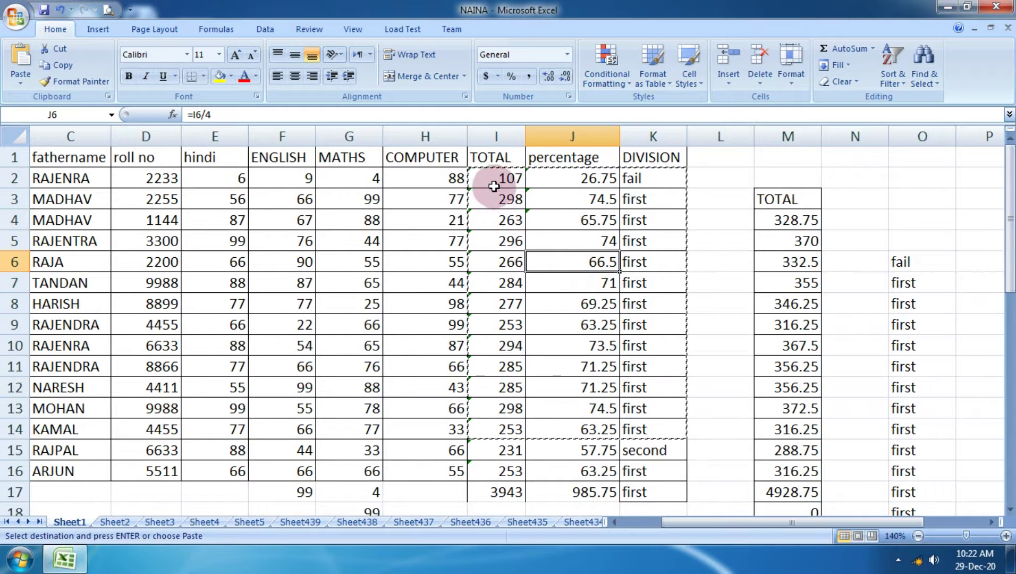
{"action": "left_click_drag", "start_coordinate": [487, 179], "coordinate": [664, 471]}
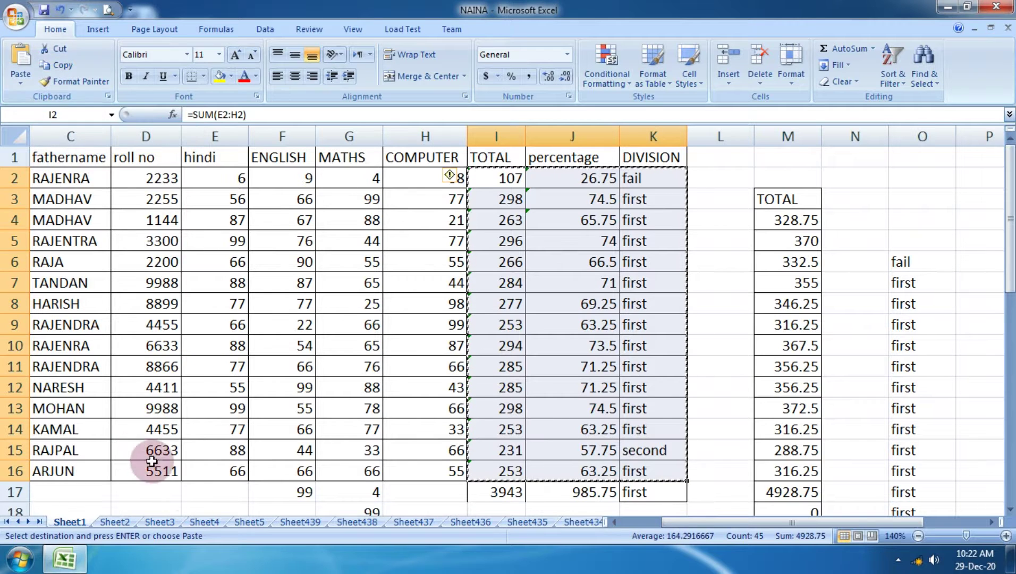
Paste the copied results block at Sheet3 E22, showing 0, #DIV/0! and fail.
{"action": "left_click", "coordinate": [154, 523]}
{"action": "scroll", "coordinate": [356, 468], "scroll_direction": "down", "scroll_amount": 10}
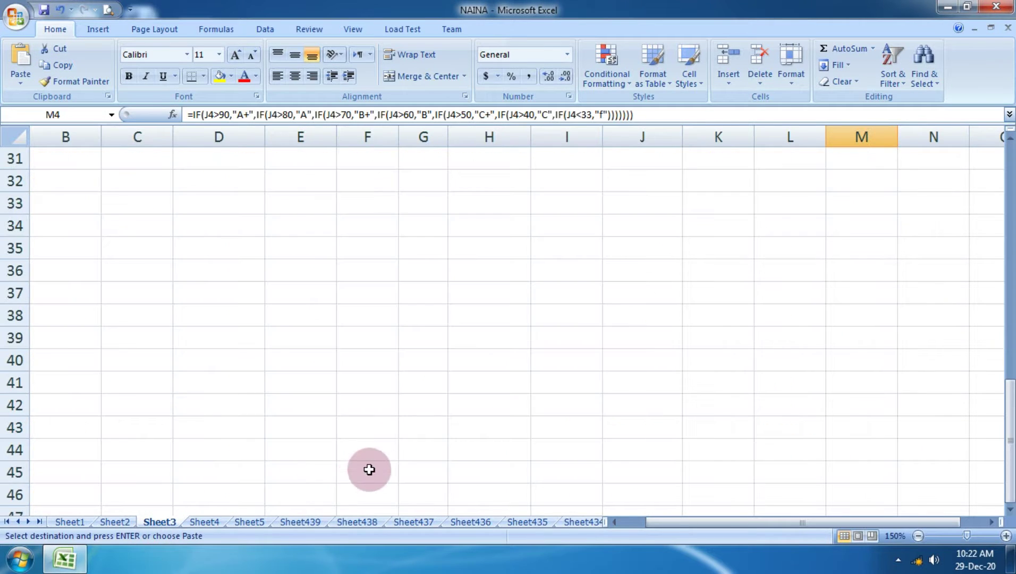
{"action": "scroll", "coordinate": [361, 446], "scroll_direction": "up", "scroll_amount": 6}
{"action": "left_click", "coordinate": [313, 367]}
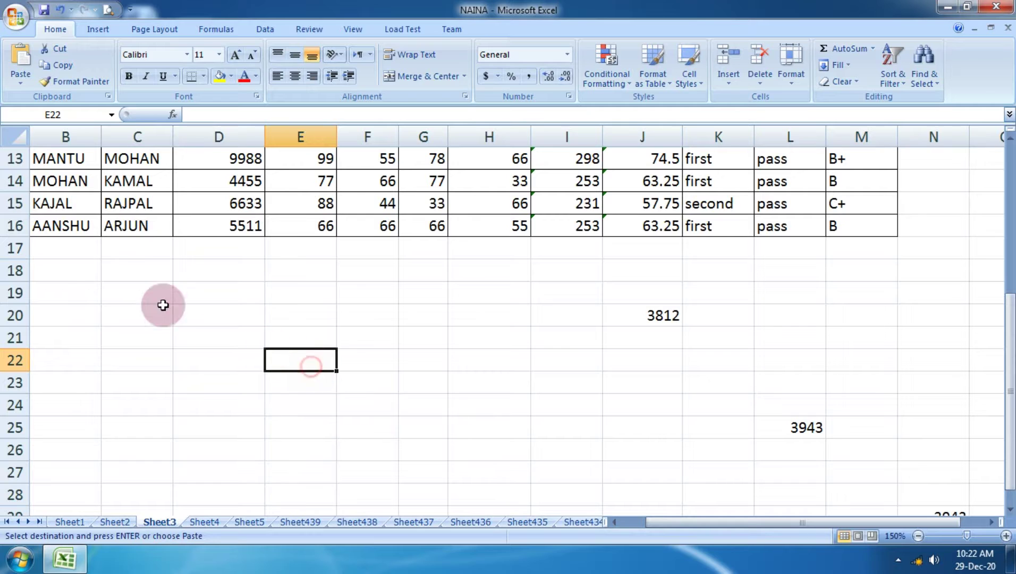
{"action": "left_click", "coordinate": [27, 85]}
{"action": "left_click", "coordinate": [45, 101]}
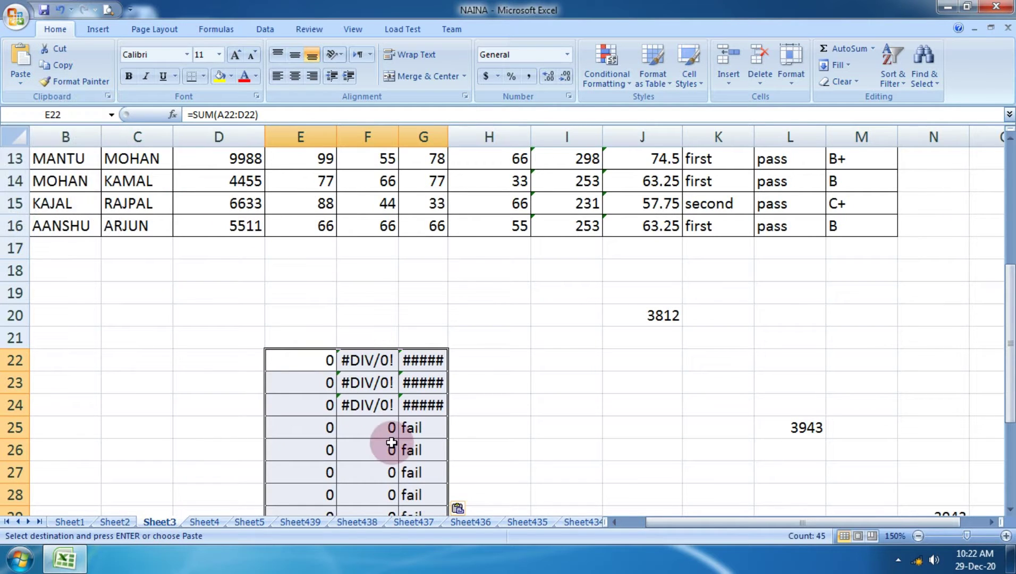
{"action": "scroll", "coordinate": [393, 425], "scroll_direction": "down", "scroll_amount": 6}
{"action": "scroll", "coordinate": [372, 361], "scroll_direction": "up", "scroll_amount": 4}
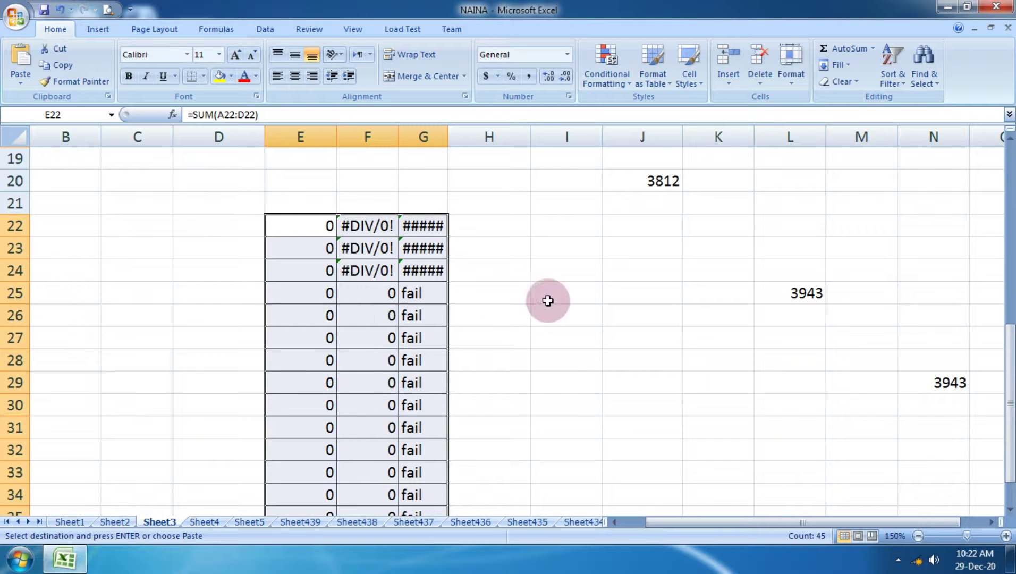
{"action": "left_click", "coordinate": [550, 230]}
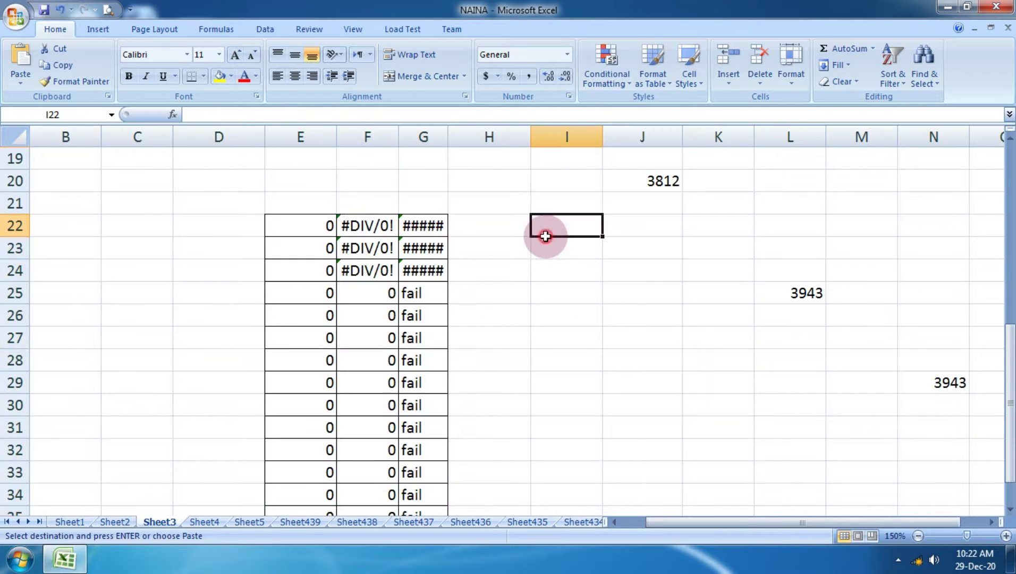
Paste Special values only at I22, showing totals like 107, 26.75 and fail.
{"action": "left_click", "coordinate": [23, 80]}
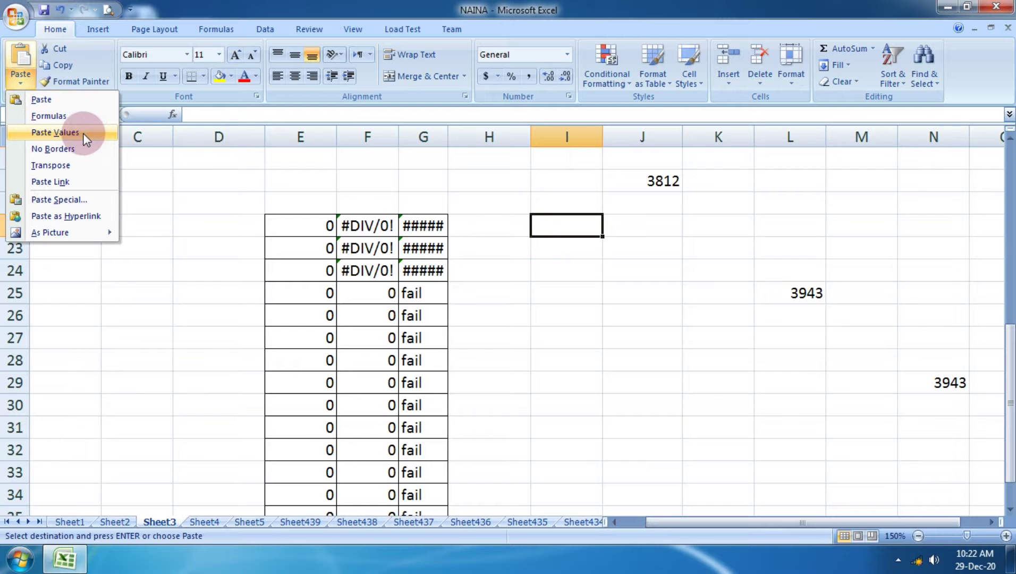
{"action": "left_click", "coordinate": [69, 202]}
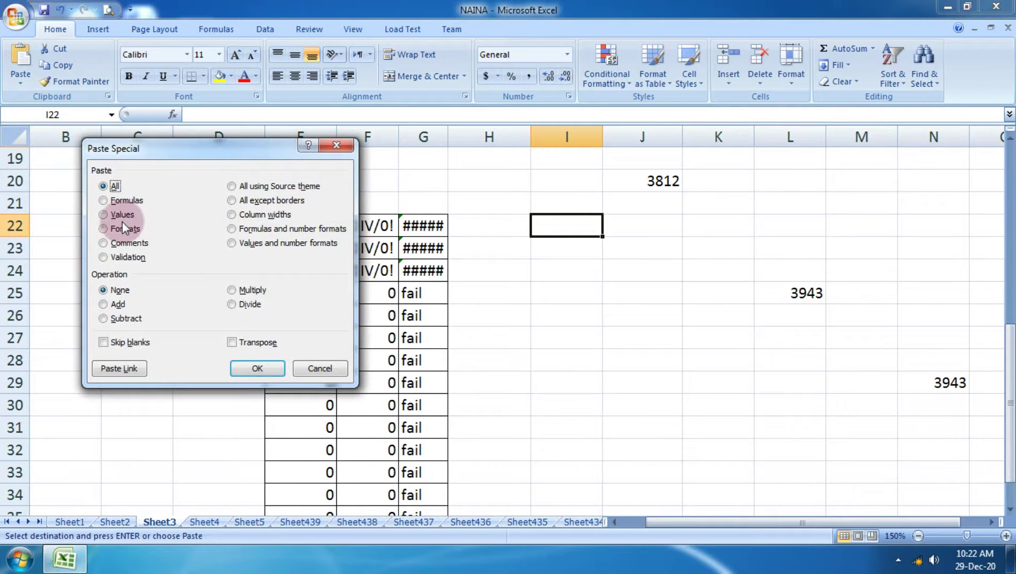
{"action": "left_click", "coordinate": [122, 215]}
{"action": "left_click", "coordinate": [263, 373]}
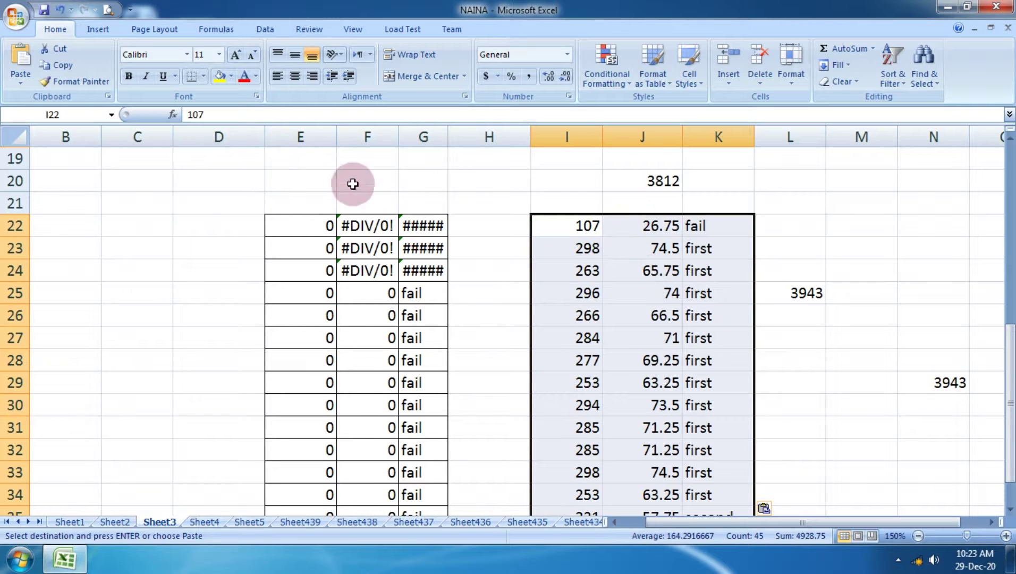
{"action": "scroll", "coordinate": [502, 247], "scroll_direction": "down", "scroll_amount": 4}
{"action": "scroll", "coordinate": [502, 247], "scroll_direction": "up", "scroll_amount": 4}
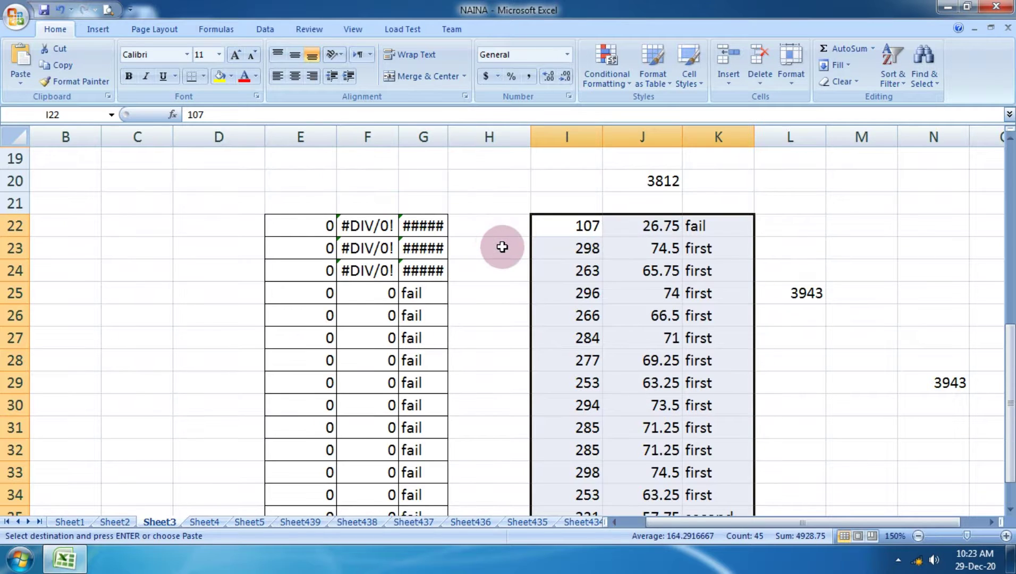
Copy I22:K34 and Paste Special only its formats starting at M22.
{"action": "left_click", "coordinate": [24, 86]}
{"action": "left_click", "coordinate": [73, 64]}
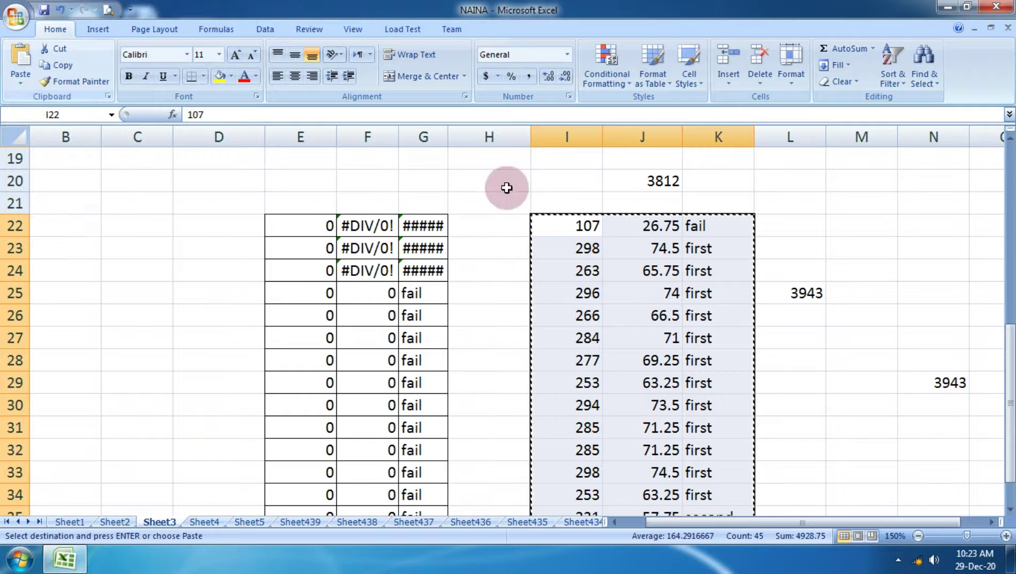
{"action": "left_click", "coordinate": [158, 205]}
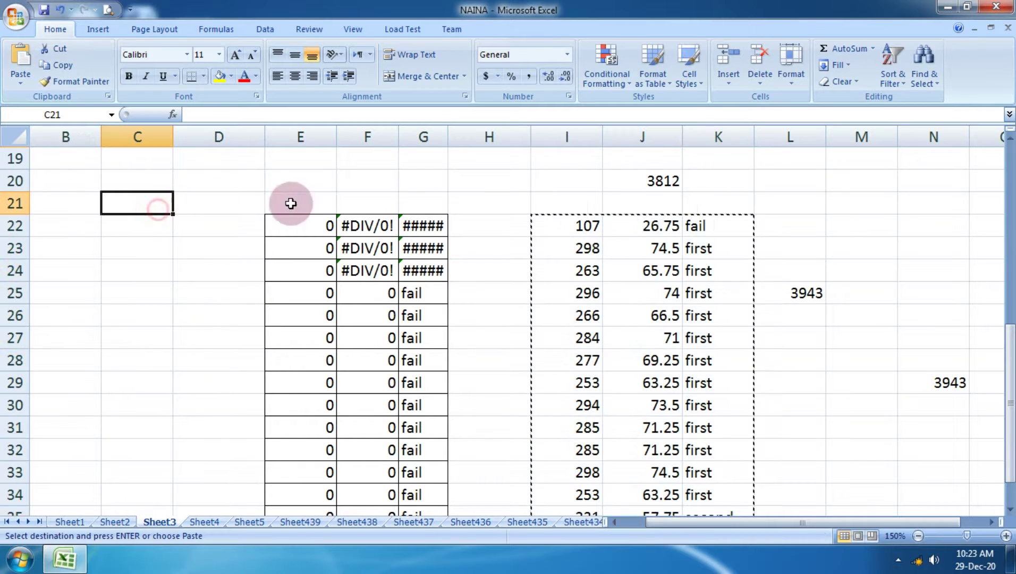
{"action": "left_click", "coordinate": [839, 226]}
{"action": "left_click", "coordinate": [21, 79]}
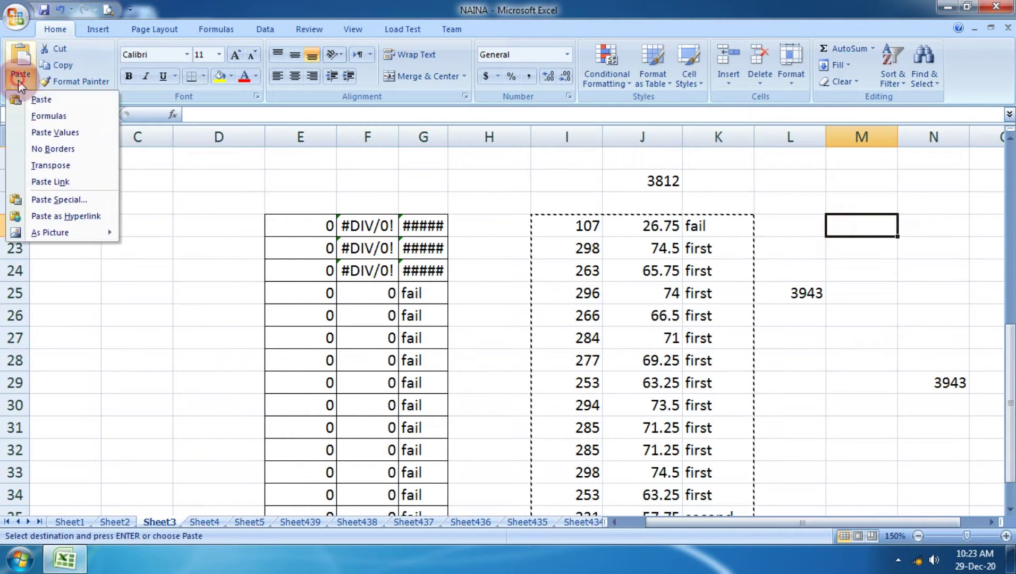
{"action": "left_click", "coordinate": [74, 196]}
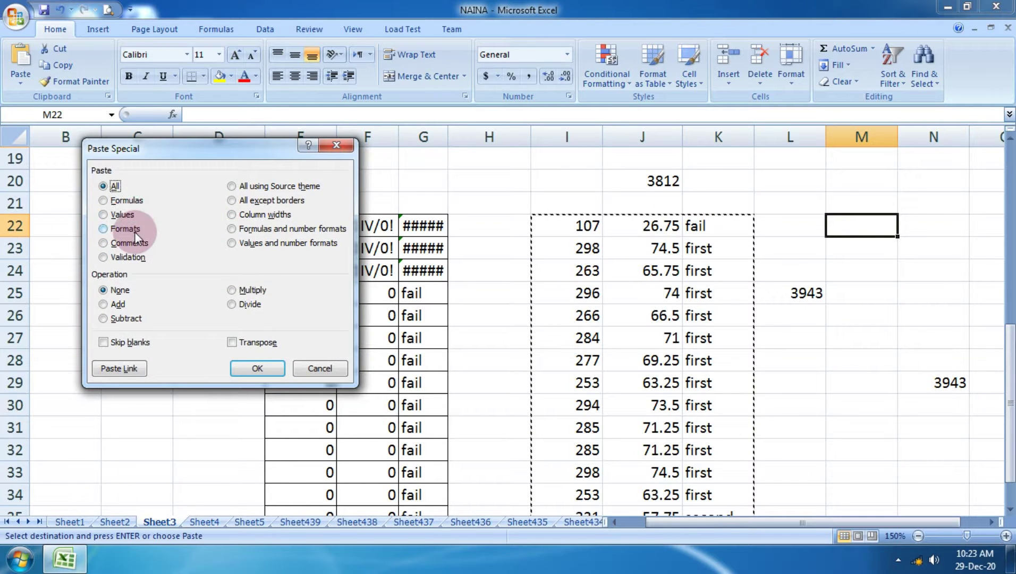
{"action": "left_click", "coordinate": [134, 232]}
{"action": "left_click", "coordinate": [240, 367]}
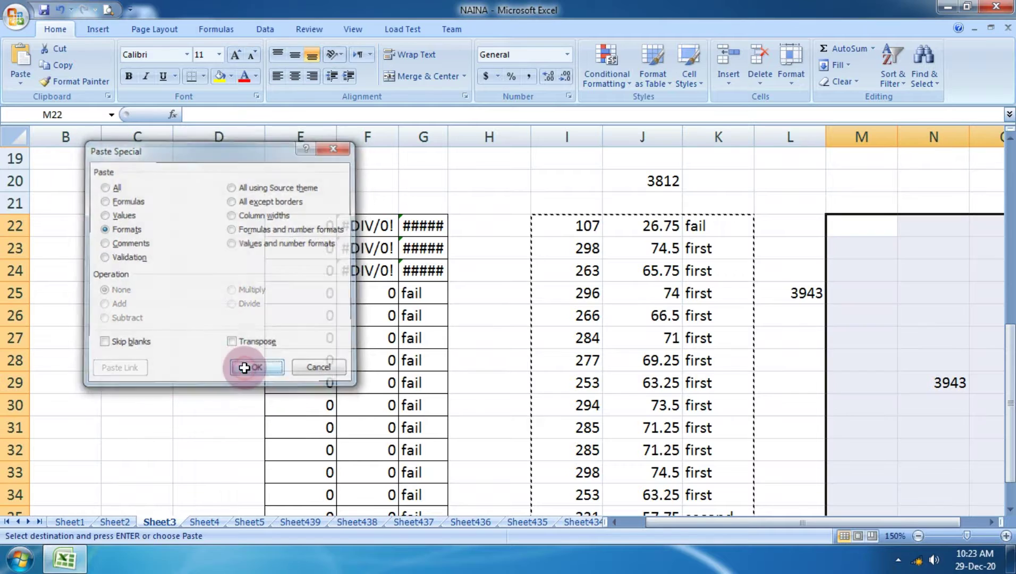
{"action": "left_click", "coordinate": [380, 295]}
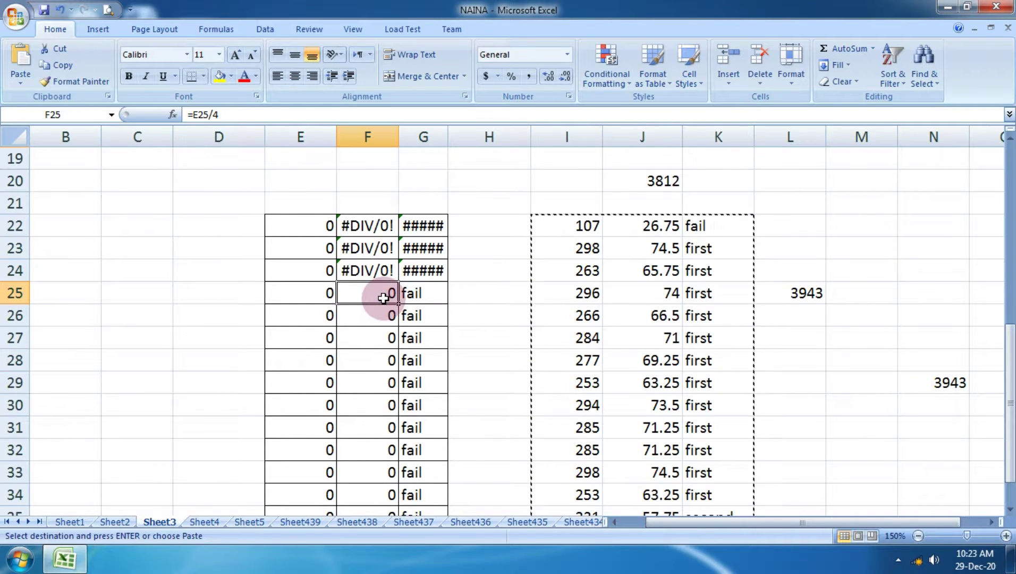
Format Sheet3's range B1:L15 as a table with a light blue banded style.
{"action": "scroll", "coordinate": [467, 381], "scroll_direction": "up", "scroll_amount": 6}
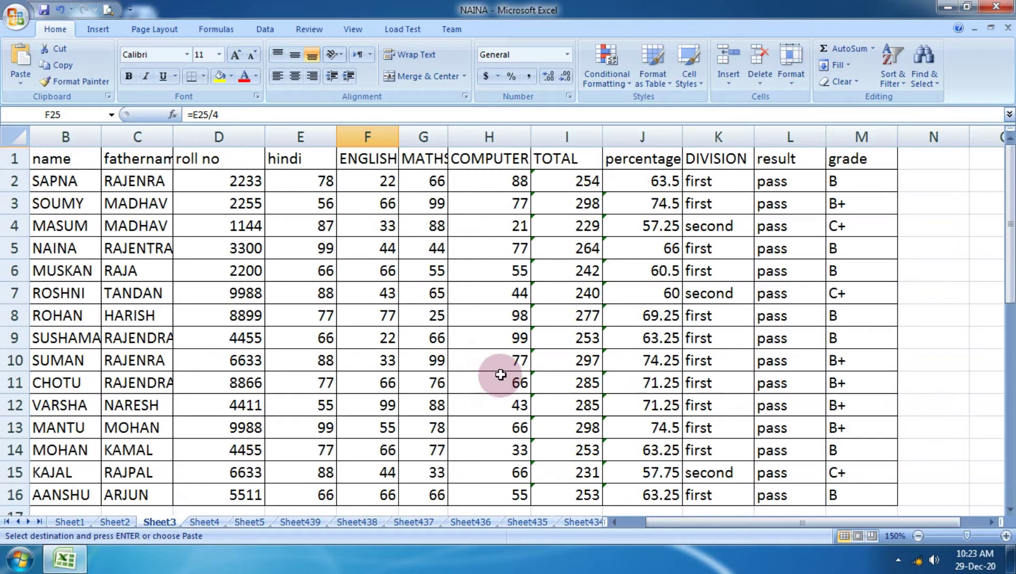
{"action": "left_click_drag", "start_coordinate": [623, 297], "coordinate": [805, 470]}
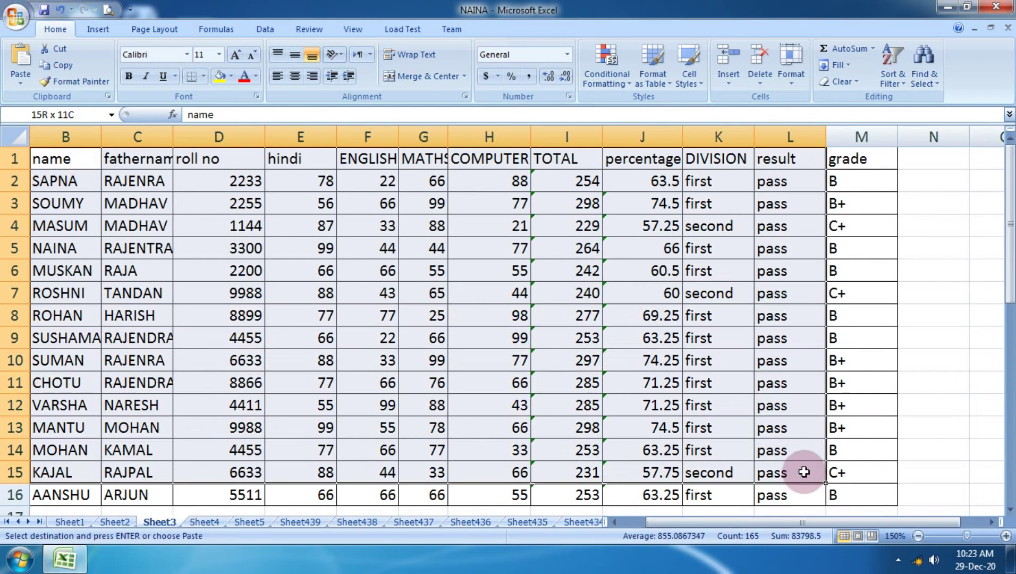
{"action": "left_click", "coordinate": [654, 79]}
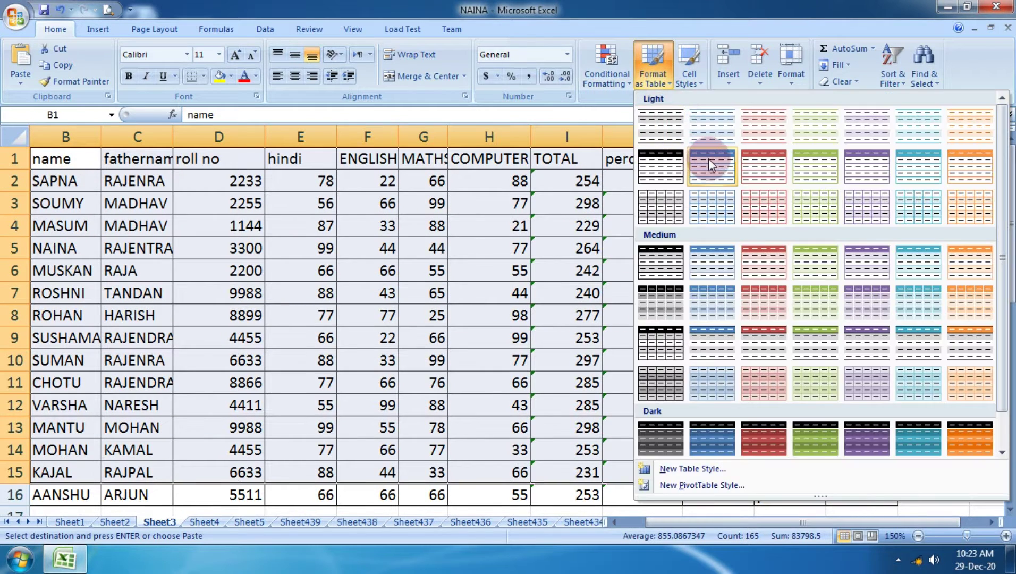
{"action": "left_click", "coordinate": [711, 162]}
{"action": "left_click", "coordinate": [207, 302]}
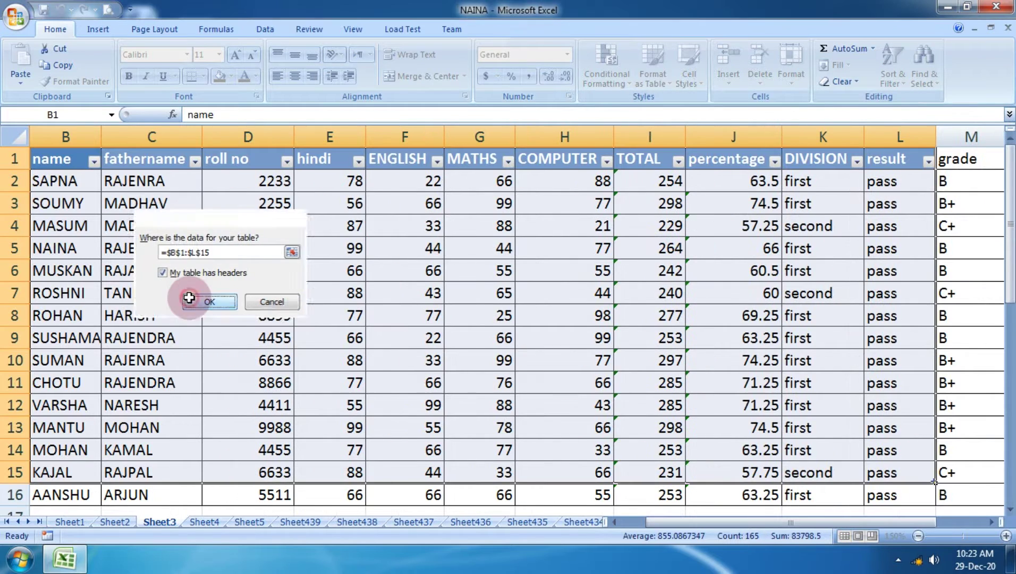
Make the table text italic and red, then copy it.
{"action": "left_click", "coordinate": [56, 29]}
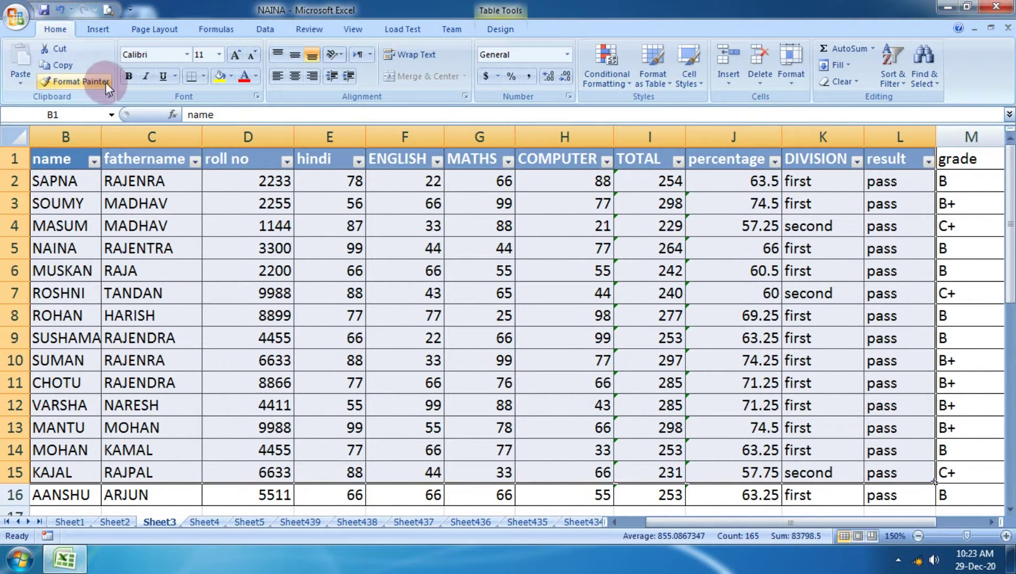
{"action": "left_click", "coordinate": [147, 77]}
{"action": "left_click", "coordinate": [244, 76]}
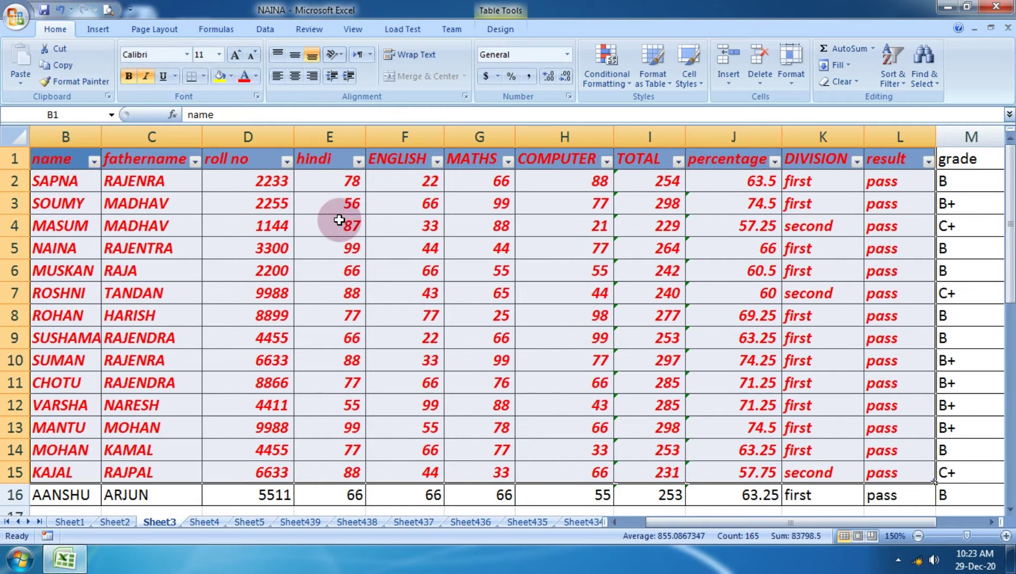
{"action": "left_click", "coordinate": [58, 66]}
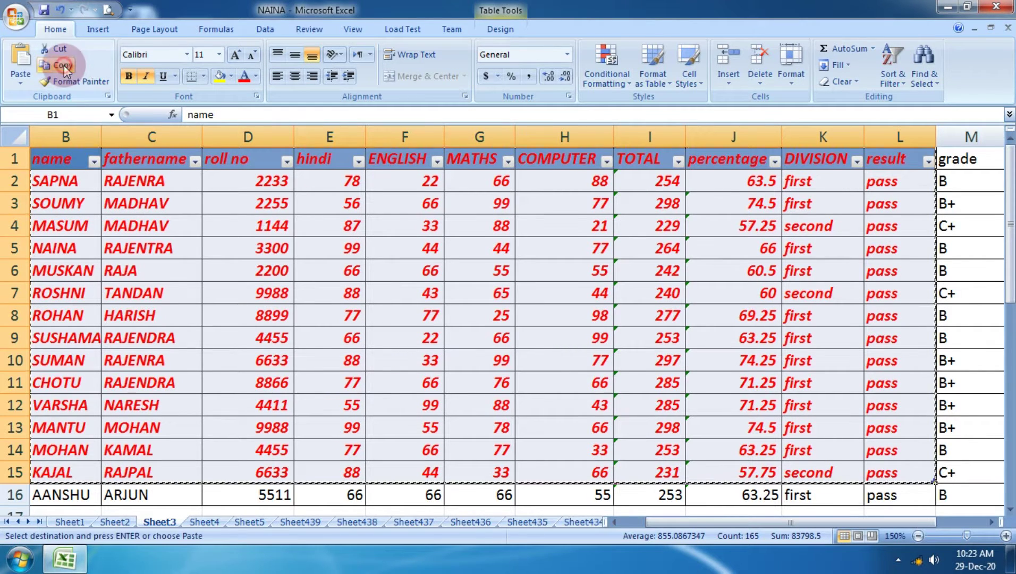
{"action": "scroll", "coordinate": [388, 278], "scroll_direction": "down", "scroll_amount": 8}
{"action": "left_click", "coordinate": [216, 519]}
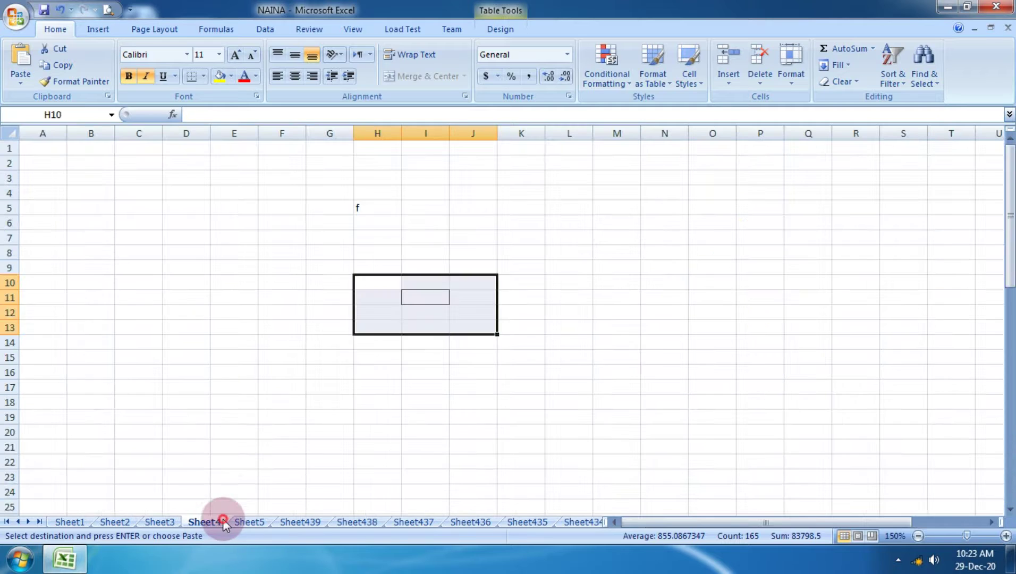
Paste Special only the copied table's formats onto Sheet4 starting at D4.
{"action": "left_click", "coordinate": [195, 197]}
{"action": "left_click", "coordinate": [21, 82]}
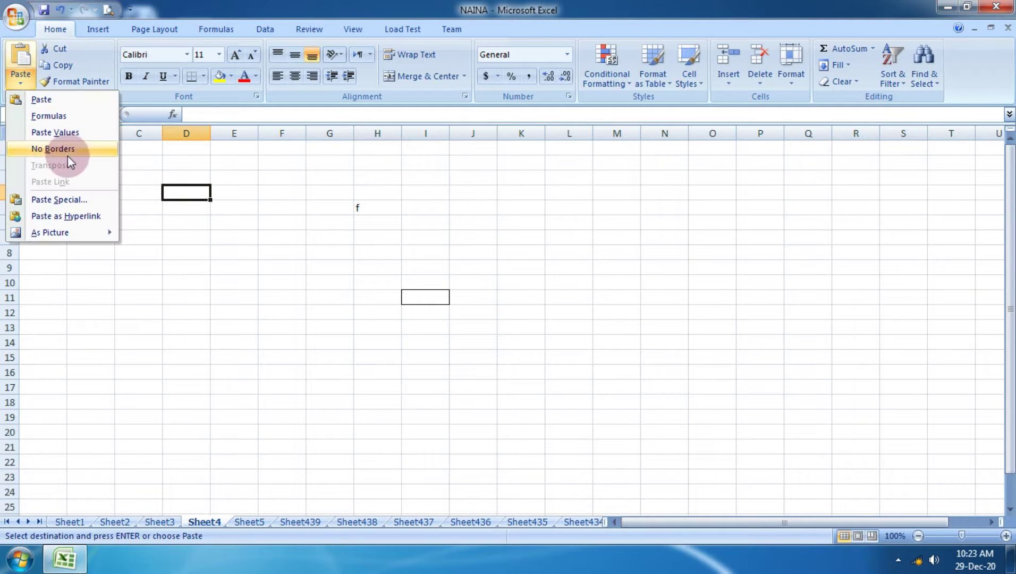
{"action": "left_click", "coordinate": [75, 200]}
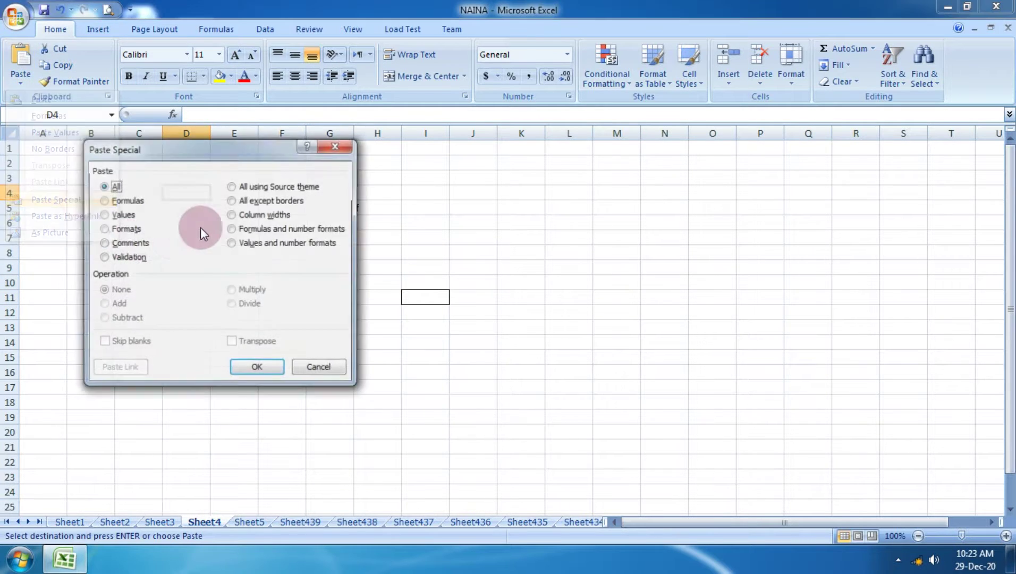
{"action": "left_click", "coordinate": [149, 234]}
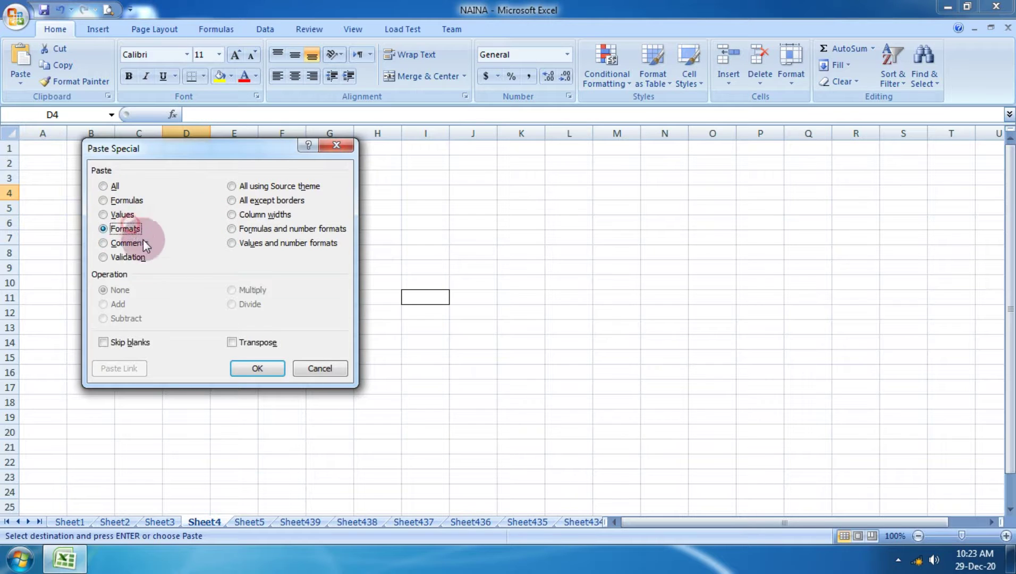
{"action": "left_click", "coordinate": [270, 375]}
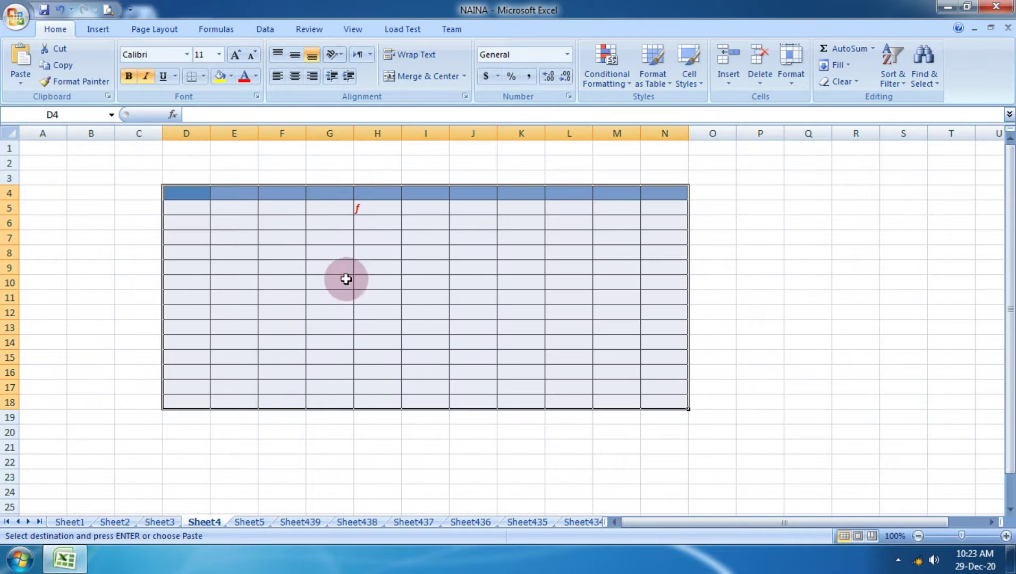
Enter RREW in cell D5.
{"action": "left_click", "coordinate": [348, 237]}
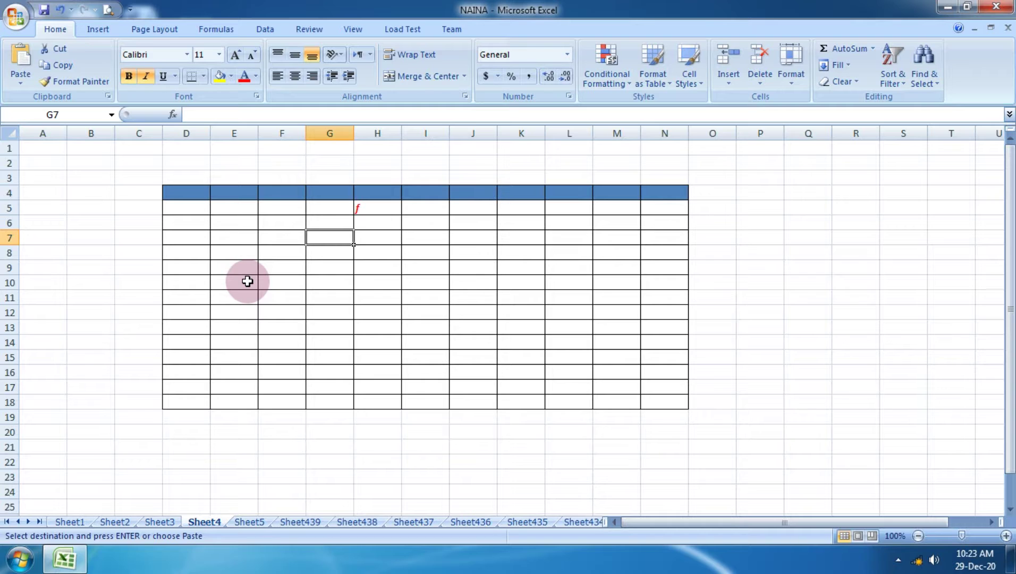
{"action": "left_click", "coordinate": [191, 211]}
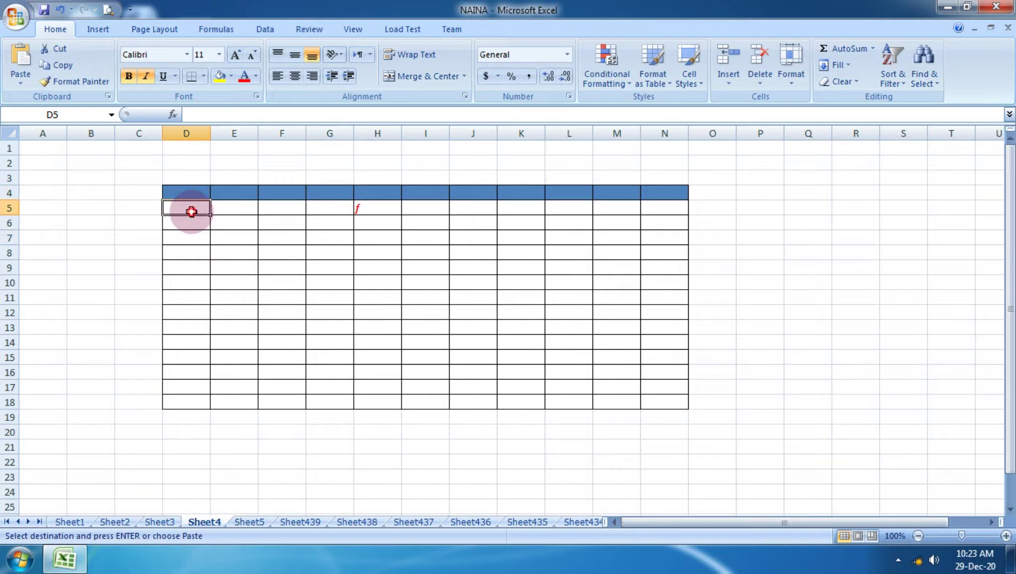
{"action": "type", "text": "RREW"}
{"action": "key", "text": "Tab"}
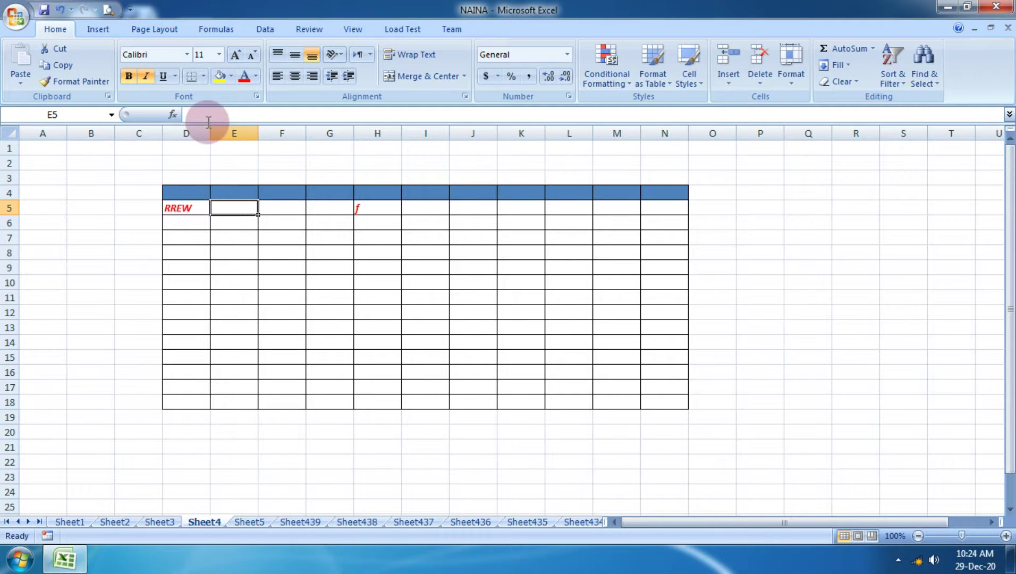
{"action": "left_click", "coordinate": [419, 236]}
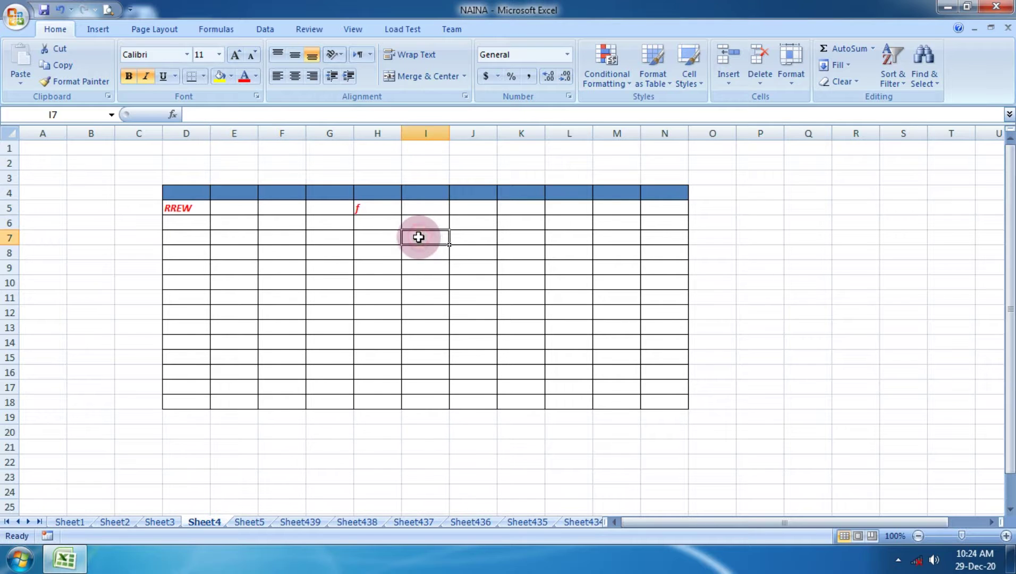
On Sheet1, select the marks block E1:J15 and look over the paste options.
{"action": "left_click", "coordinate": [68, 522]}
{"action": "left_click", "coordinate": [214, 343]}
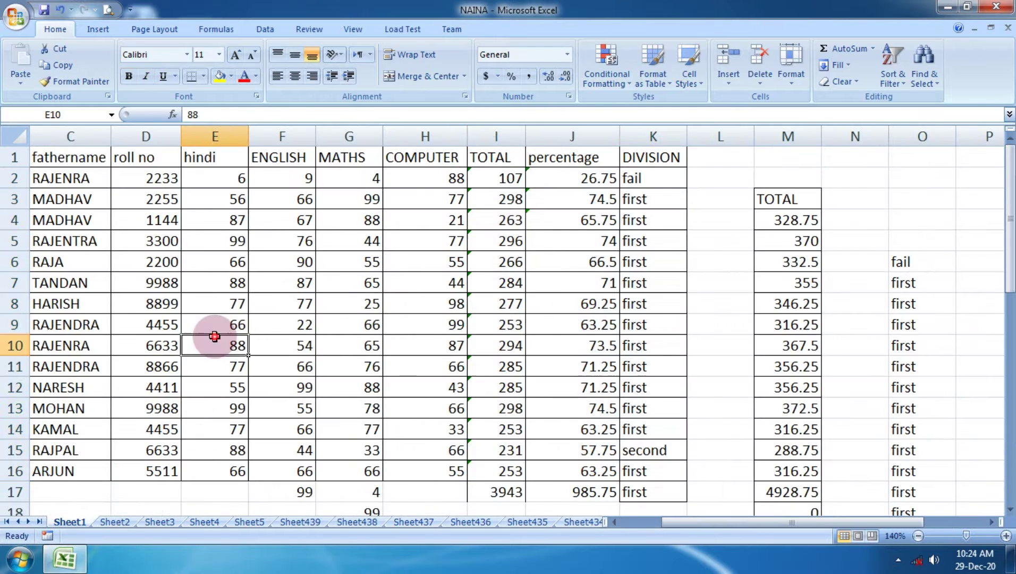
{"action": "left_click", "coordinate": [21, 81]}
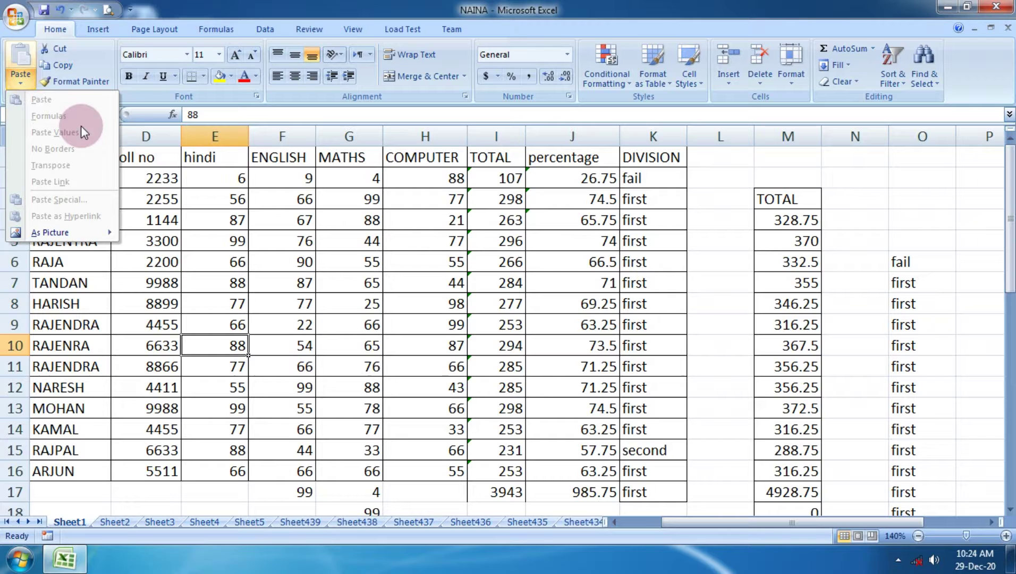
{"action": "left_click", "coordinate": [236, 185]}
{"action": "left_click", "coordinate": [145, 157]}
{"action": "left_click", "coordinate": [196, 160]}
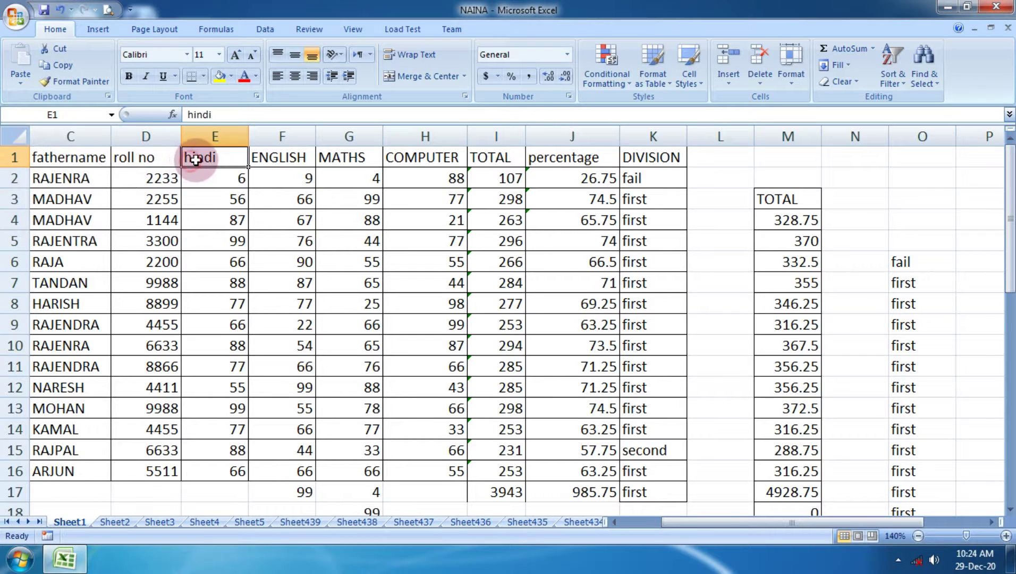
{"action": "left_click_drag", "start_coordinate": [196, 160], "coordinate": [594, 448]}
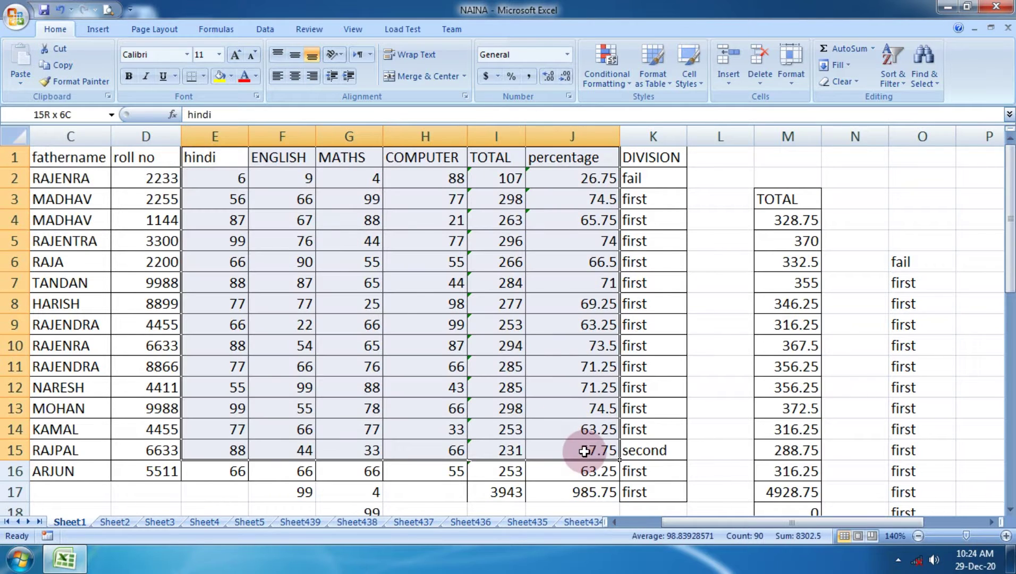
{"action": "left_click", "coordinate": [21, 82]}
Copy the MATHS column G1:G16 and paste it transposed starting at F20.
{"action": "left_click", "coordinate": [341, 246]}
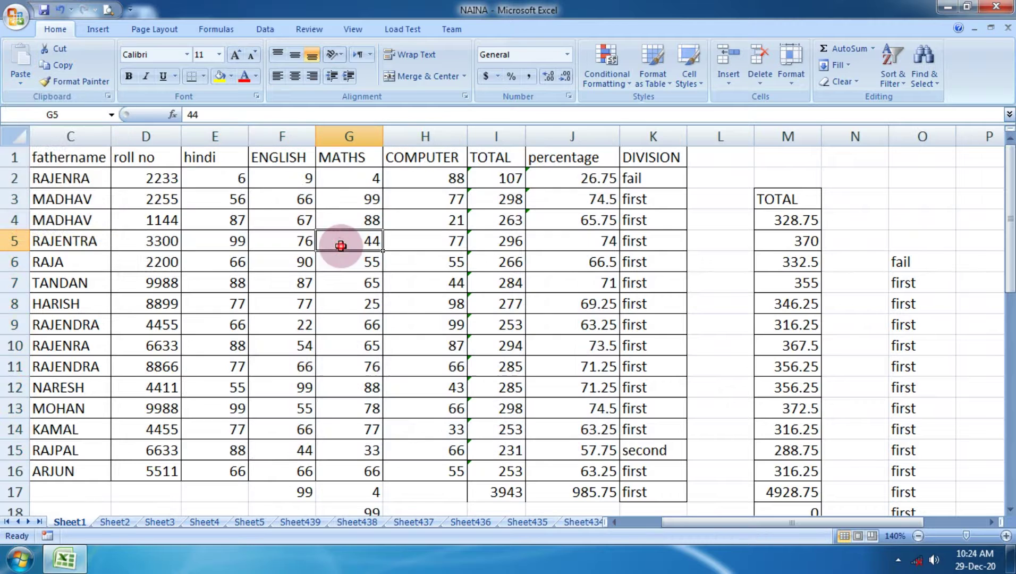
{"action": "left_click_drag", "start_coordinate": [343, 157], "coordinate": [361, 462]}
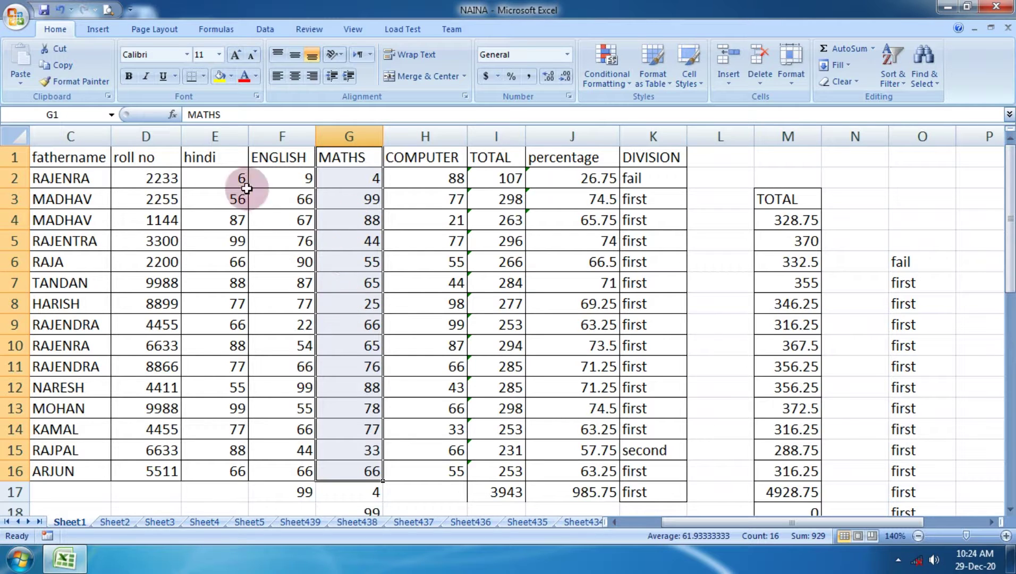
{"action": "left_click", "coordinate": [62, 65]}
{"action": "scroll", "coordinate": [215, 277], "scroll_direction": "down", "scroll_amount": 4}
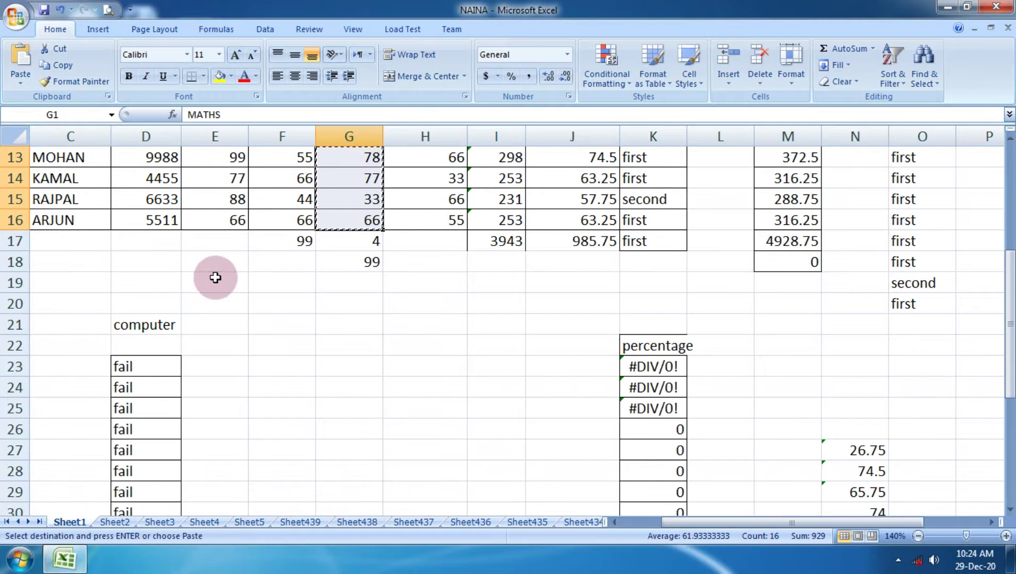
{"action": "left_click", "coordinate": [284, 301]}
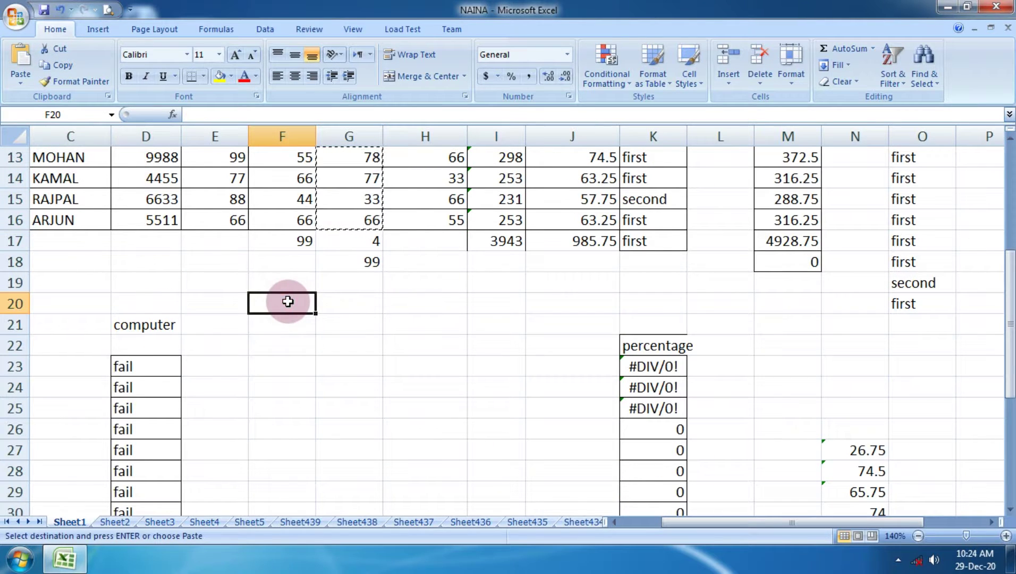
{"action": "left_click", "coordinate": [23, 85]}
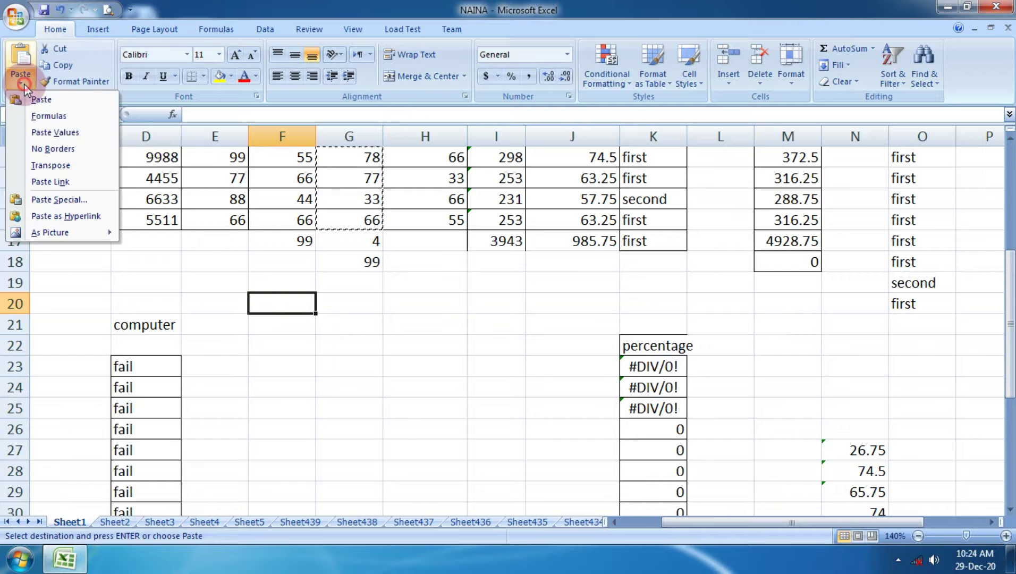
{"action": "left_click", "coordinate": [80, 170]}
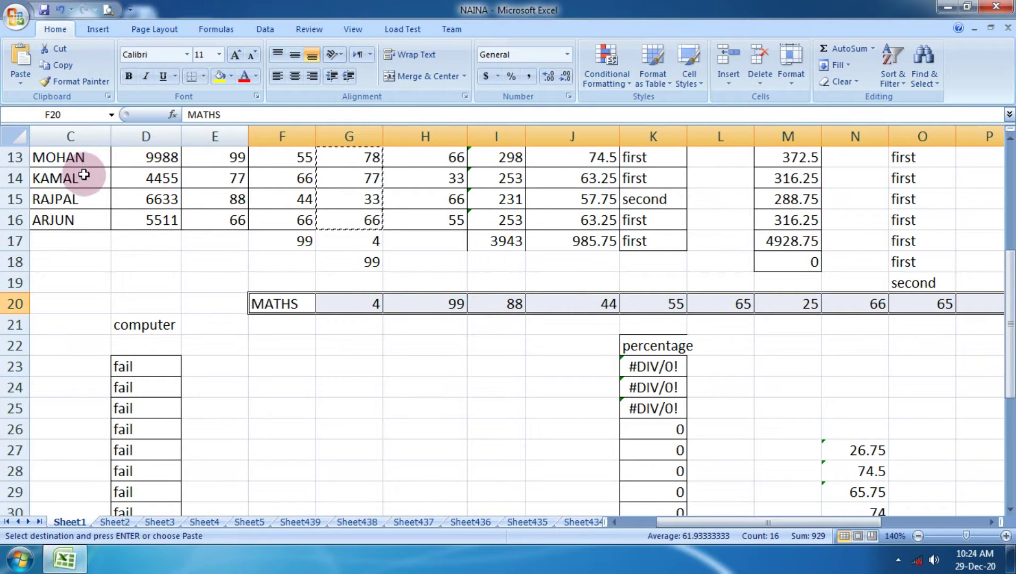
{"action": "scroll", "coordinate": [84, 174], "scroll_direction": "up", "scroll_amount": 4}
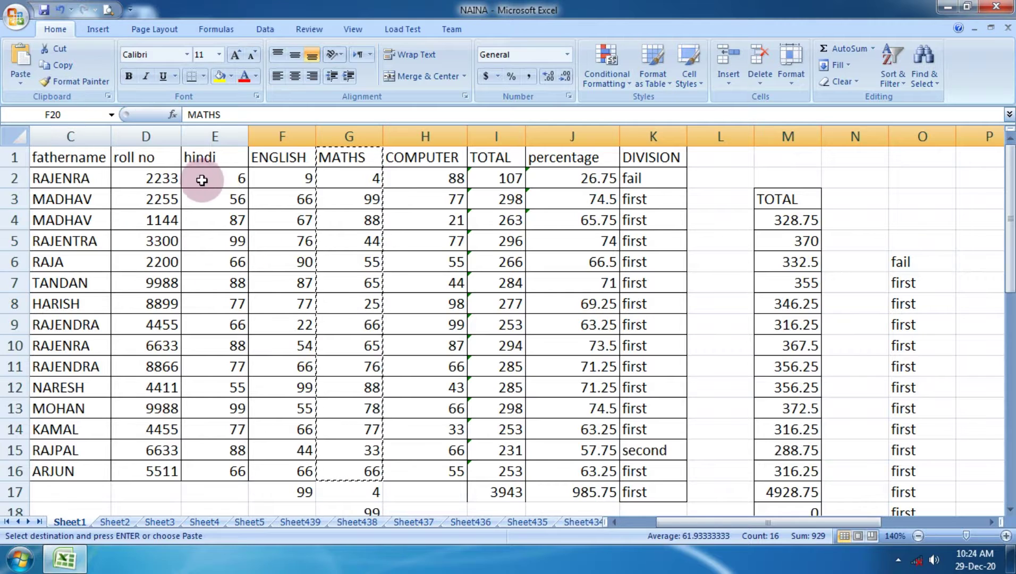
Copy Sheet1's roll no and hindi columns D1:E15.
{"action": "left_click_drag", "start_coordinate": [129, 172], "coordinate": [198, 233]}
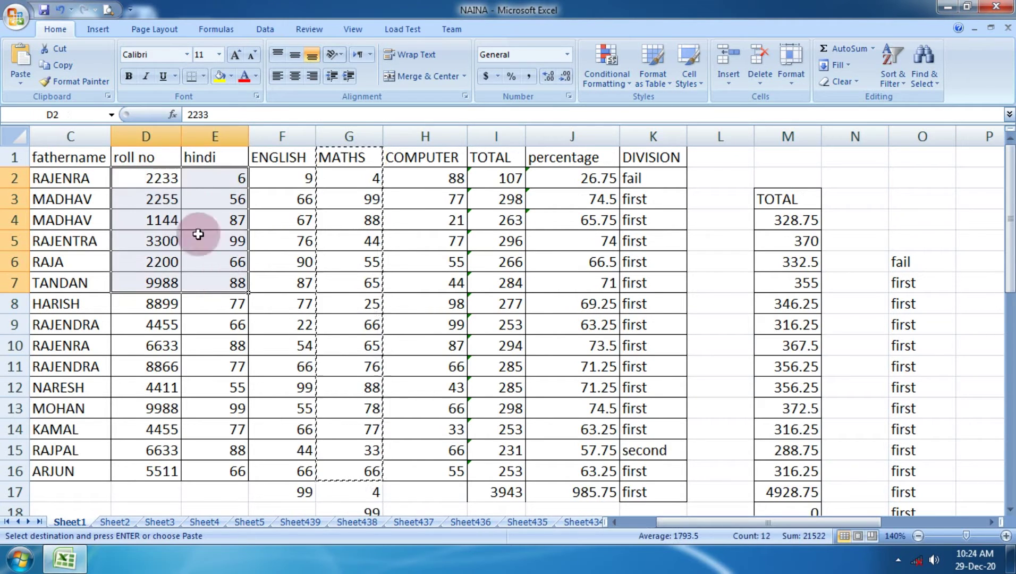
{"action": "left_click_drag", "start_coordinate": [159, 157], "coordinate": [199, 444]}
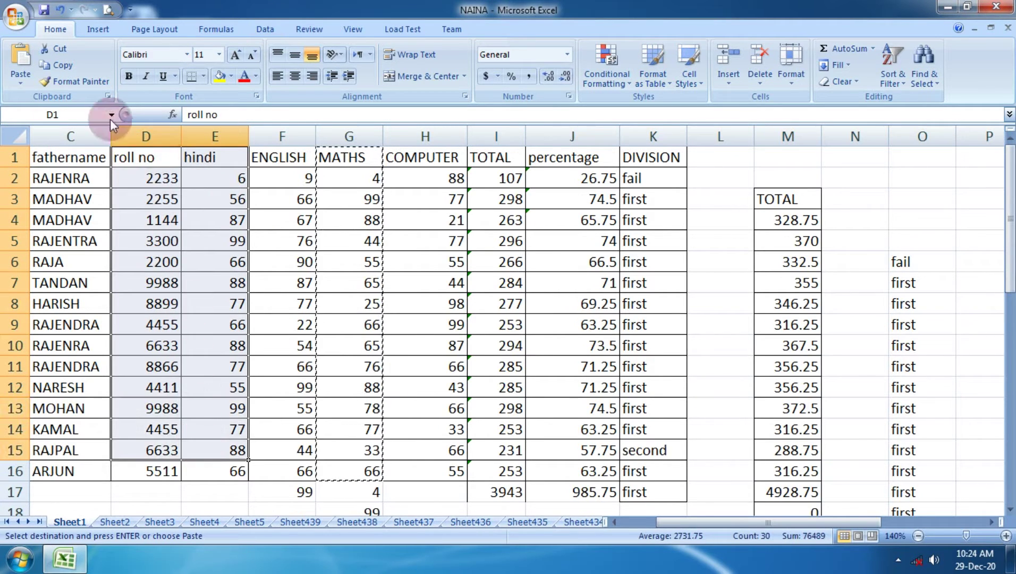
{"action": "left_click", "coordinate": [60, 64]}
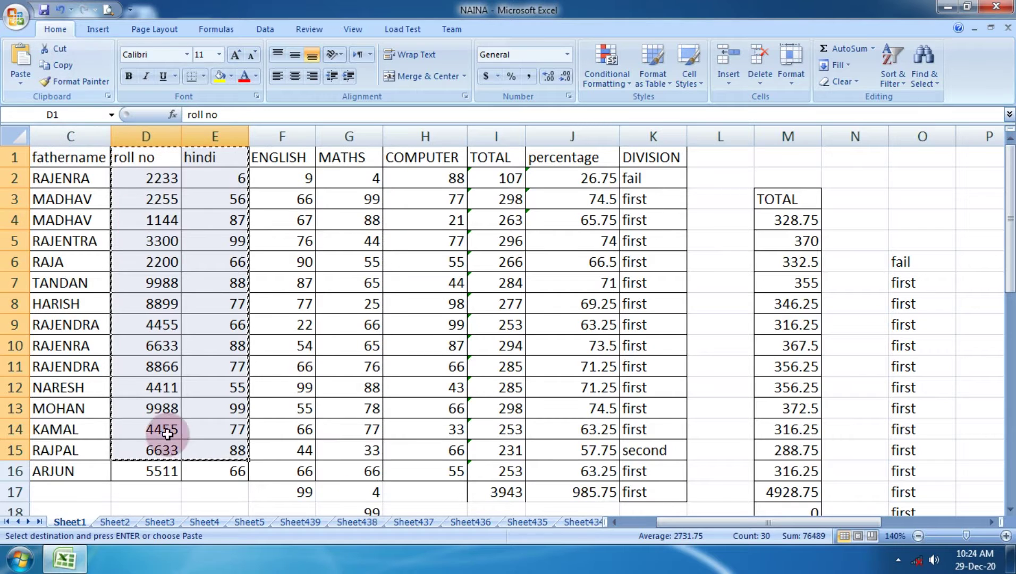
Paste them transposed at C49 on Sheet3, then select the MUSKAN, ROSHNI and ROHAN records.
{"action": "left_click", "coordinate": [160, 522]}
{"action": "scroll", "coordinate": [229, 393], "scroll_direction": "down", "scroll_amount": 6}
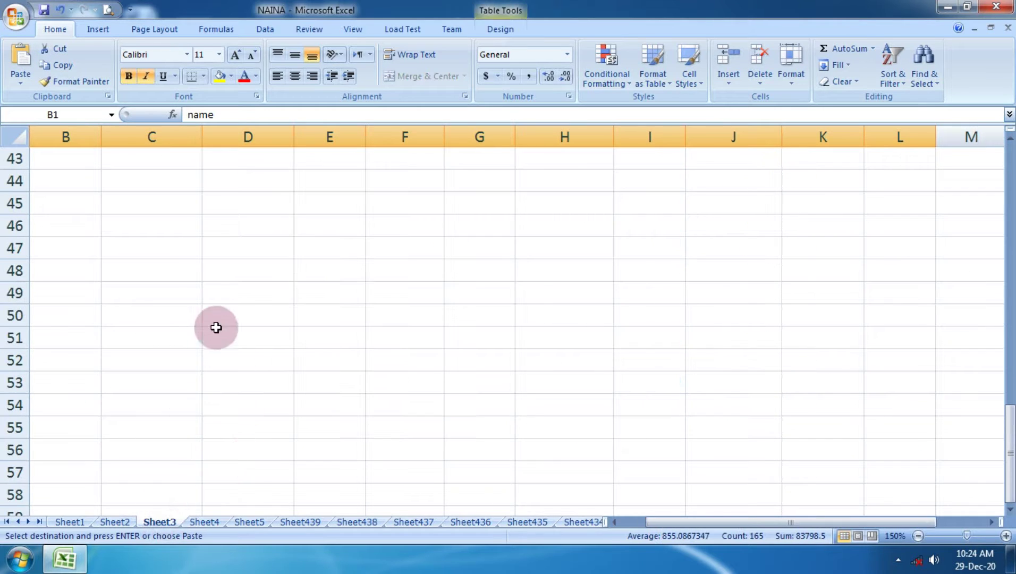
{"action": "left_click", "coordinate": [186, 293]}
{"action": "left_click", "coordinate": [20, 80]}
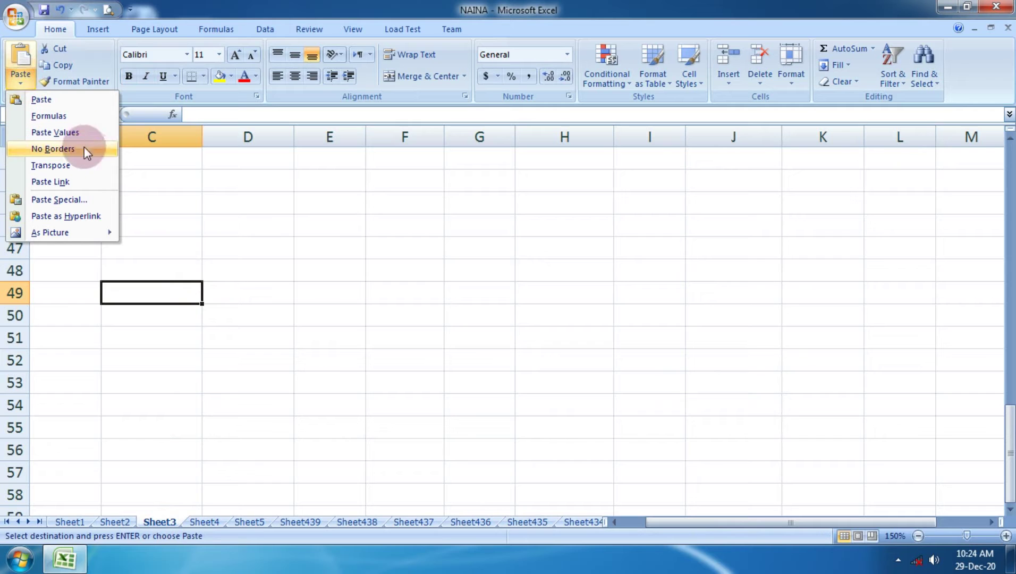
{"action": "left_click", "coordinate": [93, 165]}
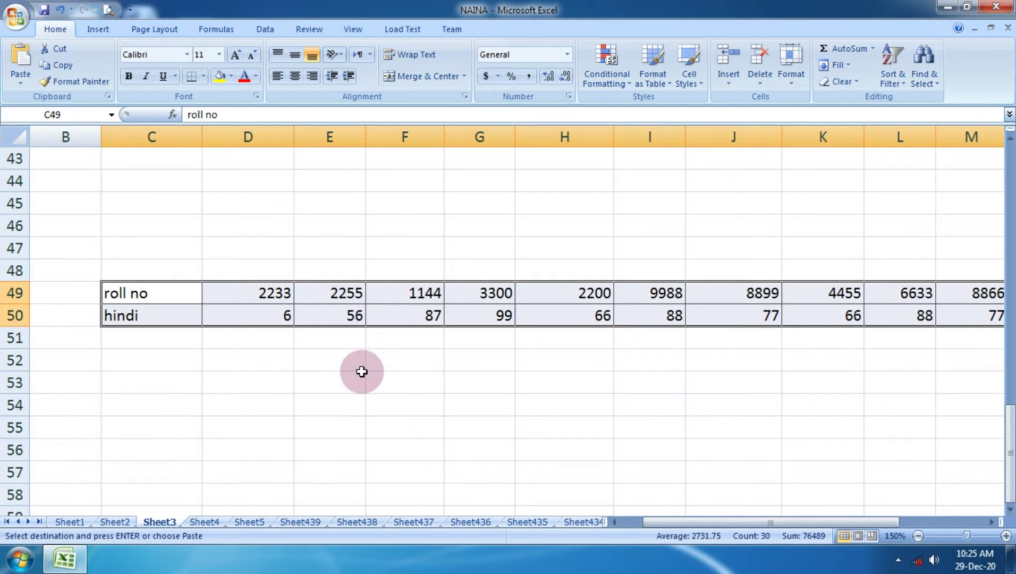
{"action": "scroll", "coordinate": [362, 369], "scroll_direction": "up", "scroll_amount": 14}
{"action": "left_click_drag", "start_coordinate": [37, 280], "coordinate": [397, 311]}
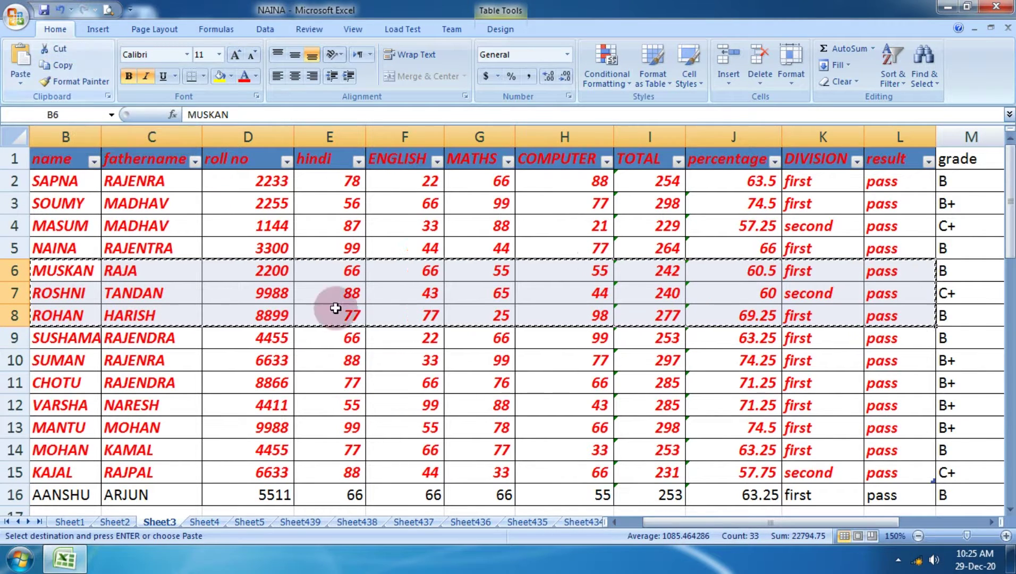
Paste the three copied records transposed into columns C51:E61 and review the result.
{"action": "scroll", "coordinate": [367, 317], "scroll_direction": "down", "scroll_amount": 8}
{"action": "scroll", "coordinate": [367, 318], "scroll_direction": "down", "scroll_amount": 6}
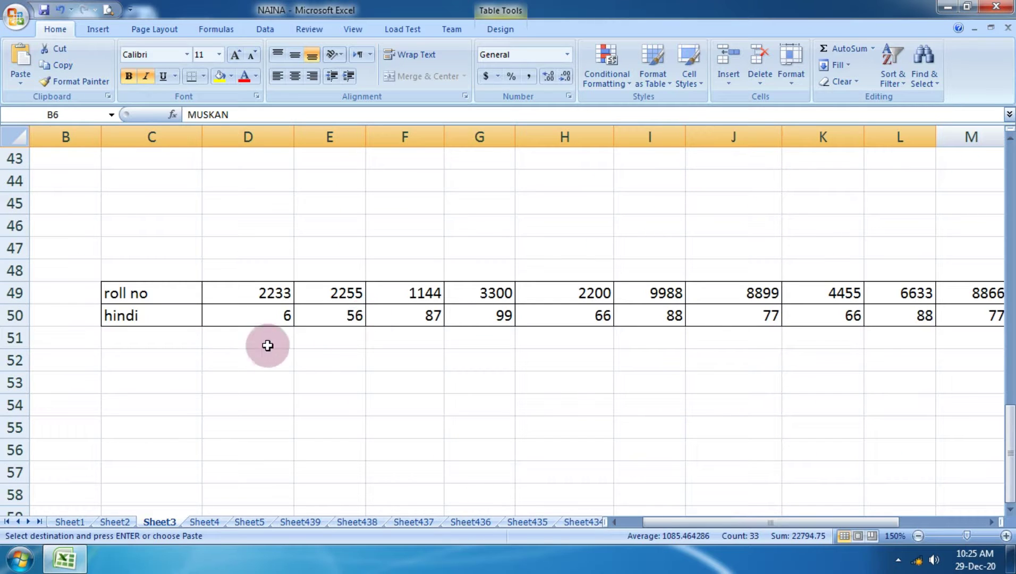
{"action": "left_click", "coordinate": [170, 344]}
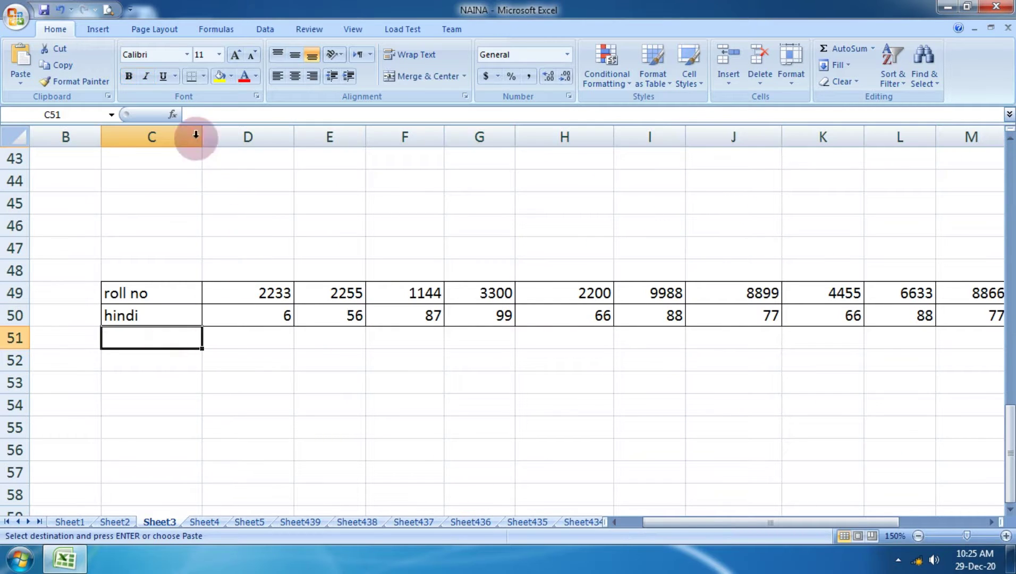
{"action": "left_click", "coordinate": [22, 77]}
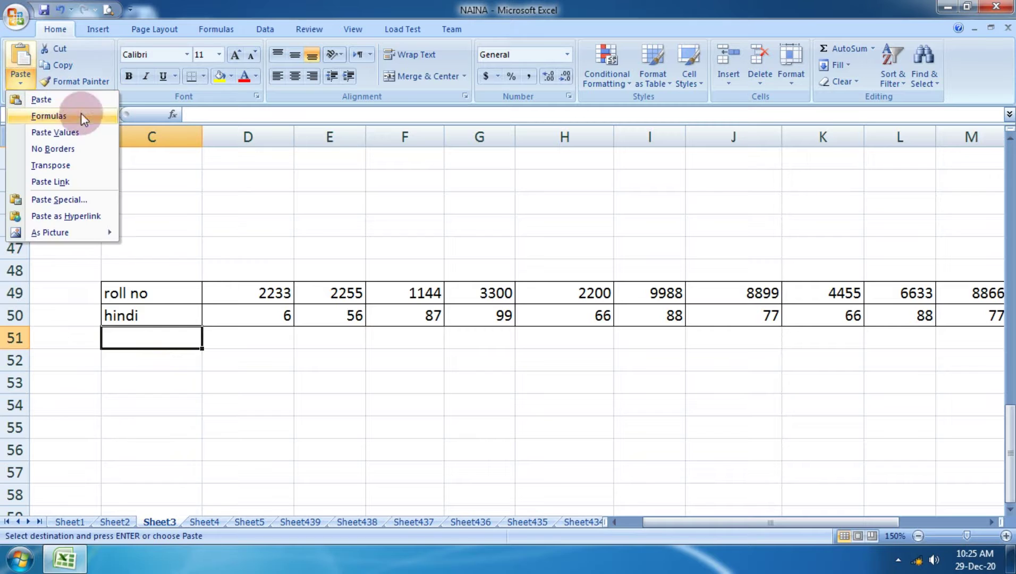
{"action": "left_click", "coordinate": [90, 169]}
{"action": "scroll", "coordinate": [276, 314], "scroll_direction": "down", "scroll_amount": 4}
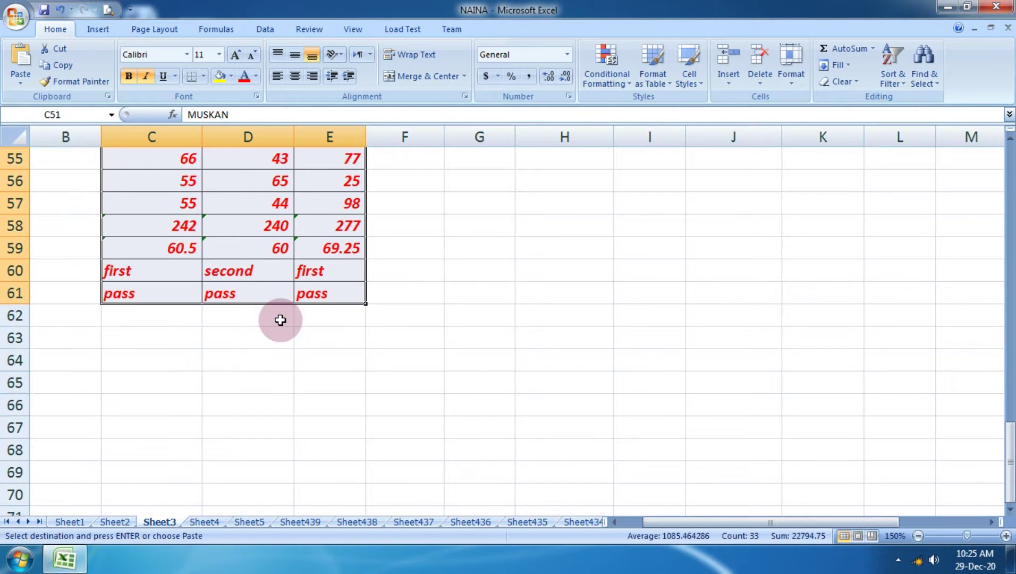
{"action": "scroll", "coordinate": [274, 311], "scroll_direction": "up", "scroll_amount": 4}
{"action": "scroll", "coordinate": [265, 387], "scroll_direction": "down", "scroll_amount": 2}
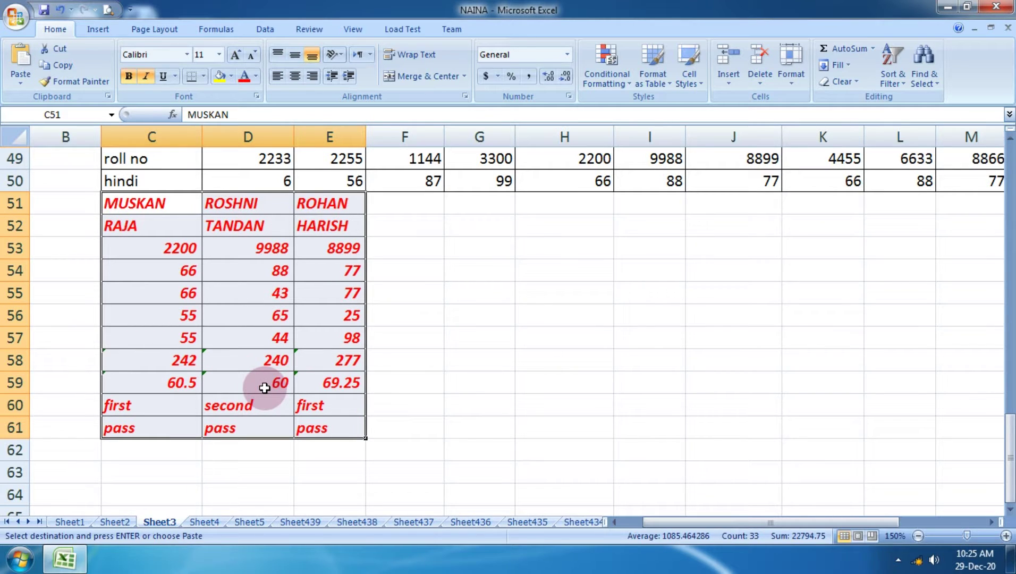
{"action": "scroll", "coordinate": [265, 388], "scroll_direction": "up", "scroll_amount": 10}
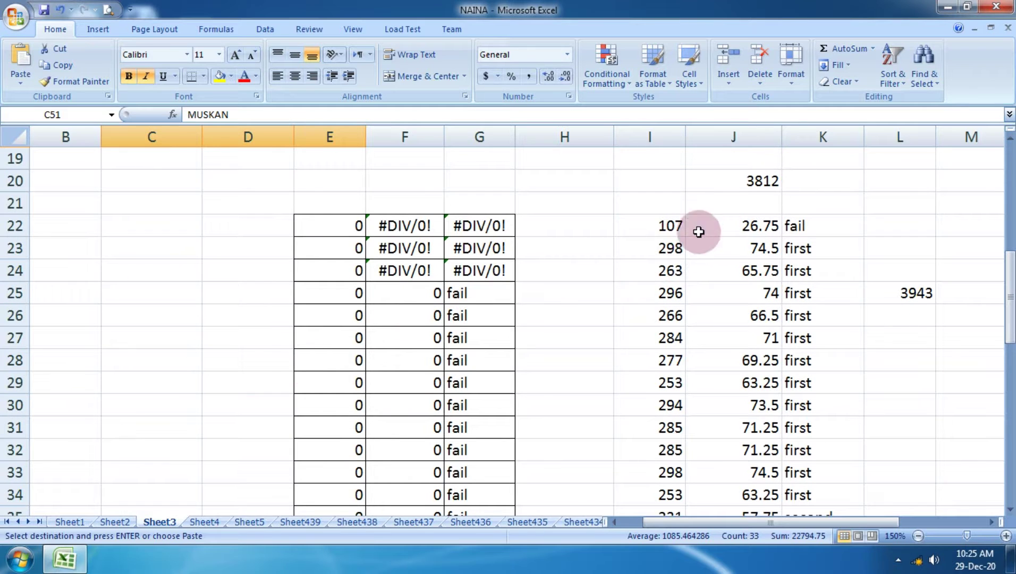
Copy the totals and percentages in I22:J31.
{"action": "mouse_move", "coordinate": [680, 230]}
{"action": "left_mouse_down"}
{"action": "mouse_move", "coordinate": [737, 366]}
{"action": "mouse_move", "coordinate": [771, 421]}
{"action": "mouse_move", "coordinate": [798, 424]}
{"action": "mouse_move", "coordinate": [771, 420]}
{"action": "left_mouse_up"}
{"action": "left_click", "coordinate": [80, 80]}
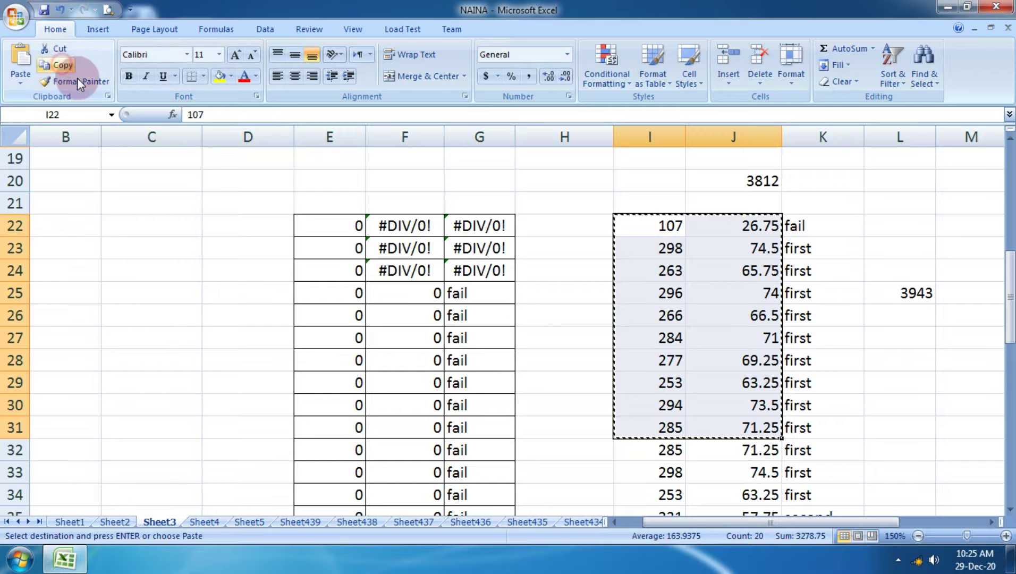
{"action": "scroll", "coordinate": [363, 215], "scroll_direction": "up", "scroll_amount": 6}
{"action": "scroll", "coordinate": [397, 266], "scroll_direction": "down", "scroll_amount": 14}
{"action": "scroll", "coordinate": [390, 277], "scroll_direction": "down", "scroll_amount": 6}
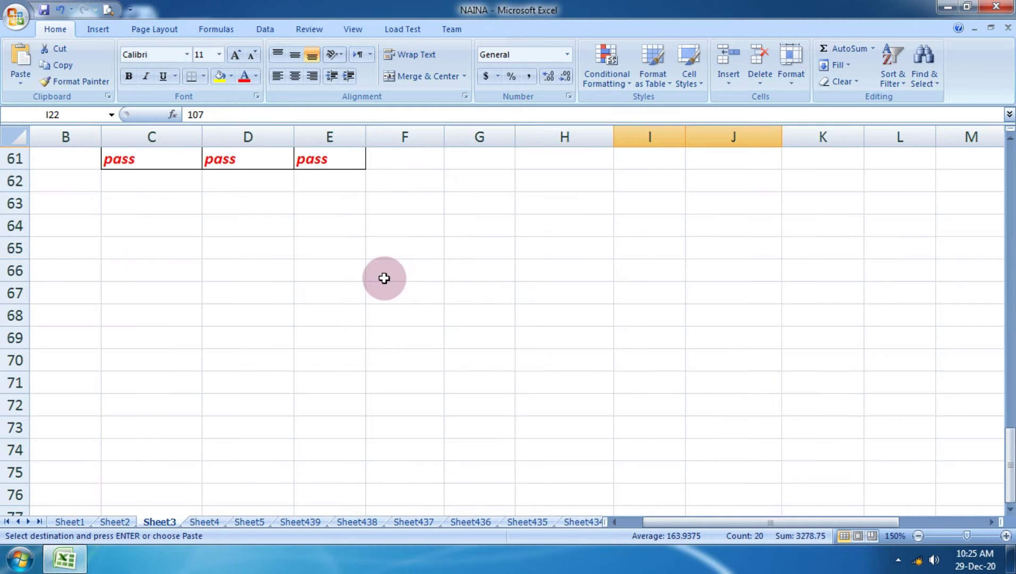
{"action": "scroll", "coordinate": [386, 277], "scroll_direction": "up", "scroll_amount": 2}
Open Paste Special at F63, close it without pasting, then select G2:G15.
{"action": "left_click", "coordinate": [406, 340]}
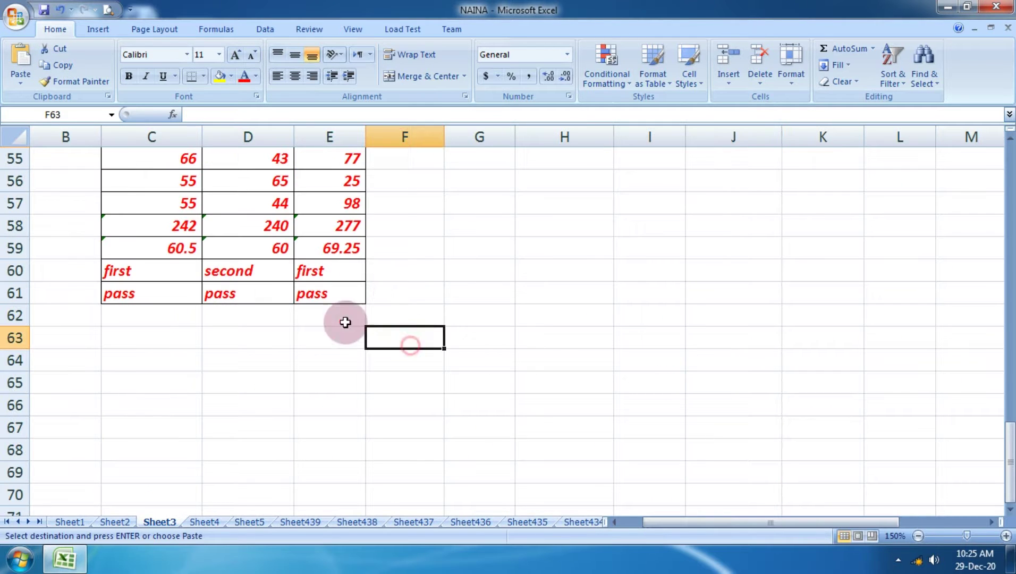
{"action": "left_click", "coordinate": [20, 80]}
{"action": "left_click", "coordinate": [57, 199]}
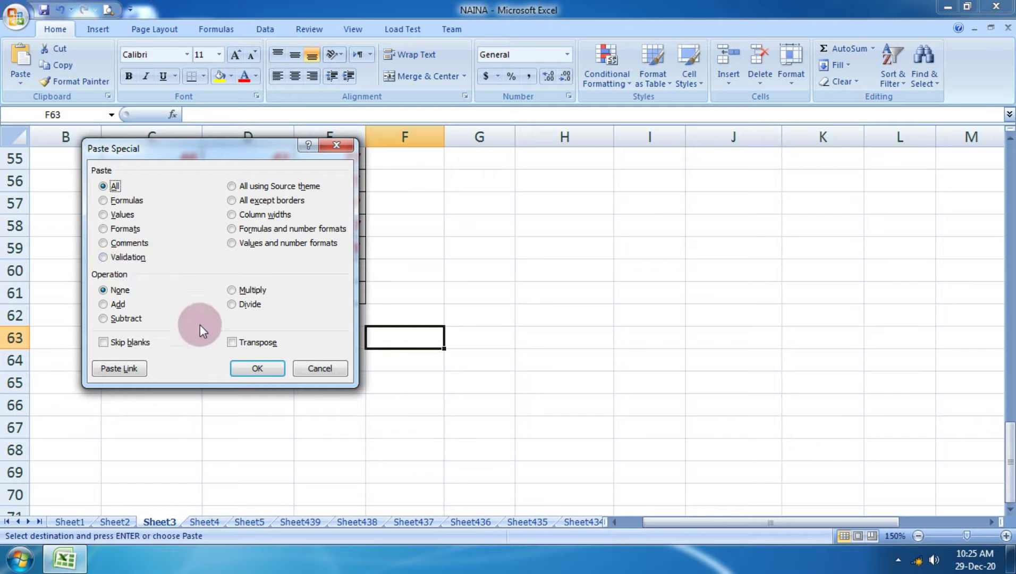
{"action": "left_click", "coordinate": [319, 369]}
{"action": "scroll", "coordinate": [481, 274], "scroll_direction": "up", "scroll_amount": 18}
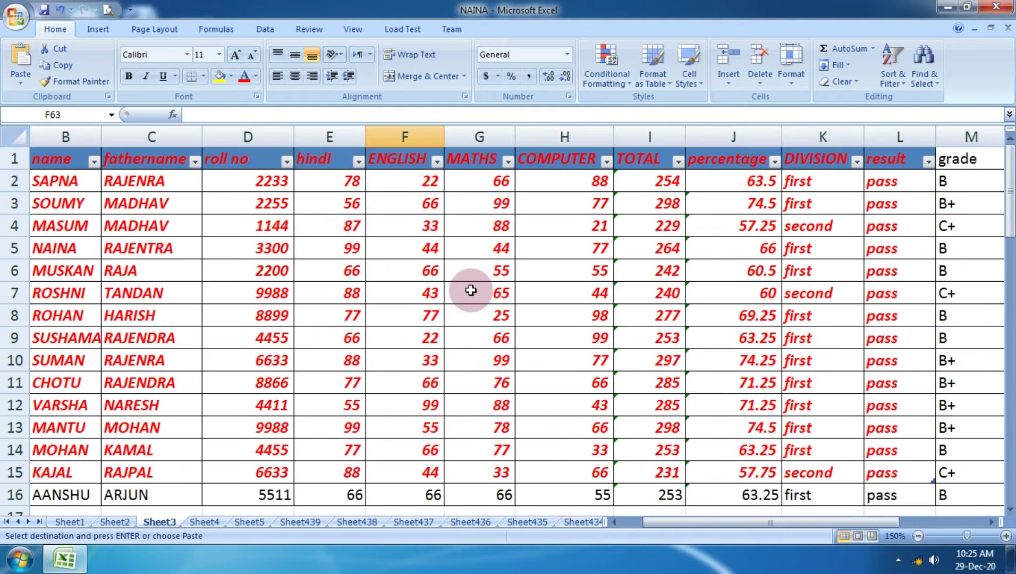
{"action": "left_click_drag", "start_coordinate": [478, 181], "coordinate": [503, 471]}
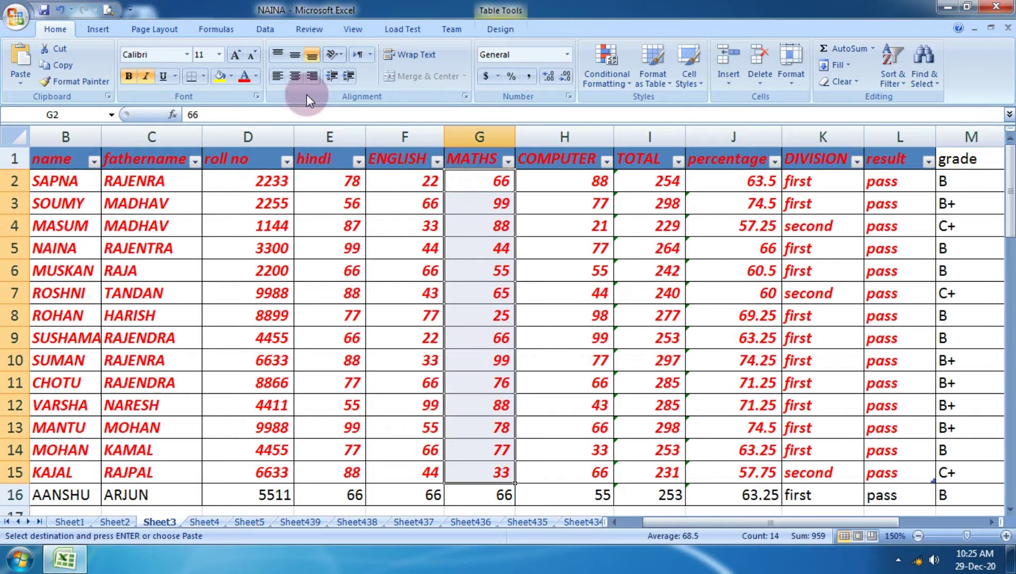
Show the Data tab, select empty cell H77, and close the NAINA workbook.
{"action": "left_click", "coordinate": [265, 27]}
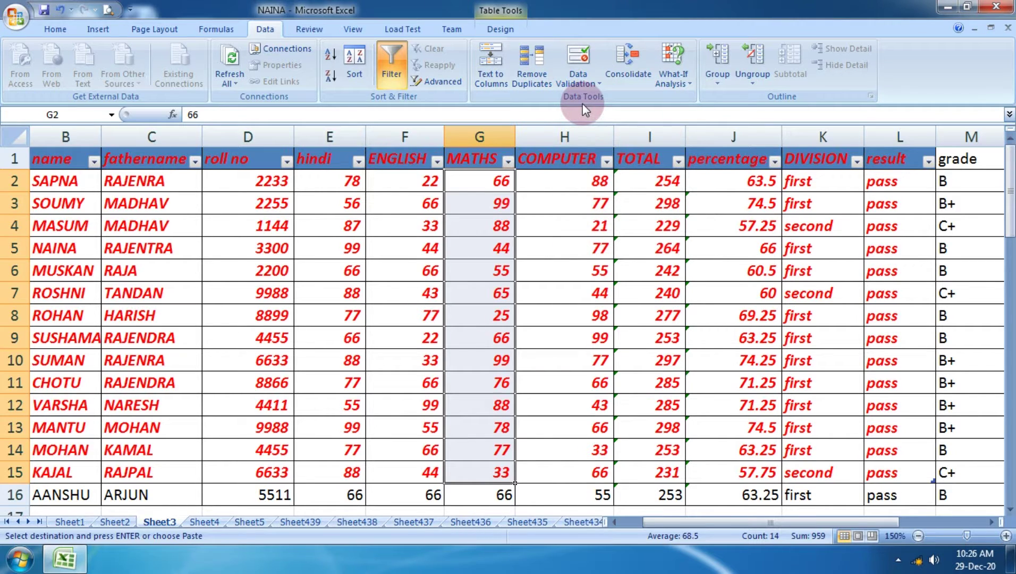
{"action": "scroll", "coordinate": [363, 193], "scroll_direction": "down", "scroll_amount": 14}
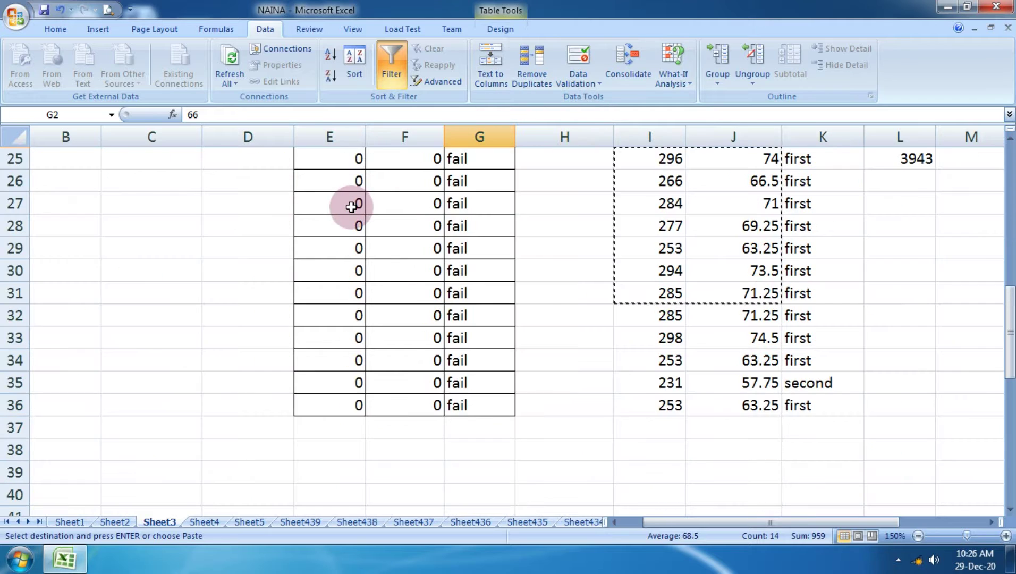
{"action": "scroll", "coordinate": [413, 290], "scroll_direction": "down", "scroll_amount": 8}
{"action": "left_click", "coordinate": [583, 378]}
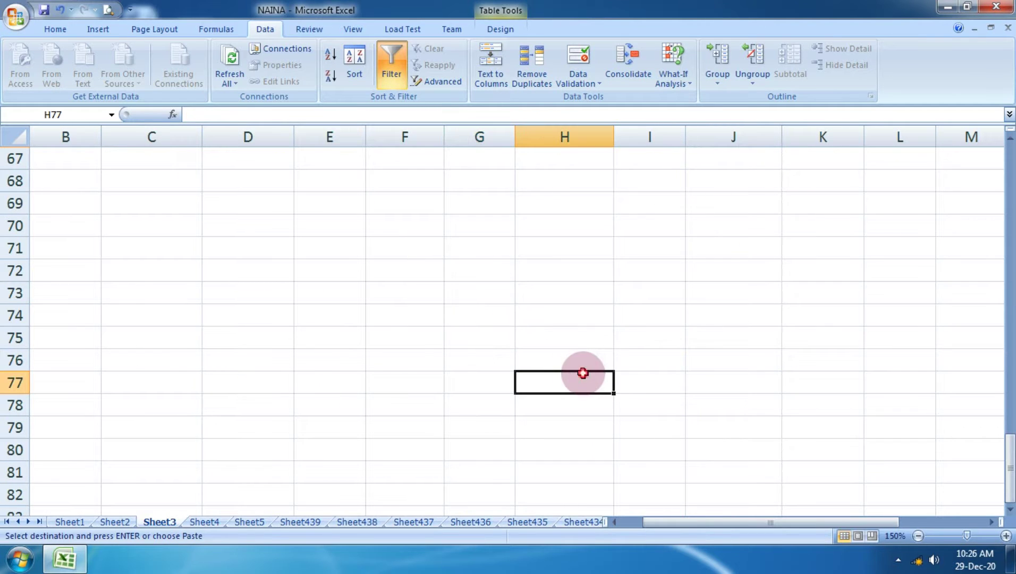
{"action": "left_click", "coordinate": [995, 6]}
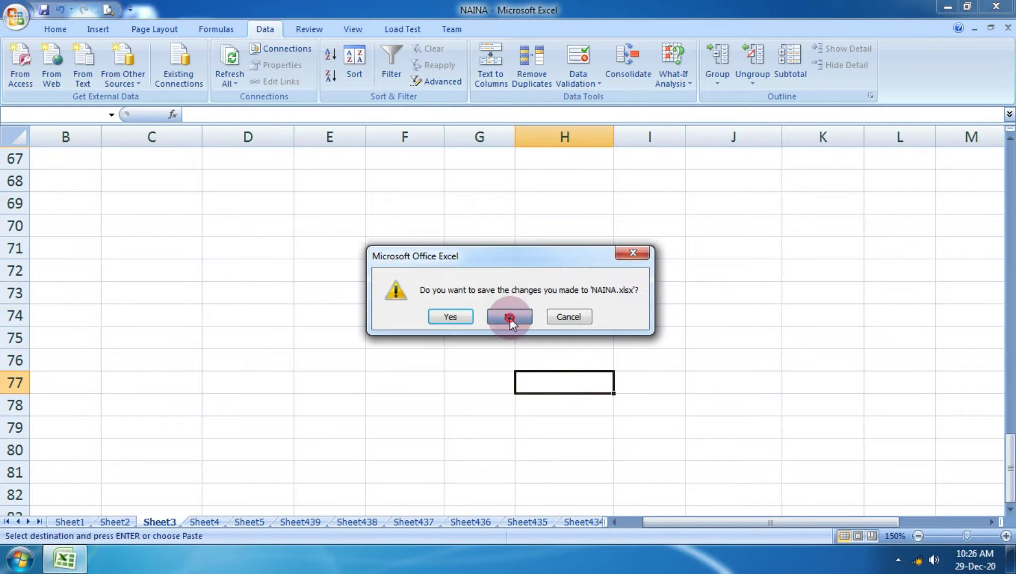
Discard the changes to NAINA.xlsx and relaunch Microsoft Office Excel 2007.
{"action": "left_click", "coordinate": [511, 314]}
{"action": "left_click", "coordinate": [20, 559]}
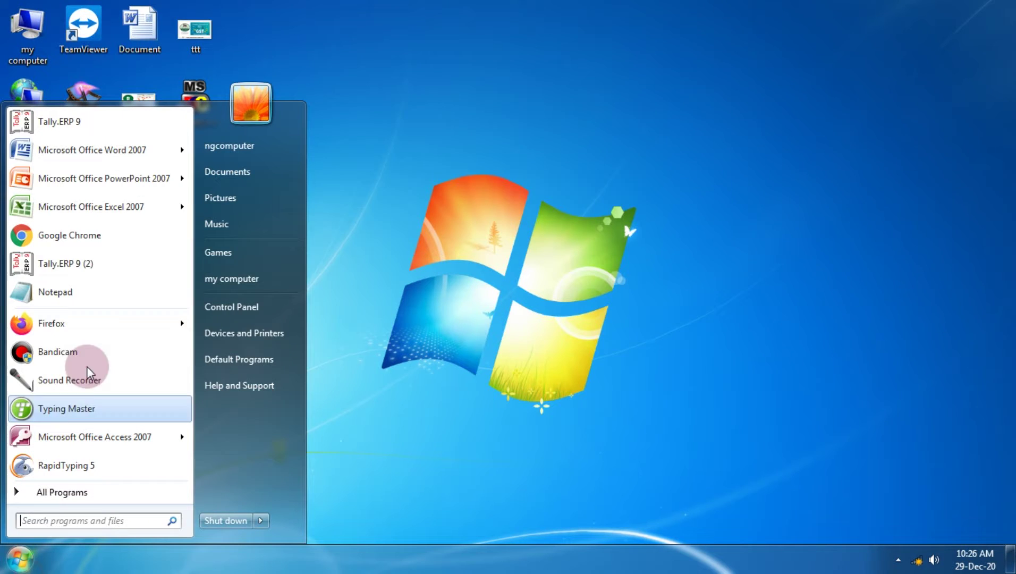
{"action": "left_click", "coordinate": [90, 204]}
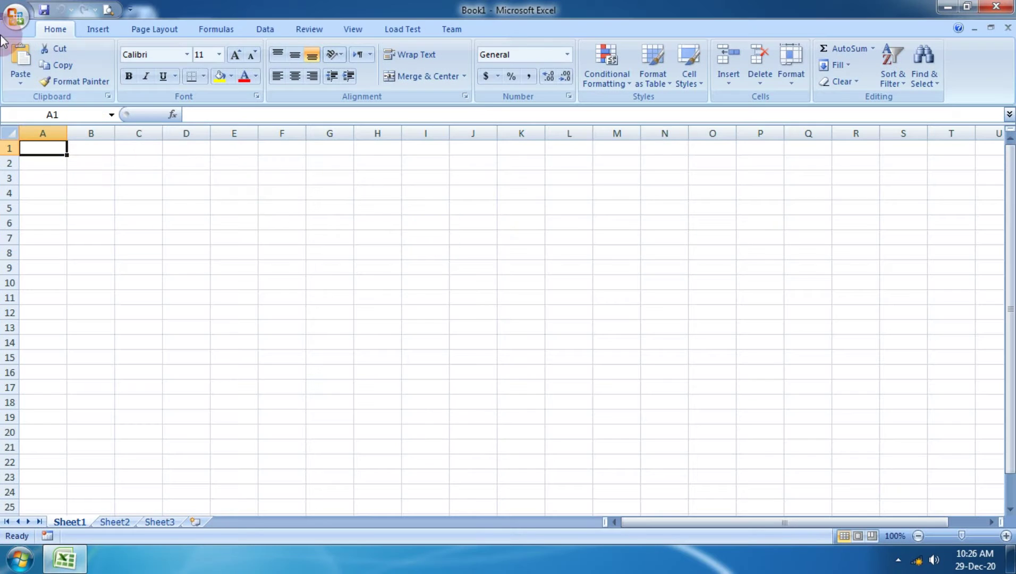
Reopen NAINA from Recent Documents and zoom Sheet3 to 150%.
{"action": "left_click", "coordinate": [16, 16]}
{"action": "left_click", "coordinate": [152, 61]}
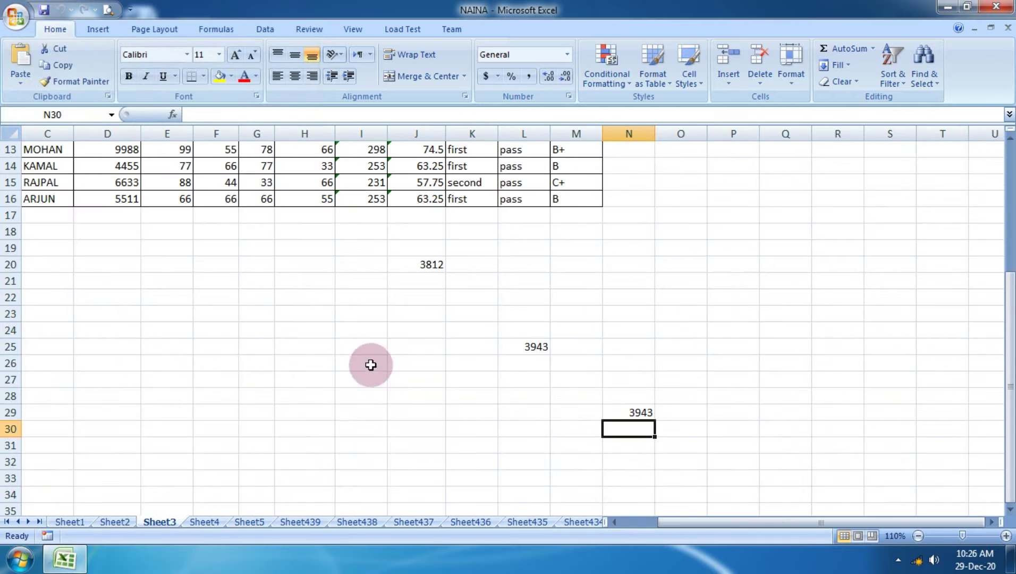
{"action": "scroll", "coordinate": [318, 409], "scroll_direction": "up", "scroll_amount": 4}
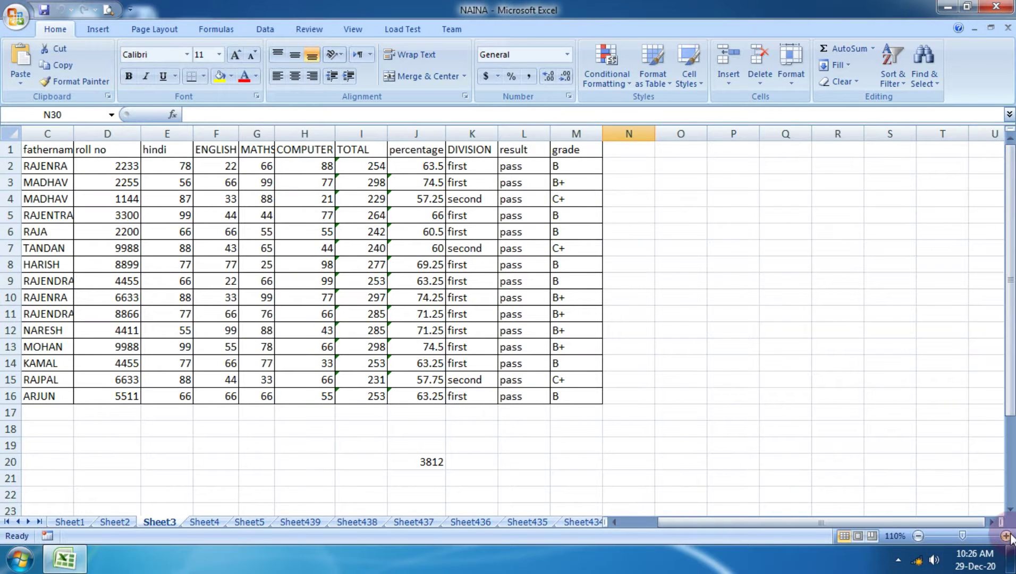
{"action": "left_click", "coordinate": [1005, 535]}
{"action": "left_click", "coordinate": [1005, 536]}
{"action": "left_click", "coordinate": [1005, 536]}
{"action": "left_click", "coordinate": [1005, 536]}
{"action": "scroll", "coordinate": [517, 331], "scroll_direction": "up", "scroll_amount": 1}
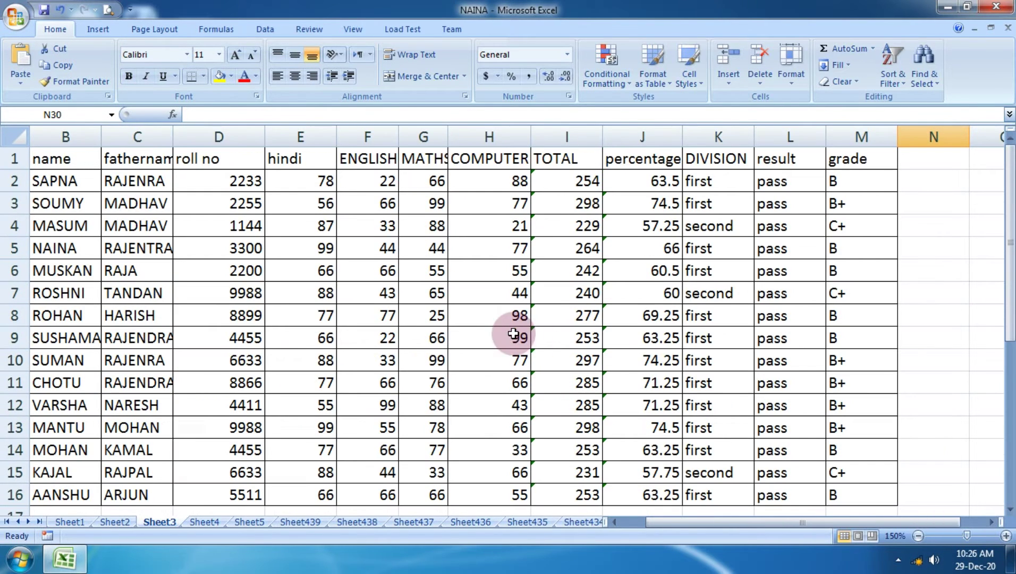
{"action": "left_click", "coordinate": [509, 229]}
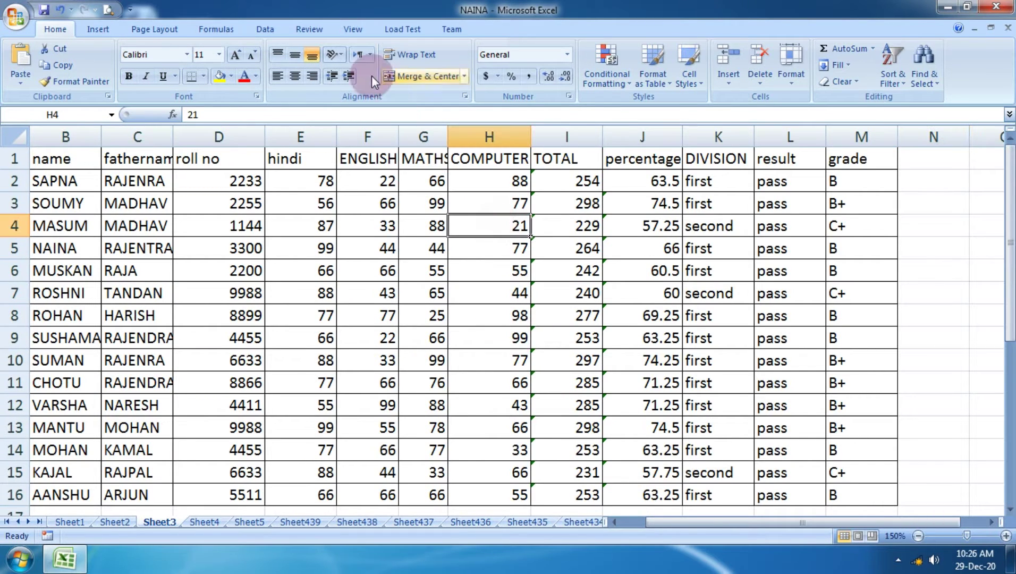
Switch Sheet3 to Page Layout view and scroll through the page grid.
{"action": "left_click", "coordinate": [363, 32]}
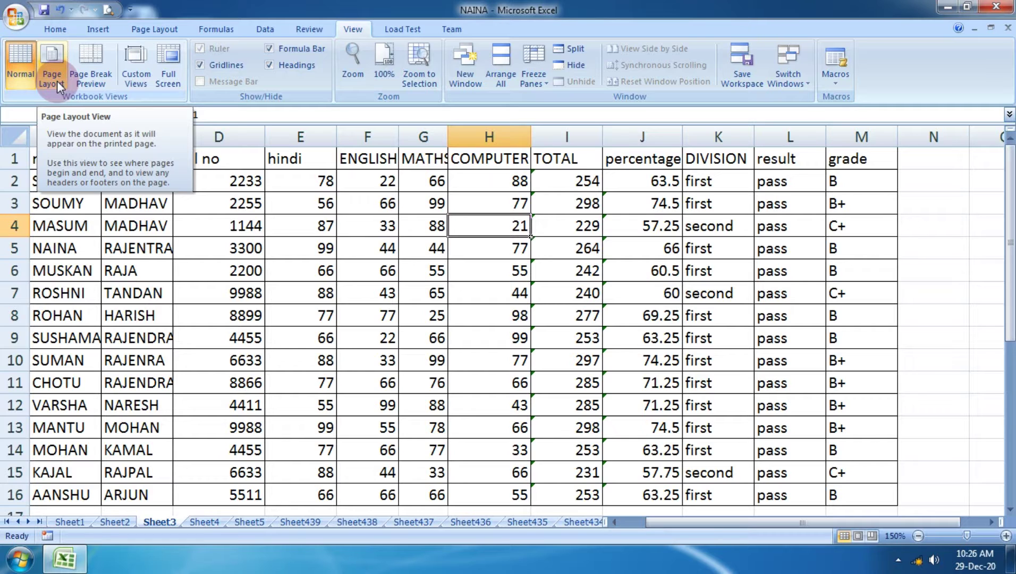
{"action": "left_click", "coordinate": [58, 81]}
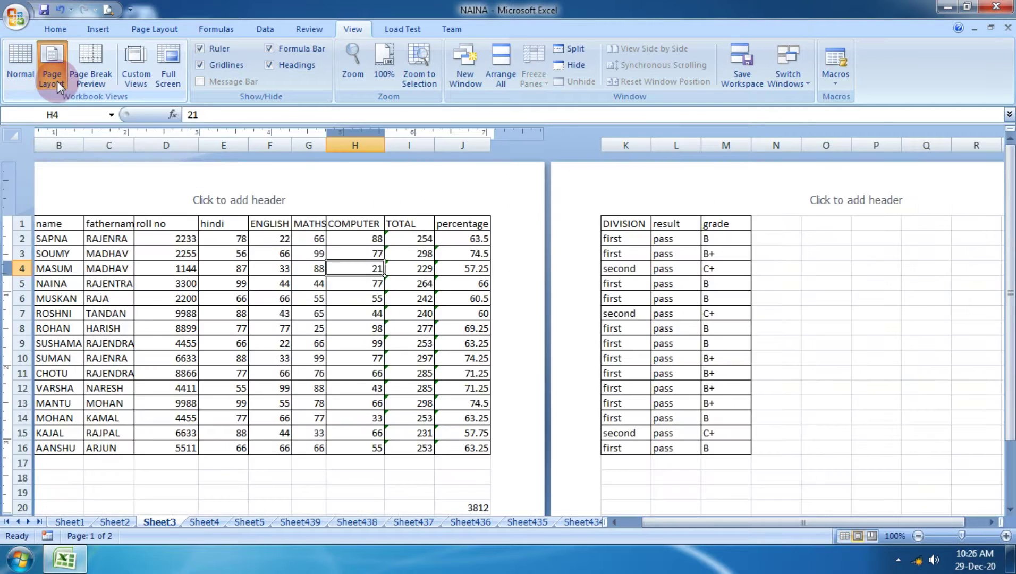
{"action": "left_click", "coordinate": [302, 342]}
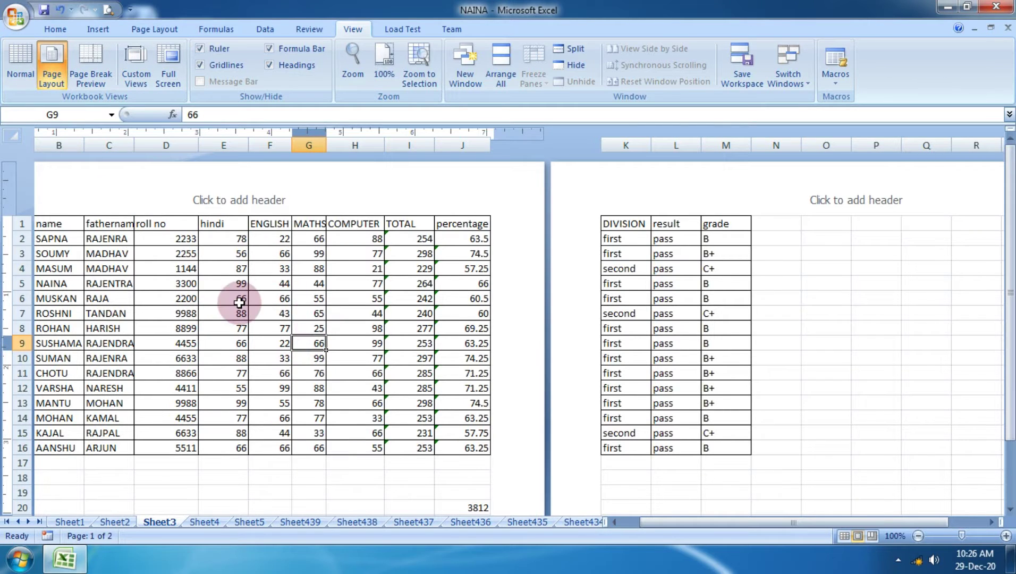
{"action": "left_click", "coordinate": [687, 295]}
{"action": "scroll", "coordinate": [686, 293], "scroll_direction": "down", "scroll_amount": 8}
{"action": "scroll", "coordinate": [783, 343], "scroll_direction": "down", "scroll_amount": 5}
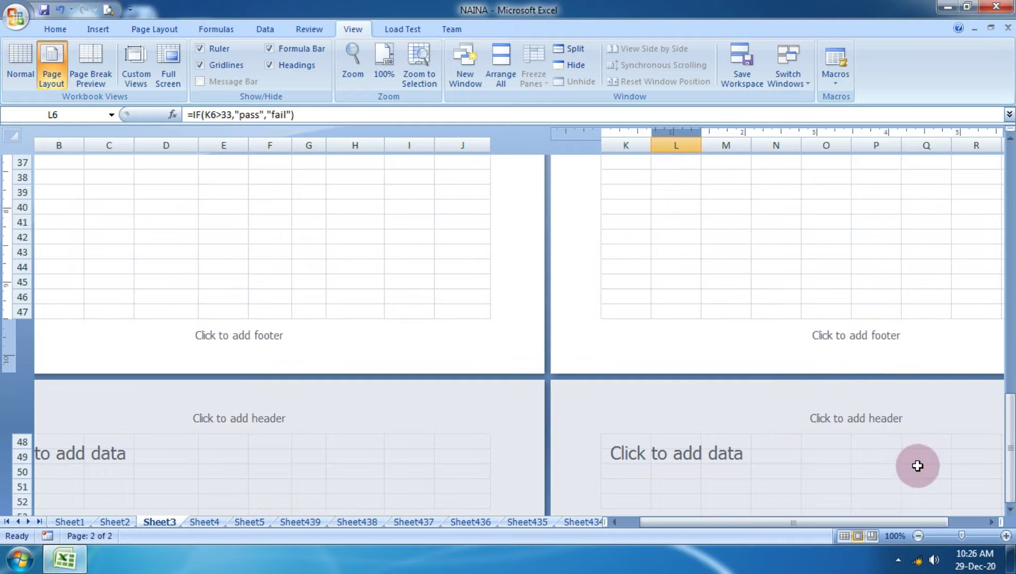
Zoom out in Page Layout view to see several whole pages.
{"action": "left_click", "coordinate": [918, 536]}
{"action": "left_click", "coordinate": [918, 536]}
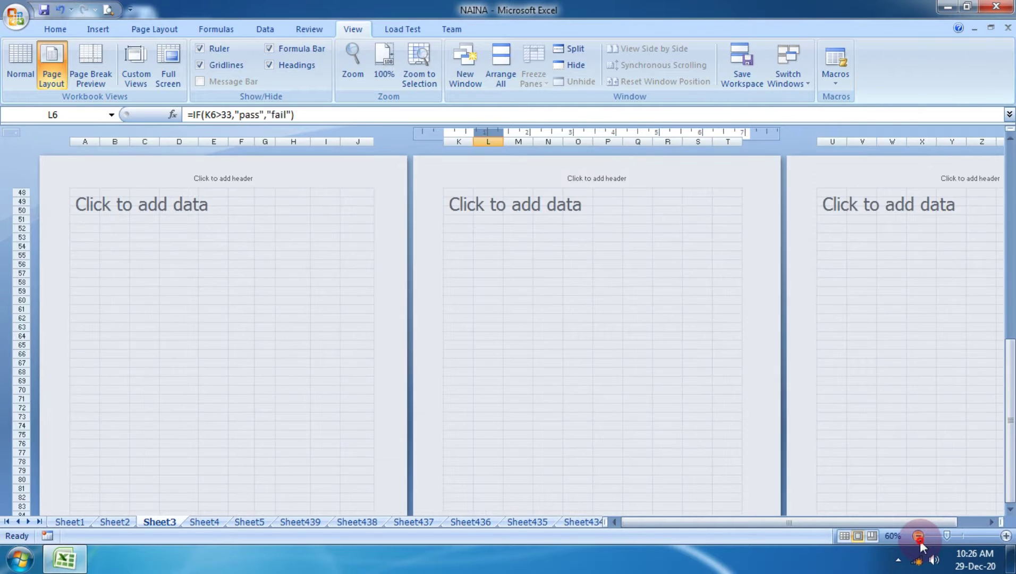
{"action": "left_click", "coordinate": [918, 536]}
{"action": "left_click", "coordinate": [919, 536]}
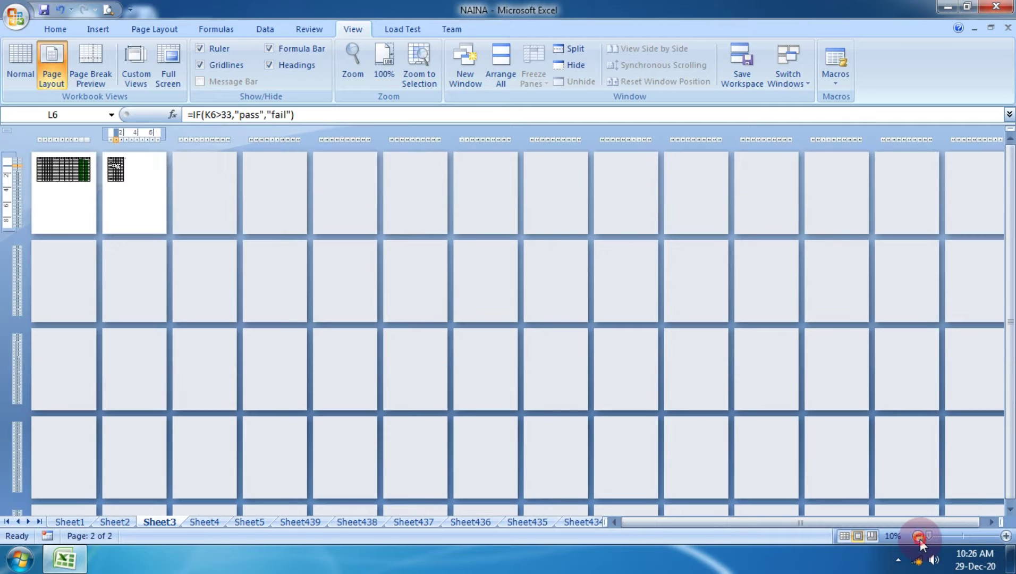
{"action": "scroll", "coordinate": [877, 452], "scroll_direction": "down", "scroll_amount": 3}
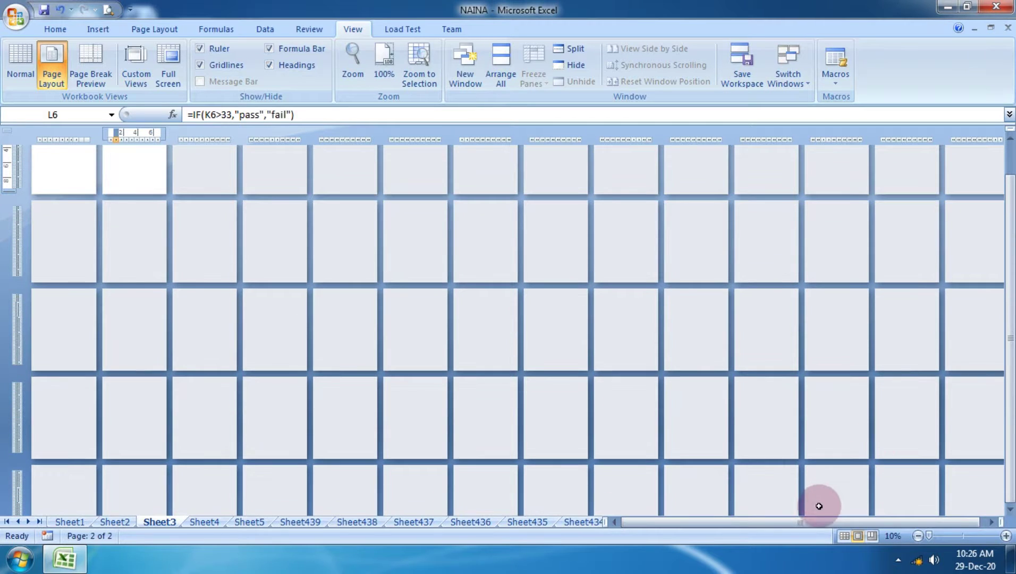
{"action": "left_click_drag", "start_coordinate": [812, 525], "coordinate": [662, 504]}
{"action": "left_click_drag", "start_coordinate": [575, 505], "coordinate": [576, 506]}
{"action": "scroll", "coordinate": [798, 451], "scroll_direction": "up", "scroll_amount": 1}
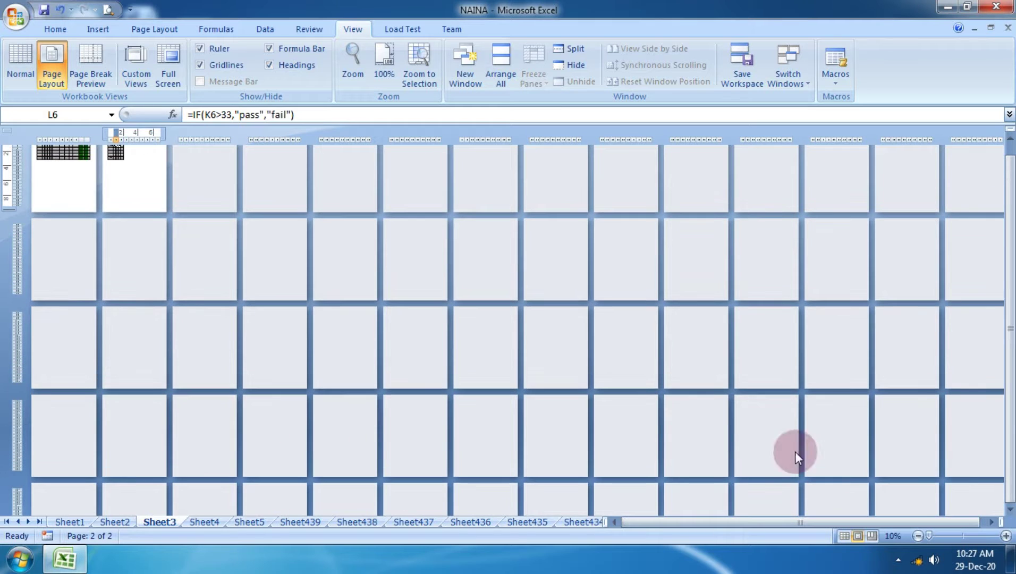
Zoom the page layout back in to 100%.
{"action": "left_click", "coordinate": [1006, 535]}
{"action": "left_click", "coordinate": [1005, 536]}
{"action": "left_click", "coordinate": [1006, 536]}
{"action": "left_click", "coordinate": [1006, 535]}
{"action": "left_click", "coordinate": [1005, 535]}
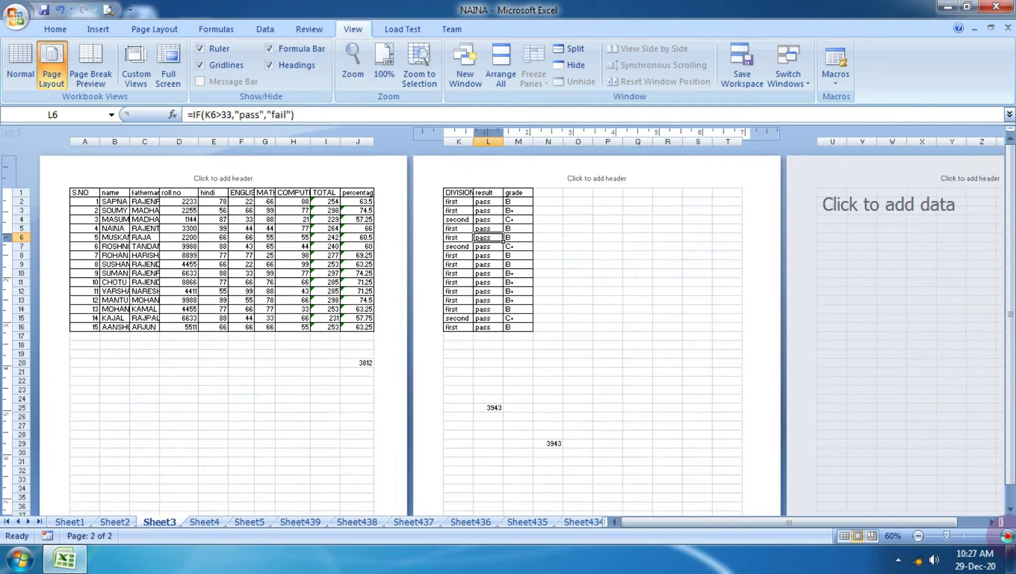
{"action": "left_click", "coordinate": [1005, 535]}
{"action": "left_click", "coordinate": [1006, 535]}
{"action": "left_click", "coordinate": [1006, 535]}
{"action": "left_click", "coordinate": [1006, 536]}
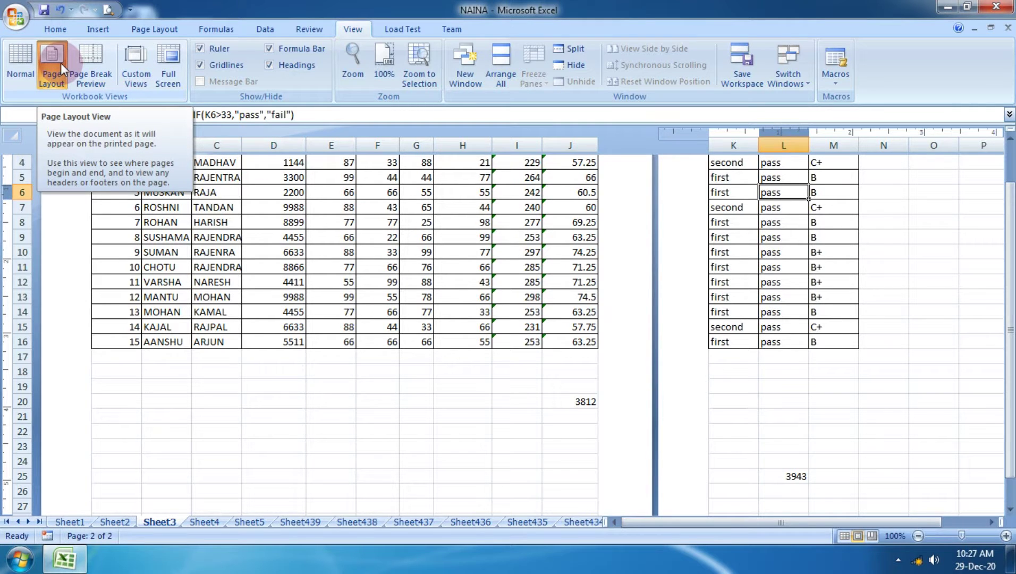
Switch to Page Break Preview and clear the stray 3943 from N29.
{"action": "left_click", "coordinate": [25, 54]}
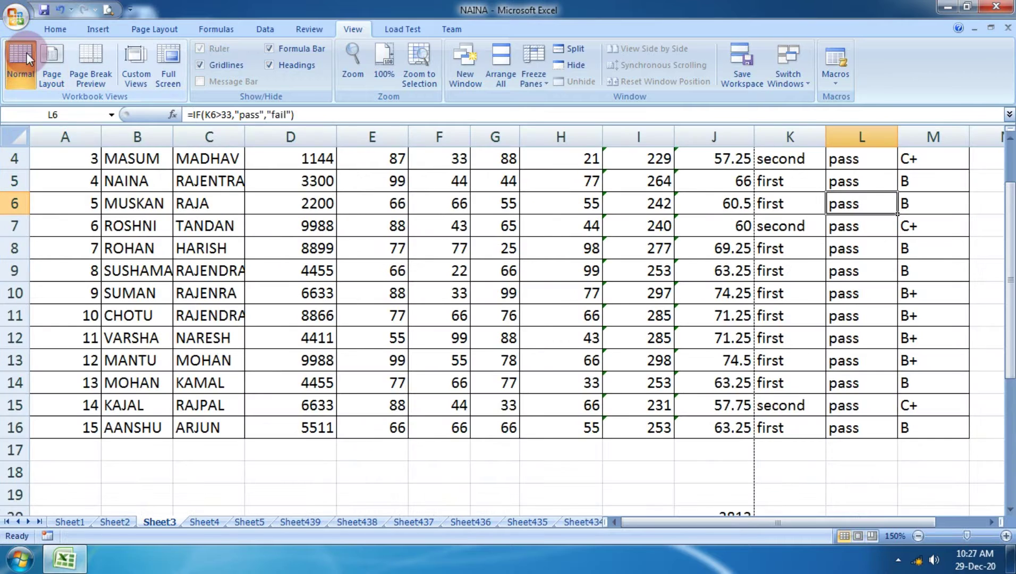
{"action": "left_click", "coordinate": [97, 77]}
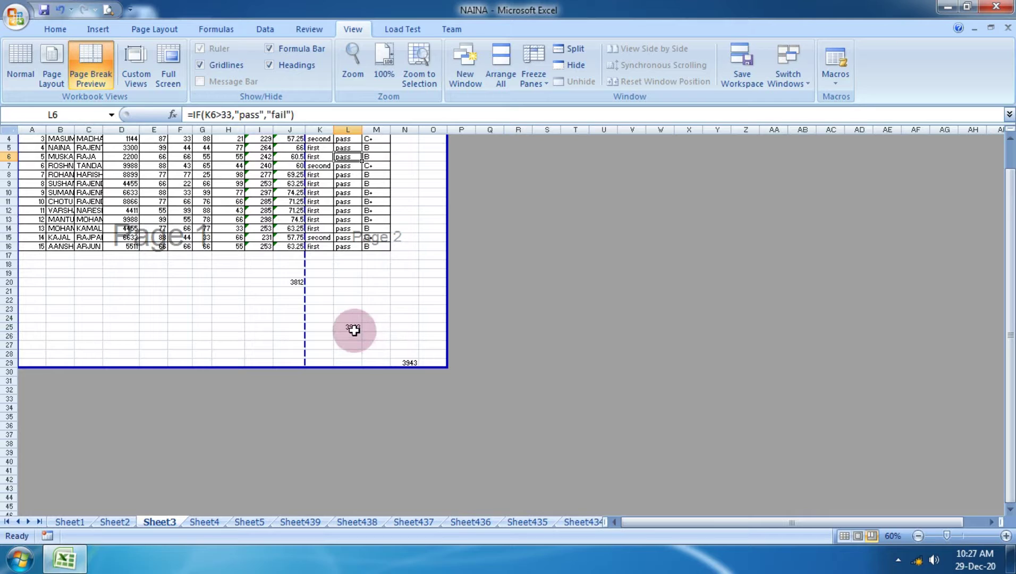
{"action": "left_click", "coordinate": [396, 363]}
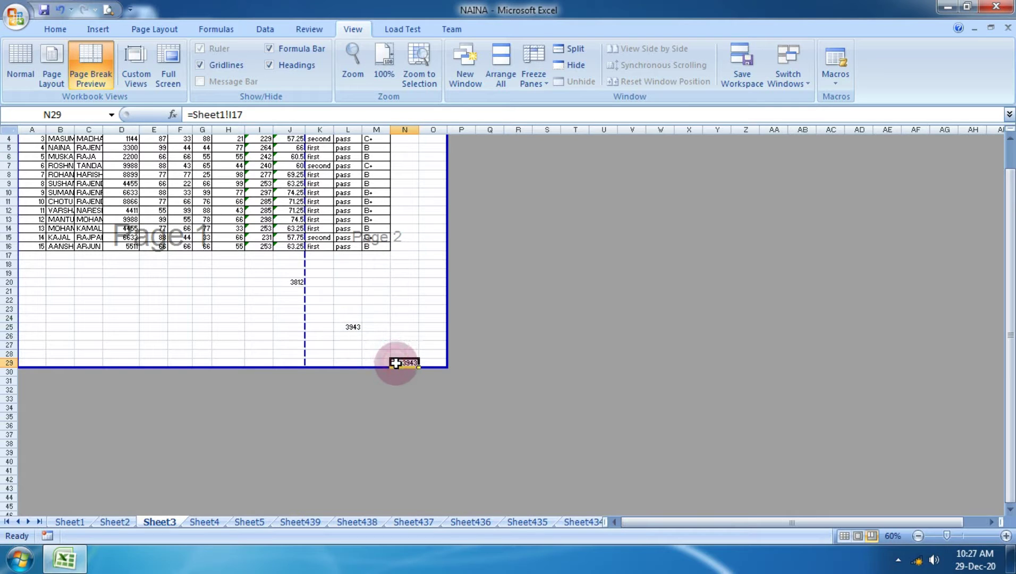
{"action": "key", "text": "Delete"}
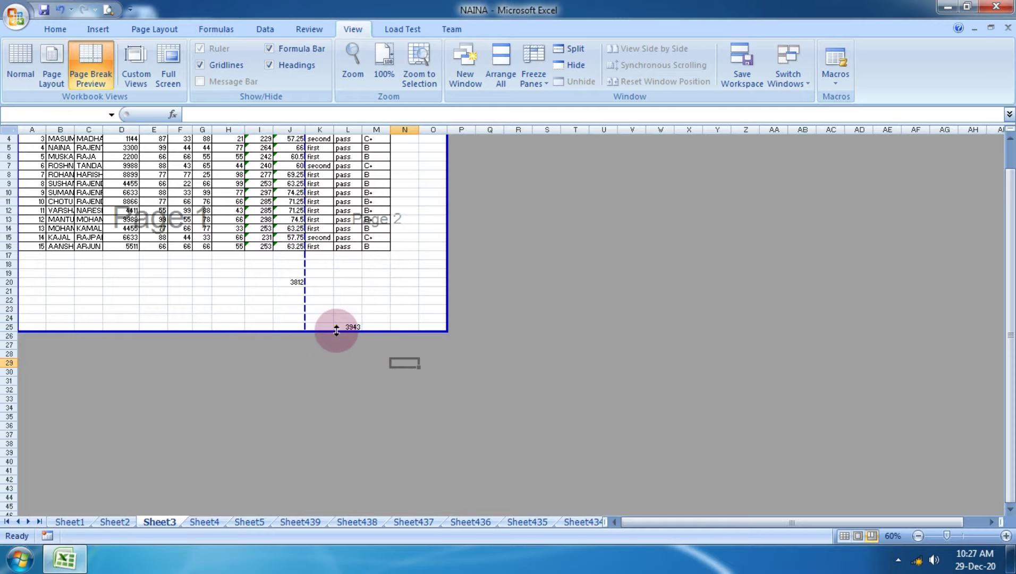
Clear the remaining 3943 from L25 and the 3812 from J20.
{"action": "left_click_drag", "start_coordinate": [344, 321], "coordinate": [346, 325]}
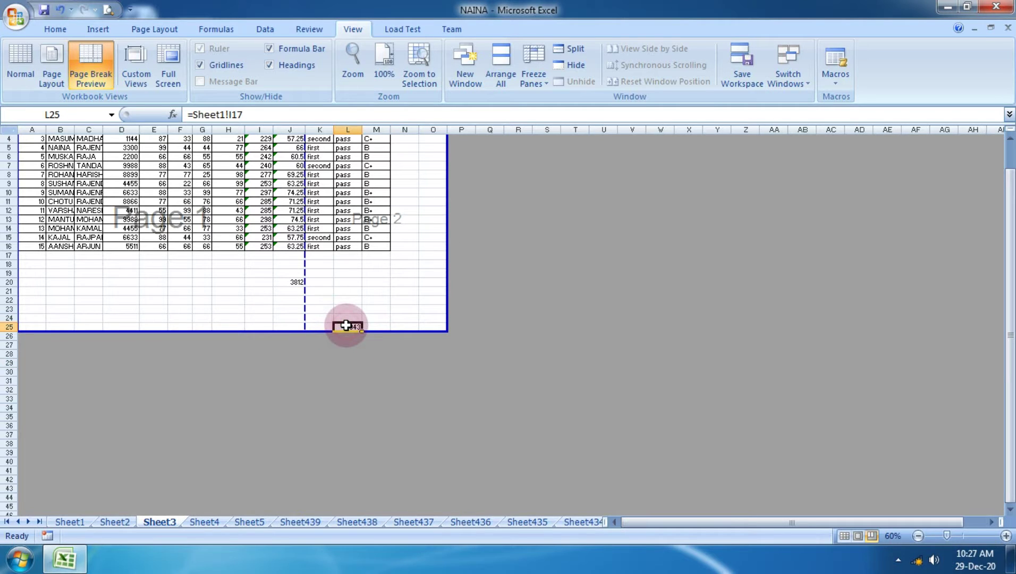
{"action": "key", "text": "Delete"}
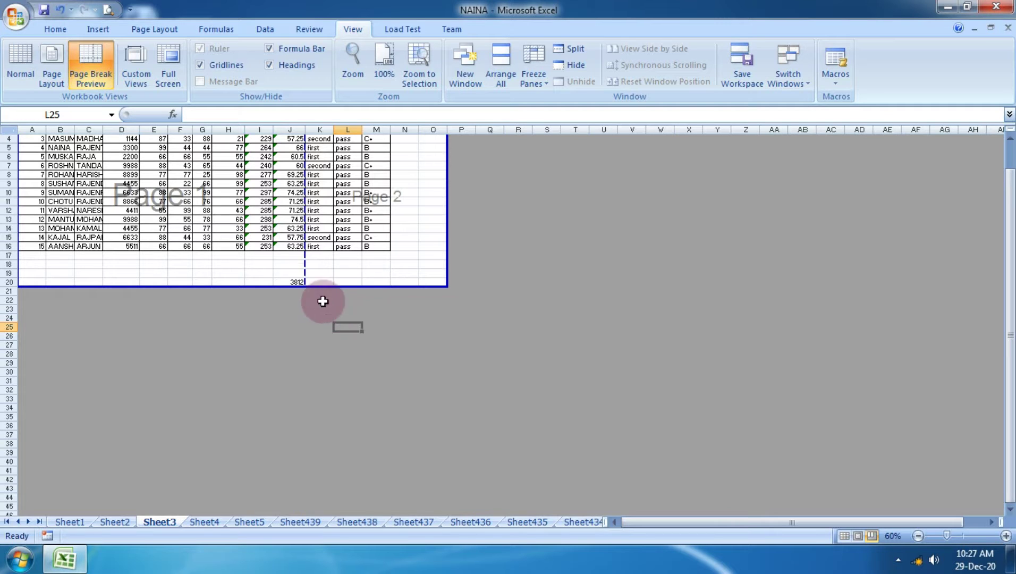
{"action": "left_click", "coordinate": [287, 283]}
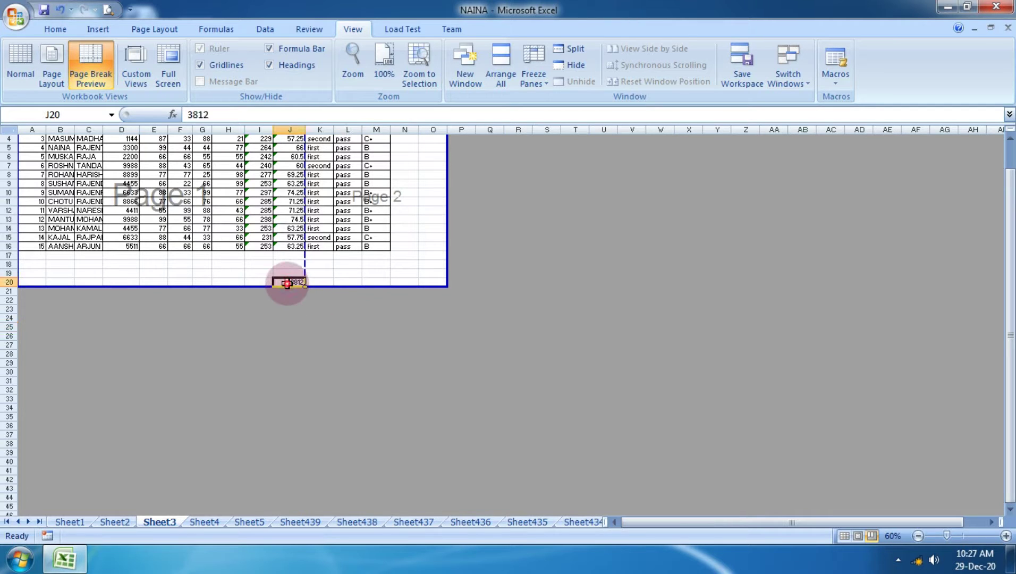
{"action": "key", "text": "Delete"}
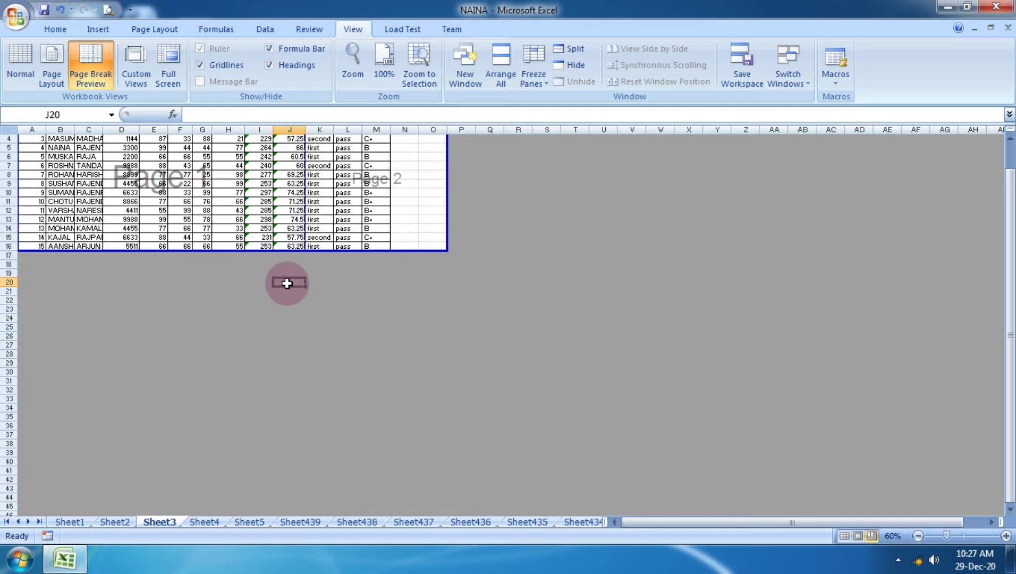
Zoom in on the preview, select M12, and return to Normal view.
{"action": "left_click", "coordinate": [1006, 536]}
{"action": "left_click", "coordinate": [1006, 536]}
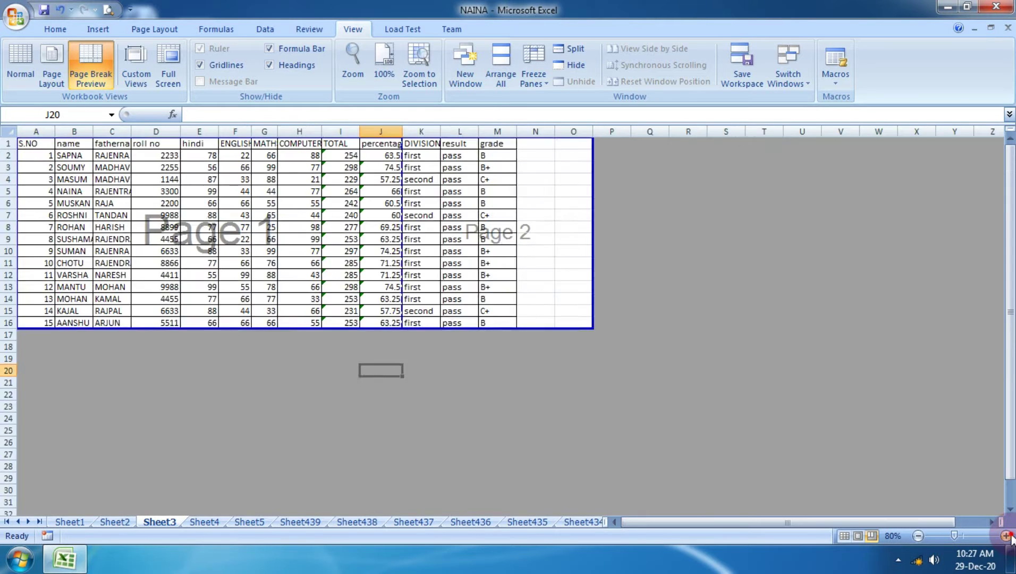
{"action": "left_click", "coordinate": [1006, 536]}
{"action": "left_click", "coordinate": [1006, 536]}
{"action": "scroll", "coordinate": [797, 425], "scroll_direction": "up", "scroll_amount": 1}
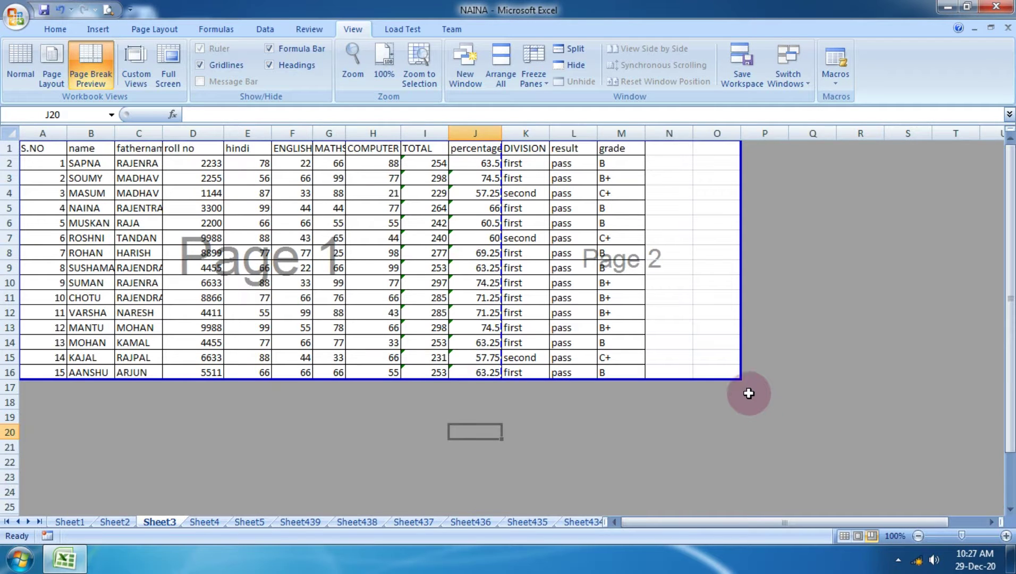
{"action": "left_click", "coordinate": [612, 314]}
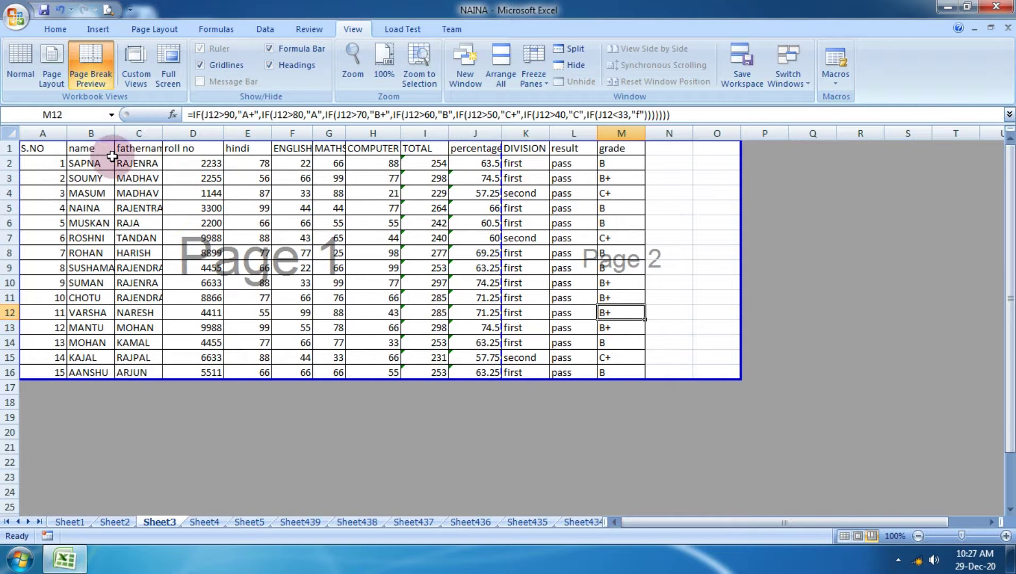
{"action": "left_click", "coordinate": [24, 80]}
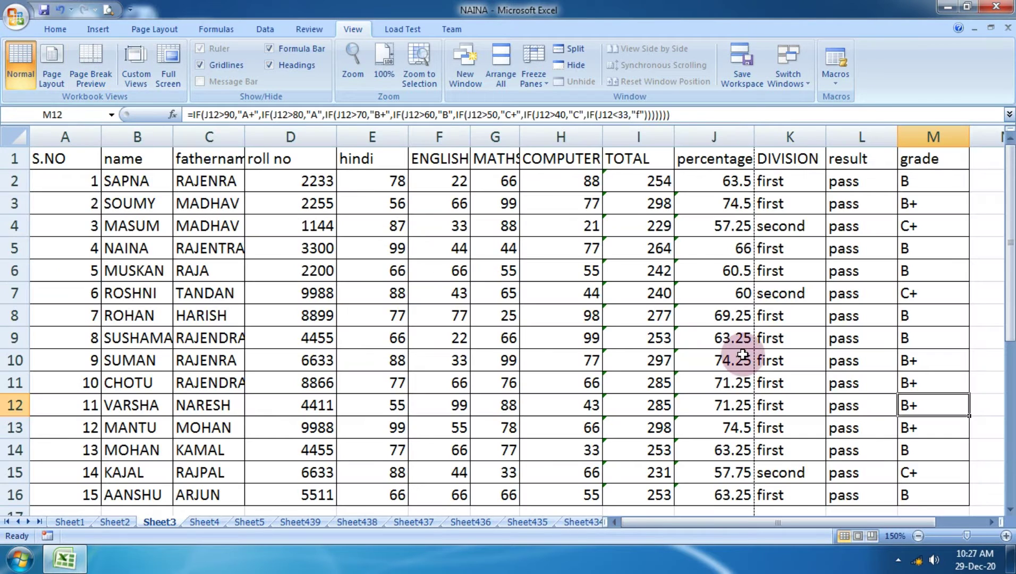
{"action": "scroll", "coordinate": [743, 355], "scroll_direction": "down", "scroll_amount": 12}
{"action": "scroll", "coordinate": [743, 355], "scroll_direction": "up", "scroll_amount": 12}
{"action": "scroll", "coordinate": [743, 355], "scroll_direction": "down", "scroll_amount": 10}
Zoom out to 10% to see the page-break lines, then back to 80%.
{"action": "left_click", "coordinate": [918, 535]}
{"action": "left_click", "coordinate": [918, 536]}
{"action": "left_click", "coordinate": [918, 535]}
{"action": "left_click", "coordinate": [918, 535]}
{"action": "left_click", "coordinate": [918, 536]}
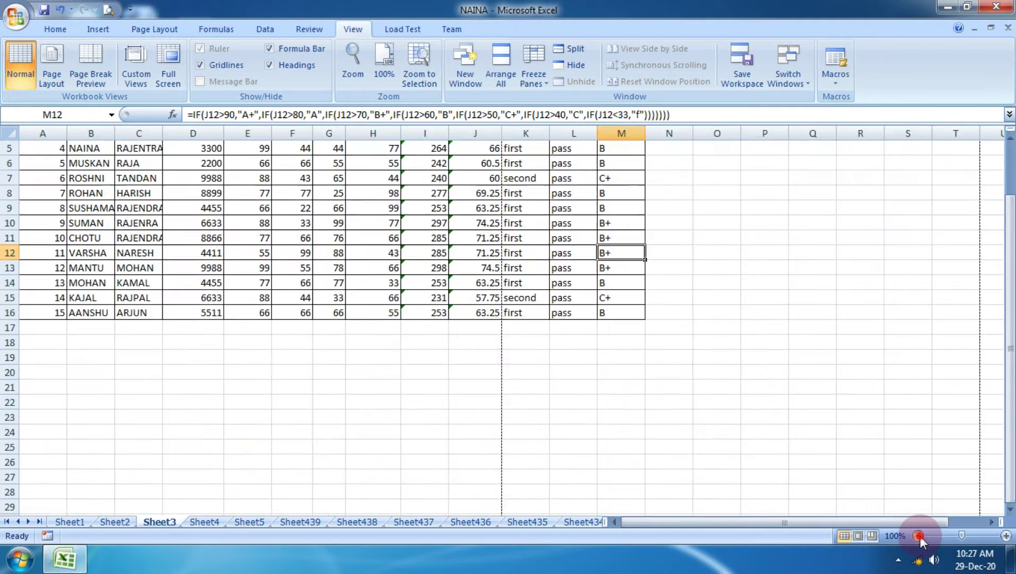
{"action": "left_click", "coordinate": [918, 535]}
{"action": "left_click", "coordinate": [918, 536]}
{"action": "left_click", "coordinate": [917, 536]}
{"action": "left_click", "coordinate": [918, 535]}
{"action": "left_click", "coordinate": [918, 536]}
{"action": "left_click", "coordinate": [918, 536]}
{"action": "left_click", "coordinate": [918, 536]}
{"action": "left_click", "coordinate": [918, 536]}
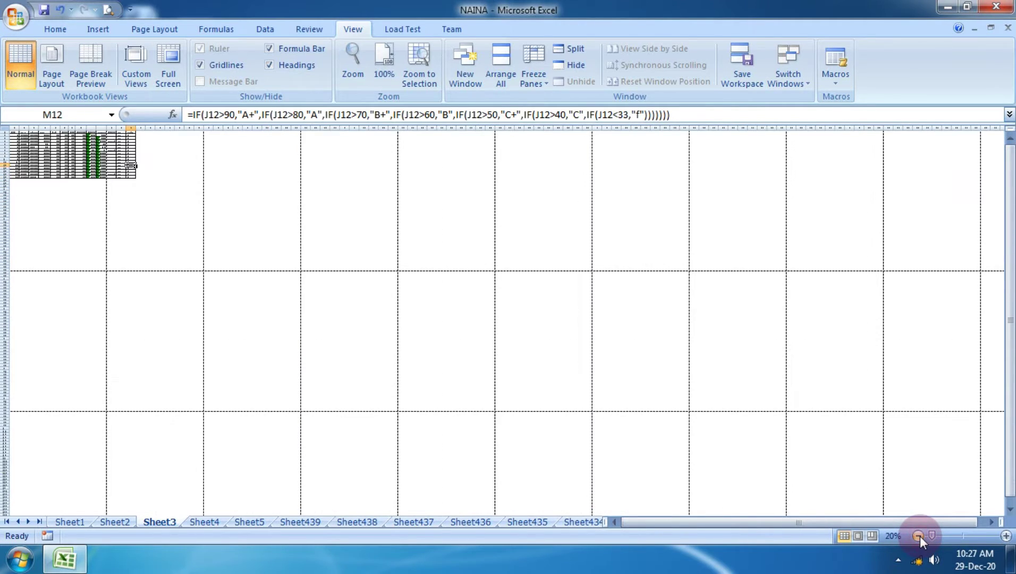
{"action": "left_click", "coordinate": [918, 536]}
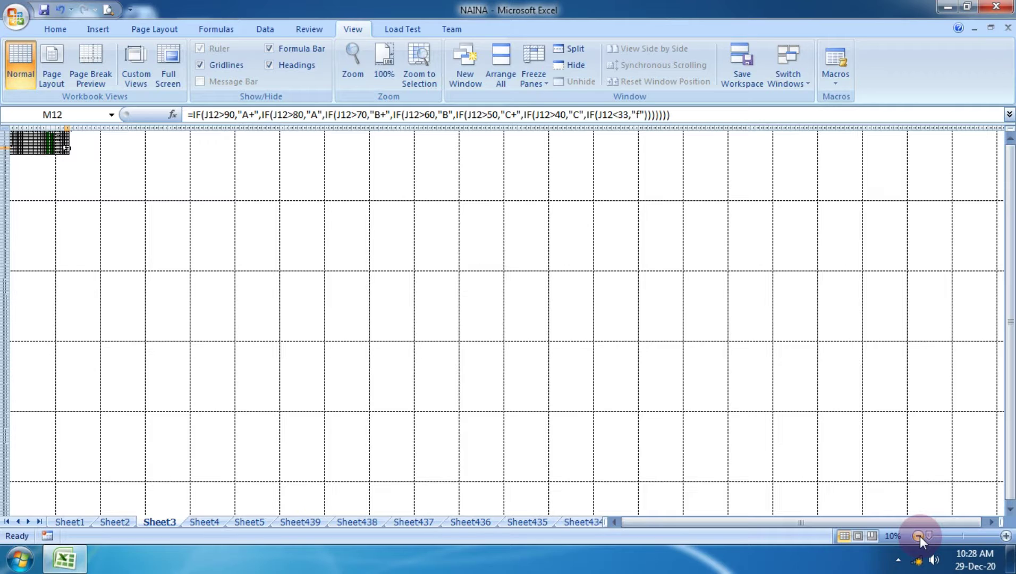
{"action": "left_click", "coordinate": [1005, 536]}
{"action": "left_click", "coordinate": [1005, 536]}
{"action": "left_click", "coordinate": [1006, 536]}
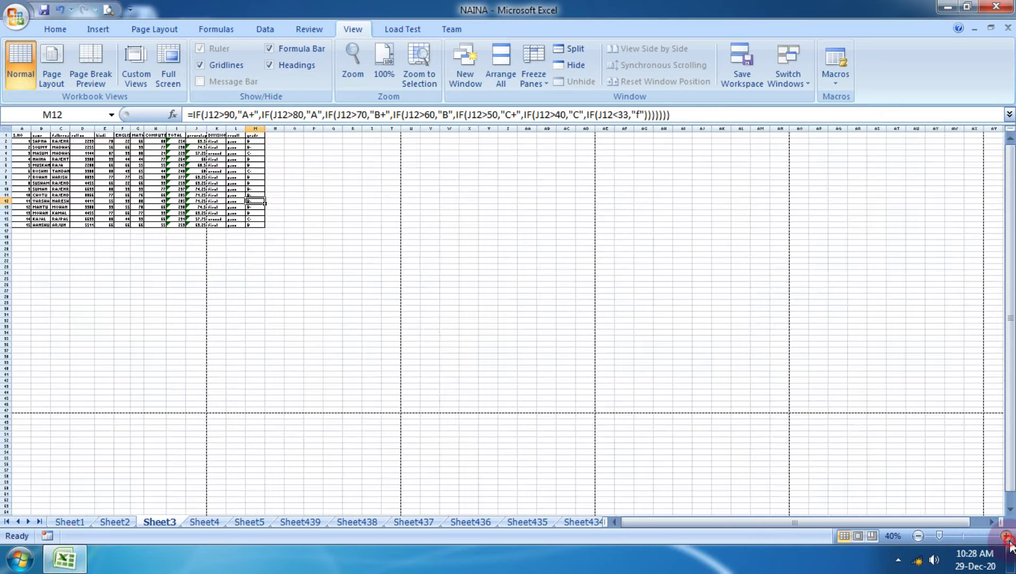
{"action": "left_click", "coordinate": [1005, 536]}
{"action": "left_click", "coordinate": [1006, 535]}
{"action": "left_click", "coordinate": [1006, 535]}
{"action": "left_click", "coordinate": [1005, 535]}
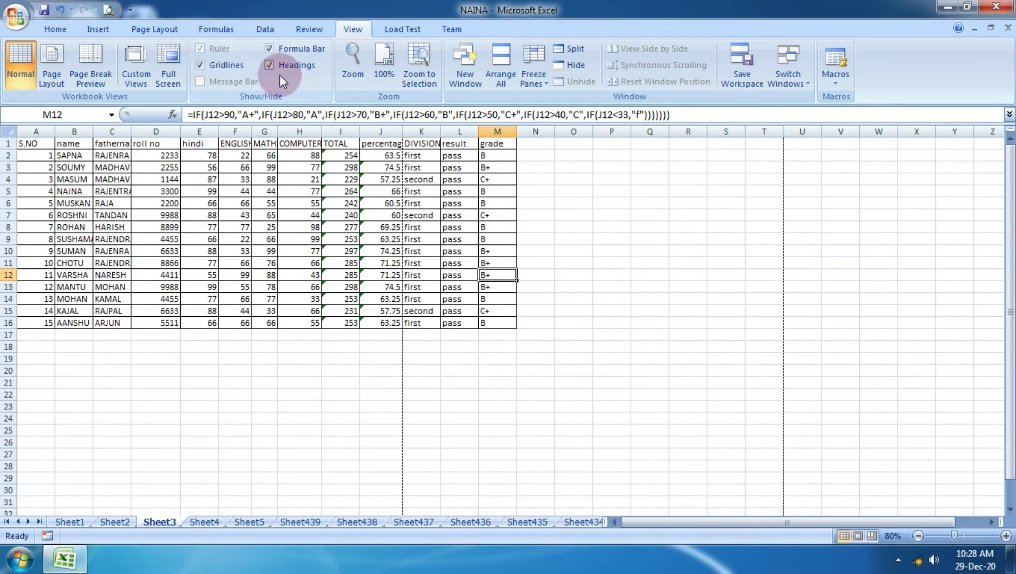
On Sheet1, browse the pages in Page Layout view, then switch to Page Break Preview.
{"action": "left_click", "coordinate": [64, 523]}
{"action": "scroll", "coordinate": [406, 419], "scroll_direction": "up", "scroll_amount": 4}
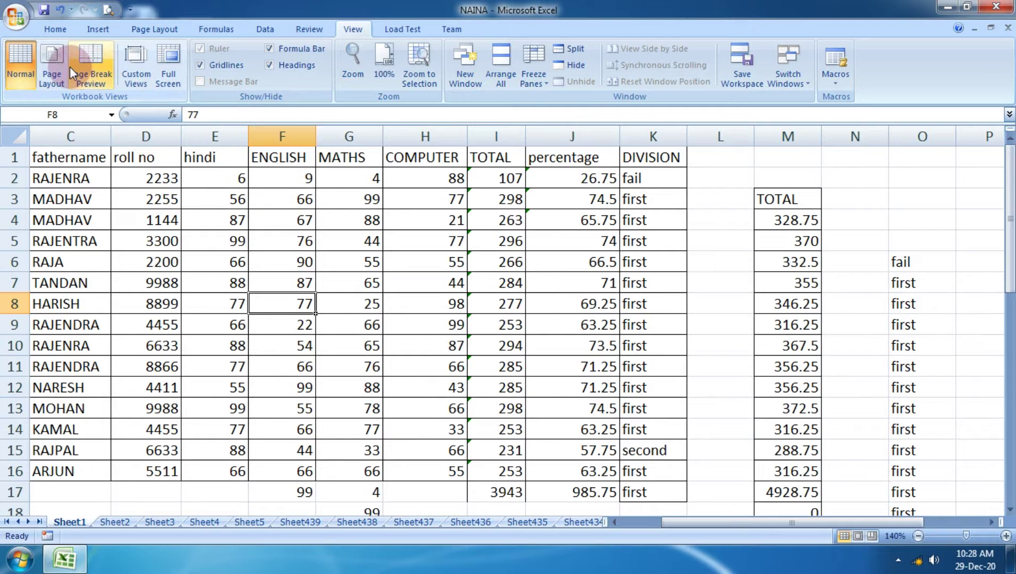
{"action": "left_click", "coordinate": [52, 65]}
{"action": "scroll", "coordinate": [775, 329], "scroll_direction": "down", "scroll_amount": 8}
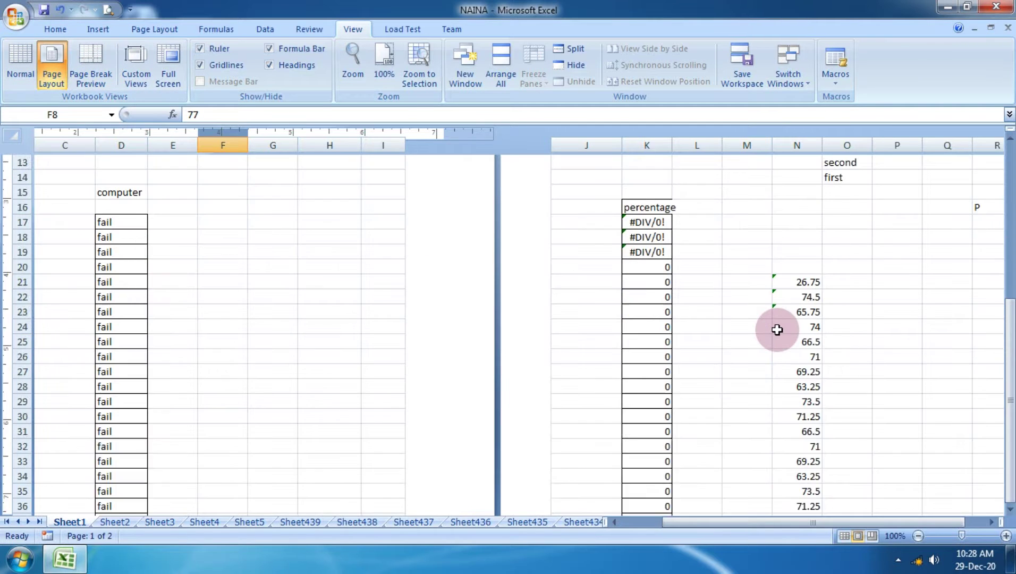
{"action": "scroll", "coordinate": [777, 330], "scroll_direction": "down", "scroll_amount": 12}
{"action": "scroll", "coordinate": [775, 327], "scroll_direction": "up", "scroll_amount": 20}
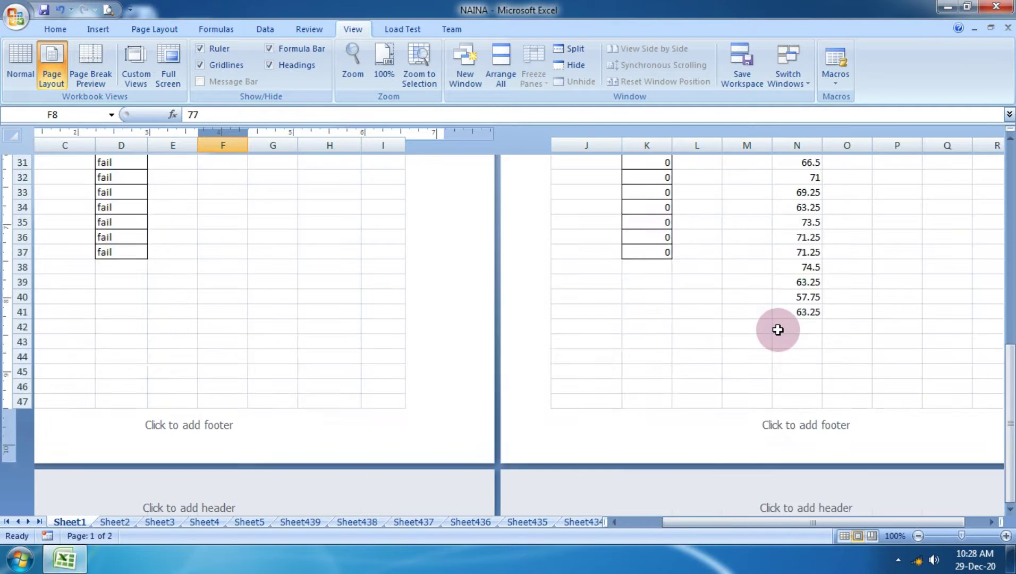
{"action": "left_click", "coordinate": [90, 65]}
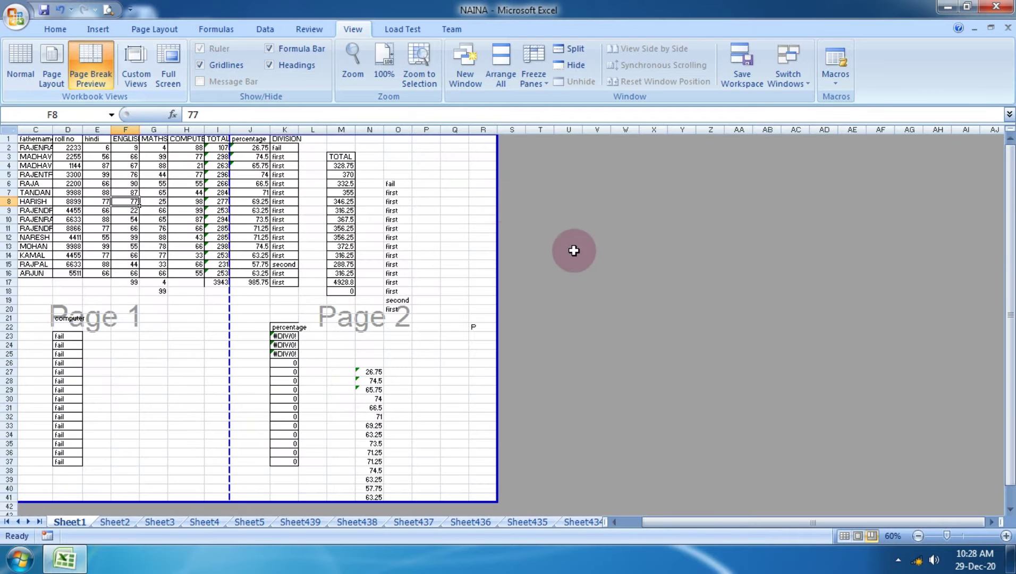
Clear the stray lower range and delete those rows from the sheet.
{"action": "scroll", "coordinate": [484, 350], "scroll_direction": "down", "scroll_amount": 2}
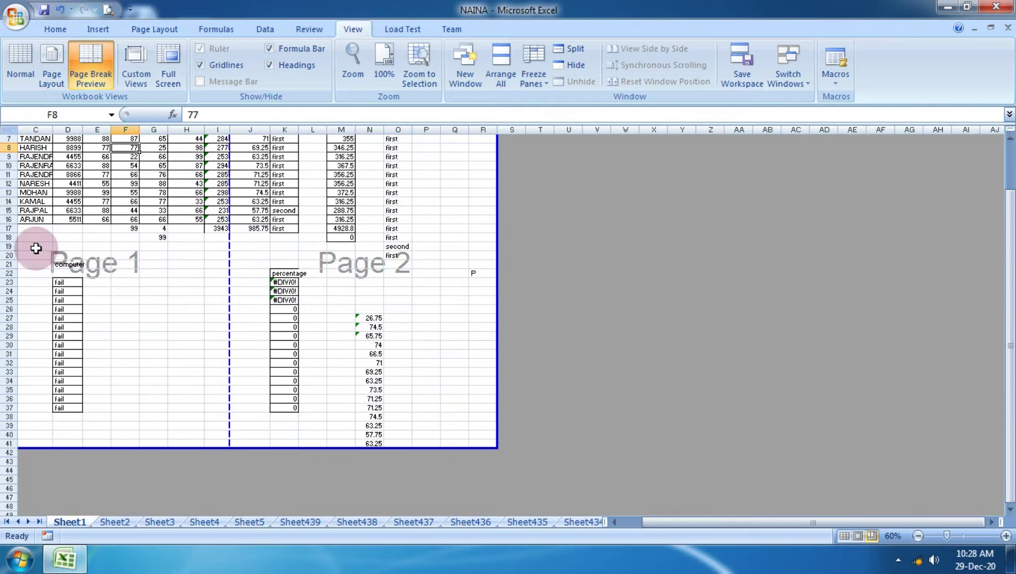
{"action": "left_click_drag", "start_coordinate": [37, 247], "coordinate": [530, 429]}
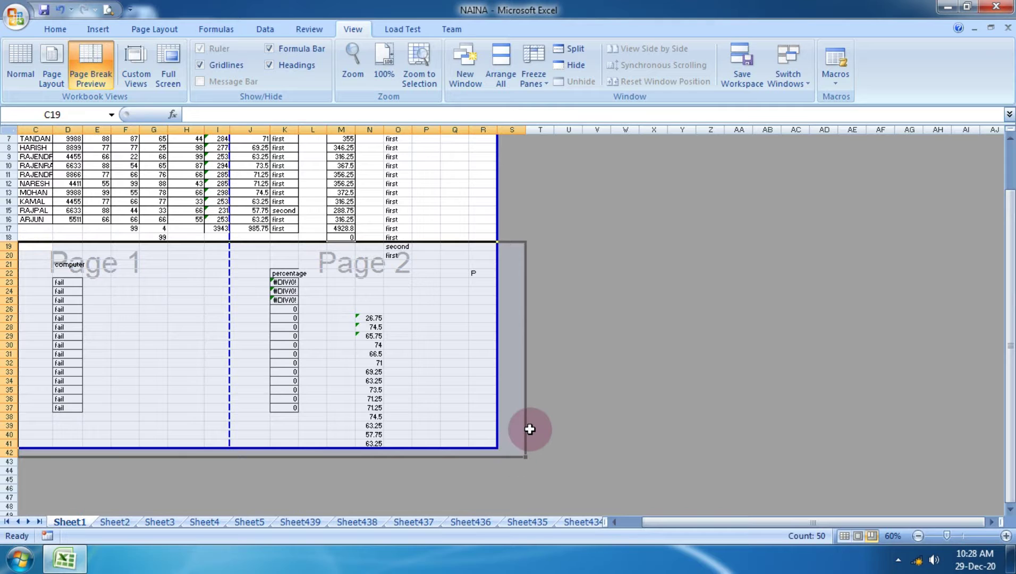
{"action": "key", "text": "Delete"}
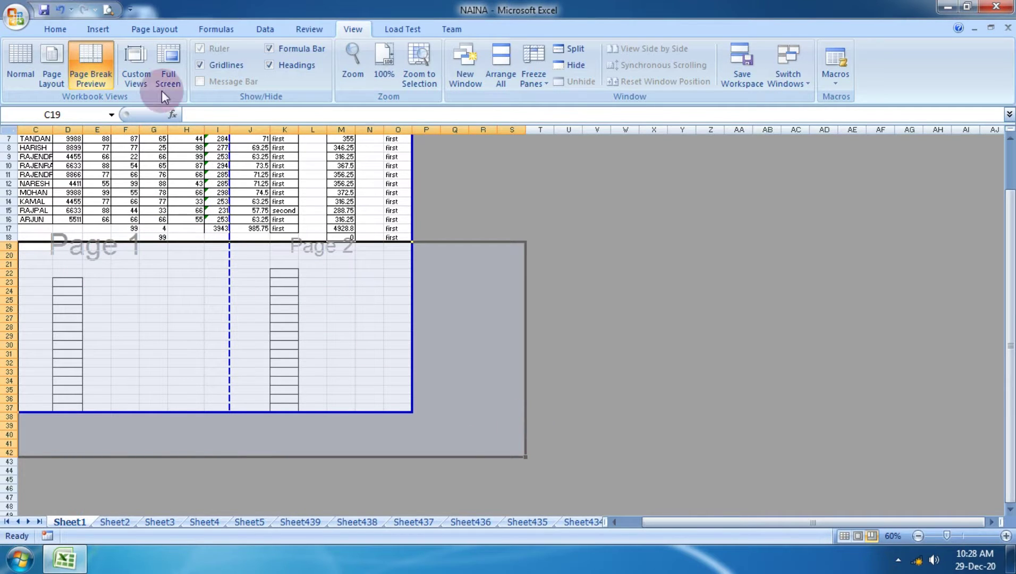
{"action": "left_click", "coordinate": [59, 28]}
{"action": "left_click", "coordinate": [760, 79]}
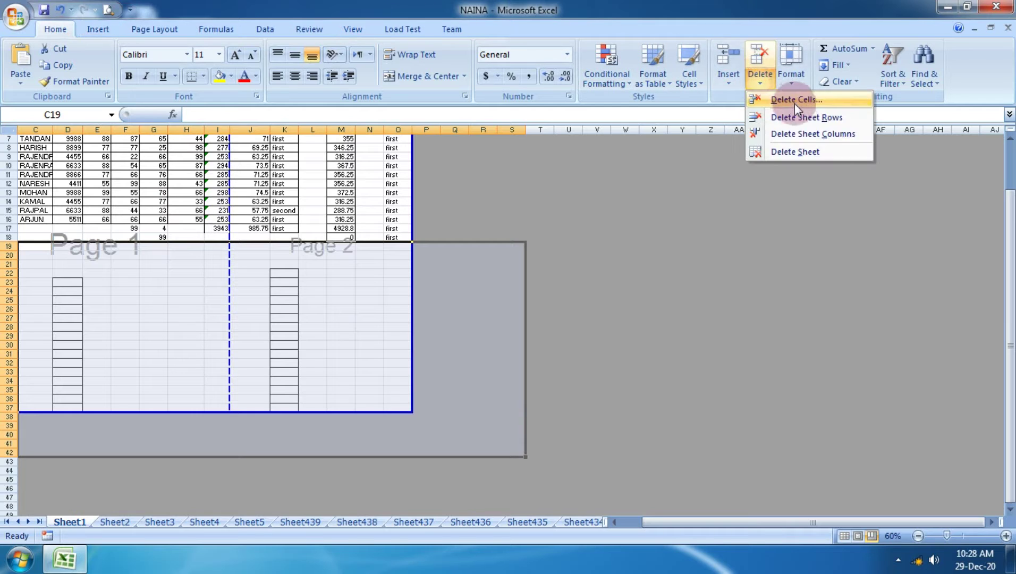
{"action": "left_click", "coordinate": [799, 116]}
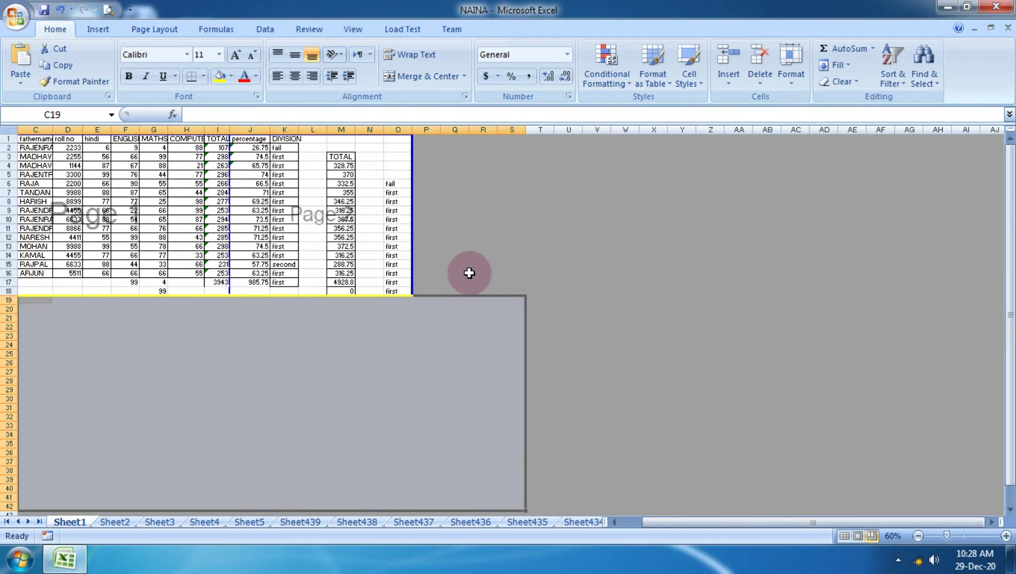
Delete the extra TOTAL and division data in columns M to P.
{"action": "left_click_drag", "start_coordinate": [340, 147], "coordinate": [419, 325]}
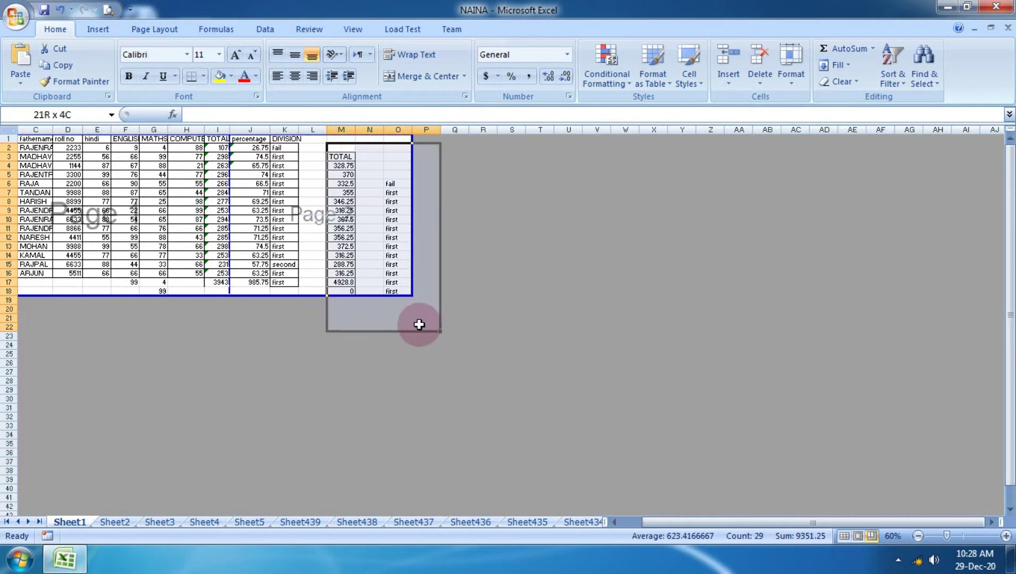
{"action": "left_click", "coordinate": [759, 79]}
{"action": "left_click", "coordinate": [797, 130]}
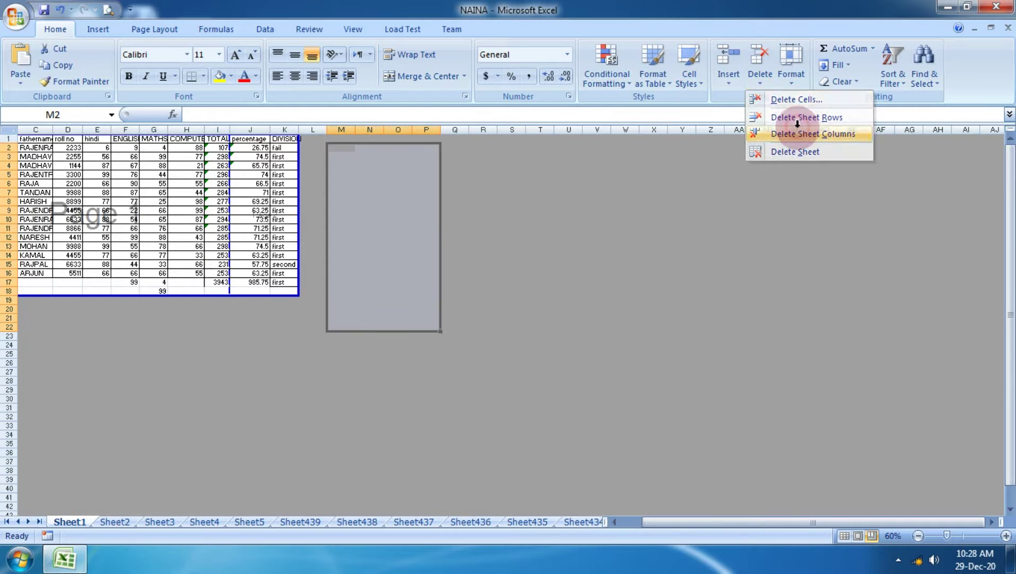
{"action": "left_click", "coordinate": [616, 290]}
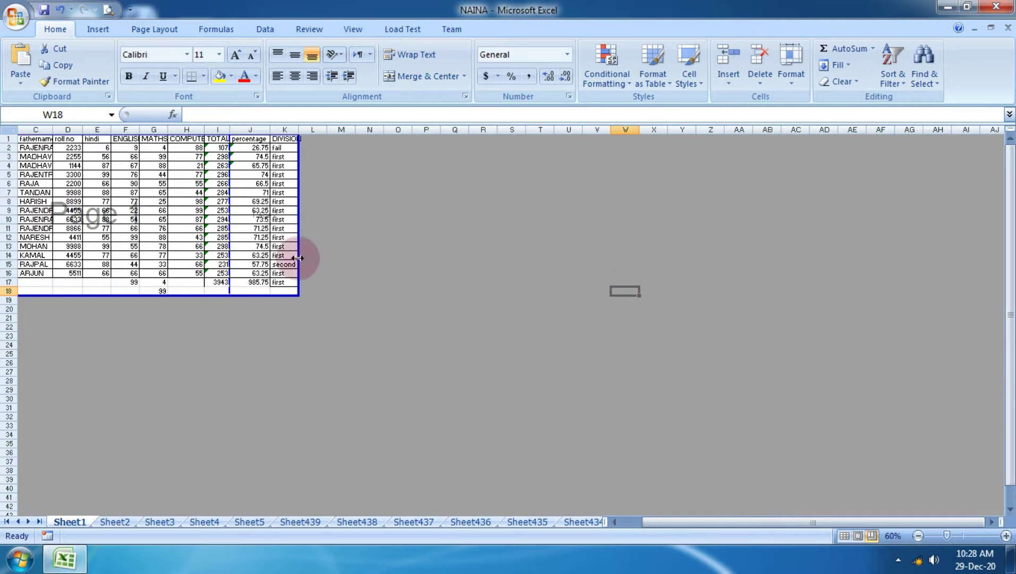
Check cells H12 and J13, zoom in to 110%, and scroll back toward column A.
{"action": "left_click", "coordinate": [187, 237]}
{"action": "left_click", "coordinate": [254, 244]}
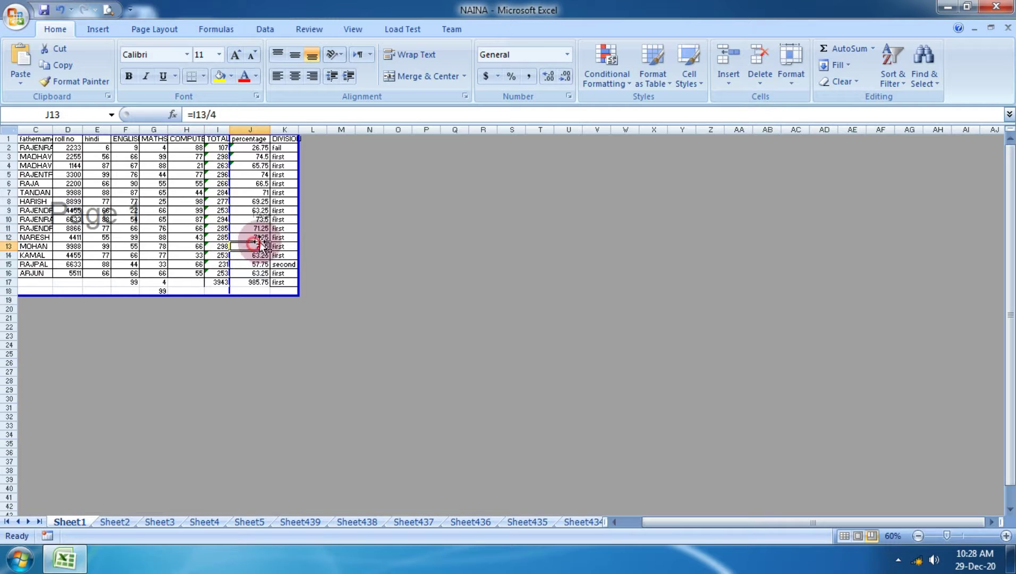
{"action": "left_click", "coordinate": [1006, 535]}
{"action": "left_click", "coordinate": [1008, 536]}
{"action": "left_click", "coordinate": [1007, 536]}
{"action": "left_click", "coordinate": [1007, 536]}
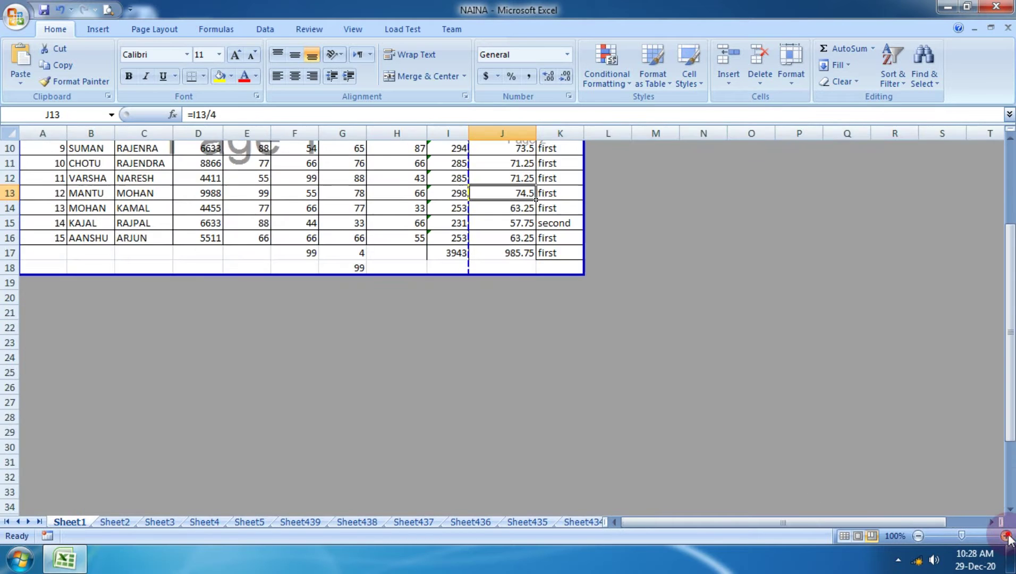
{"action": "left_click", "coordinate": [1007, 536]}
{"action": "scroll", "coordinate": [267, 207], "scroll_direction": "up", "scroll_amount": 4}
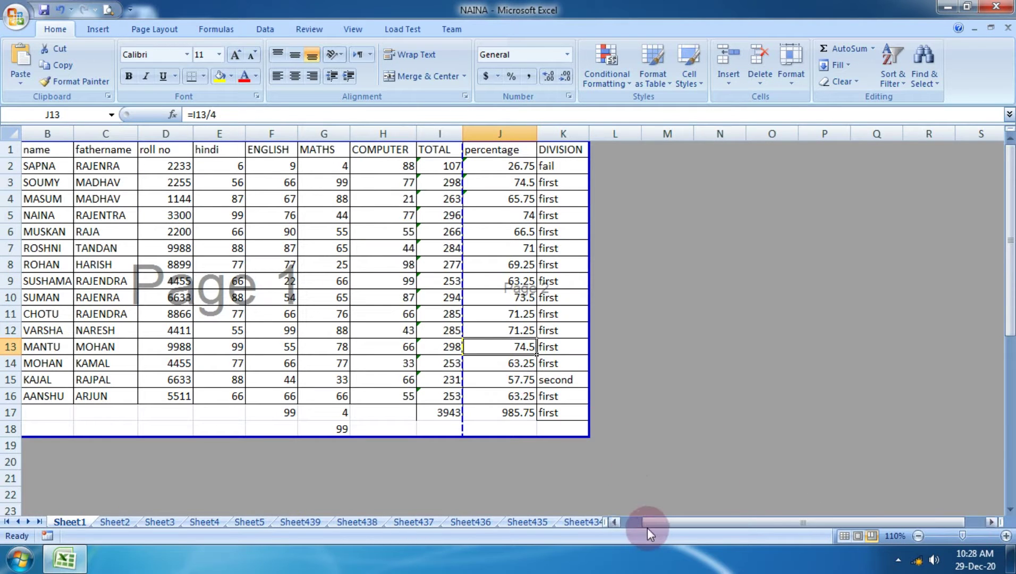
{"action": "left_click_drag", "start_coordinate": [651, 523], "coordinate": [630, 522]}
{"action": "left_click", "coordinate": [370, 313]}
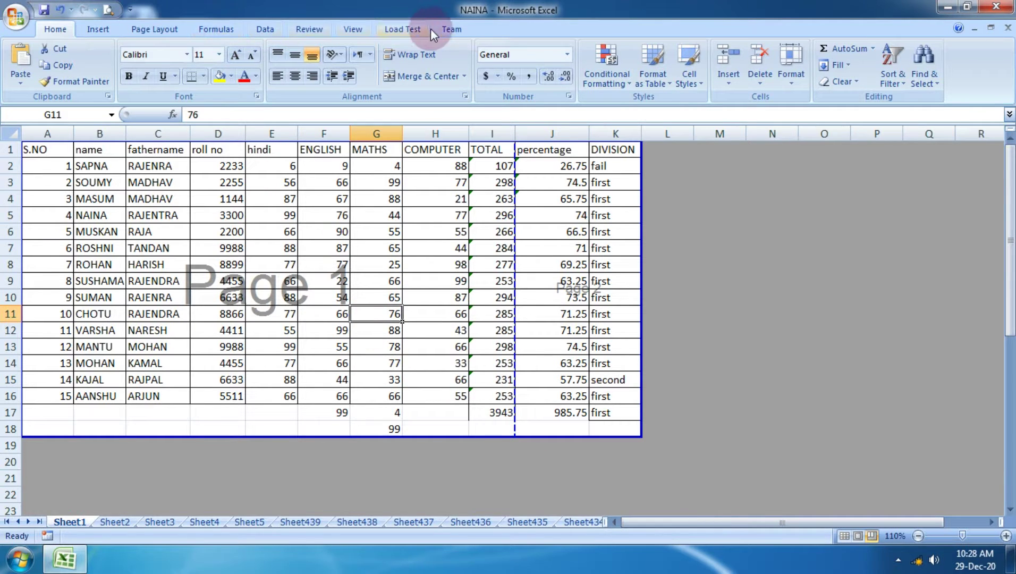
Open and close the Custom Views dialog, then try Full Screen and exit it.
{"action": "left_click", "coordinate": [353, 30]}
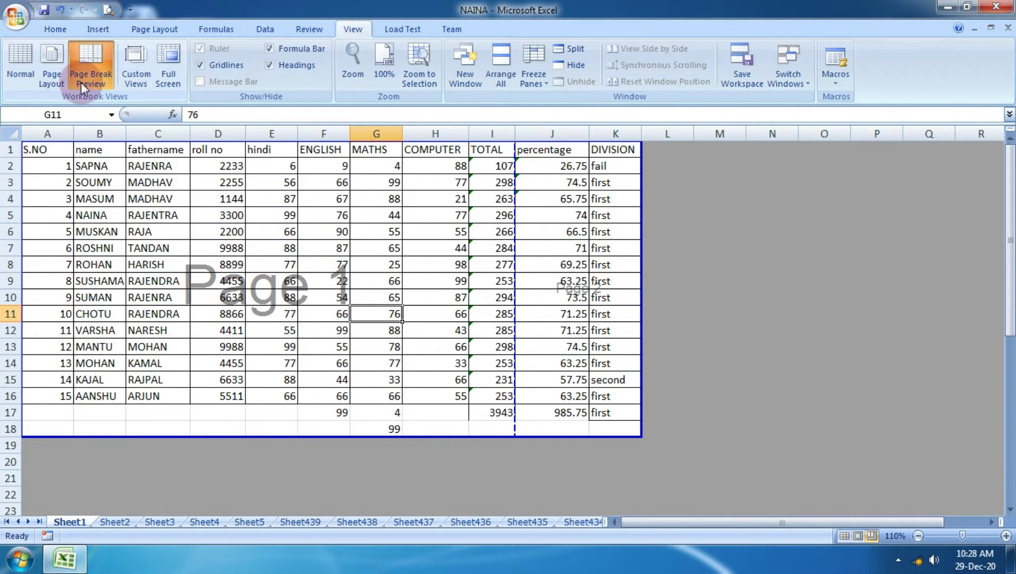
{"action": "left_click", "coordinate": [130, 79]}
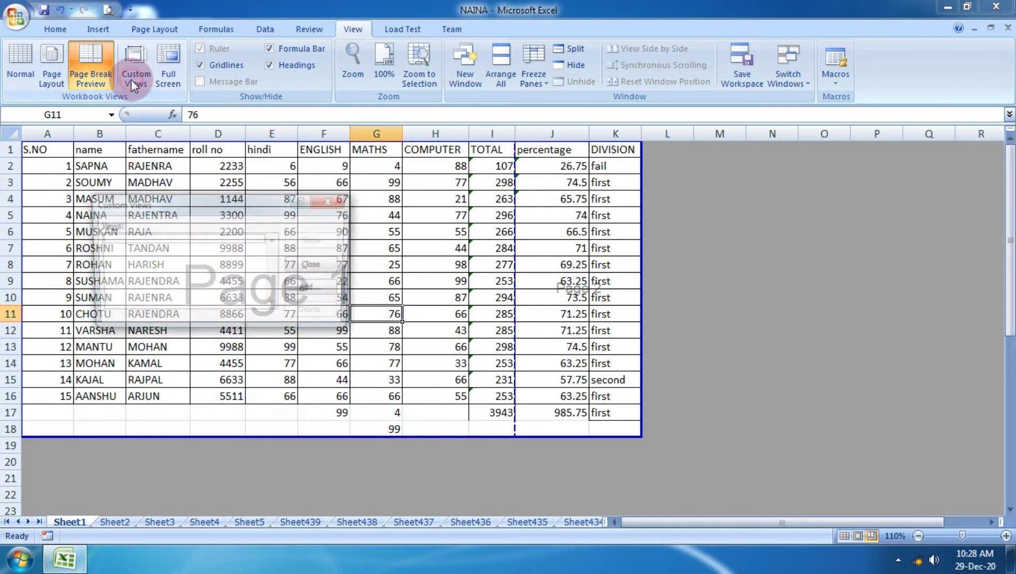
{"action": "left_click", "coordinate": [331, 200]}
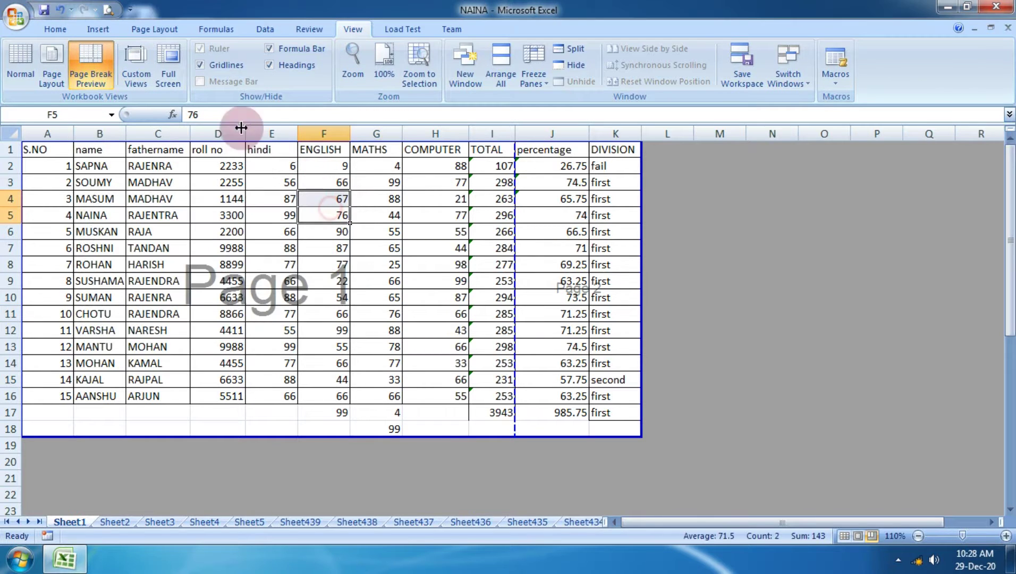
{"action": "left_click", "coordinate": [178, 71]}
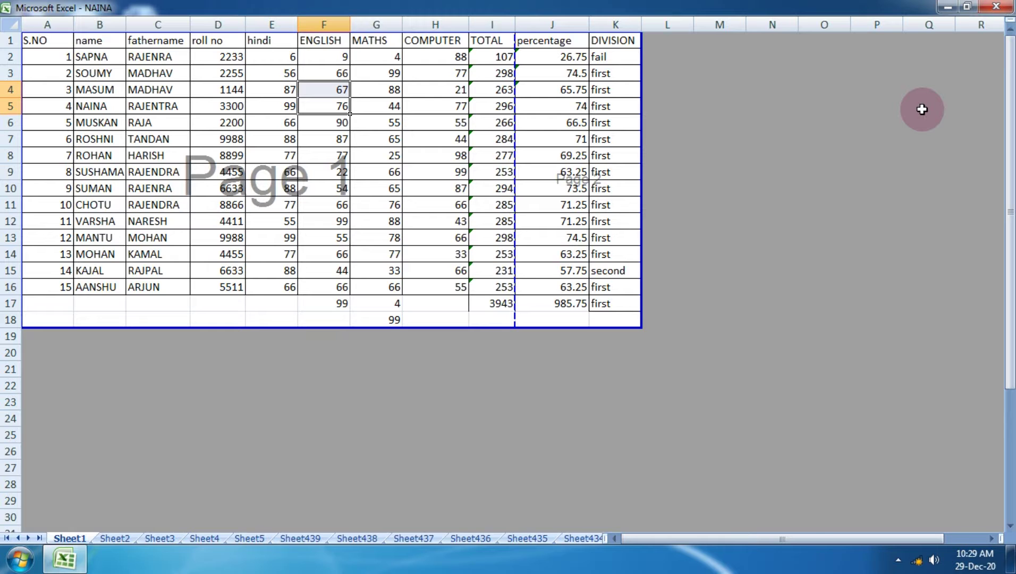
{"action": "key", "text": "Escape"}
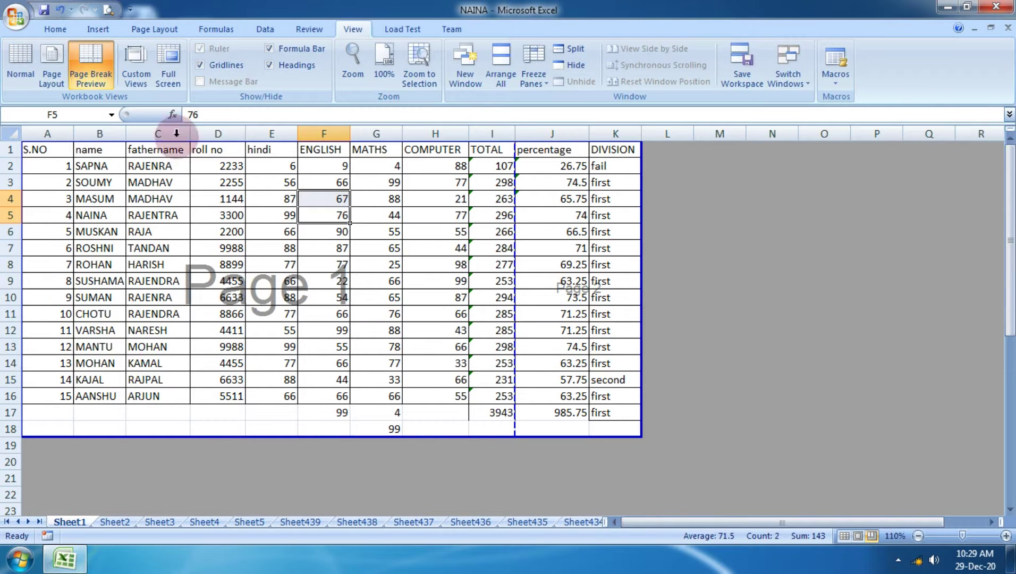
Switch back to Normal view, try Full Screen once more, and minimize Excel.
{"action": "left_click", "coordinate": [20, 71]}
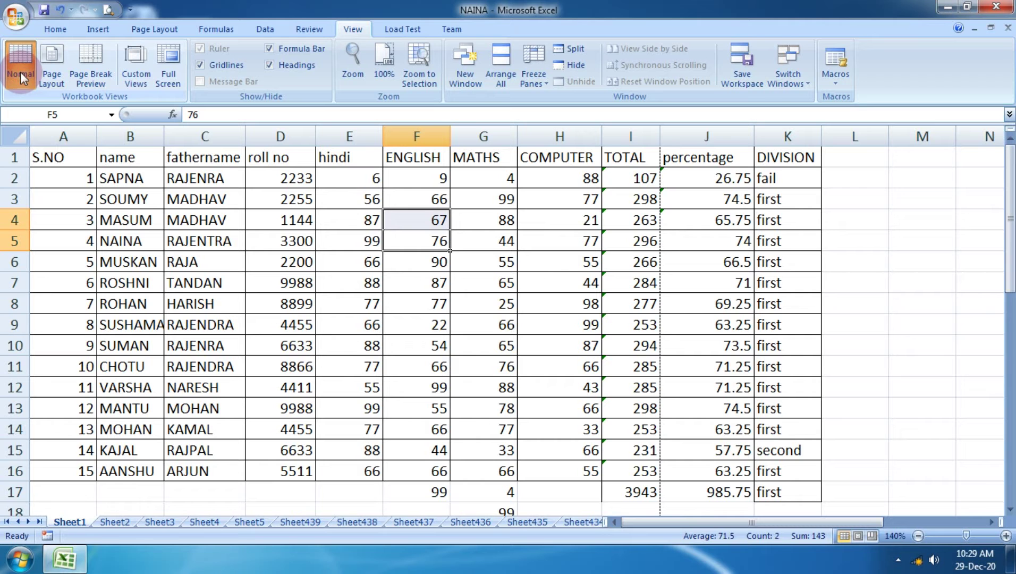
{"action": "left_click", "coordinate": [172, 77]}
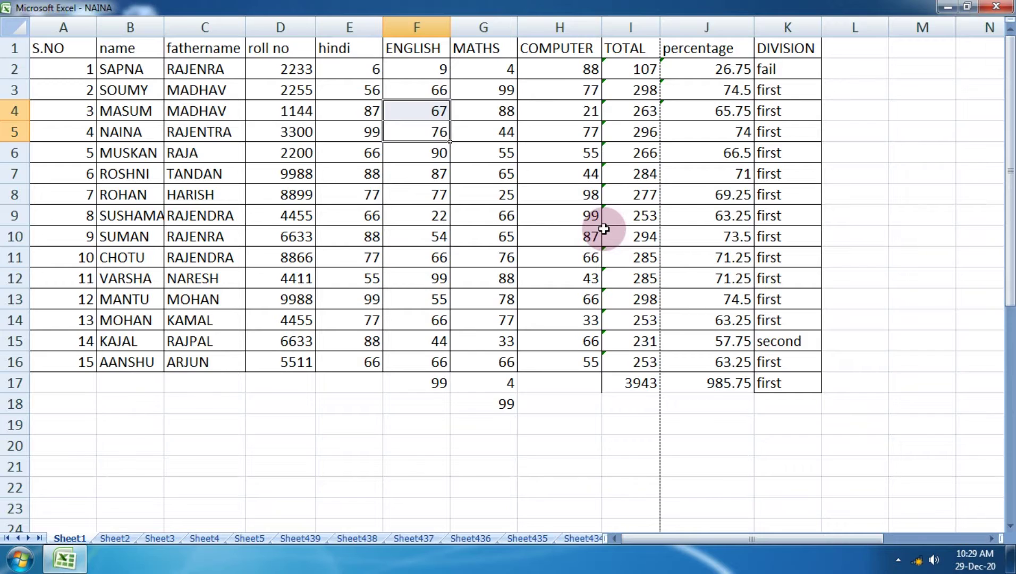
{"action": "key", "text": "Escape"}
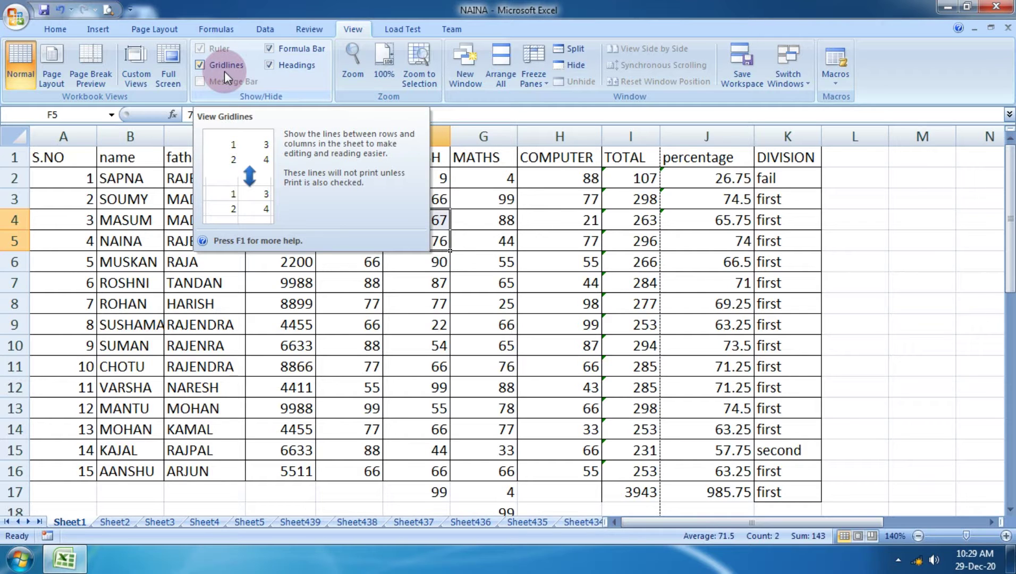
{"action": "left_click", "coordinate": [947, 7]}
Set the display resolution to 1280 × 768 from the desktop menu and keep the change.
{"action": "right_click", "coordinate": [431, 305]}
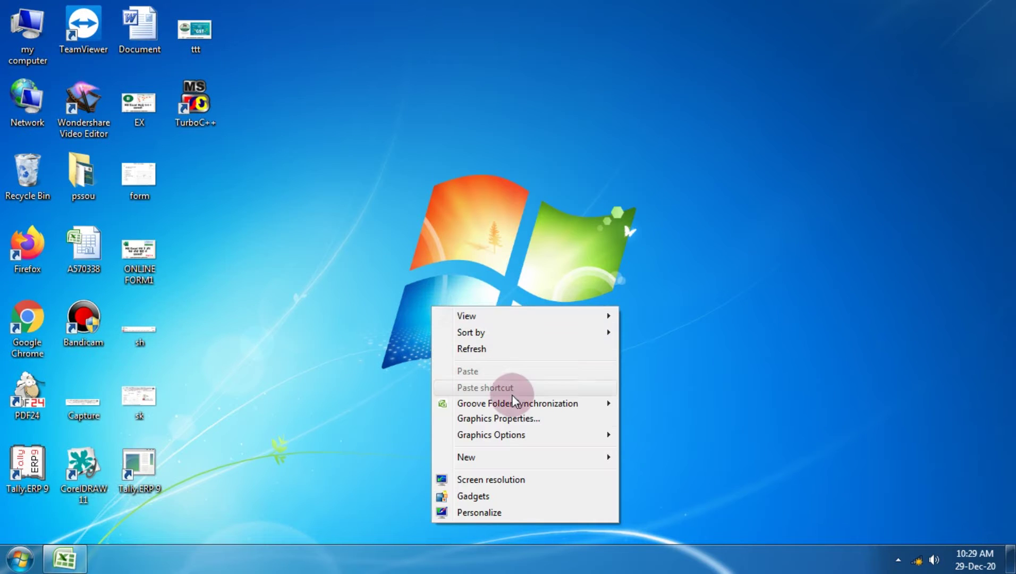
{"action": "left_click", "coordinate": [491, 479]}
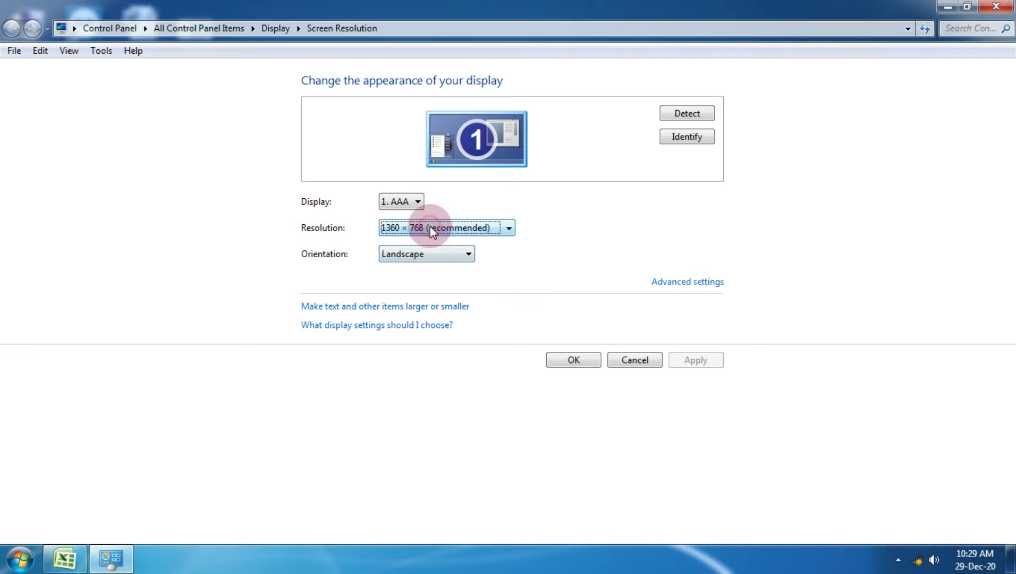
{"action": "left_click", "coordinate": [430, 227]}
{"action": "left_click_drag", "start_coordinate": [399, 266], "coordinate": [400, 284]}
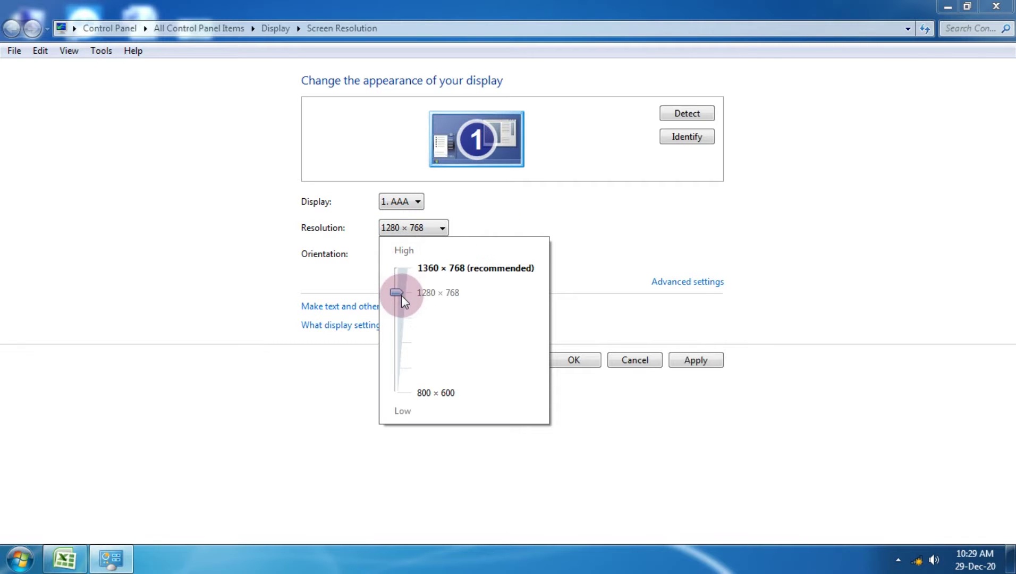
{"action": "left_click", "coordinate": [697, 360]}
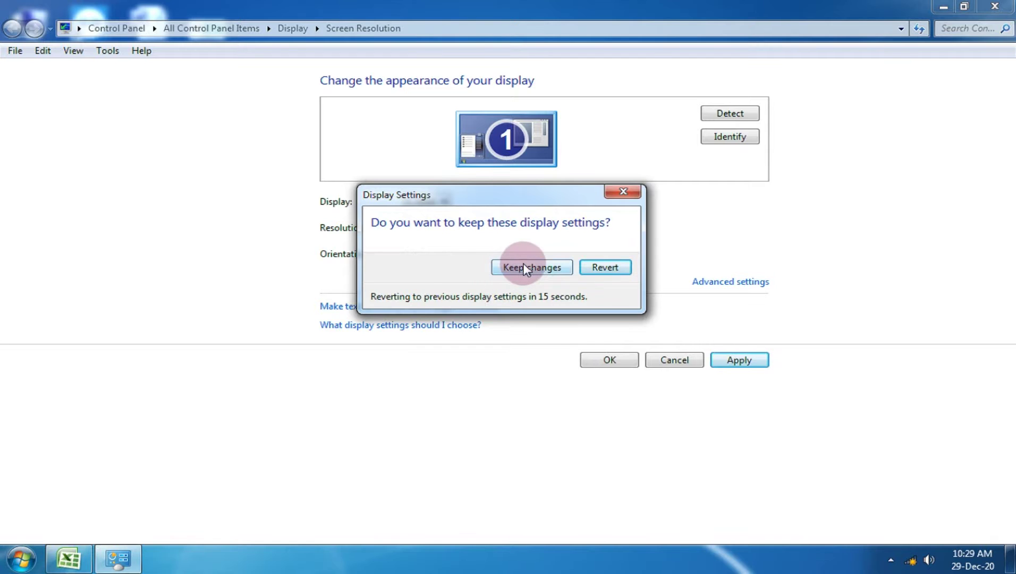
{"action": "left_click", "coordinate": [564, 268]}
{"action": "left_click", "coordinate": [994, 7]}
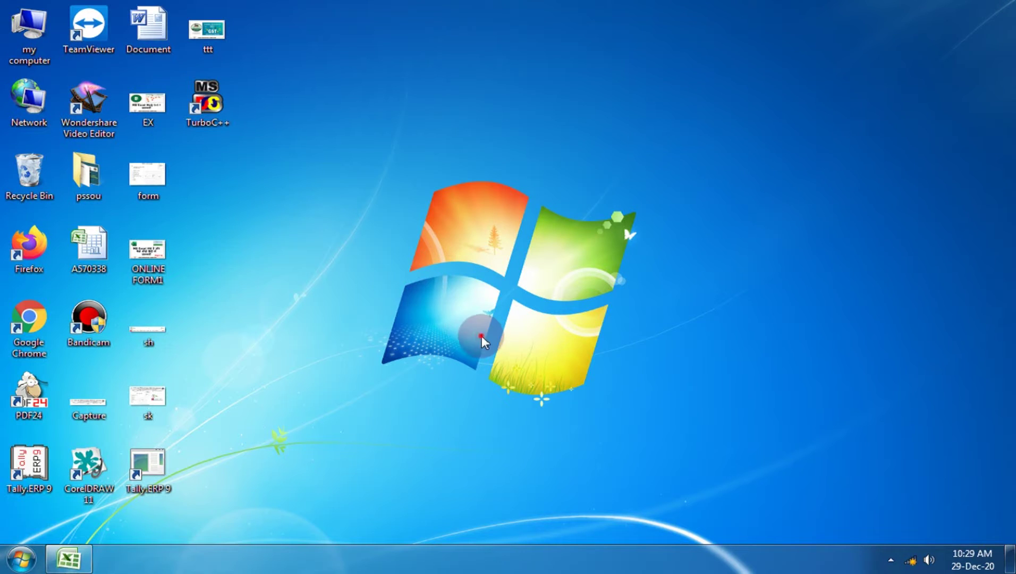
Bring the Excel workbook back on screen, then minimize it again.
{"action": "left_click", "coordinate": [44, 566]}
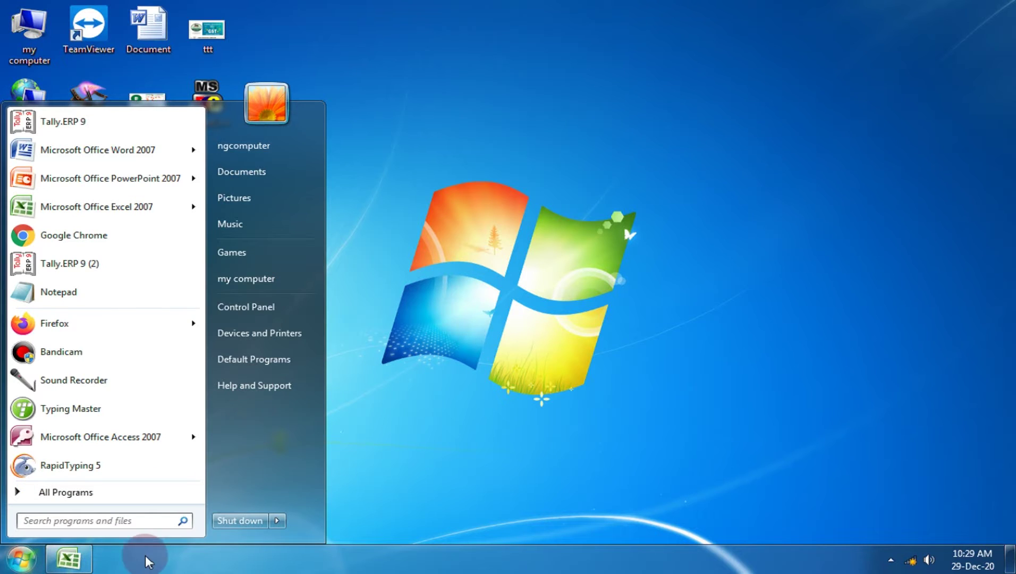
{"action": "left_click", "coordinate": [75, 559]}
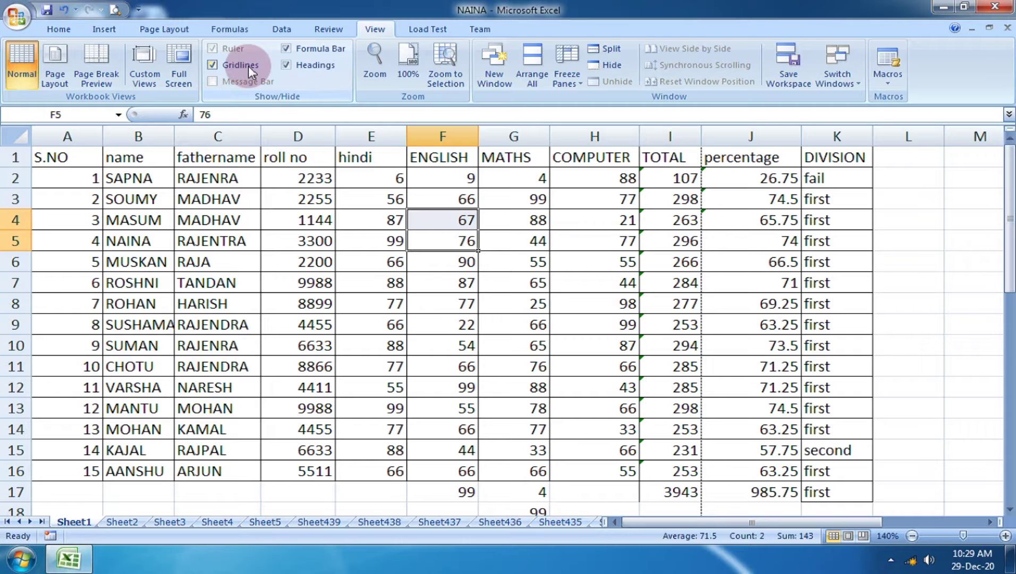
{"action": "left_click", "coordinate": [944, 5]}
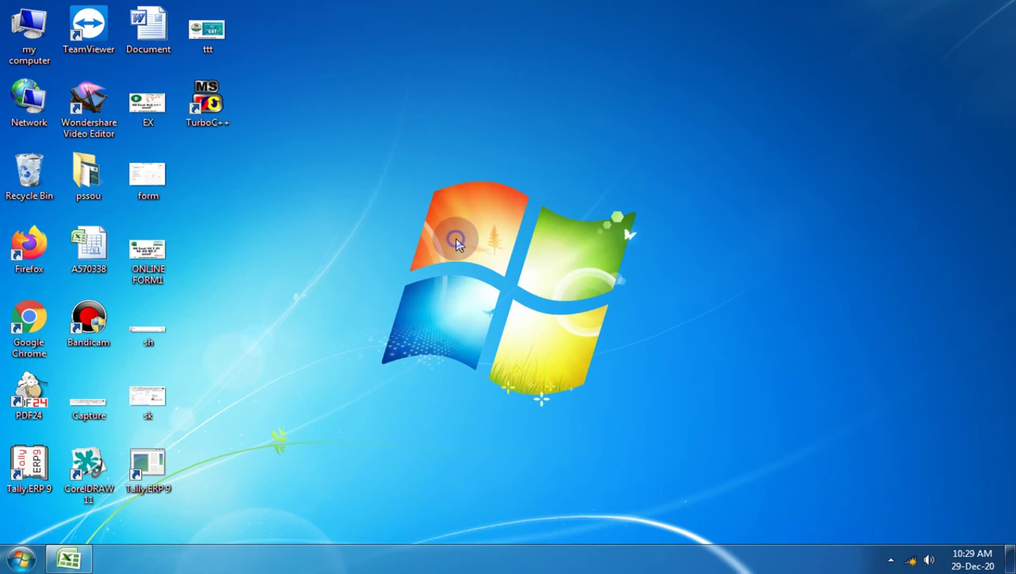
Reopen the screen resolution choices from the desktop, then restore the Excel workbook.
{"action": "right_click", "coordinate": [455, 239]}
{"action": "left_click", "coordinate": [519, 411]}
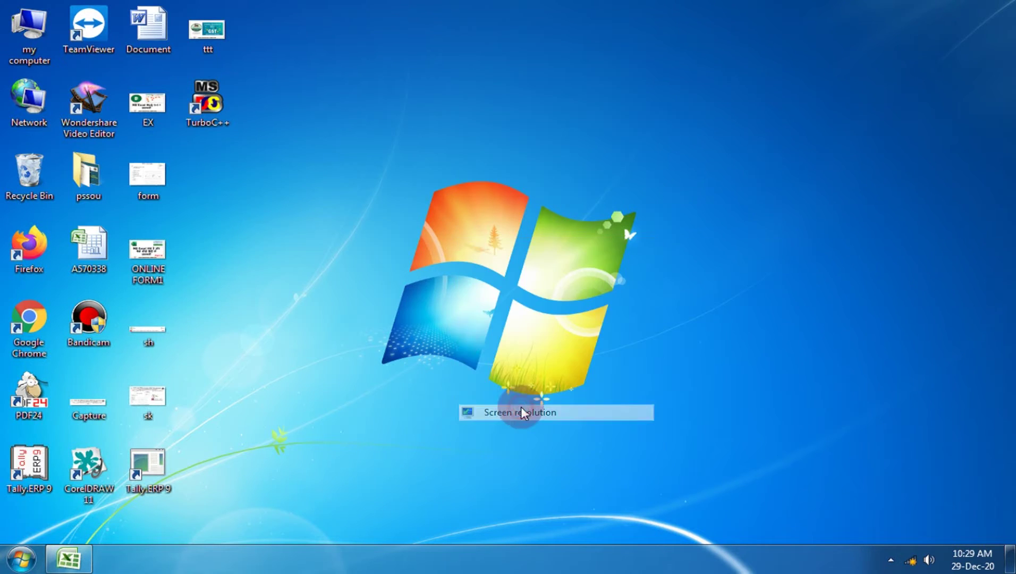
{"action": "left_click", "coordinate": [401, 227]}
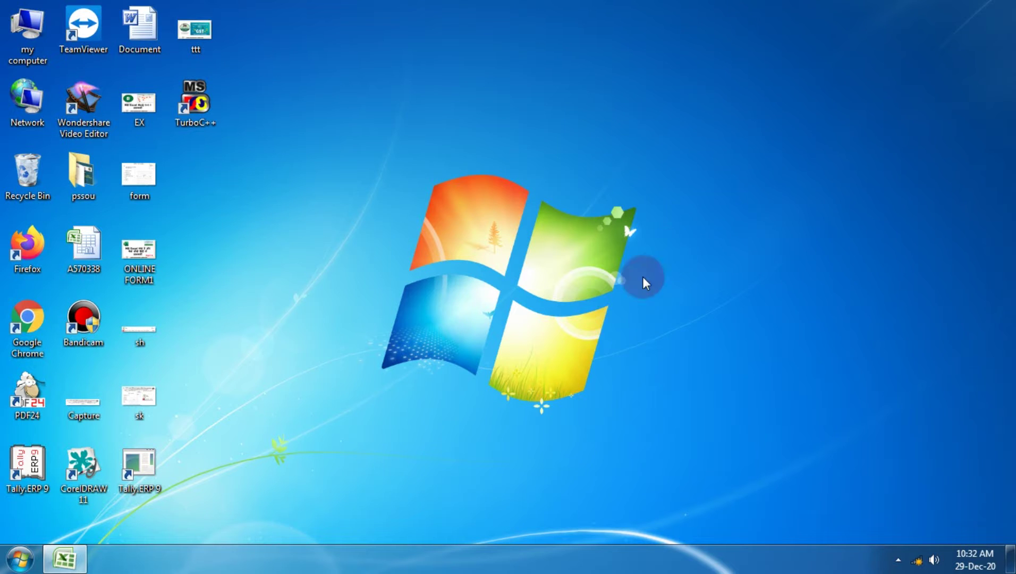
{"action": "left_click", "coordinate": [65, 557]}
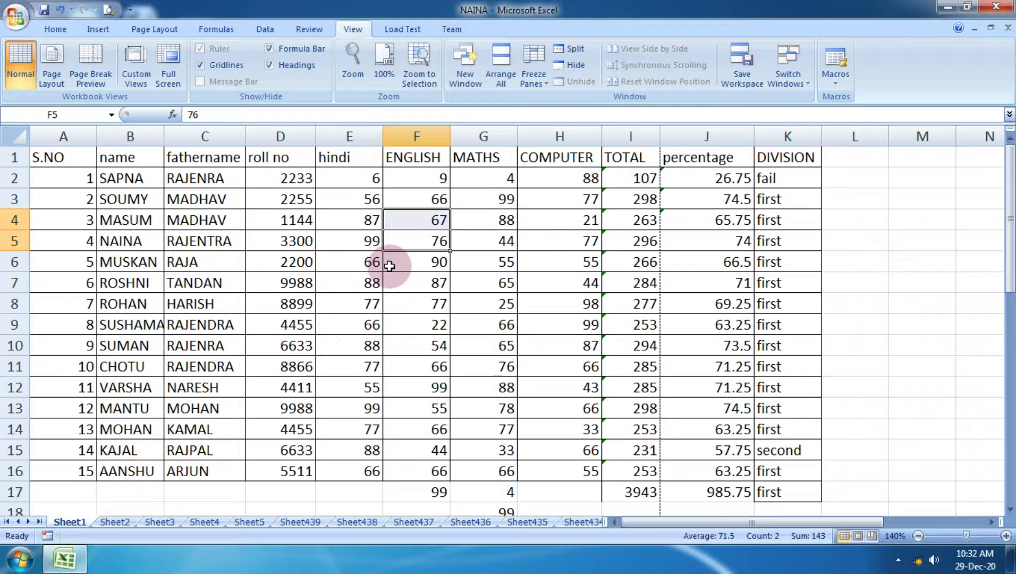
Launch Magnifier by searching 'MAG', magnify to 200%, then zoom out to 150%.
{"action": "left_click", "coordinate": [19, 559]}
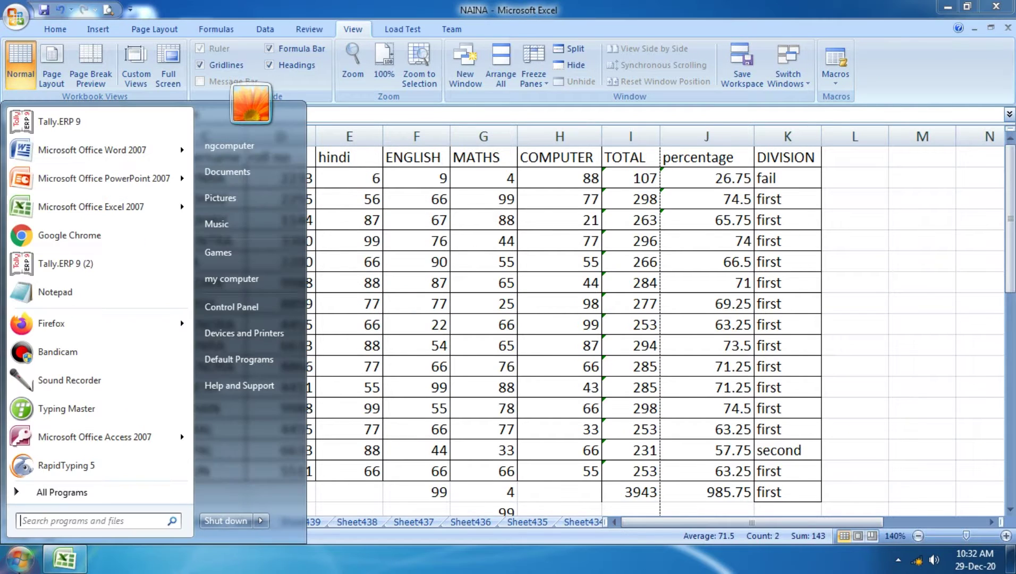
{"action": "type", "text": "MAG"}
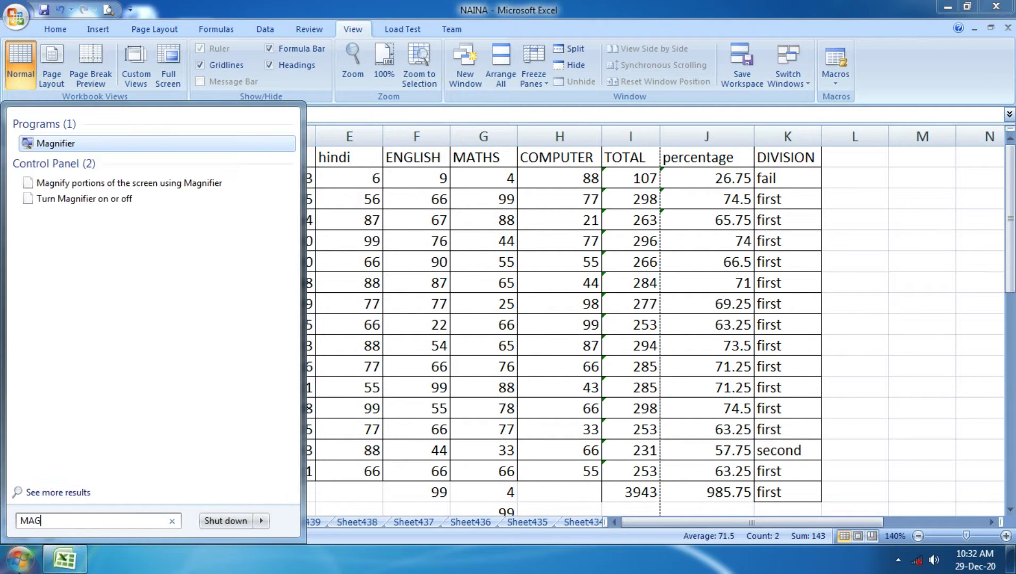
{"action": "left_click", "coordinate": [72, 146]}
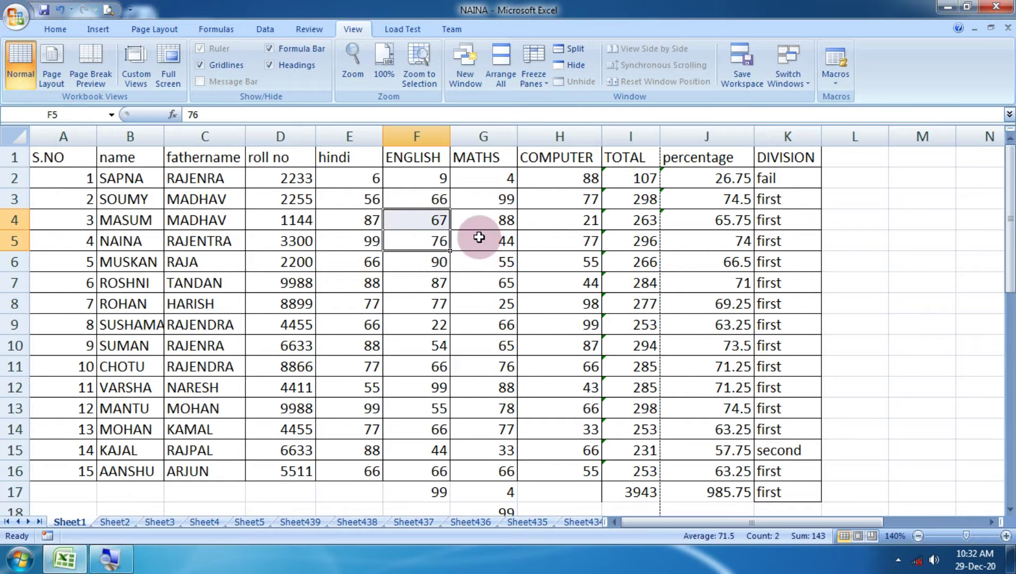
{"action": "left_click", "coordinate": [133, 556]}
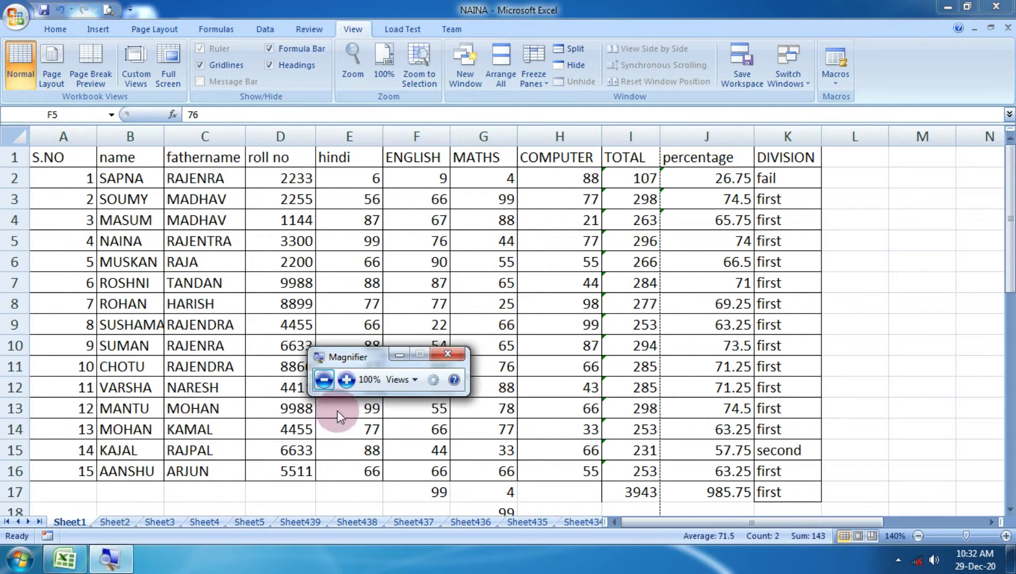
{"action": "left_click", "coordinate": [346, 379]}
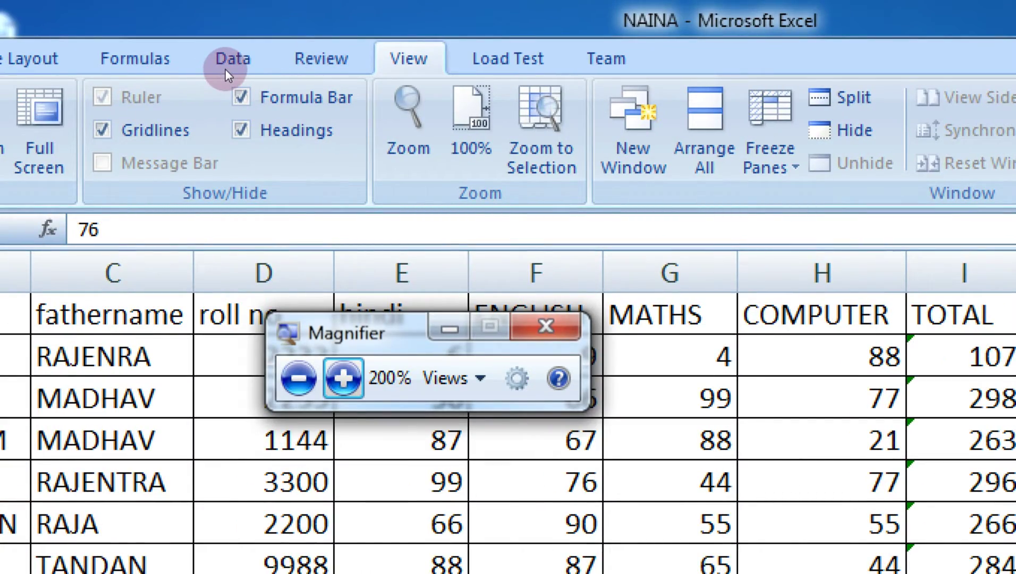
{"action": "key", "text": "super+minus"}
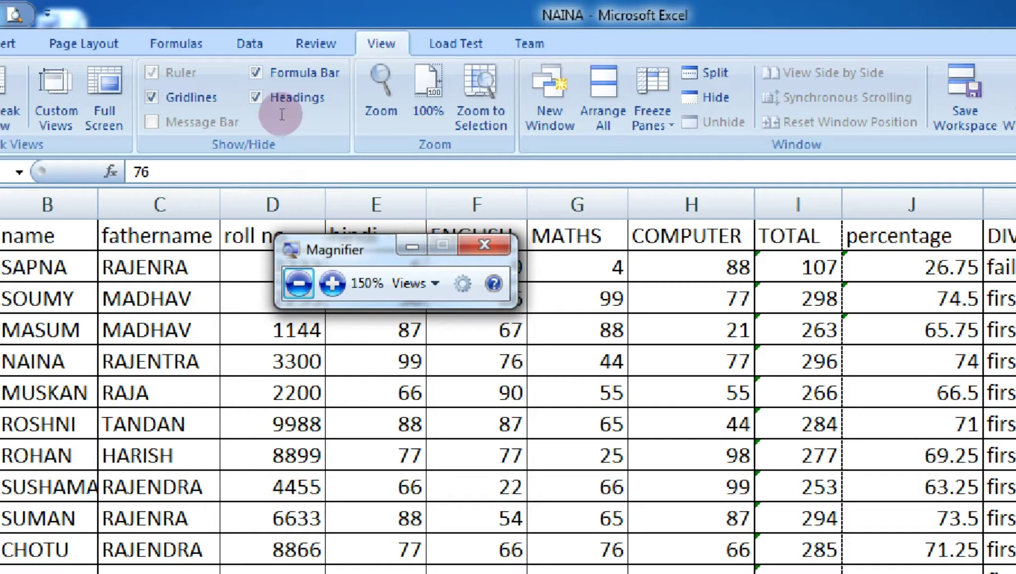
Back in Excel, hide the worksheet gridlines.
{"action": "left_click", "coordinate": [212, 65]}
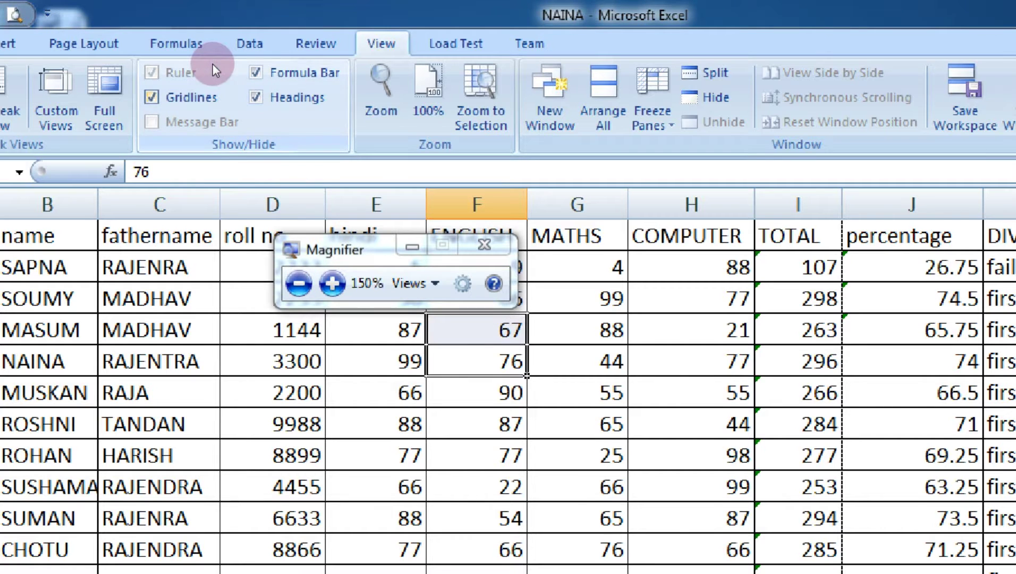
{"action": "scroll", "coordinate": [308, 211], "scroll_direction": "down", "scroll_amount": 10}
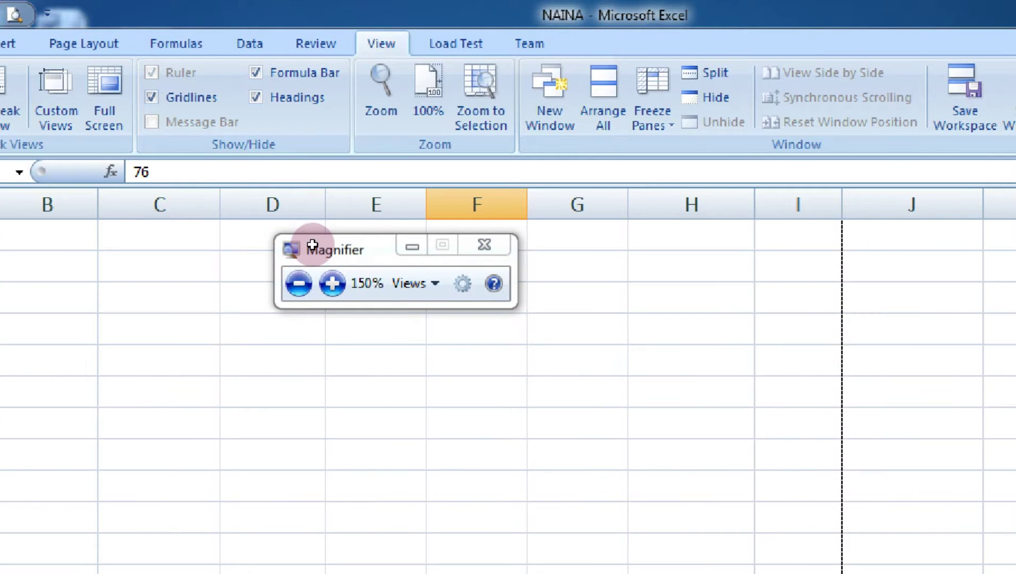
{"action": "left_click", "coordinate": [151, 96]}
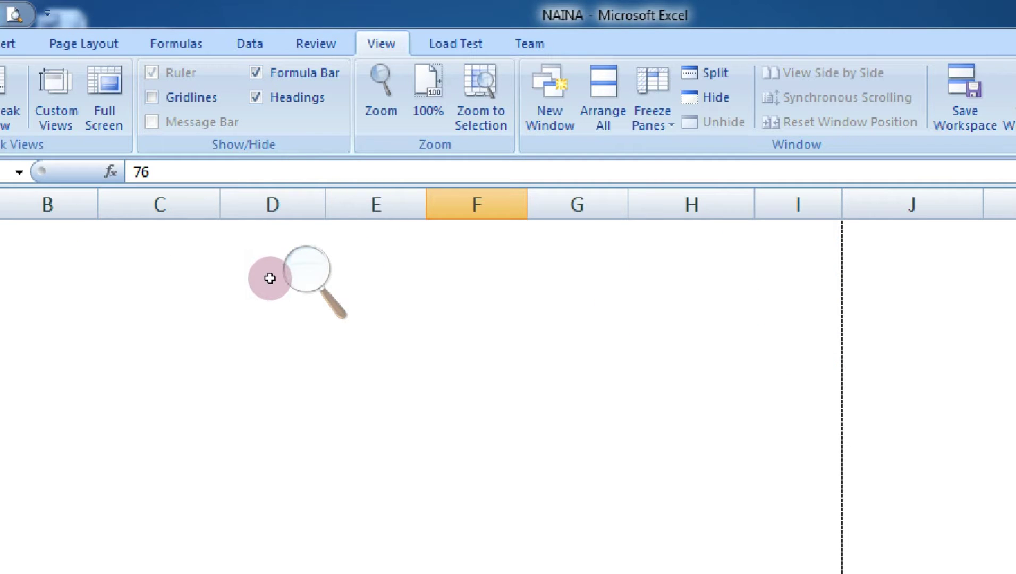
Toggle the gridlines on and off several times, leaving them hidden.
{"action": "left_click", "coordinate": [237, 87]}
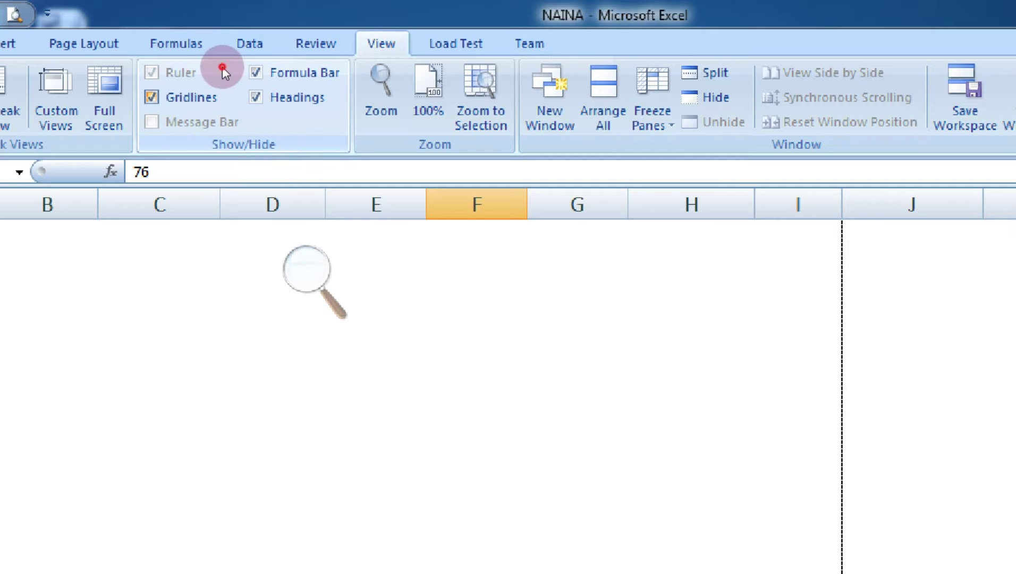
{"action": "left_click", "coordinate": [222, 67]}
{"action": "left_click", "coordinate": [222, 67]}
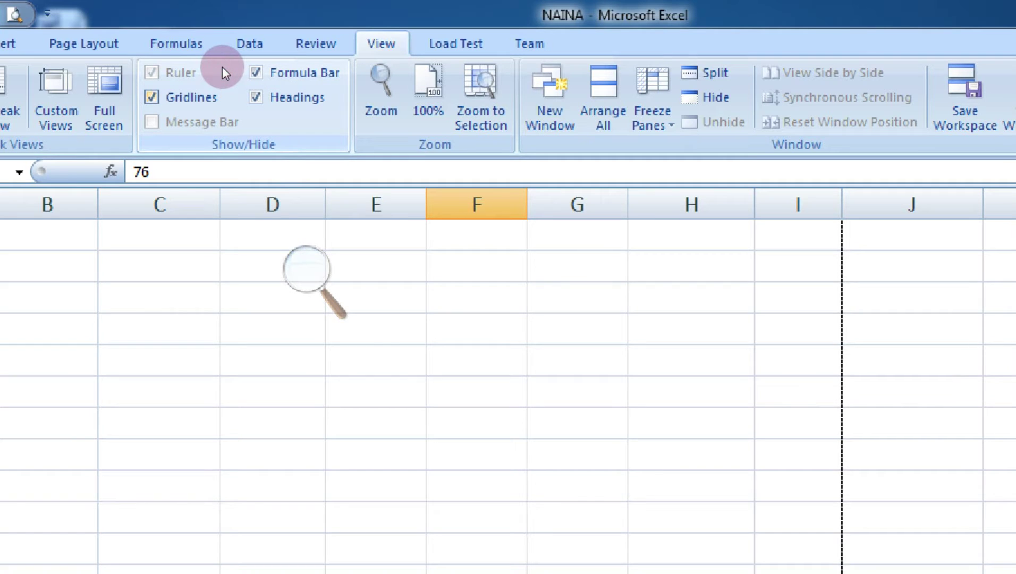
{"action": "left_click", "coordinate": [222, 66]}
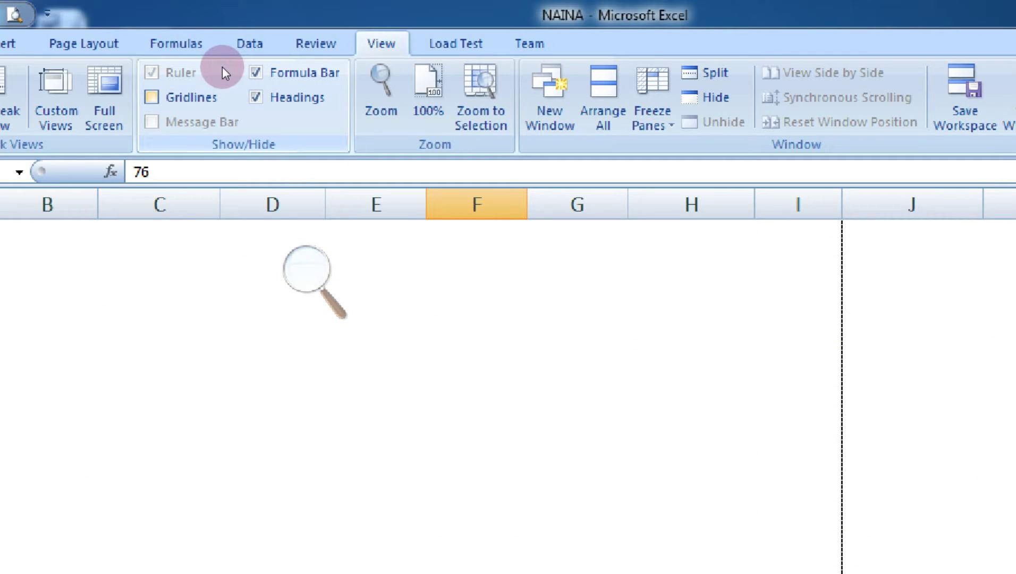
{"action": "left_click", "coordinate": [222, 67]}
{"action": "left_click", "coordinate": [222, 66]}
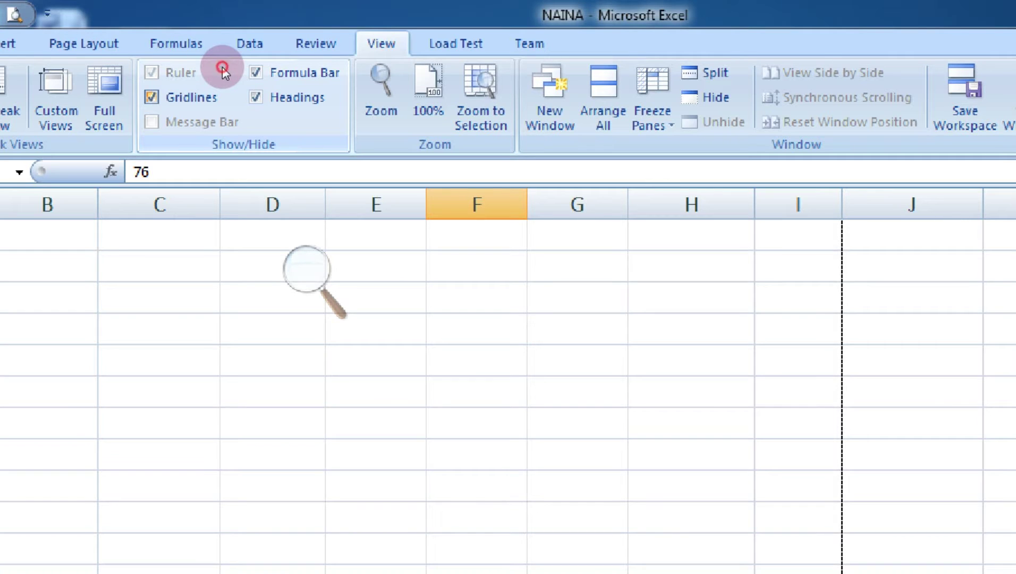
Move through the cells to inspect the SUM, AVERAGE and division formulas in I2, J2 and K2.
{"action": "left_click_drag", "start_coordinate": [347, 228], "coordinate": [415, 265]}
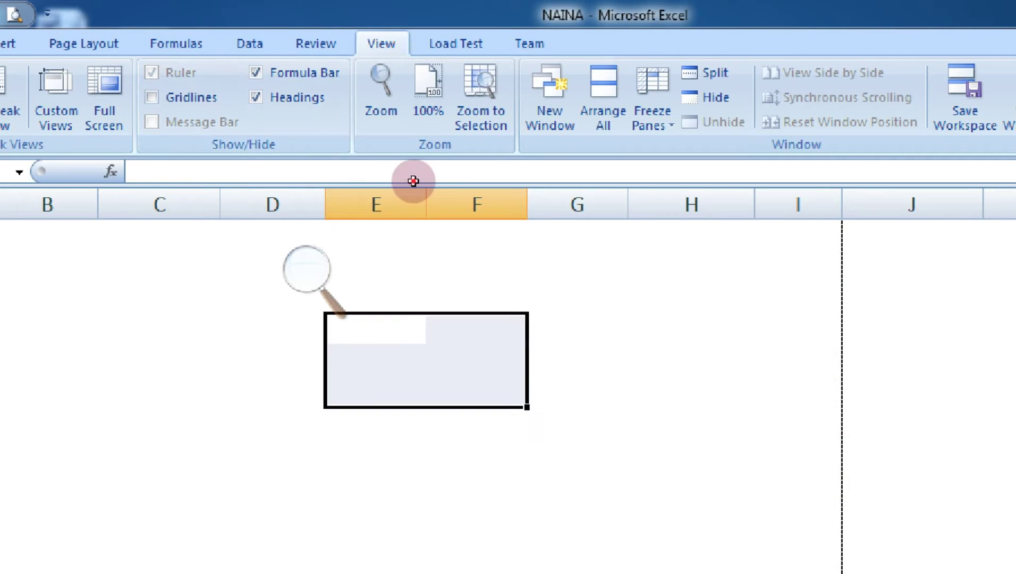
{"action": "left_click_drag", "start_coordinate": [458, 202], "coordinate": [491, 232]}
{"action": "left_click", "coordinate": [387, 213]}
{"action": "left_click", "coordinate": [380, 151]}
{"action": "key", "text": "Down"}
{"action": "key", "text": "Down"}
{"action": "key", "text": "Down"}
{"action": "key", "text": "Down"}
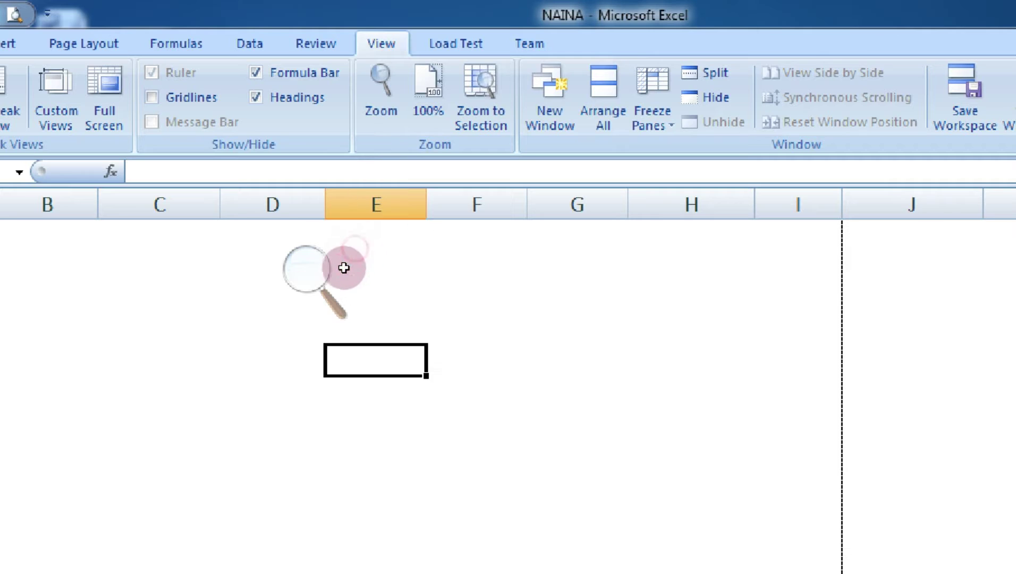
{"action": "key", "text": "Right"}
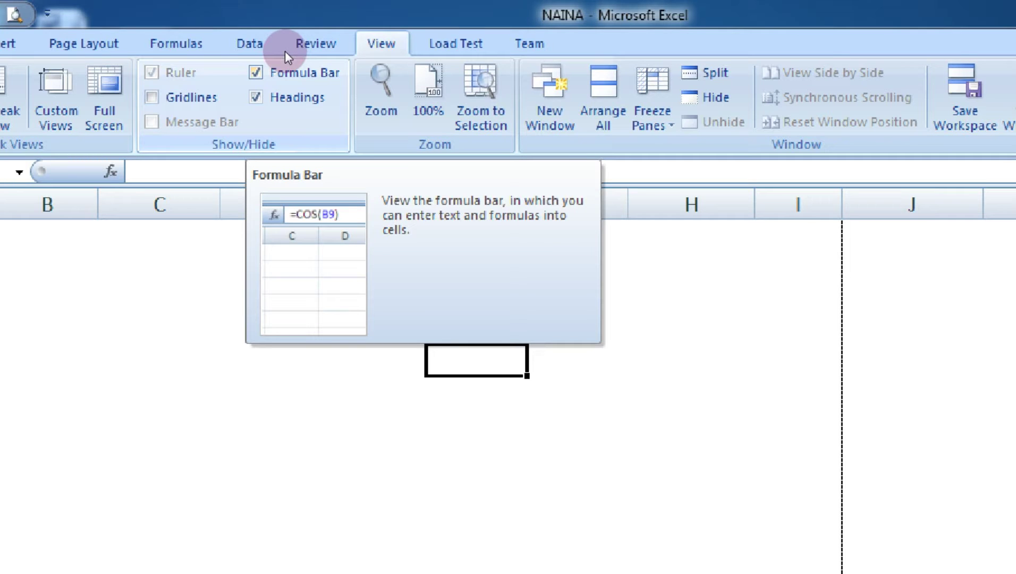
{"action": "scroll", "coordinate": [493, 254], "scroll_direction": "up", "scroll_amount": 10}
{"action": "key", "text": "Right"}
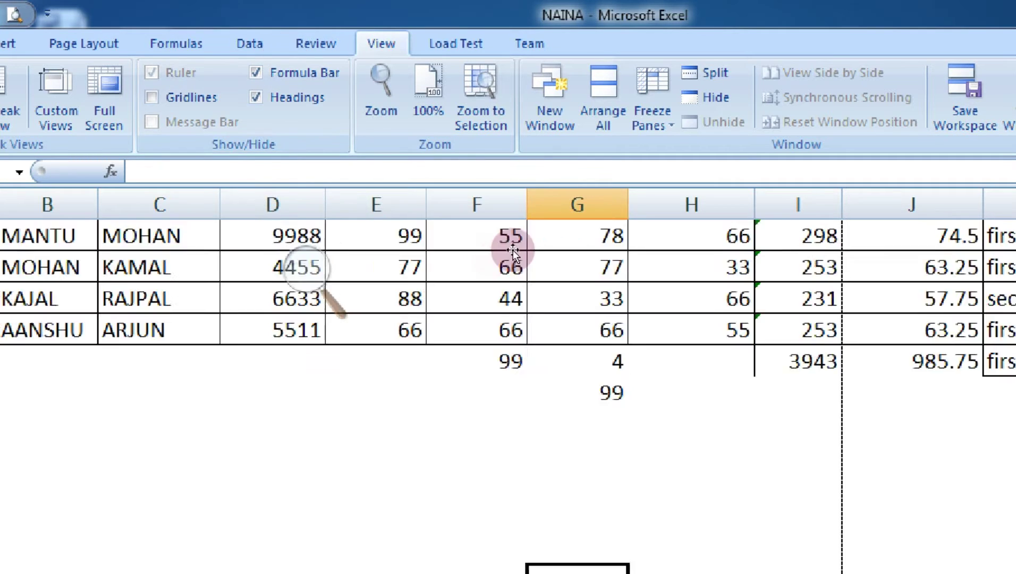
{"action": "key", "text": "Right"}
{"action": "key", "text": "Right"}
{"action": "key", "text": "Right"}
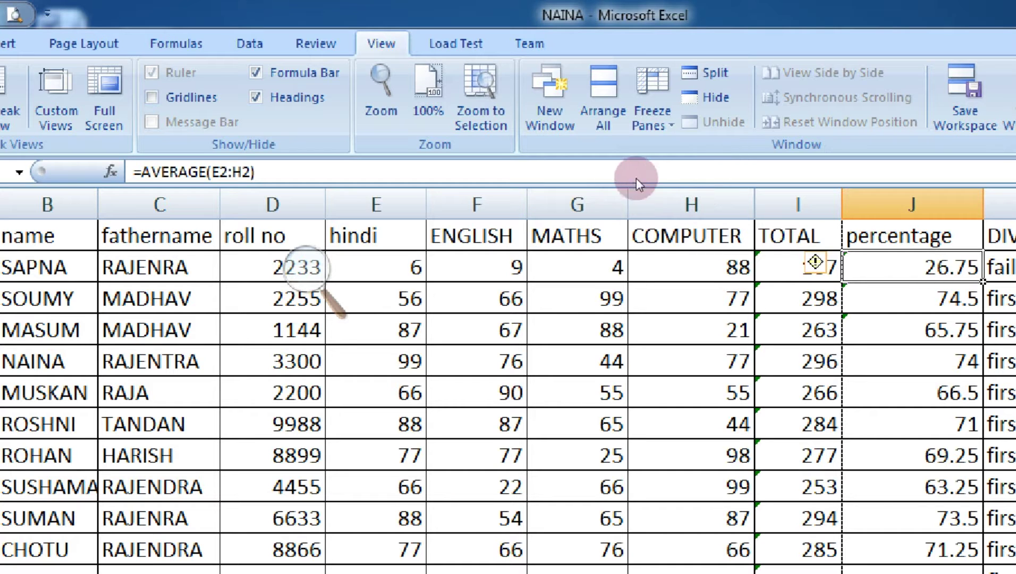
{"action": "key", "text": "Left"}
{"action": "key", "text": "Right"}
{"action": "key", "text": "Right"}
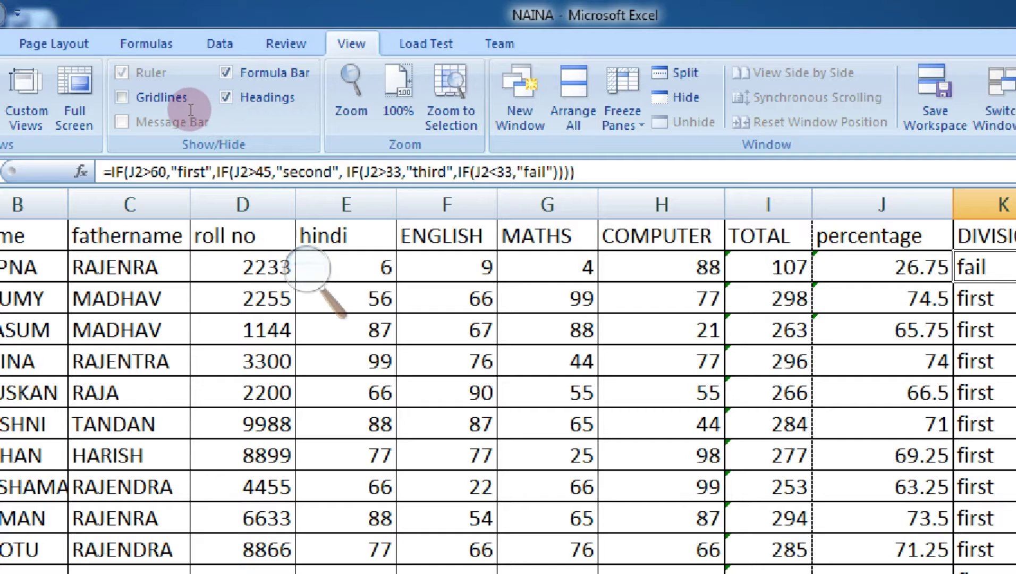
Open K2's formula for editing, leave it, and hide the formula bar.
{"action": "key", "text": "F2"}
{"action": "key", "text": "shift+End"}
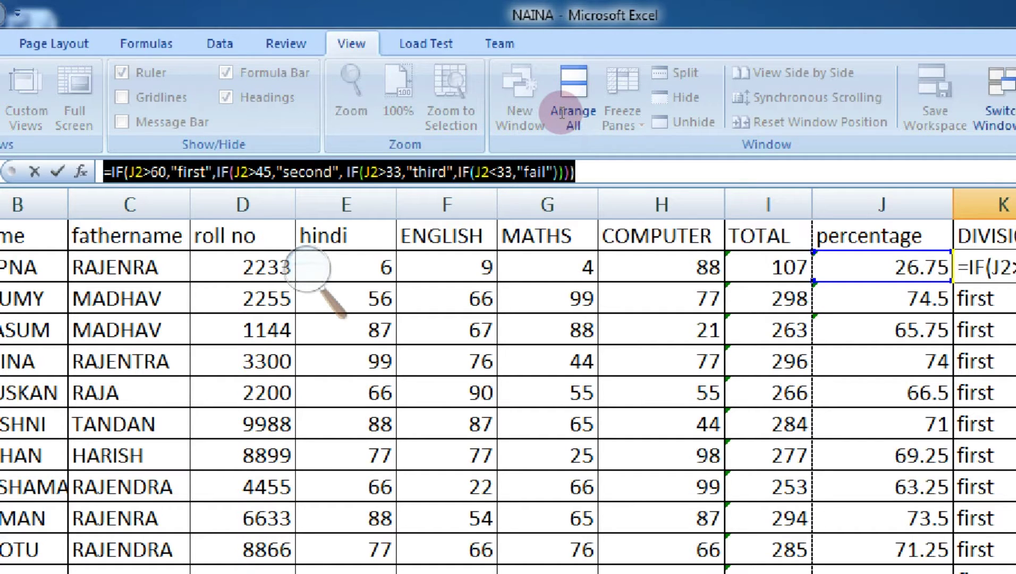
{"action": "left_click", "coordinate": [560, 111]}
{"action": "left_click", "coordinate": [433, 199]}
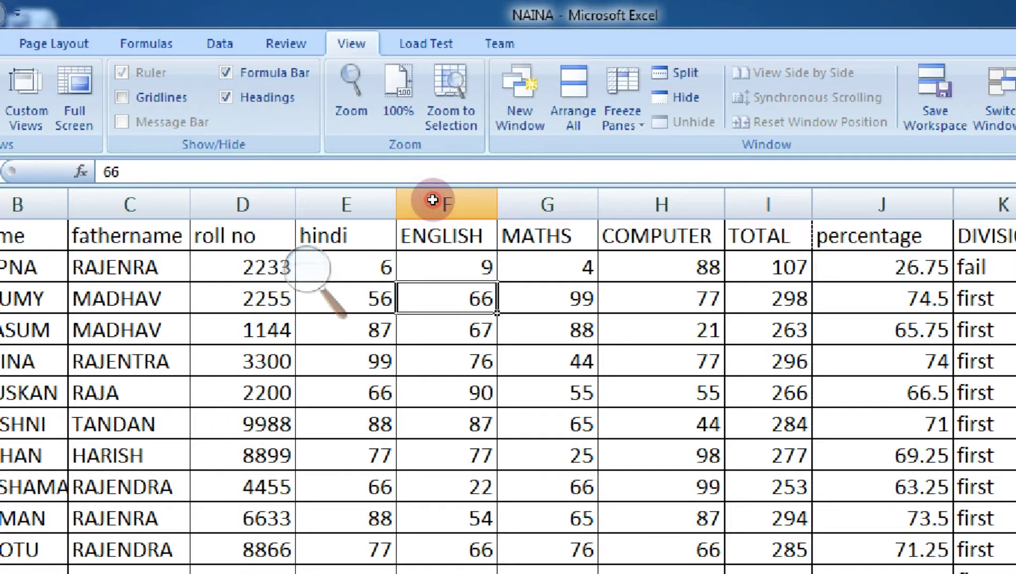
{"action": "left_click", "coordinate": [291, 69]}
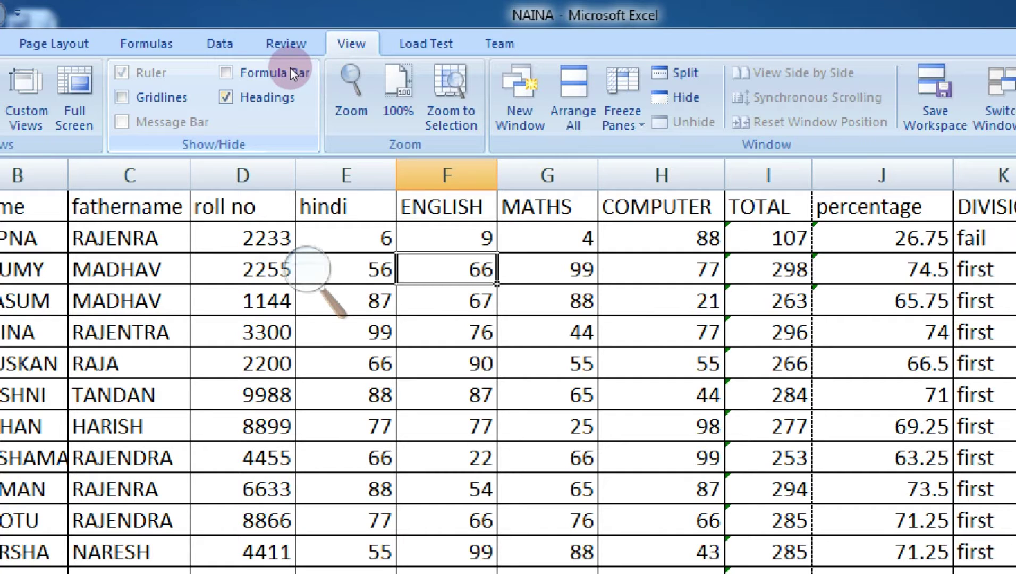
Hide and restore the row and column headings, then set Magnifier back to 100%.
{"action": "left_click", "coordinate": [284, 97]}
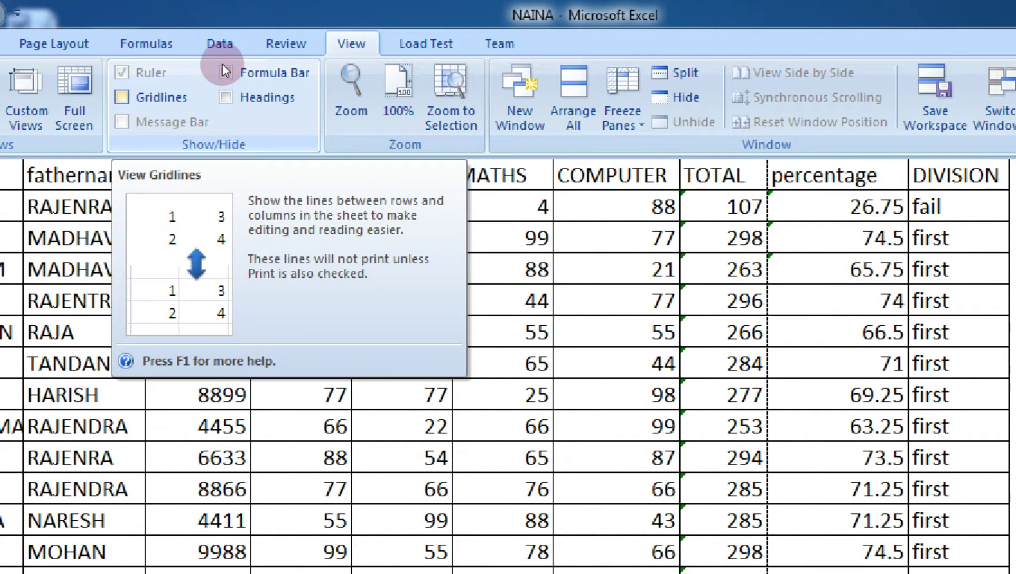
{"action": "left_click", "coordinate": [284, 98]}
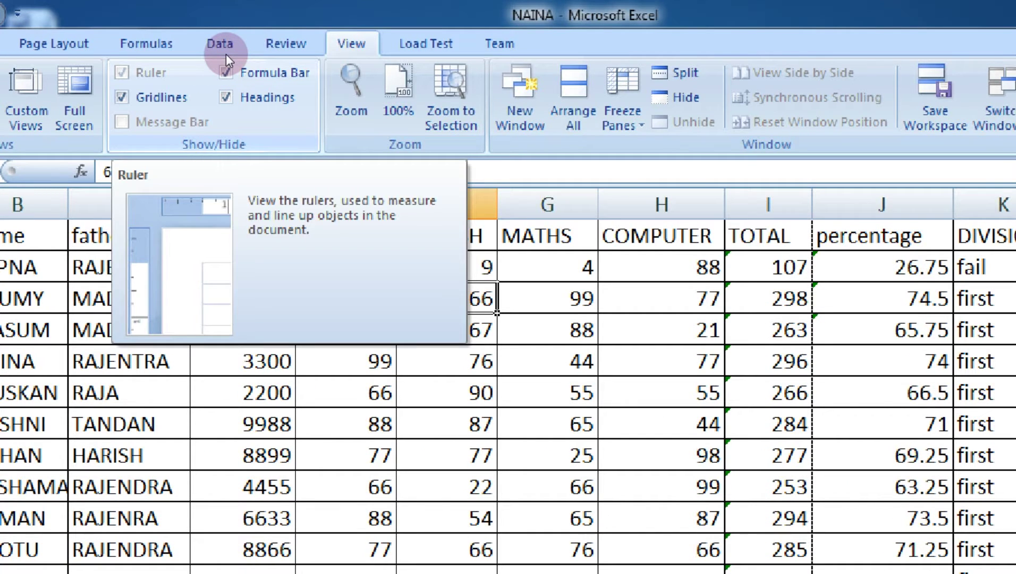
{"action": "scroll", "coordinate": [431, 170], "scroll_direction": "down", "scroll_amount": 6}
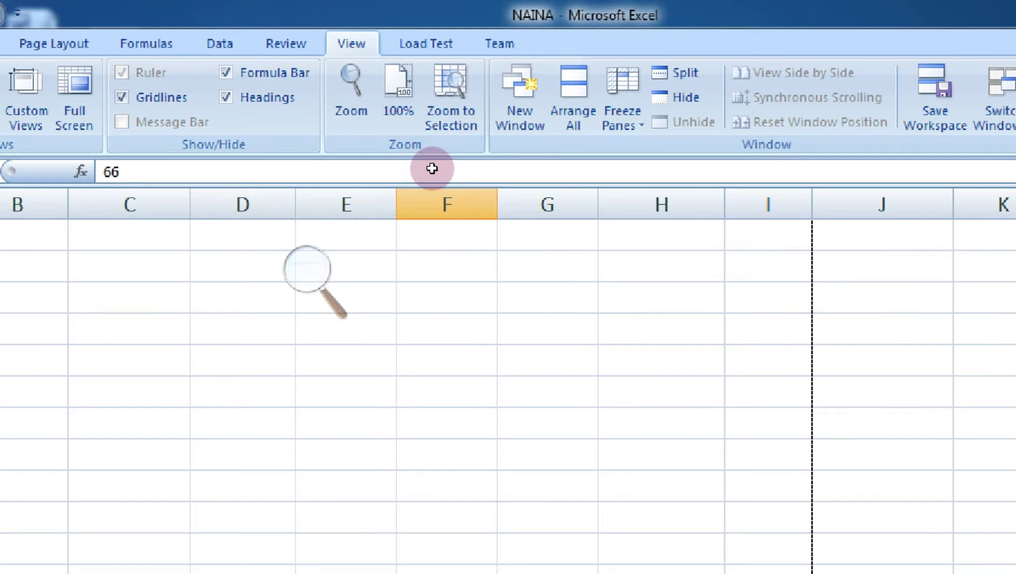
{"action": "scroll", "coordinate": [429, 163], "scroll_direction": "up", "scroll_amount": 4}
{"action": "scroll", "coordinate": [456, 167], "scroll_direction": "up", "scroll_amount": 2}
{"action": "scroll", "coordinate": [712, 446], "scroll_direction": "down", "scroll_amount": 6}
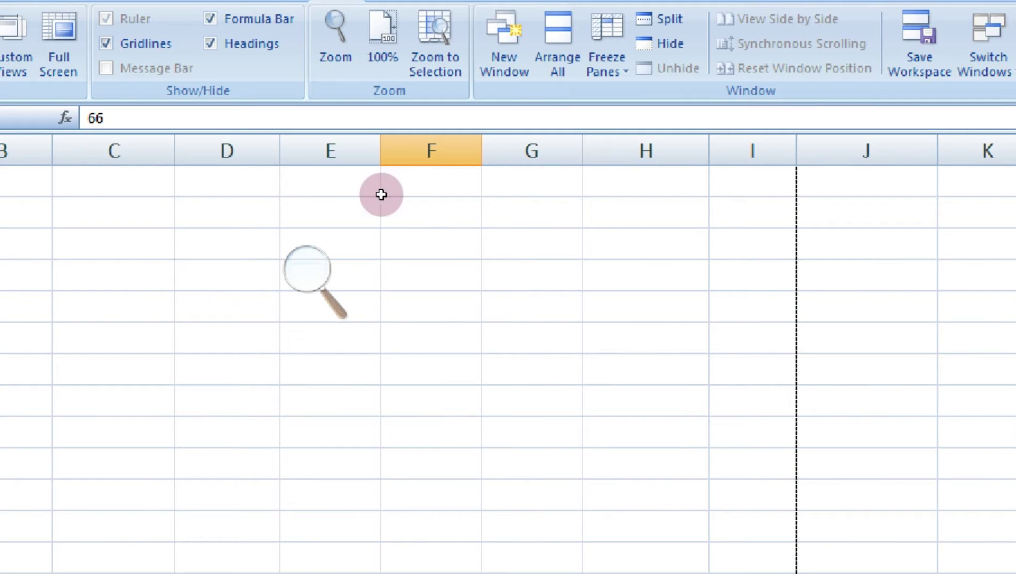
{"action": "key", "text": "super+minus"}
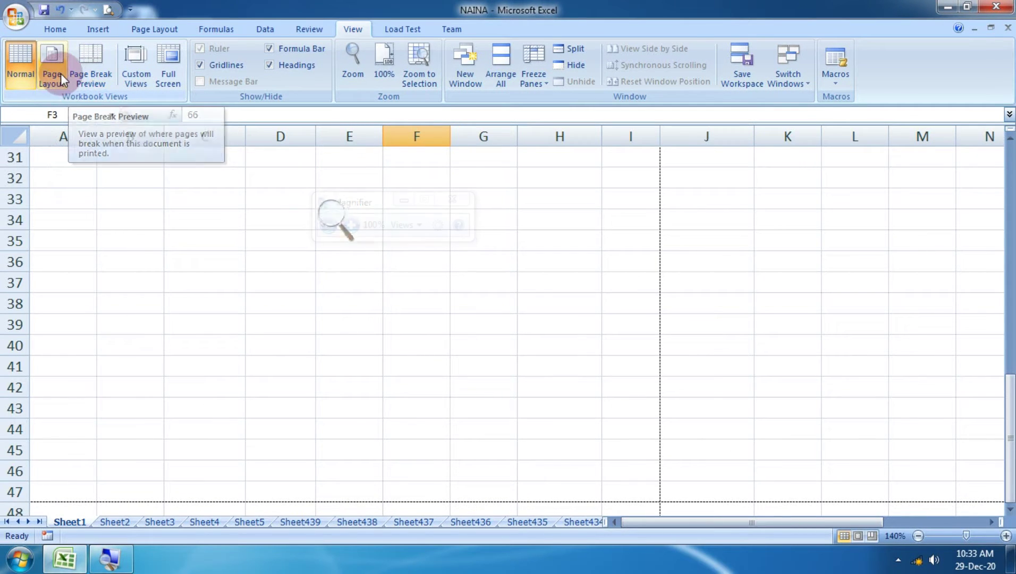
Switch the sheet to Page Layout view and begin editing the centre header.
{"action": "left_click", "coordinate": [52, 69]}
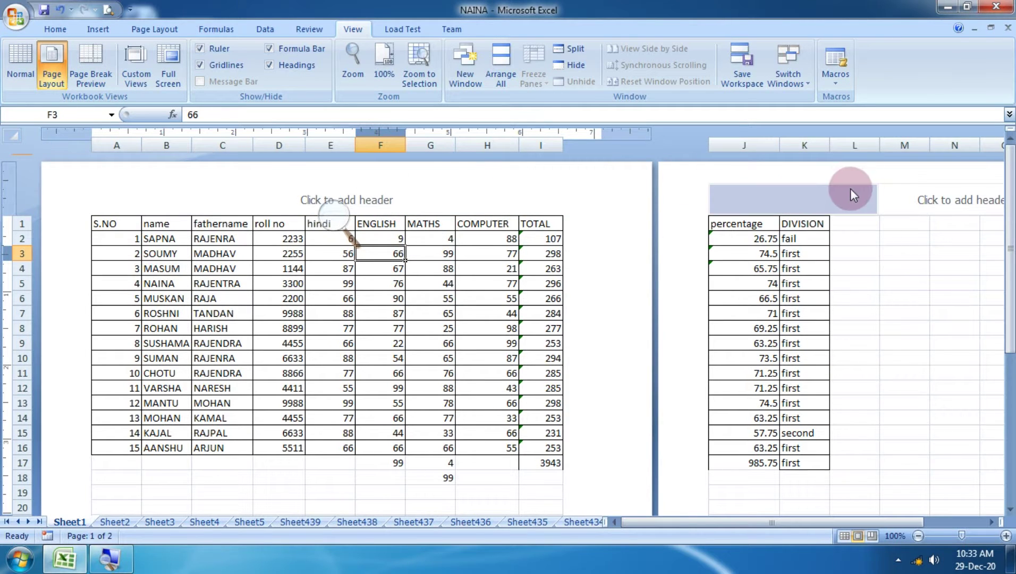
{"action": "scroll", "coordinate": [861, 196], "scroll_direction": "down", "scroll_amount": 5}
{"action": "scroll", "coordinate": [879, 209], "scroll_direction": "up", "scroll_amount": 5}
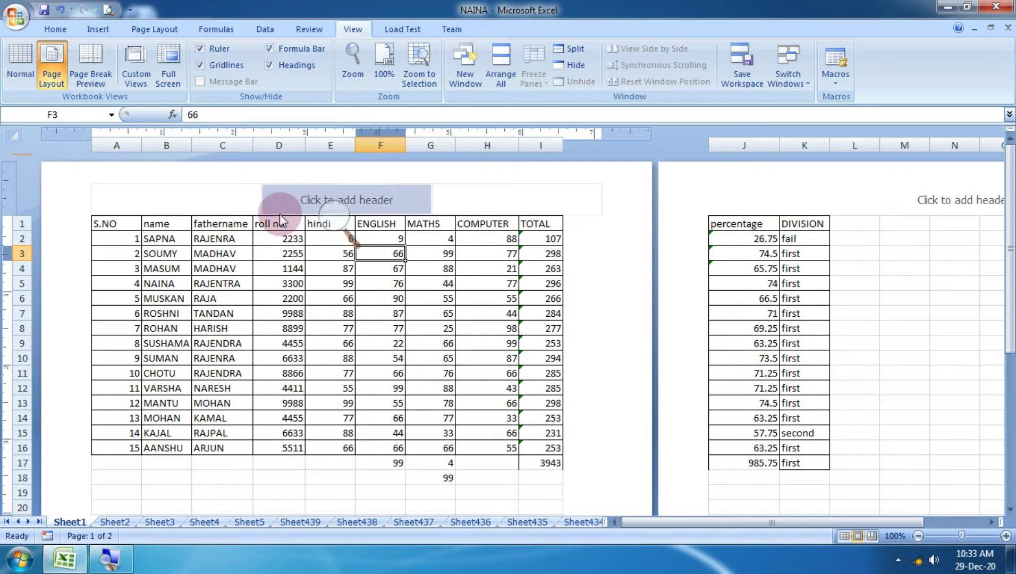
{"action": "left_click", "coordinate": [375, 202]}
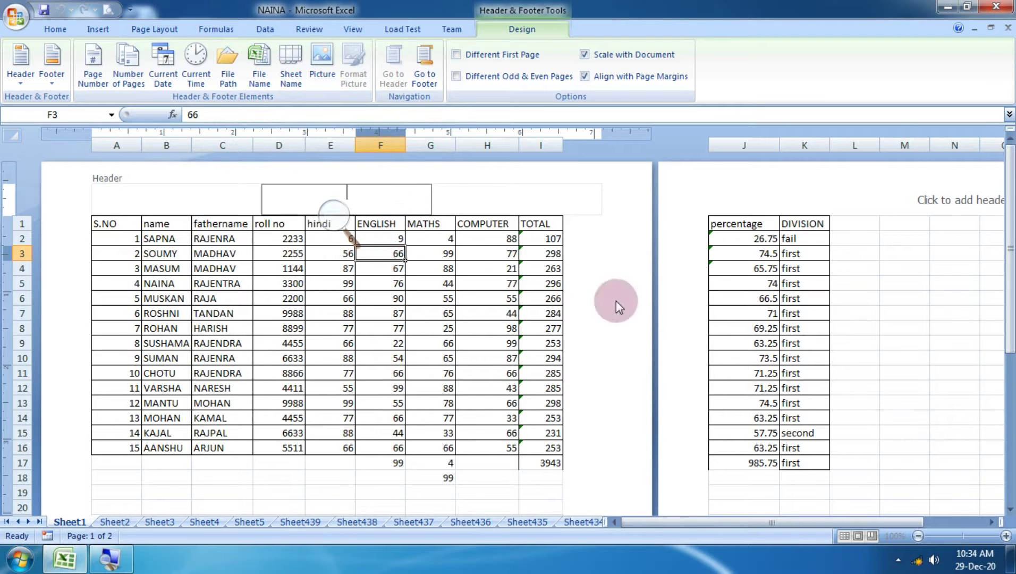
{"action": "left_click_drag", "start_coordinate": [1009, 323], "coordinate": [1009, 452]}
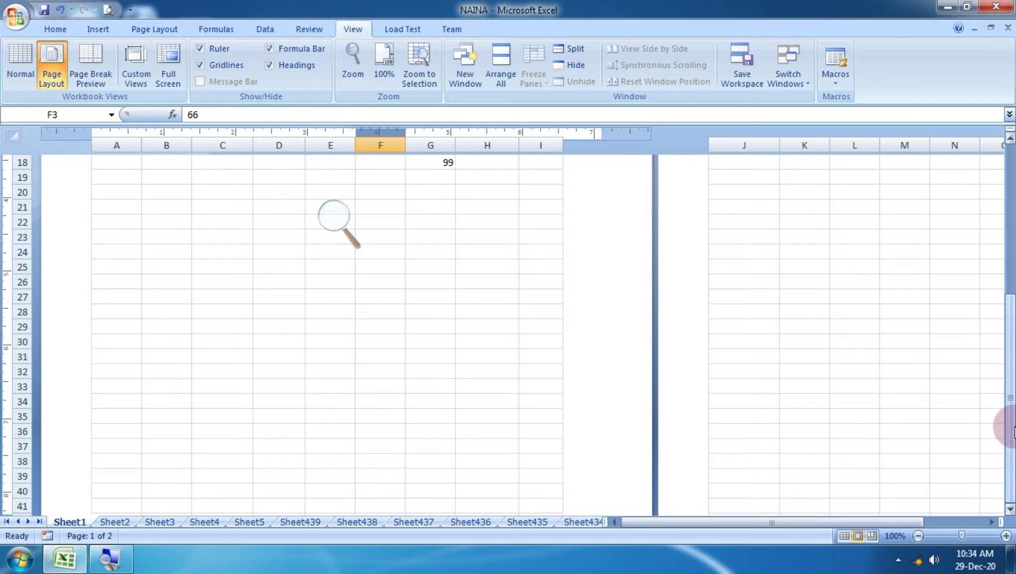
{"action": "left_click_drag", "start_coordinate": [1011, 391], "coordinate": [991, 215]}
Insert the ready-made 'Page 1 of ?' footer and view its centre footer code.
{"action": "left_click", "coordinate": [358, 201]}
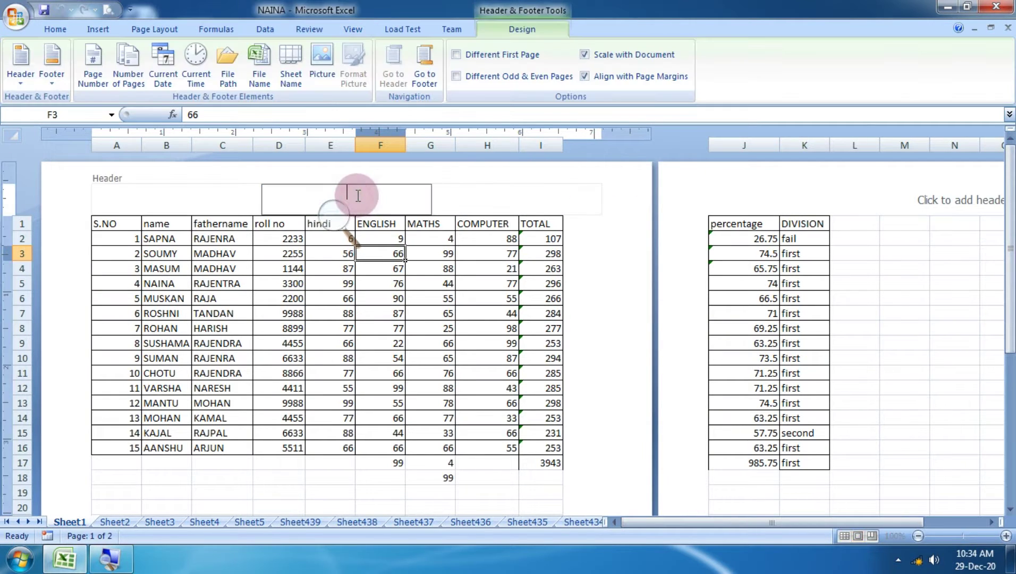
{"action": "left_click", "coordinate": [252, 191]}
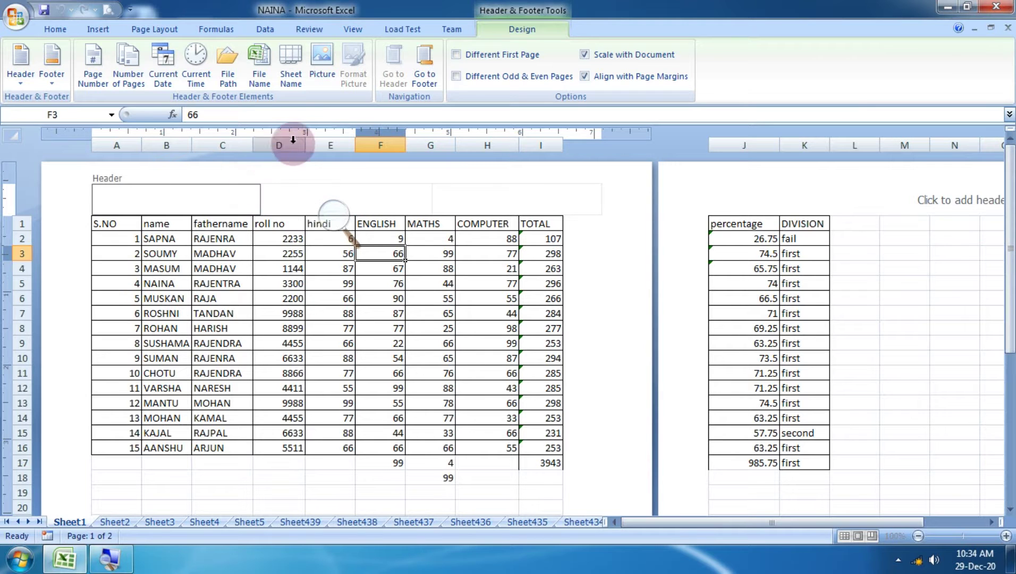
{"action": "left_click", "coordinate": [51, 66]}
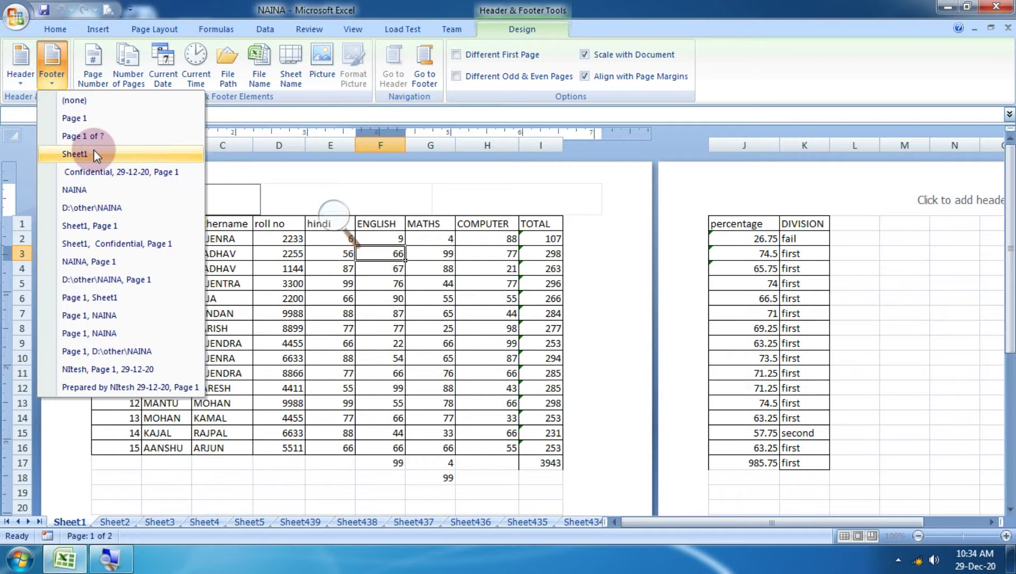
{"action": "left_click", "coordinate": [93, 139]}
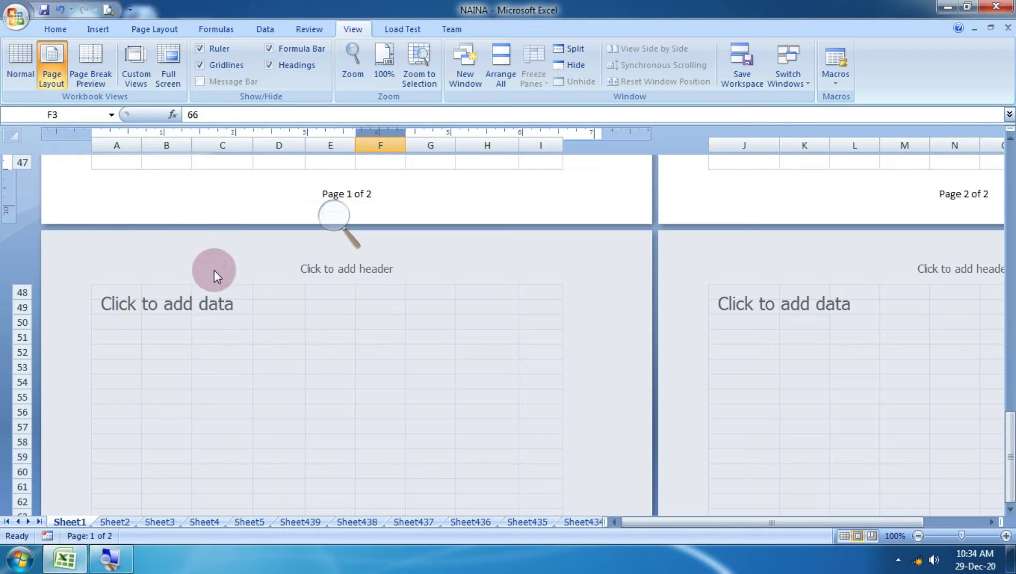
{"action": "left_click", "coordinate": [368, 197]}
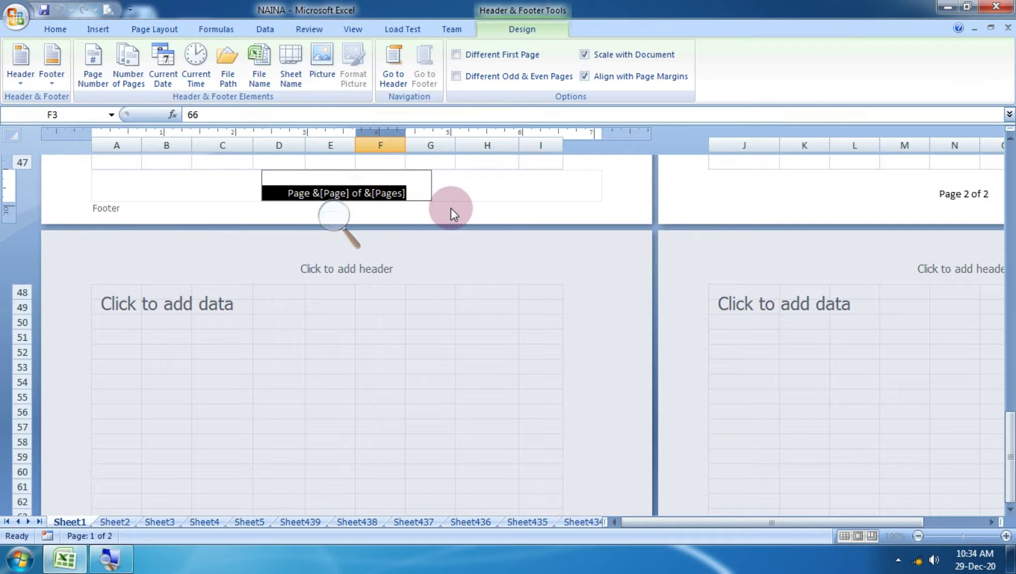
{"action": "left_click_drag", "start_coordinate": [1008, 410], "coordinate": [1008, 254]}
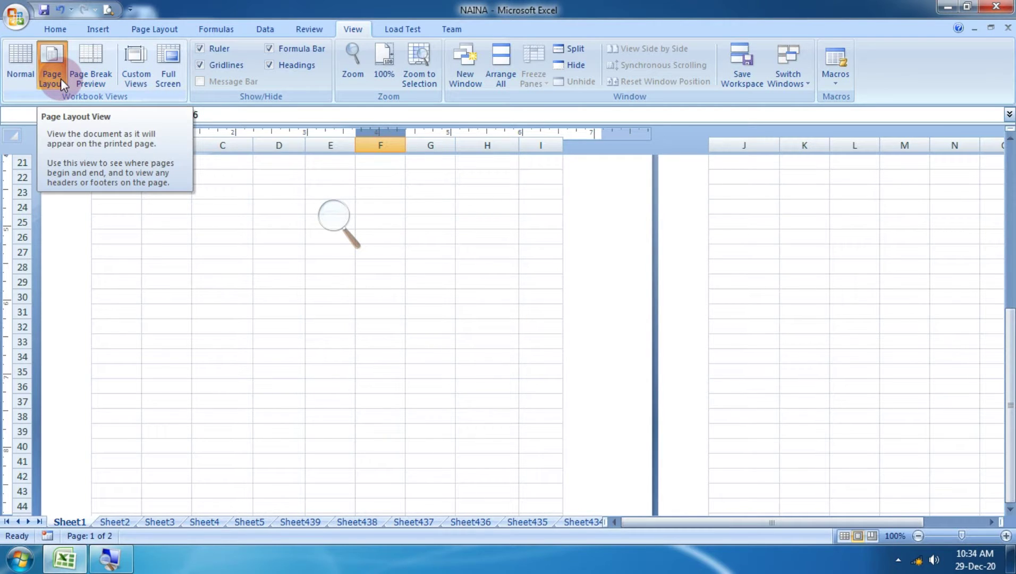
Return the marksheet to Normal view and scroll down and back to the top.
{"action": "left_click", "coordinate": [10, 53]}
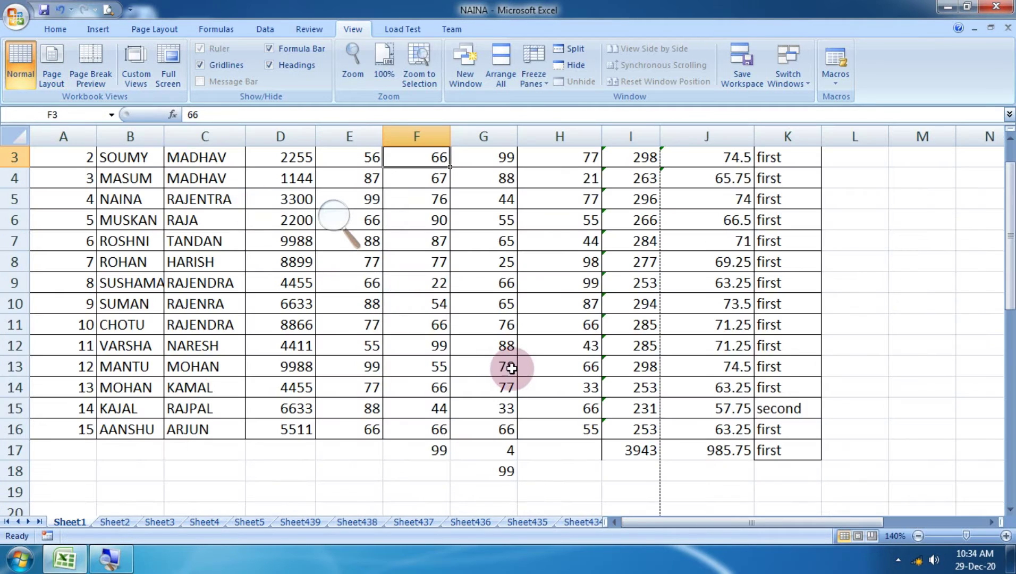
{"action": "scroll", "coordinate": [511, 368], "scroll_direction": "down", "scroll_amount": 12}
{"action": "scroll", "coordinate": [511, 368], "scroll_direction": "up", "scroll_amount": 13}
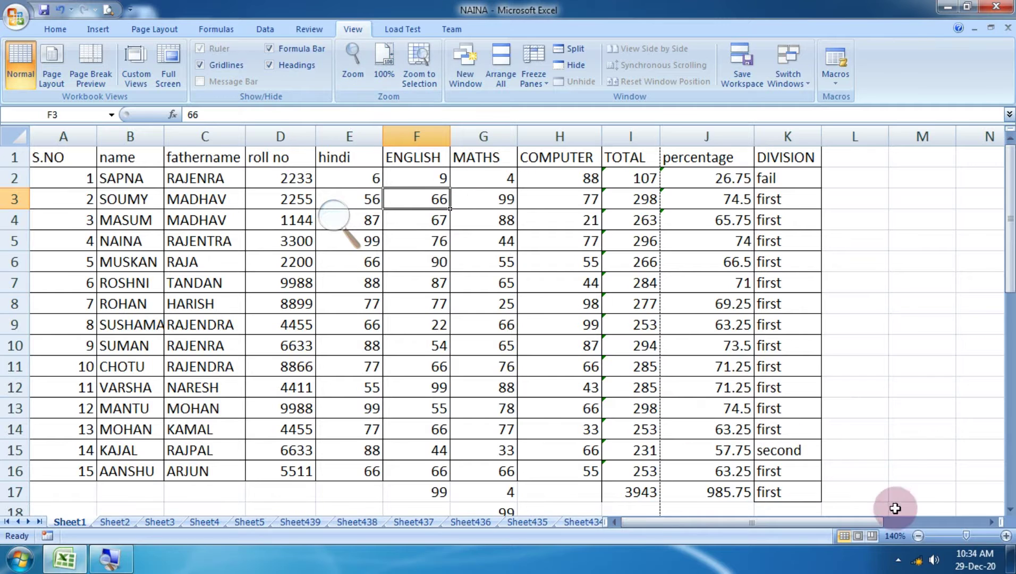
Zoom the sheet in step by step to 400%, reset to 100%, then drag the slider to 10%.
{"action": "left_click", "coordinate": [1006, 536]}
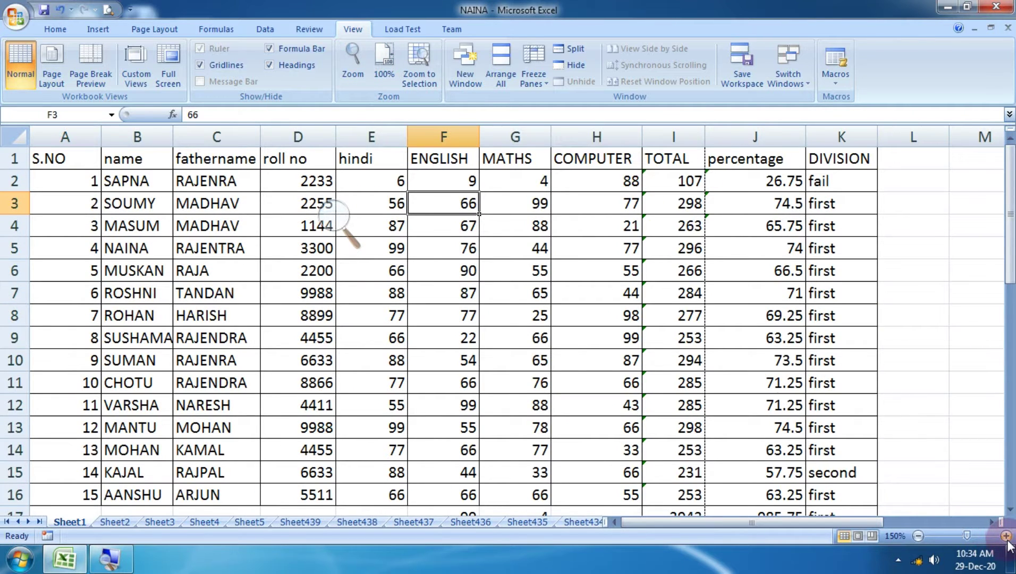
{"action": "left_click", "coordinate": [1005, 536]}
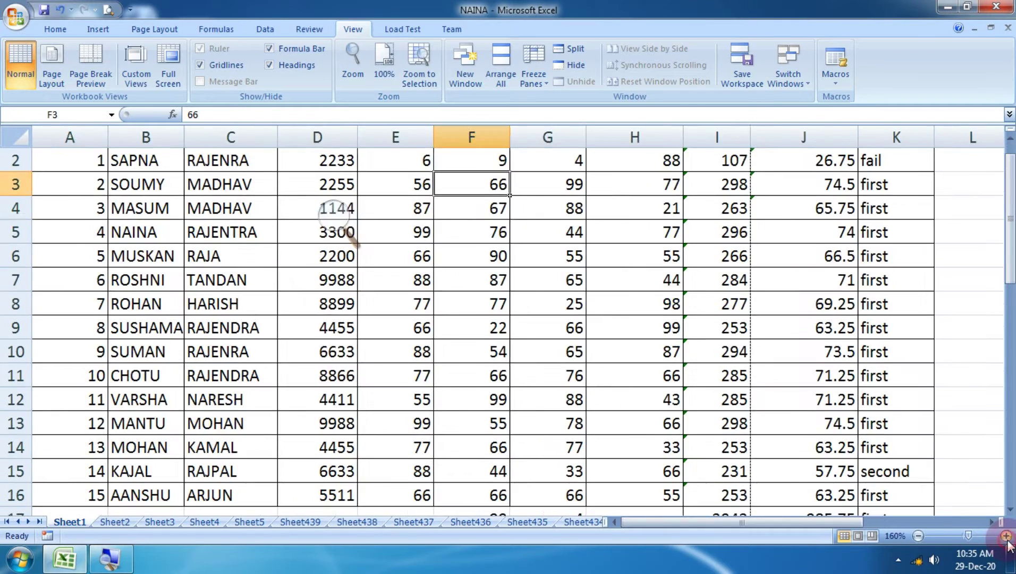
{"action": "left_click", "coordinate": [1006, 536]}
{"action": "left_click", "coordinate": [1005, 536]}
{"action": "left_click", "coordinate": [1006, 536]}
{"action": "left_click", "coordinate": [1005, 536]}
{"action": "left_click", "coordinate": [1006, 536]}
{"action": "left_click", "coordinate": [1006, 536]}
{"action": "left_click", "coordinate": [1005, 536]}
{"action": "left_click", "coordinate": [1006, 536]}
{"action": "left_click", "coordinate": [1006, 536]}
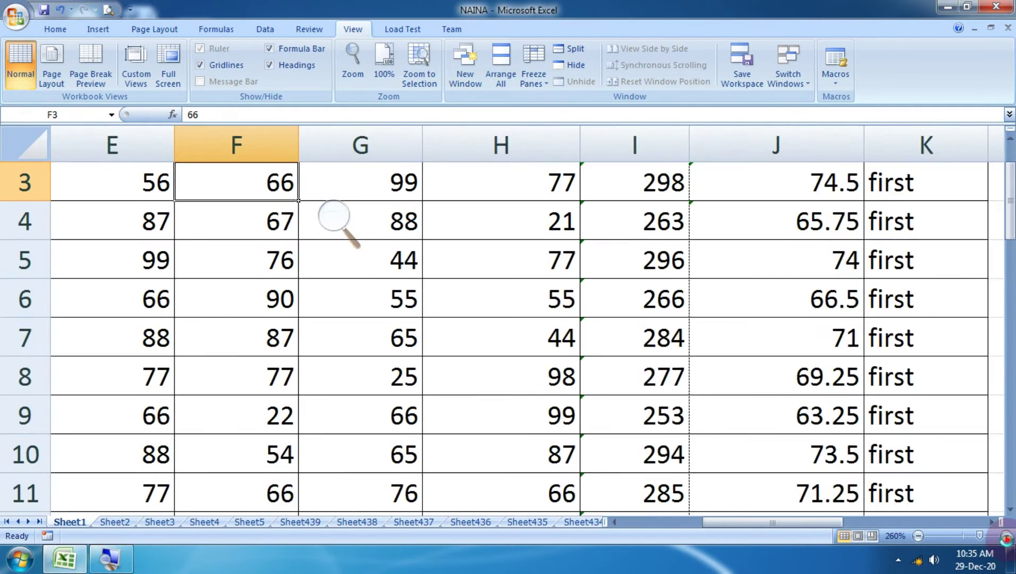
{"action": "left_click", "coordinate": [1006, 536]}
{"action": "left_click", "coordinate": [1005, 536]}
{"action": "left_click", "coordinate": [1005, 536]}
{"action": "left_click", "coordinate": [1005, 536]}
{"action": "left_click", "coordinate": [1006, 536]}
{"action": "left_click", "coordinate": [1005, 536]}
{"action": "left_click", "coordinate": [1005, 536]}
{"action": "left_click", "coordinate": [1006, 536]}
{"action": "left_click", "coordinate": [1005, 536]}
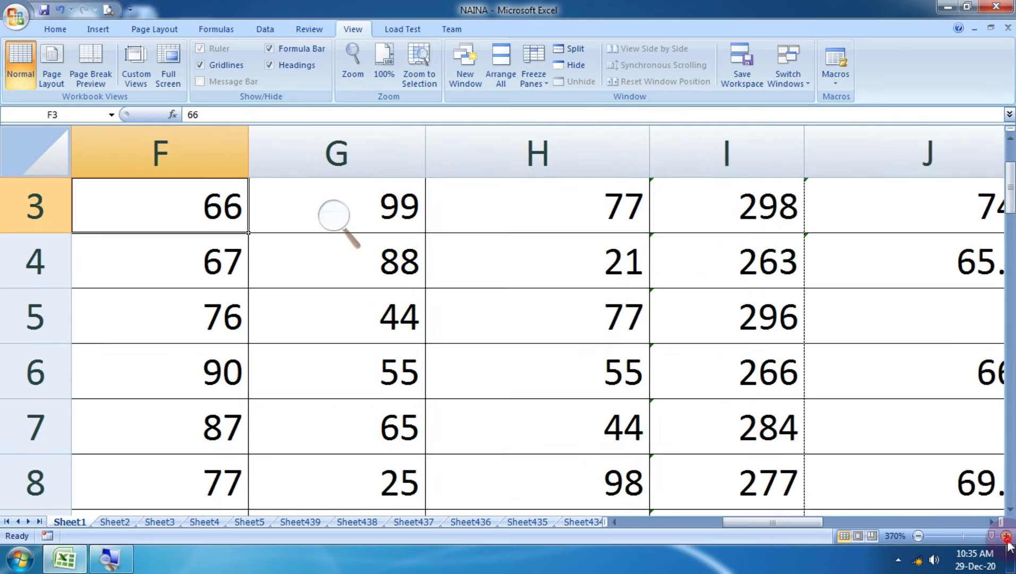
{"action": "left_click", "coordinate": [1006, 536]}
{"action": "left_click", "coordinate": [1005, 536]}
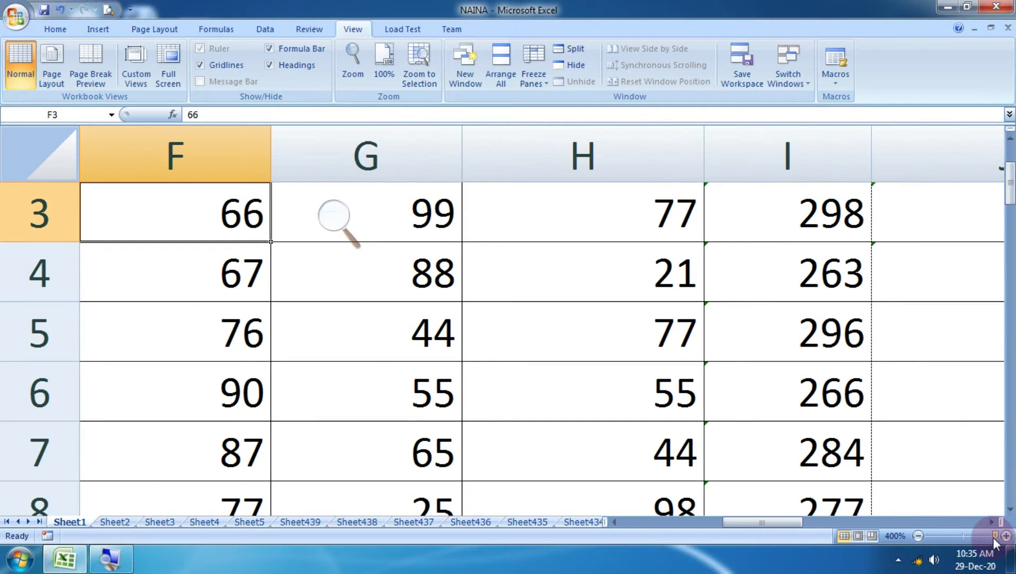
{"action": "left_click", "coordinate": [955, 535]}
{"action": "mouse_move", "coordinate": [954, 535]}
{"action": "left_mouse_down"}
{"action": "mouse_move", "coordinate": [923, 537]}
{"action": "mouse_move", "coordinate": [998, 536]}
{"action": "mouse_move", "coordinate": [956, 539]}
{"action": "left_mouse_up"}
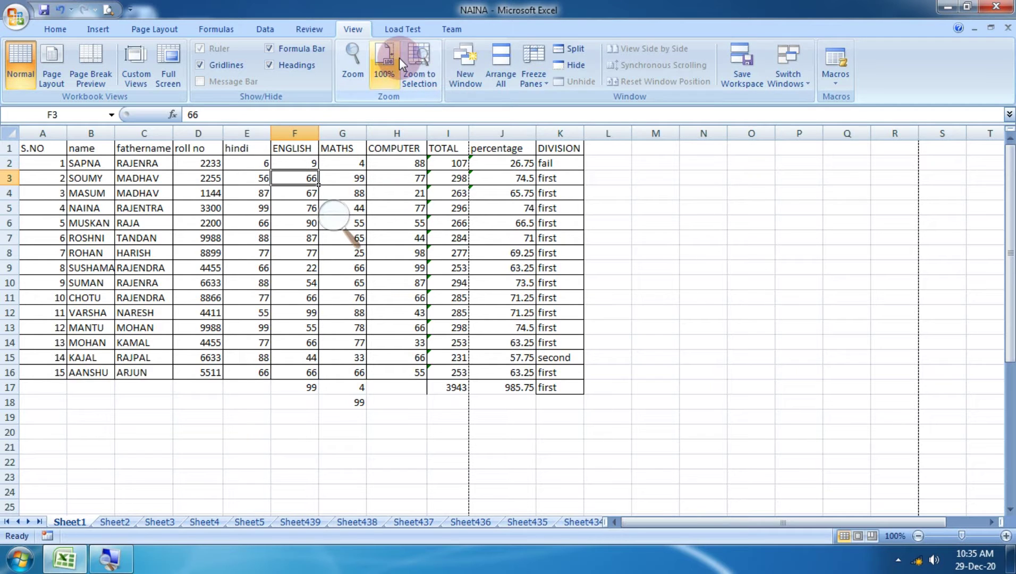
Use New Window repeatedly to open extra NAINA windows, reaching NAINA:12.
{"action": "left_click", "coordinate": [466, 63]}
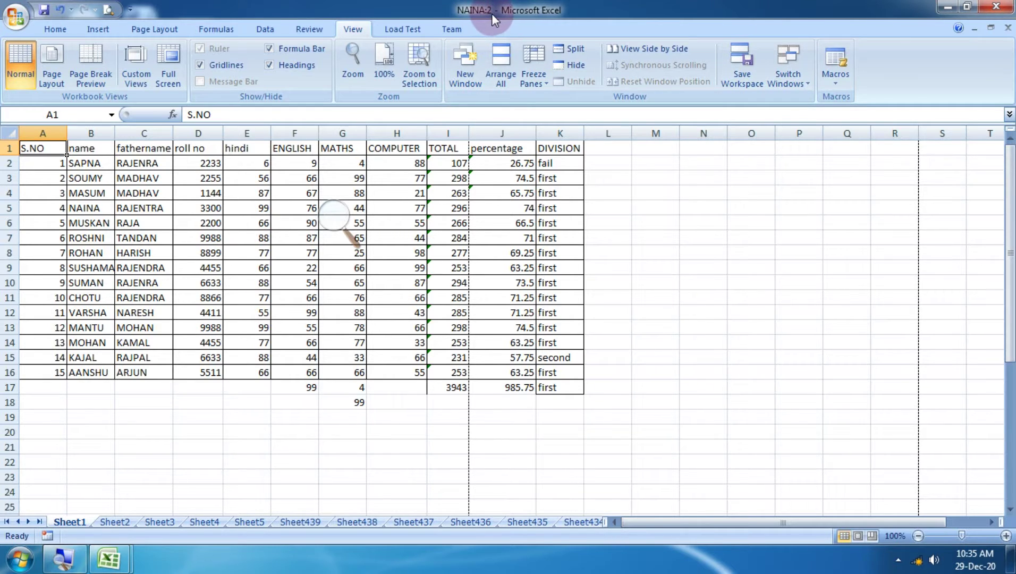
{"action": "left_click", "coordinate": [454, 58]}
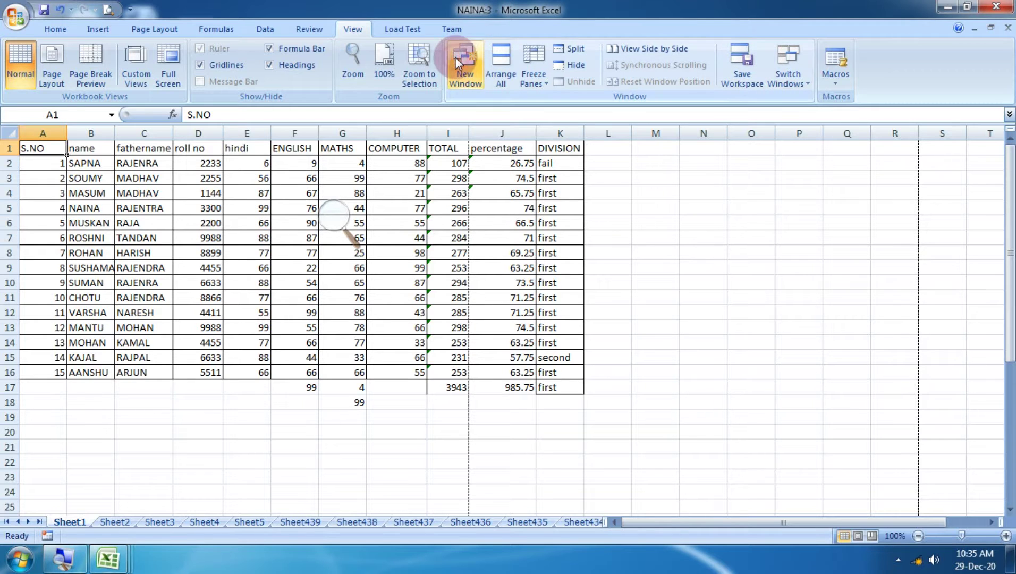
{"action": "left_click", "coordinate": [463, 57]}
{"action": "left_click", "coordinate": [463, 58]}
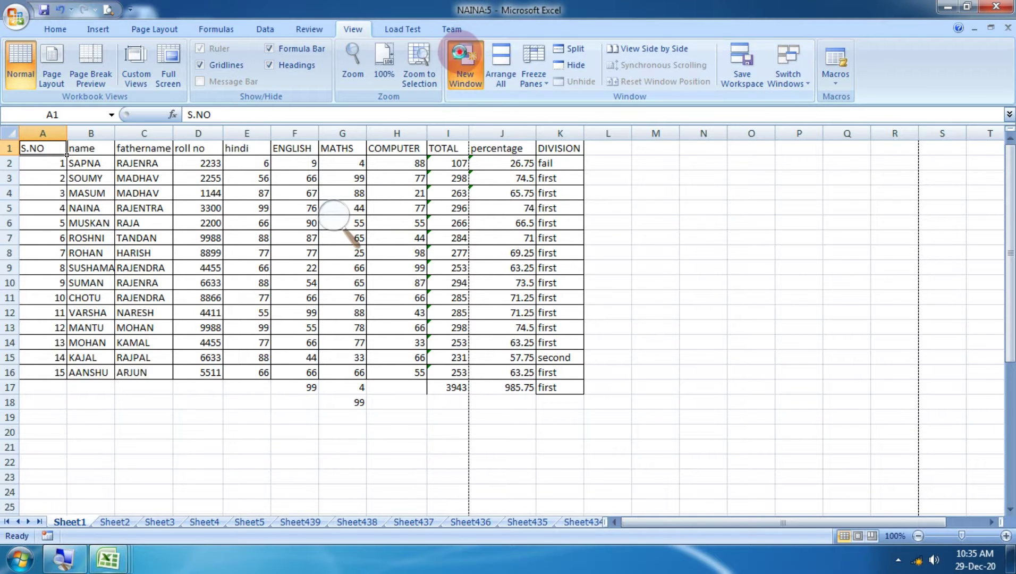
{"action": "left_click", "coordinate": [462, 57]}
{"action": "left_click", "coordinate": [462, 58]}
{"action": "left_click", "coordinate": [463, 57]}
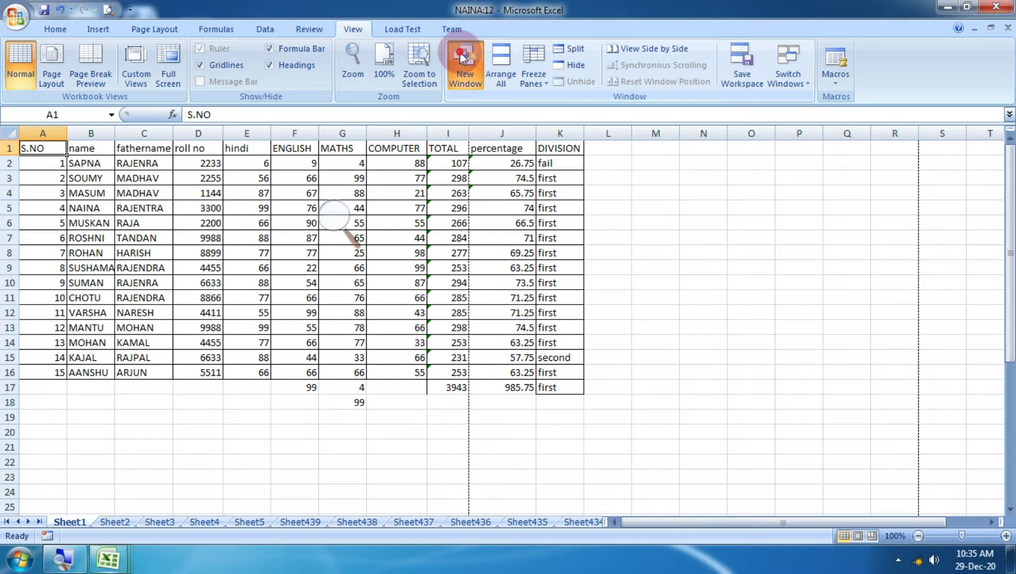
{"action": "left_click", "coordinate": [461, 55]}
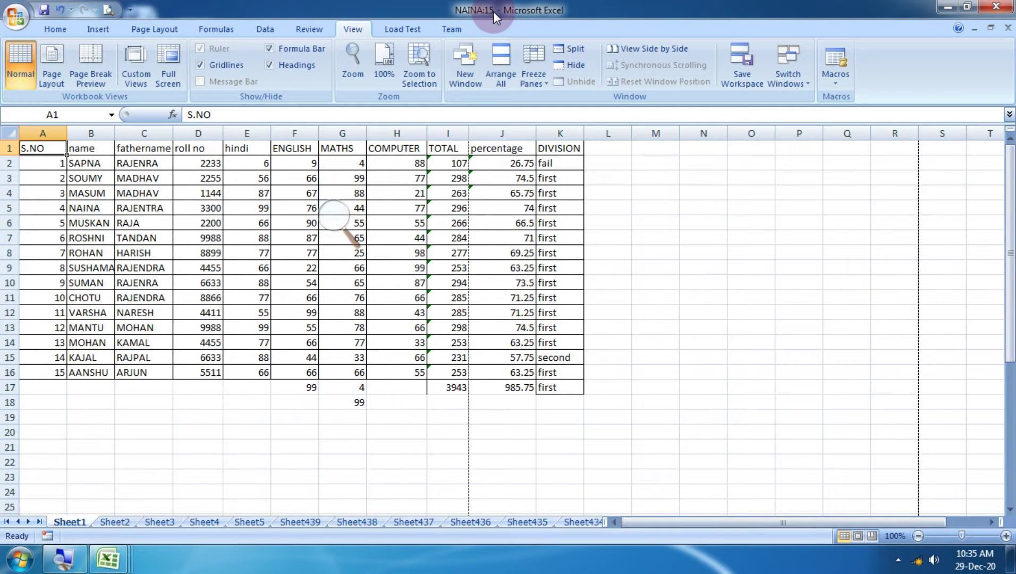
Arrange all NAINA windows horizontally with Arrange All.
{"action": "left_click", "coordinate": [507, 73]}
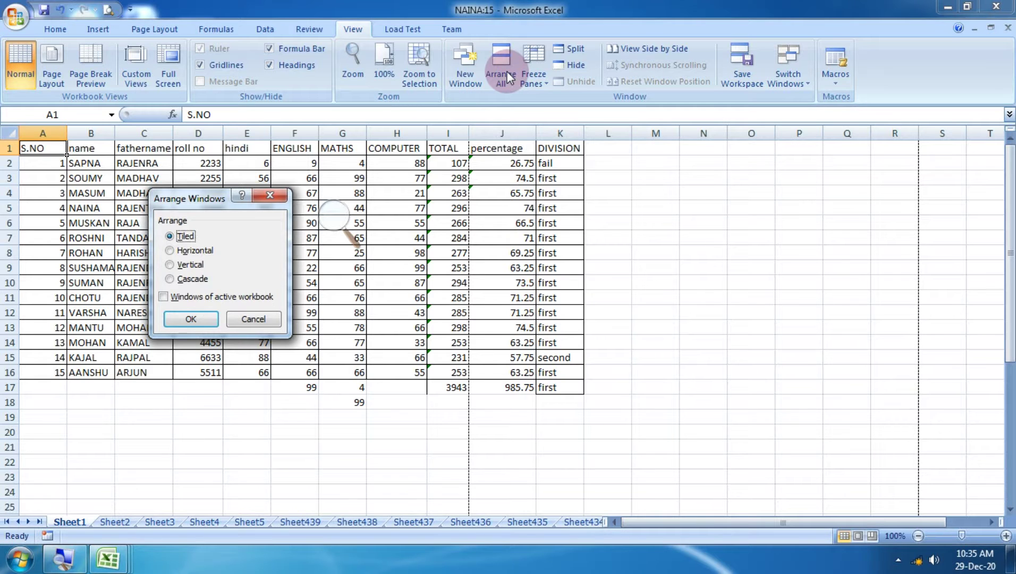
{"action": "left_click", "coordinate": [194, 251]}
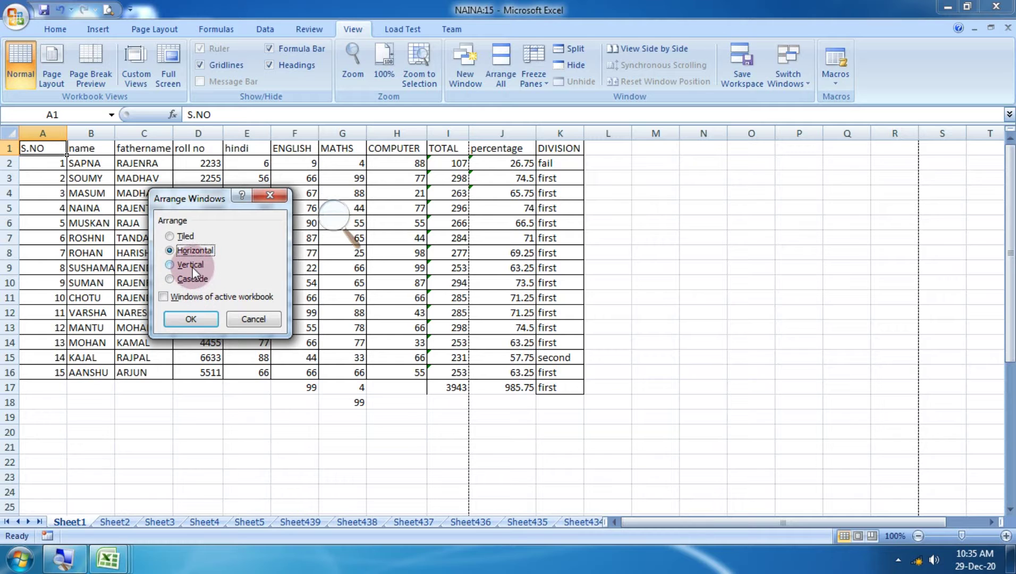
{"action": "left_click", "coordinate": [200, 320]}
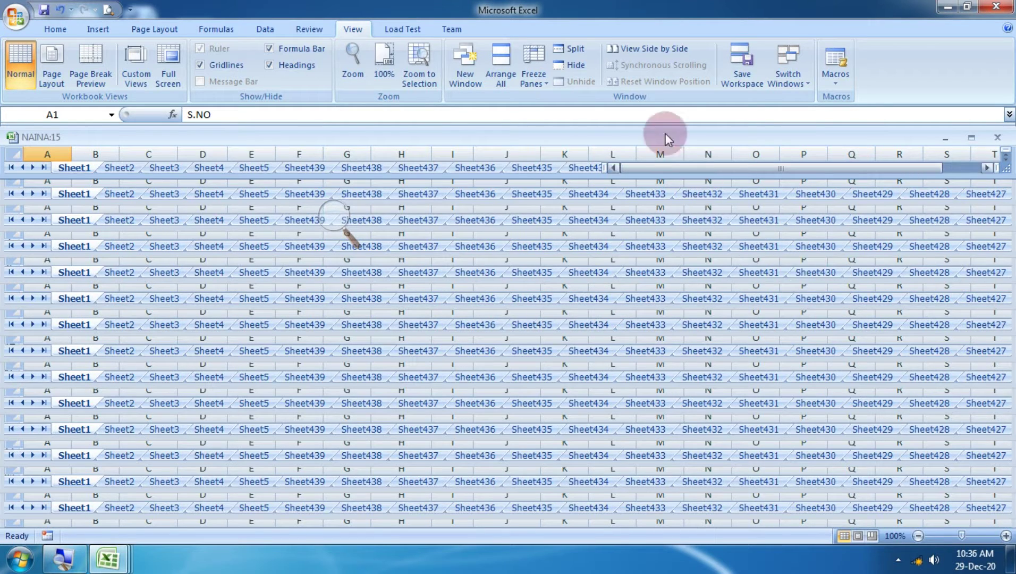
Rearrange the windows vertically, then switch them to Cascade.
{"action": "left_click", "coordinate": [500, 67]}
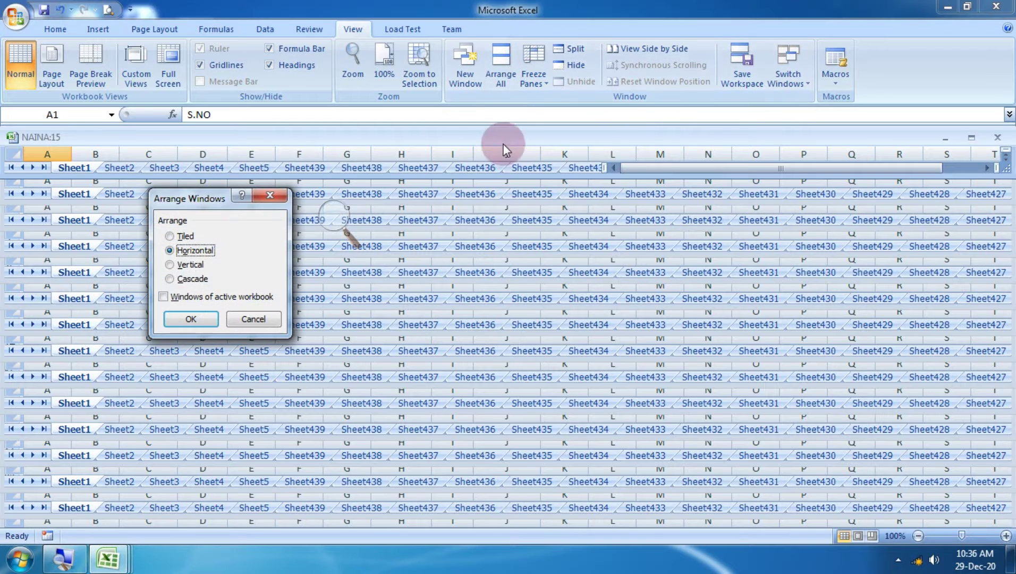
{"action": "left_click", "coordinate": [181, 264]}
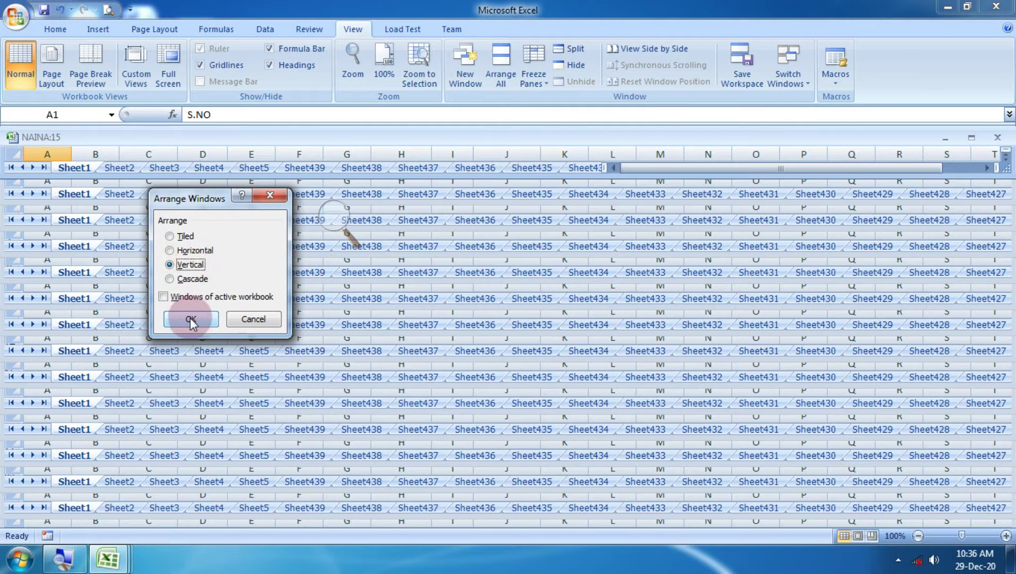
{"action": "left_click", "coordinate": [189, 318]}
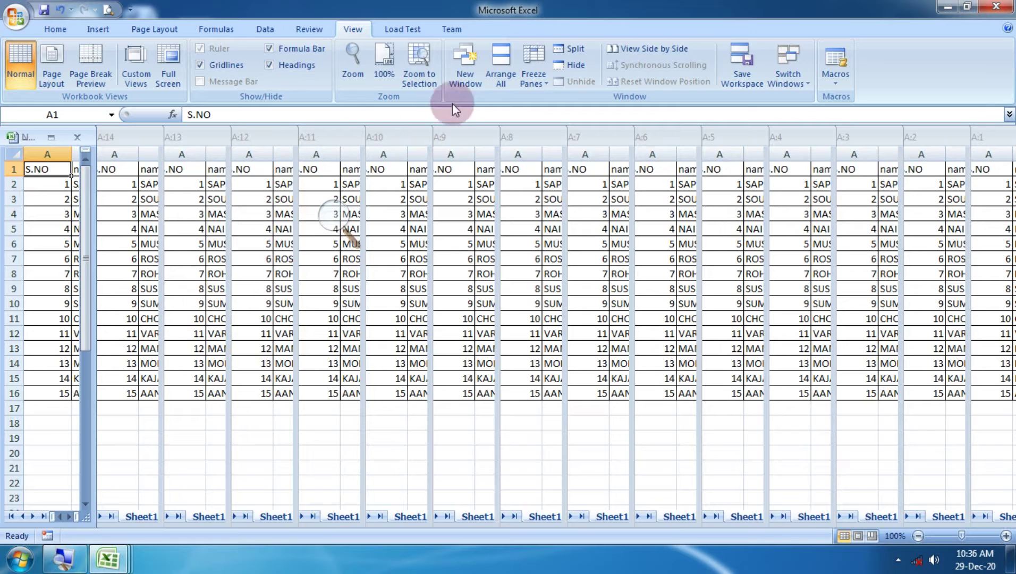
{"action": "left_click", "coordinate": [504, 80]}
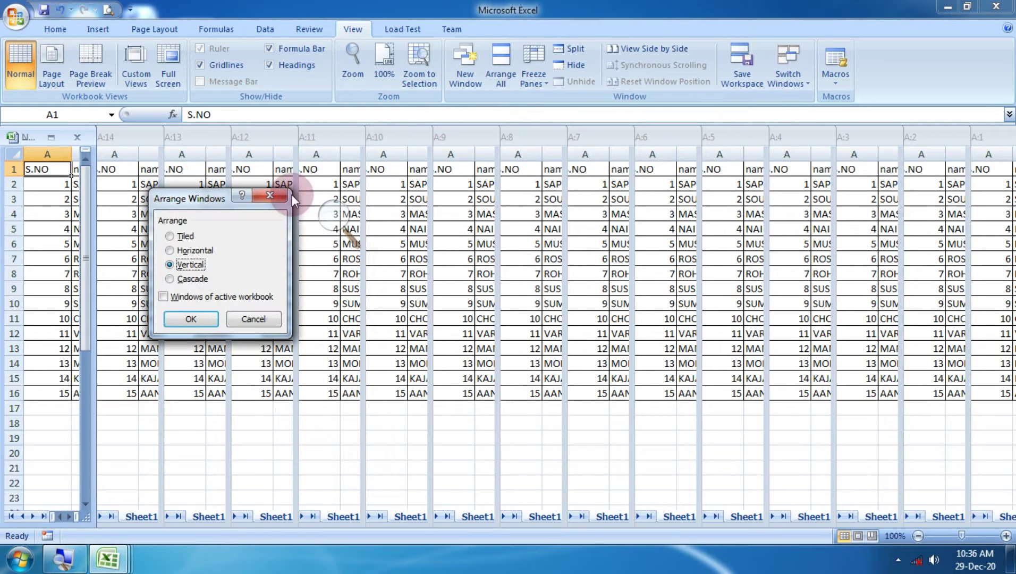
{"action": "left_click", "coordinate": [191, 318]}
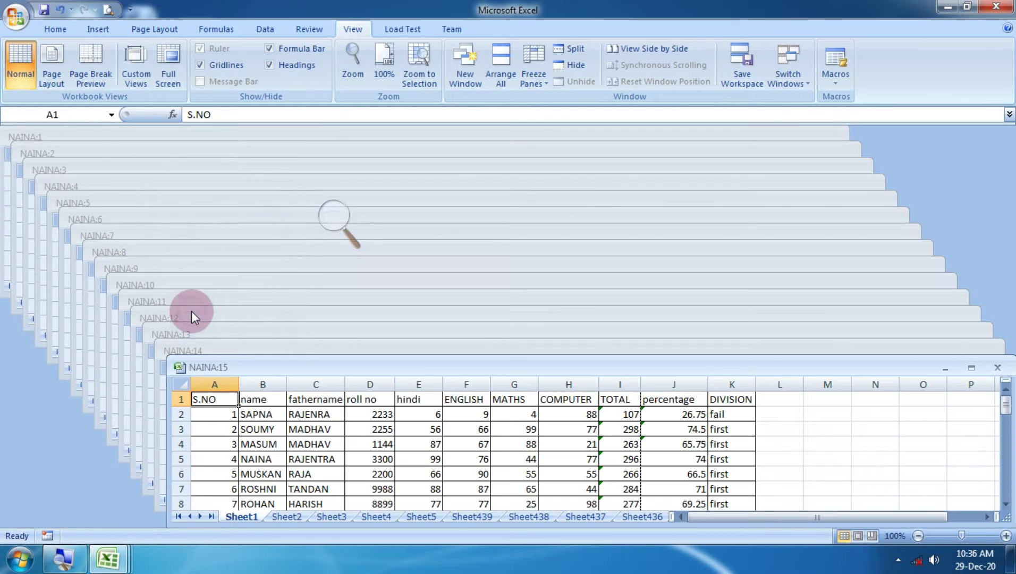
Close all Excel windows from the taskbar icon, choosing No to saving NAINA.xlsx.
{"action": "left_click", "coordinate": [270, 169]}
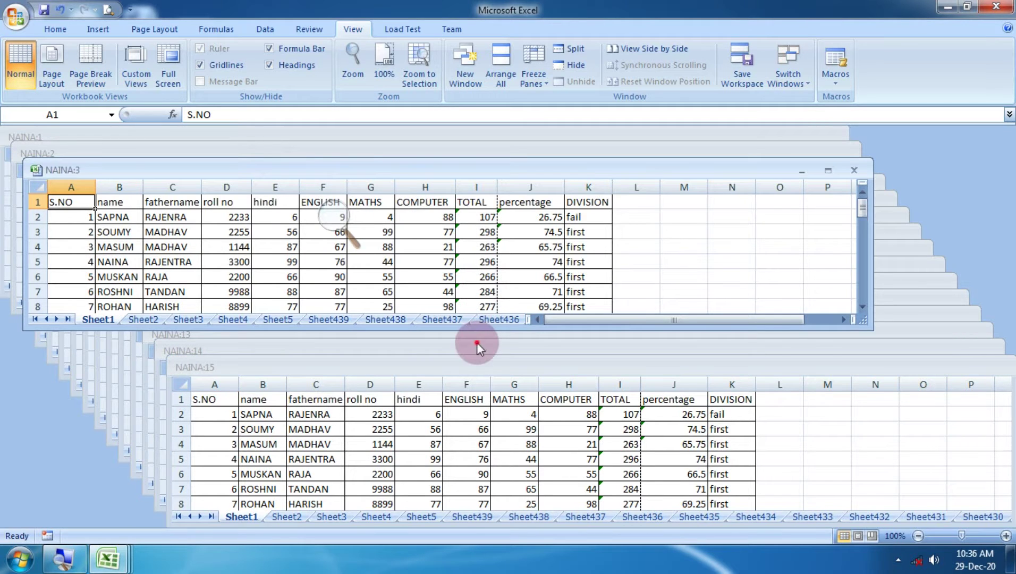
{"action": "left_click", "coordinate": [477, 342]}
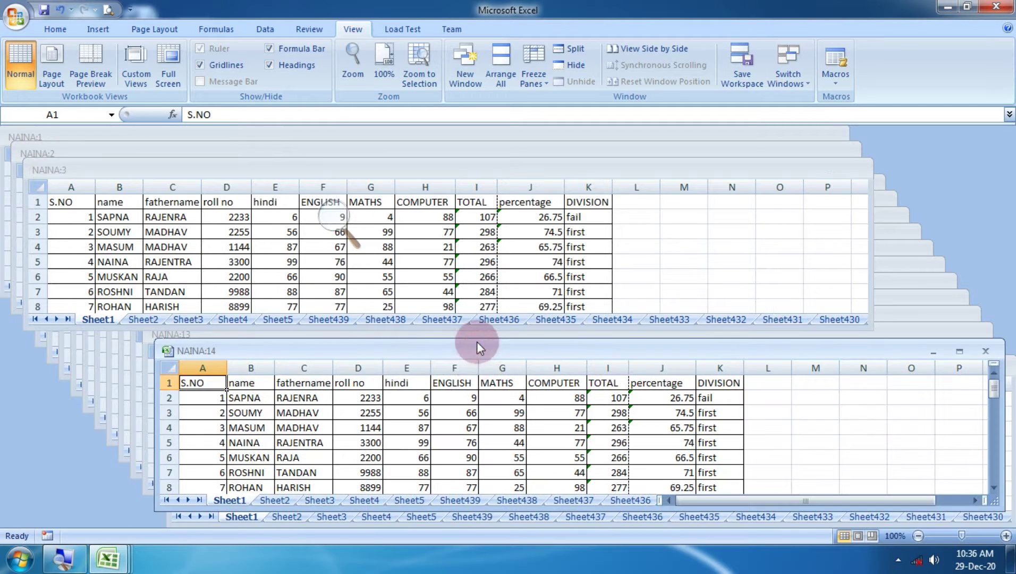
{"action": "right_click", "coordinate": [109, 564]}
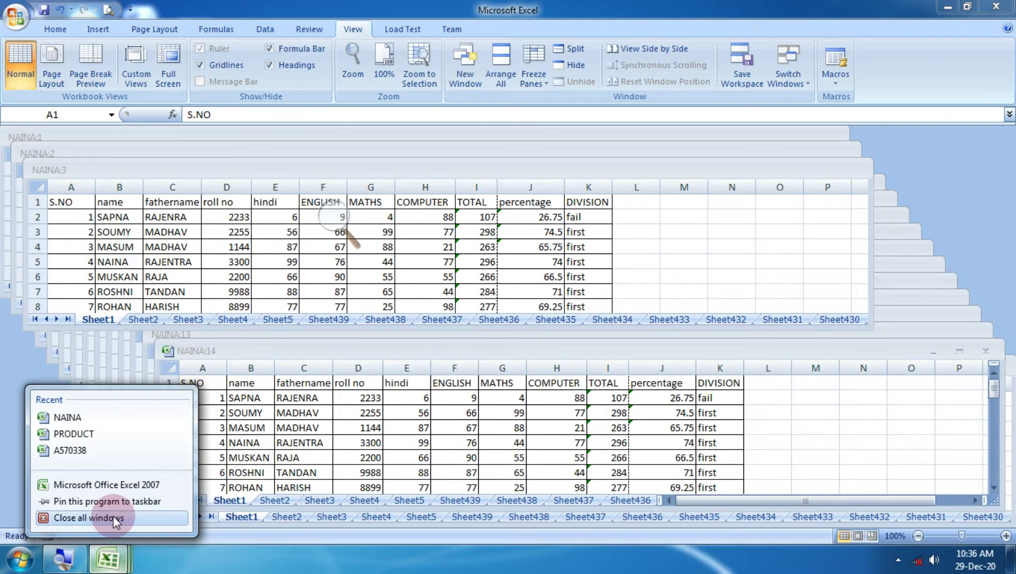
{"action": "left_click", "coordinate": [113, 518]}
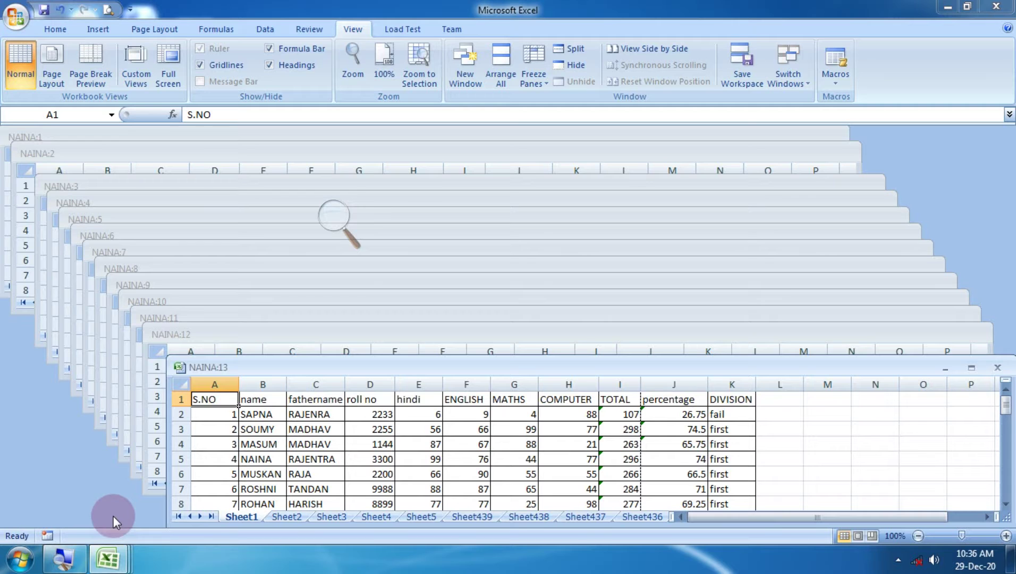
{"action": "right_click", "coordinate": [110, 564]}
{"action": "left_click", "coordinate": [119, 521]}
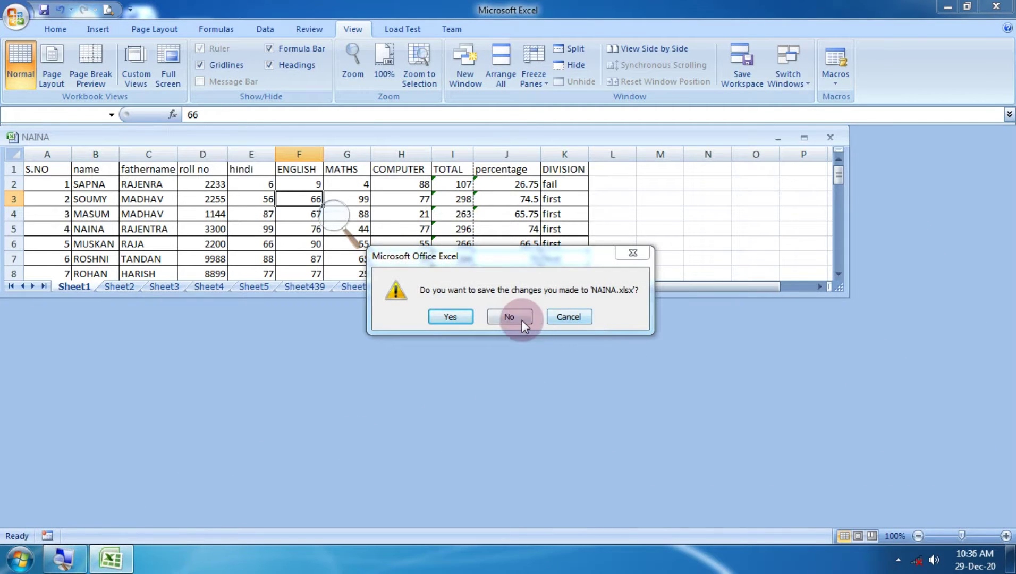
{"action": "left_click", "coordinate": [521, 320]}
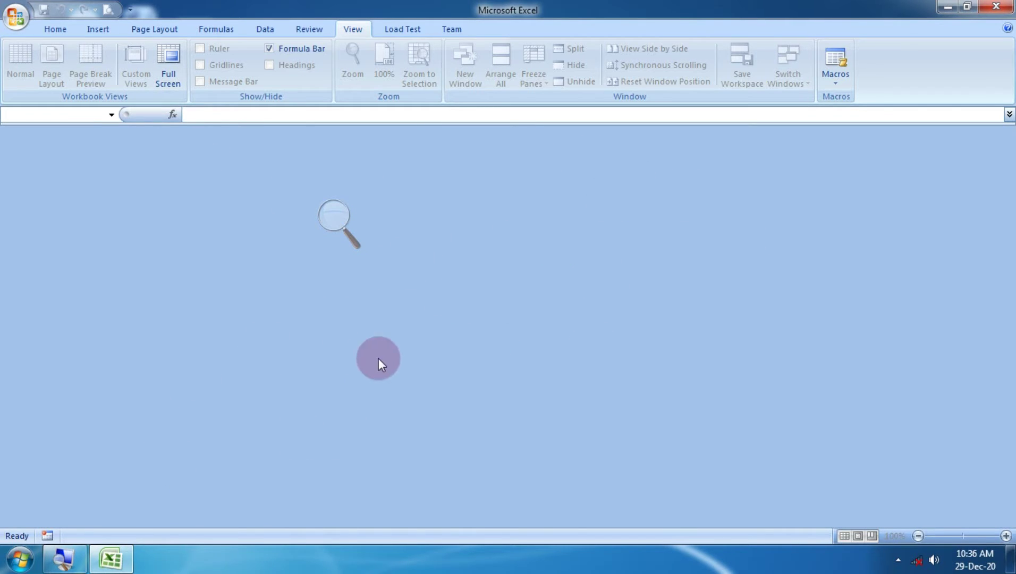
{"action": "left_click", "coordinate": [14, 15]}
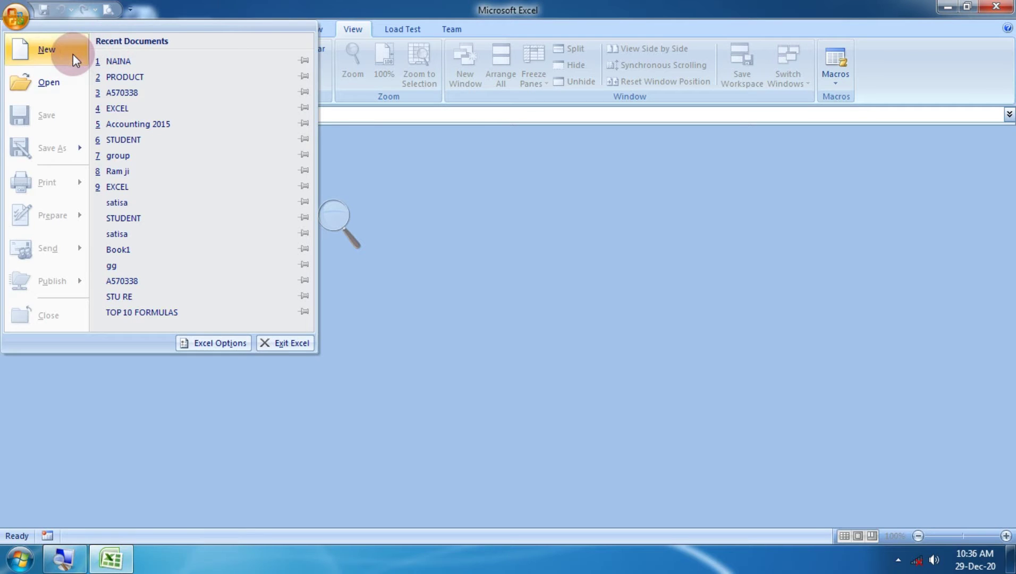
{"action": "left_click", "coordinate": [72, 55]}
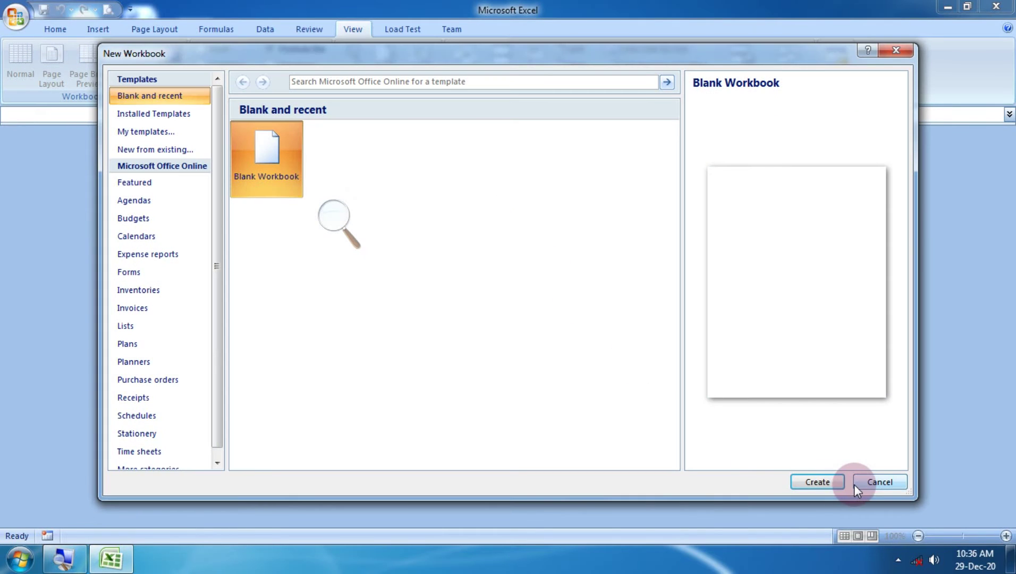
{"action": "left_click", "coordinate": [158, 131]}
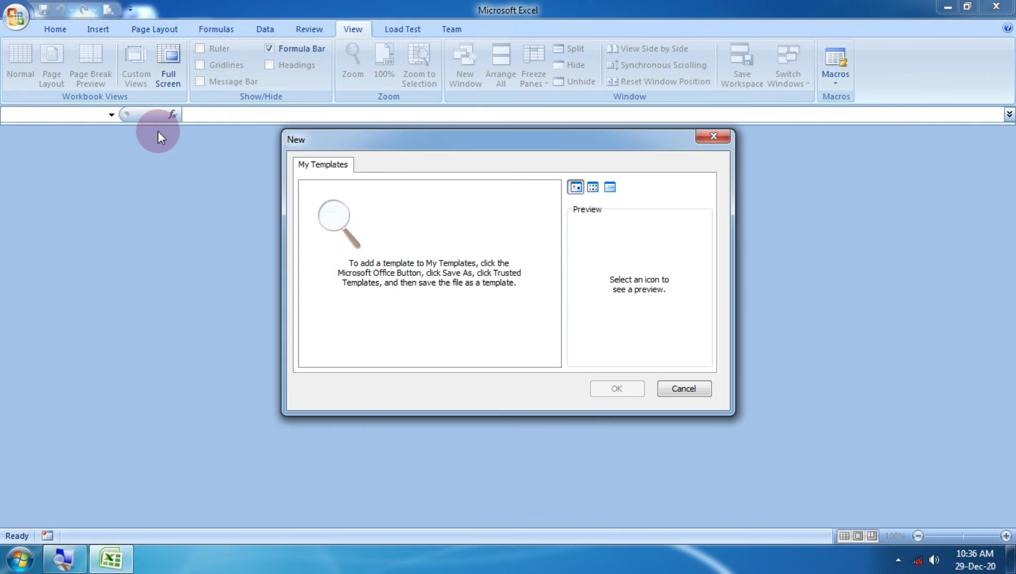
{"action": "left_click", "coordinate": [693, 392]}
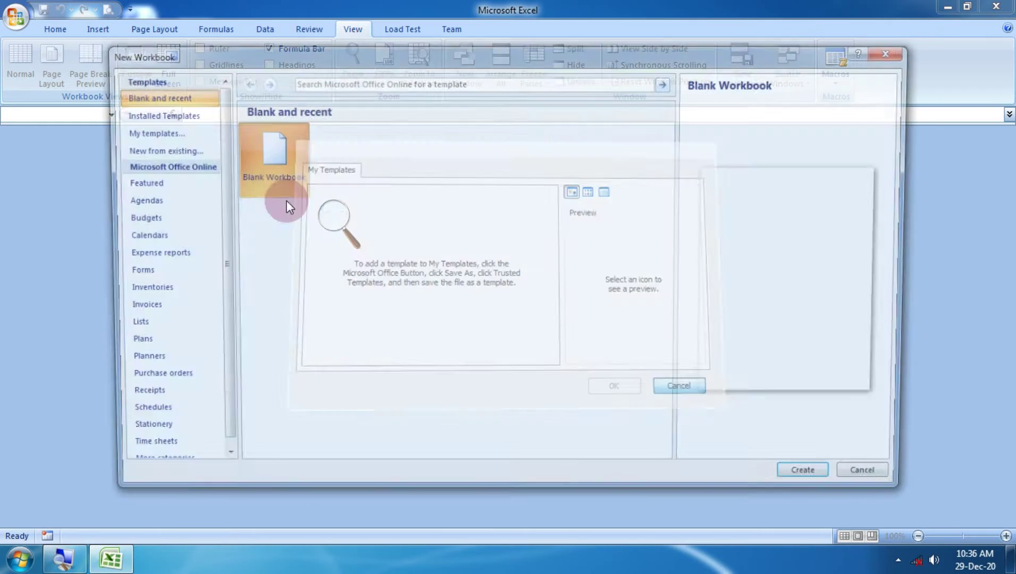
{"action": "left_click", "coordinate": [168, 119]}
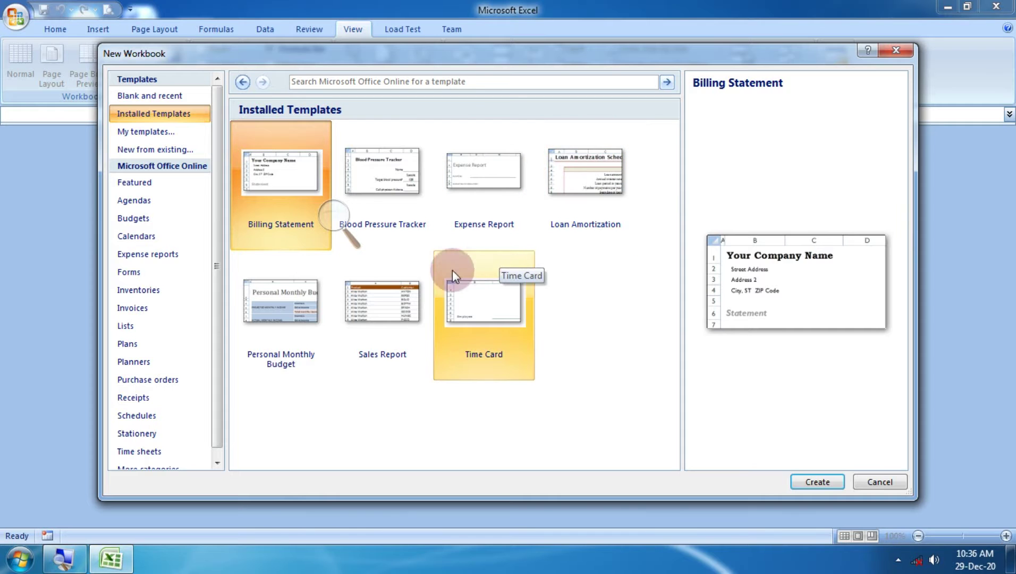
{"action": "left_click", "coordinate": [398, 295]}
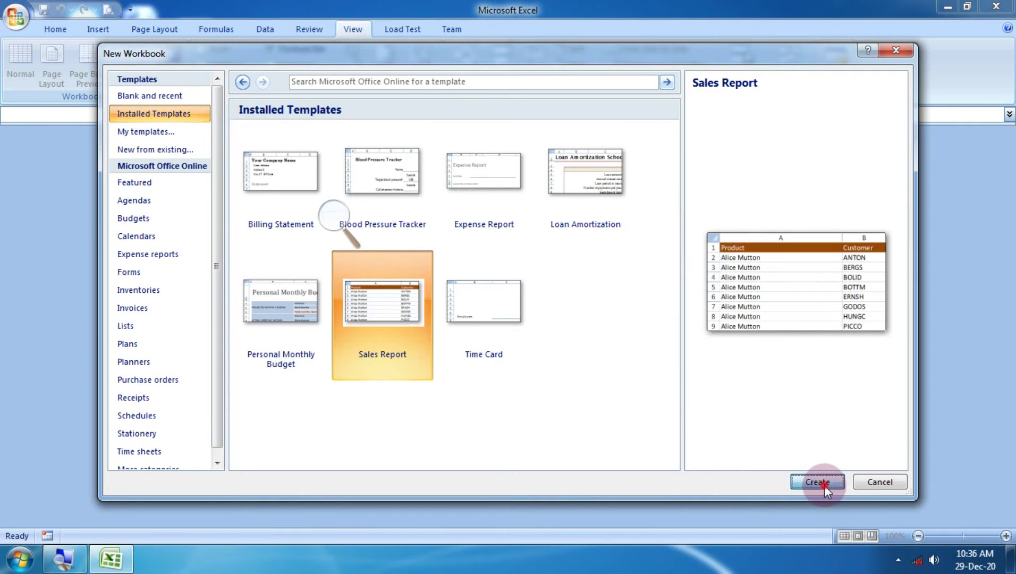
{"action": "left_click", "coordinate": [823, 483]}
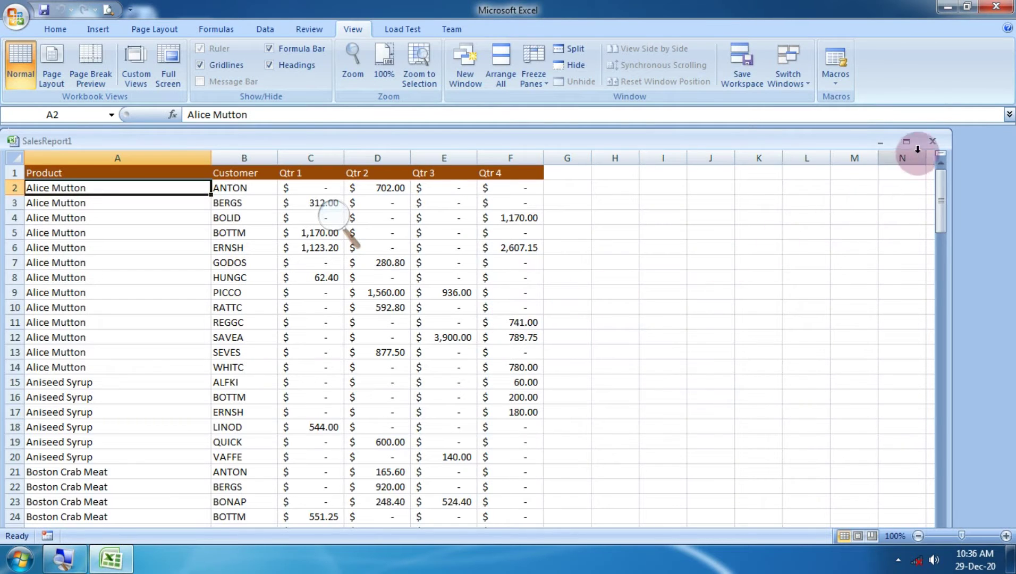
{"action": "left_click", "coordinate": [931, 141]}
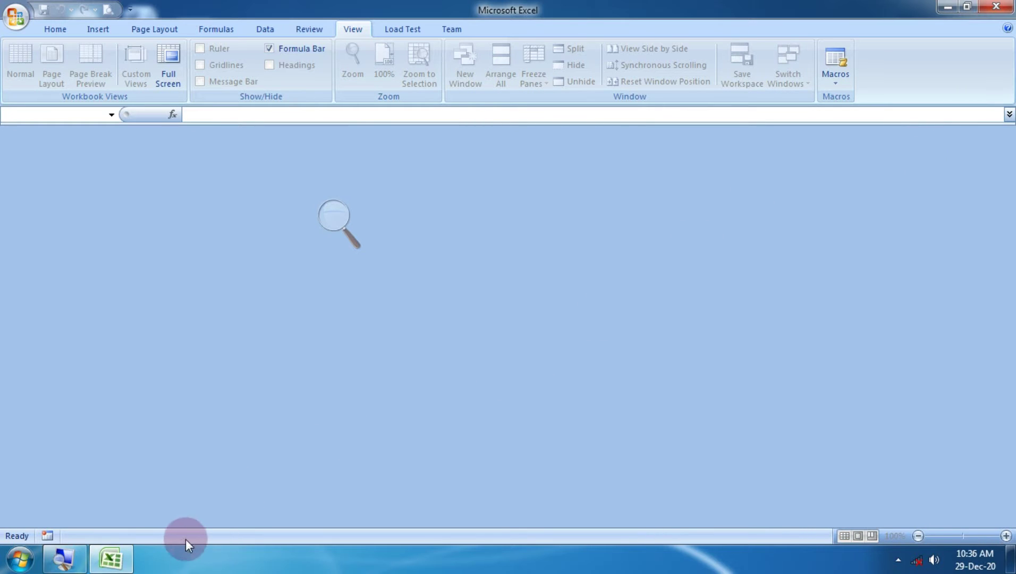
Reopen NAINA from Recent Documents and maximize its window.
{"action": "left_click", "coordinate": [16, 16]}
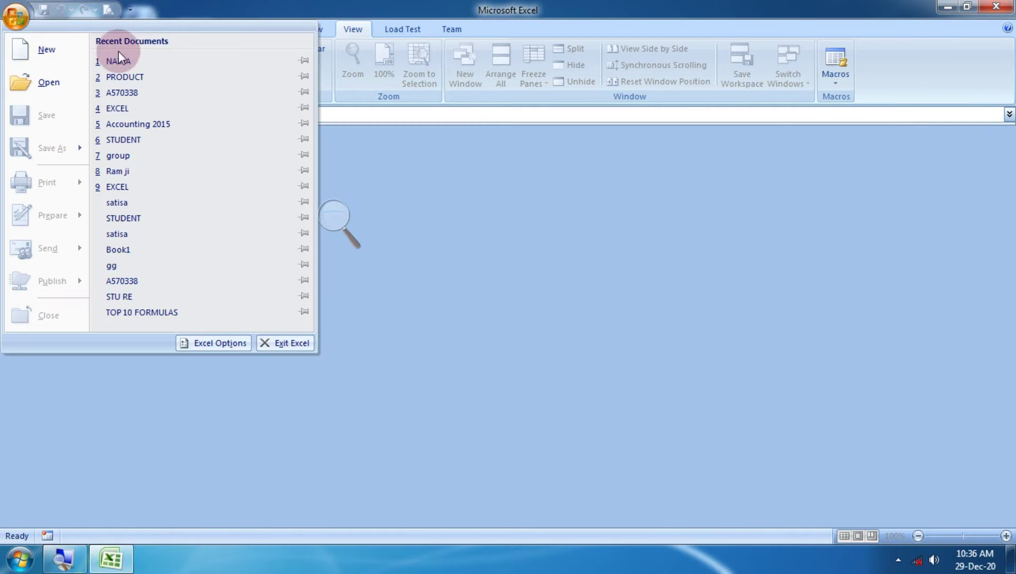
{"action": "left_click", "coordinate": [142, 61]}
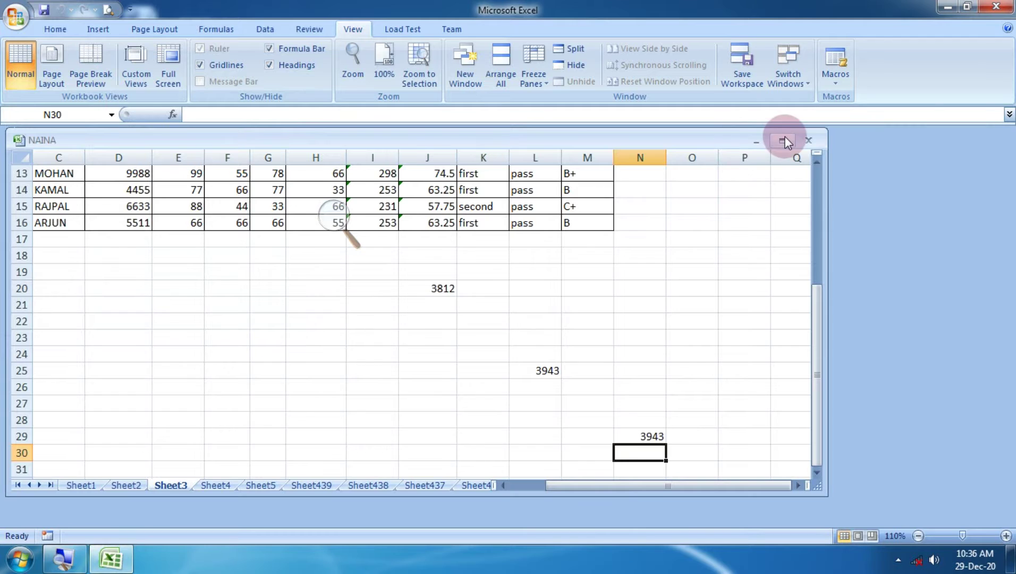
{"action": "left_click", "coordinate": [782, 141]}
{"action": "scroll", "coordinate": [681, 218], "scroll_direction": "up", "scroll_amount": 3}
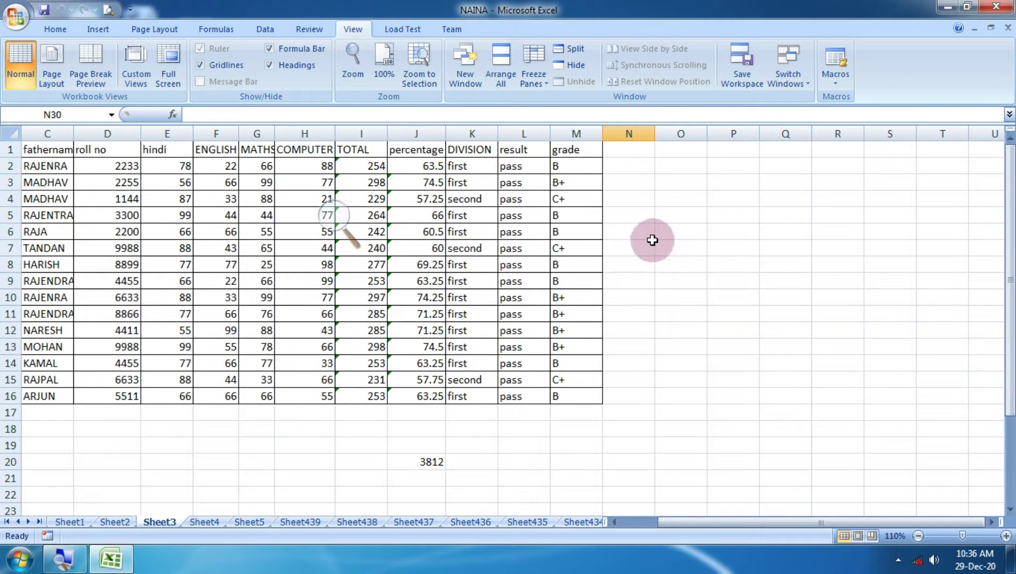
{"action": "left_click", "coordinate": [679, 232]}
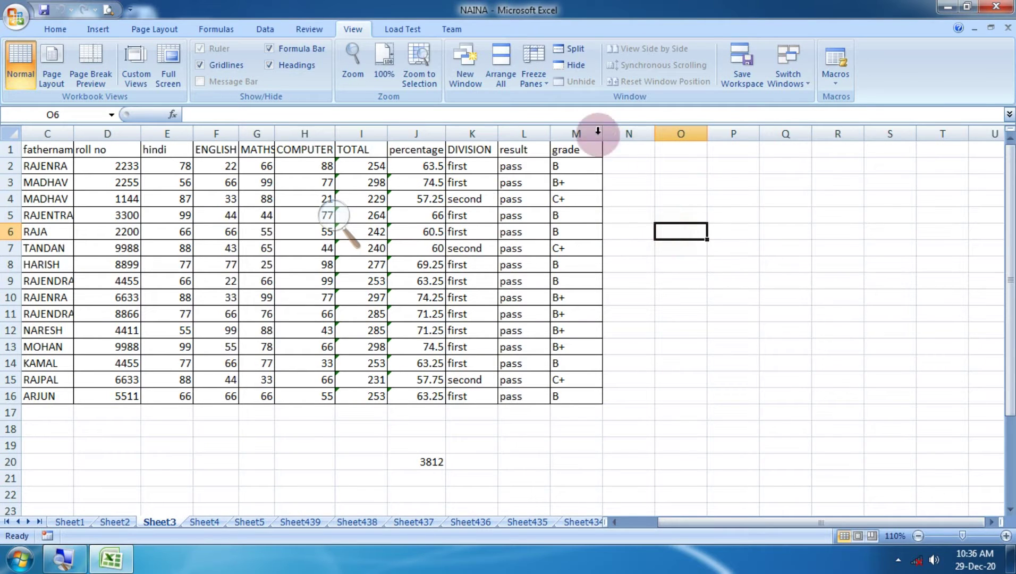
Freeze the top row, test it by scrolling, then unfreeze panes.
{"action": "left_click", "coordinate": [543, 79]}
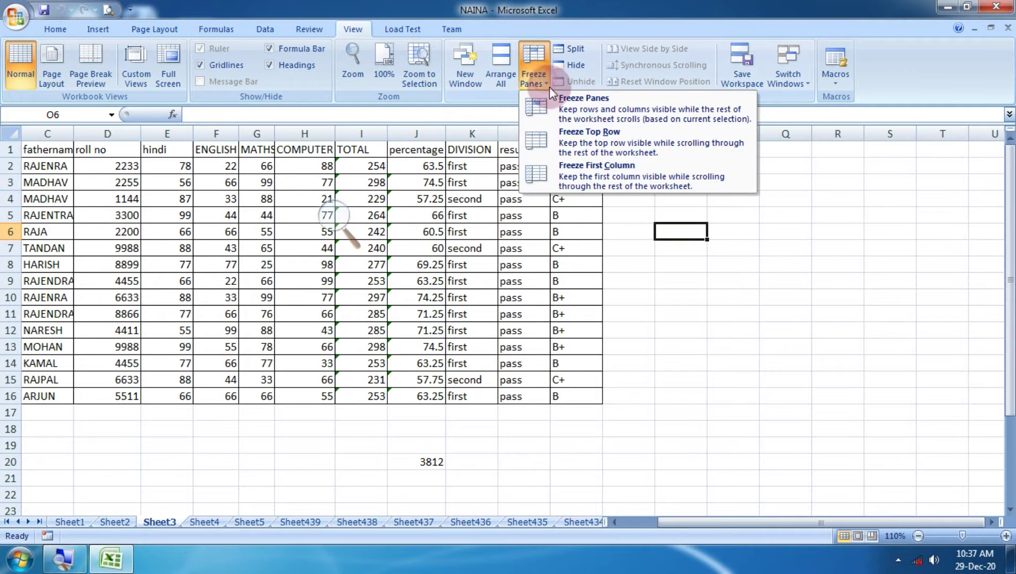
{"action": "left_click", "coordinate": [593, 143]}
{"action": "scroll", "coordinate": [556, 204], "scroll_direction": "down", "scroll_amount": 6}
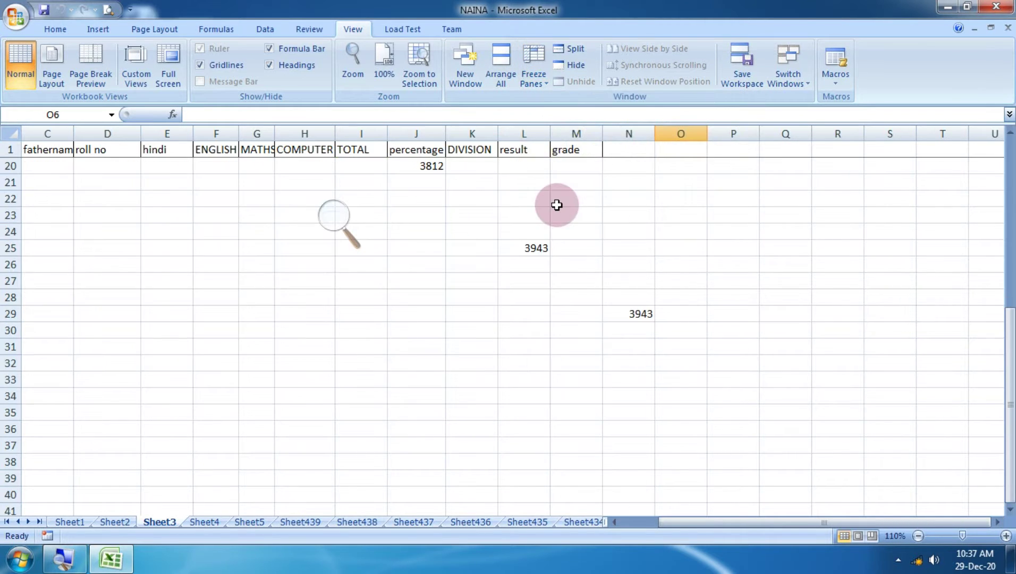
{"action": "scroll", "coordinate": [557, 204], "scroll_direction": "down", "scroll_amount": 20}
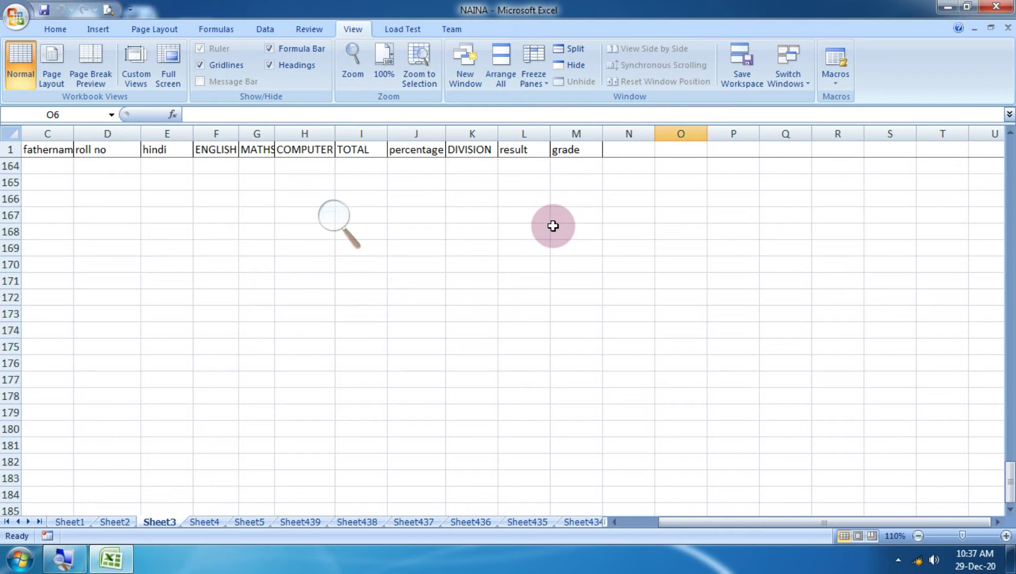
{"action": "scroll", "coordinate": [553, 226], "scroll_direction": "up", "scroll_amount": 20}
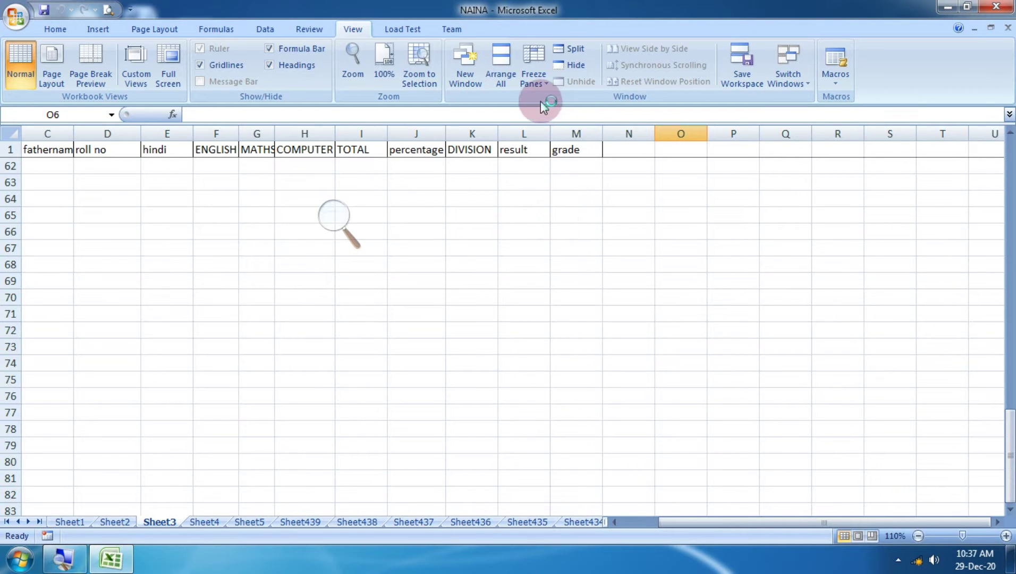
{"action": "left_click", "coordinate": [533, 77]}
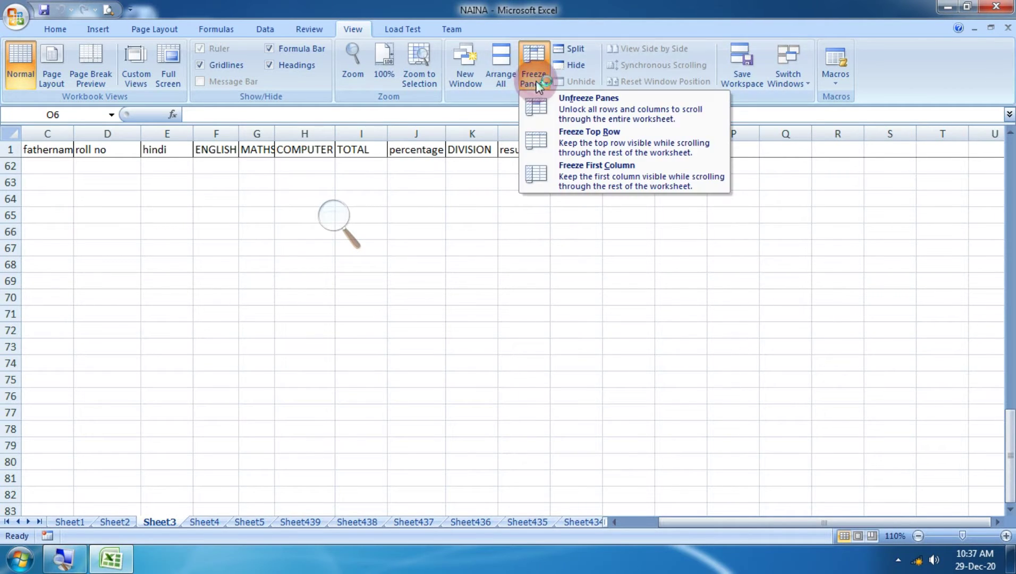
{"action": "left_click", "coordinate": [609, 123]}
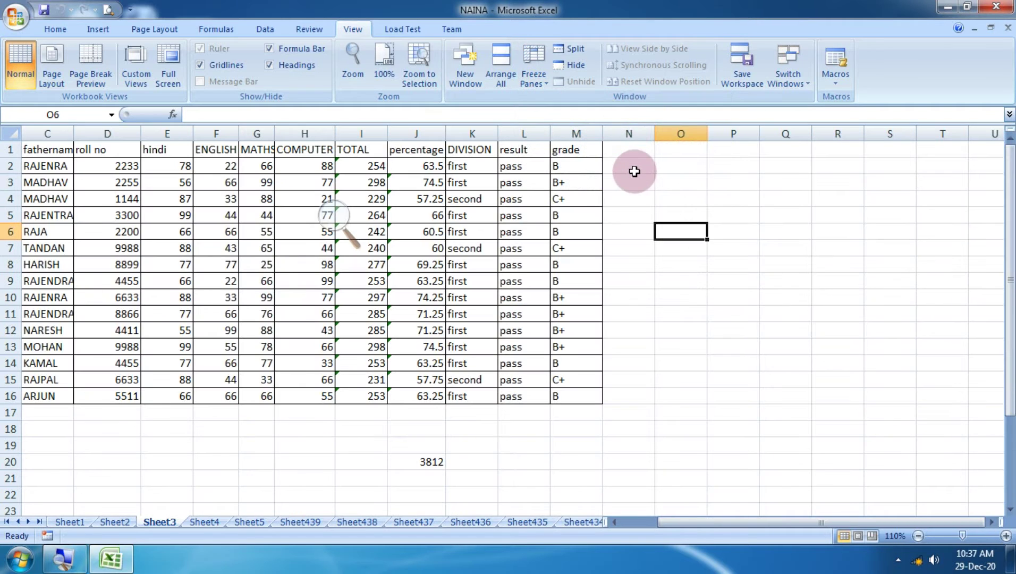
Freeze the first column, select a block from Q15, then unfreeze panes.
{"action": "left_click", "coordinate": [533, 84]}
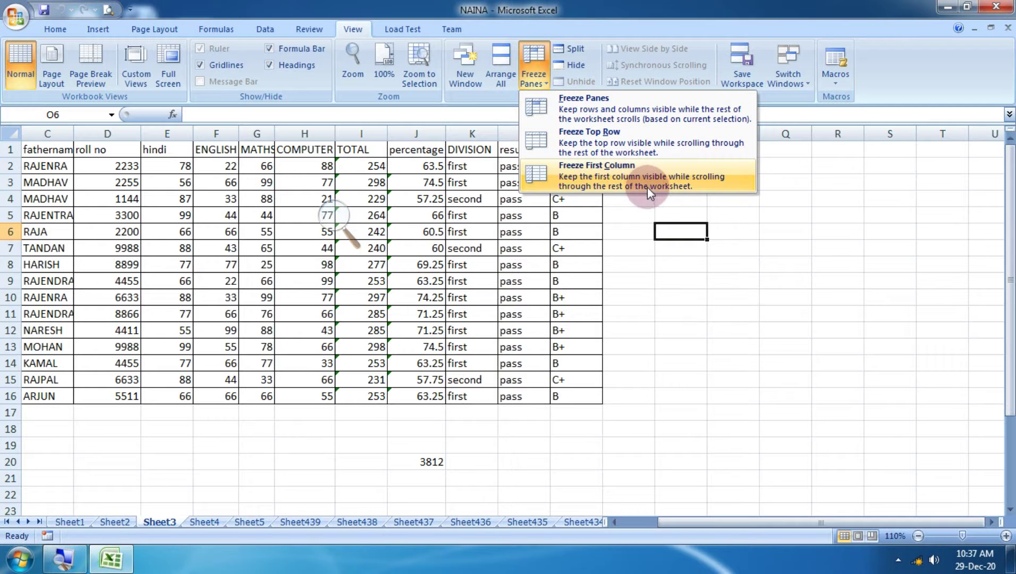
{"action": "left_click", "coordinate": [637, 178]}
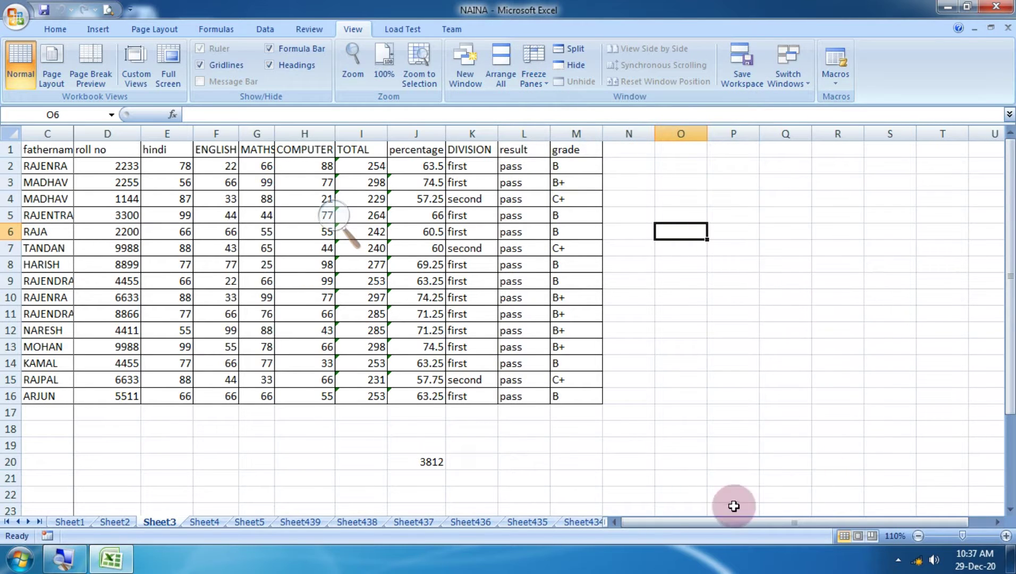
{"action": "left_click_drag", "start_coordinate": [702, 523], "coordinate": [722, 523]}
{"action": "left_click_drag", "start_coordinate": [724, 419], "coordinate": [1008, 398]}
{"action": "left_click_drag", "start_coordinate": [925, 523], "coordinate": [488, 463]}
{"action": "left_click", "coordinate": [532, 69]}
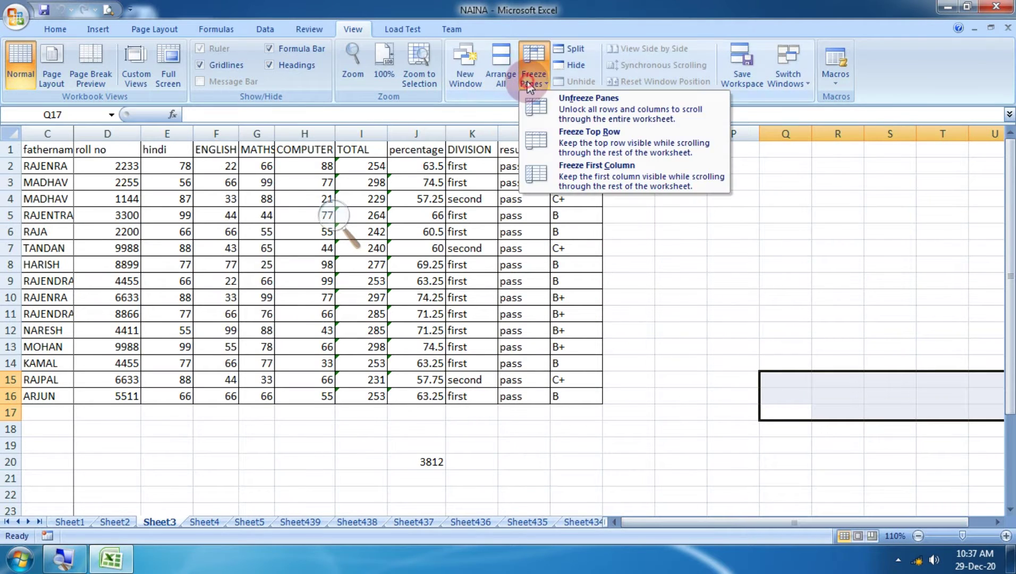
{"action": "left_click", "coordinate": [547, 104]}
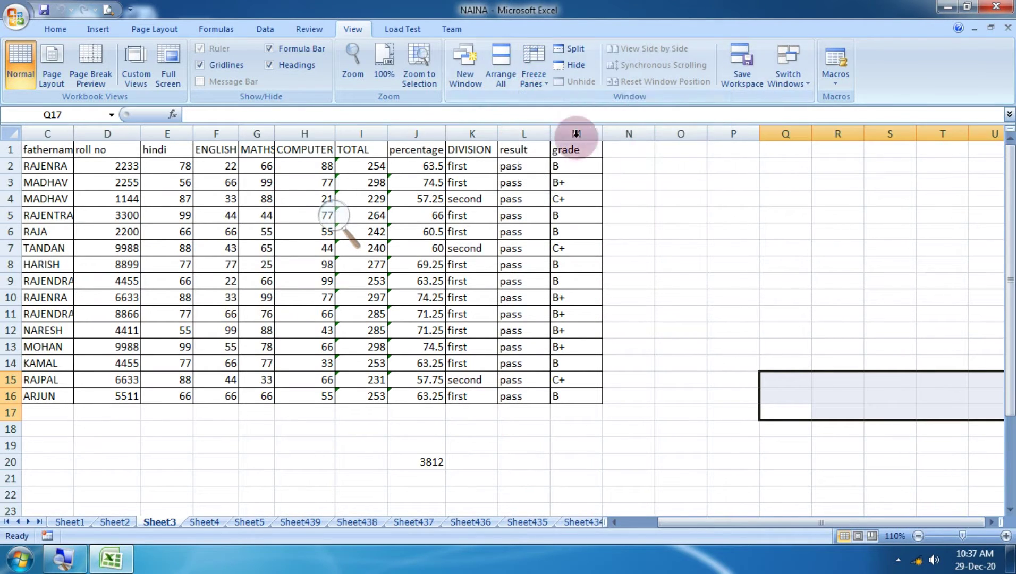
Split Sheet3 into four panes at Q17 and resize them toward column L, row 12.
{"action": "left_click", "coordinate": [577, 53]}
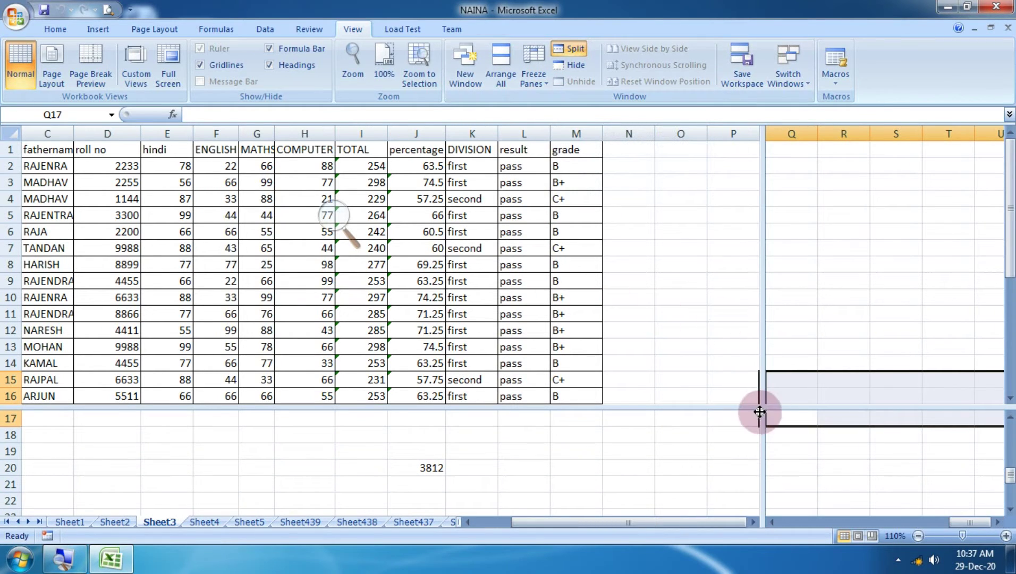
{"action": "left_click_drag", "start_coordinate": [768, 401], "coordinate": [522, 340]}
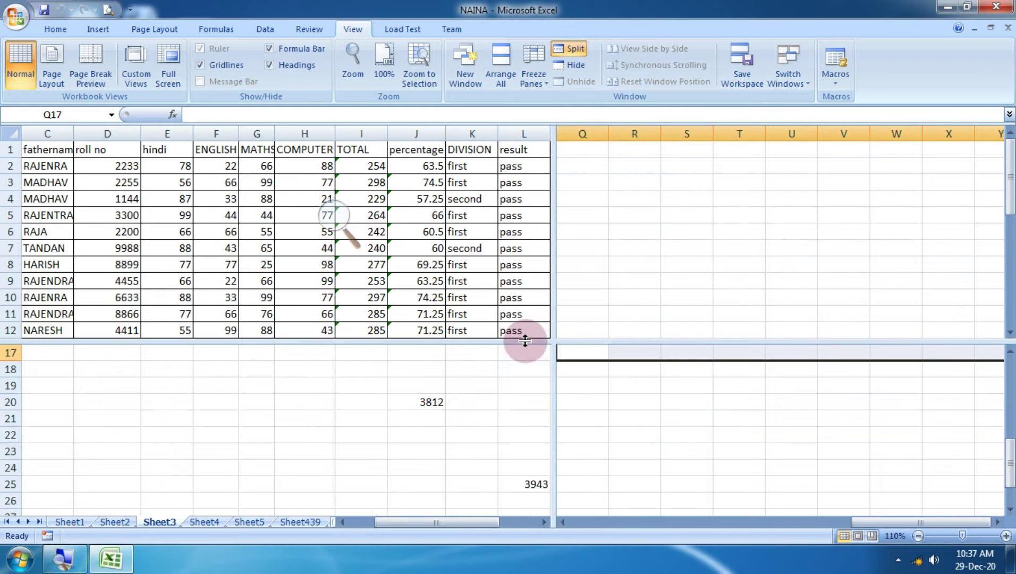
{"action": "left_click", "coordinate": [427, 281]}
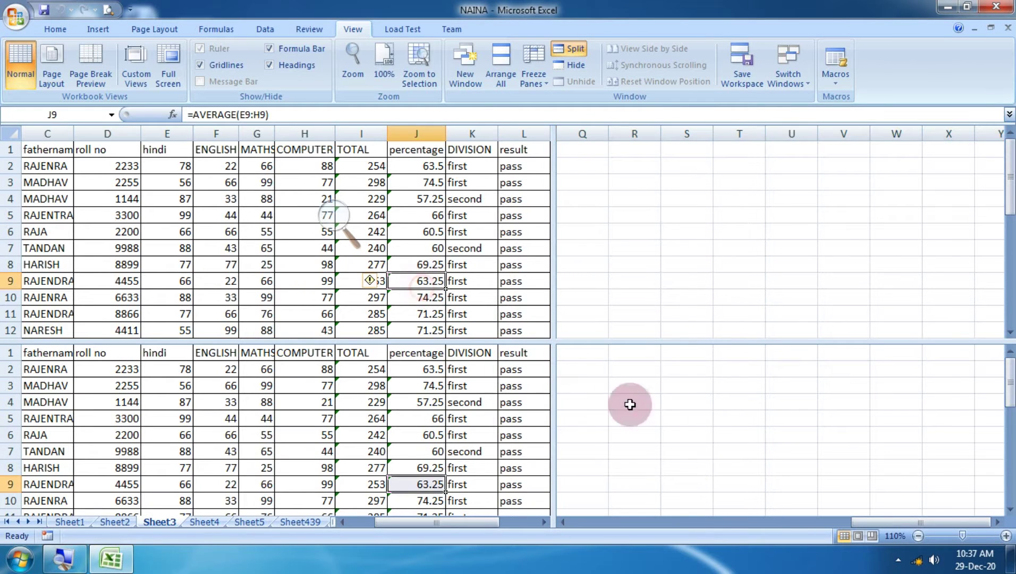
{"action": "left_click", "coordinate": [716, 231]}
{"action": "scroll", "coordinate": [726, 235], "scroll_direction": "down", "scroll_amount": 20}
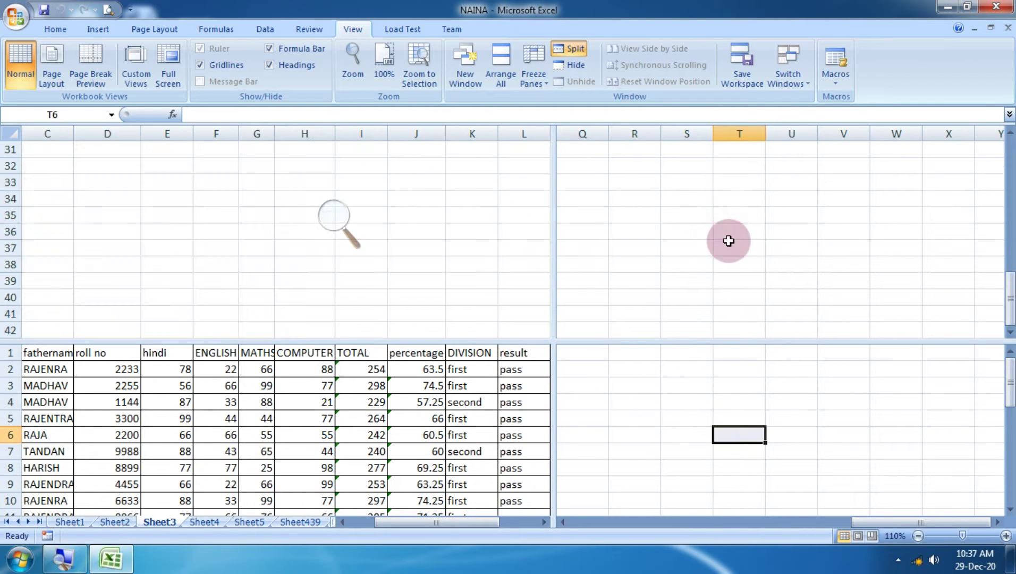
{"action": "scroll", "coordinate": [728, 246], "scroll_direction": "up", "scroll_amount": 16}
{"action": "scroll", "coordinate": [726, 239], "scroll_direction": "down", "scroll_amount": 8}
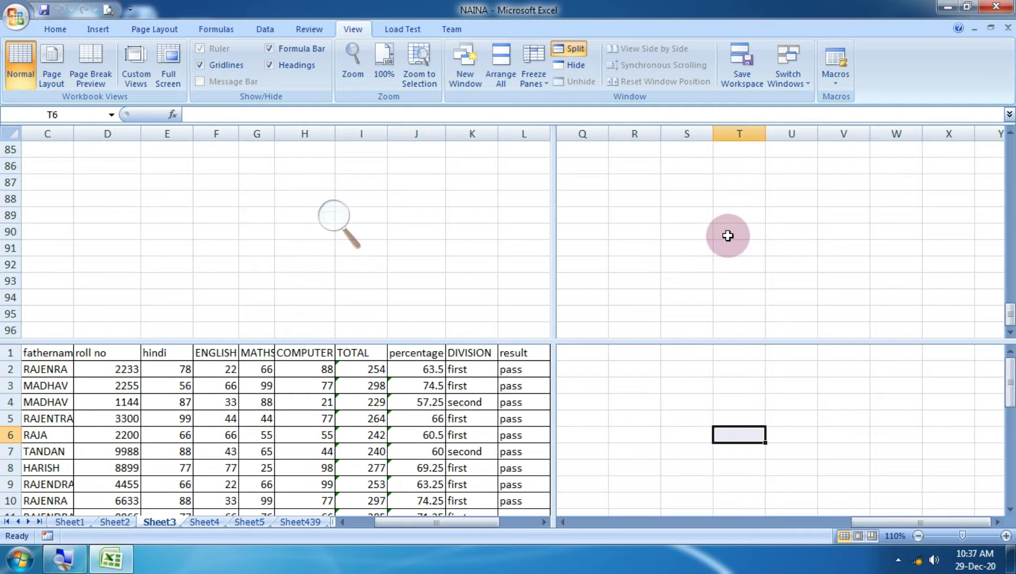
{"action": "scroll", "coordinate": [727, 234], "scroll_direction": "up", "scroll_amount": 12}
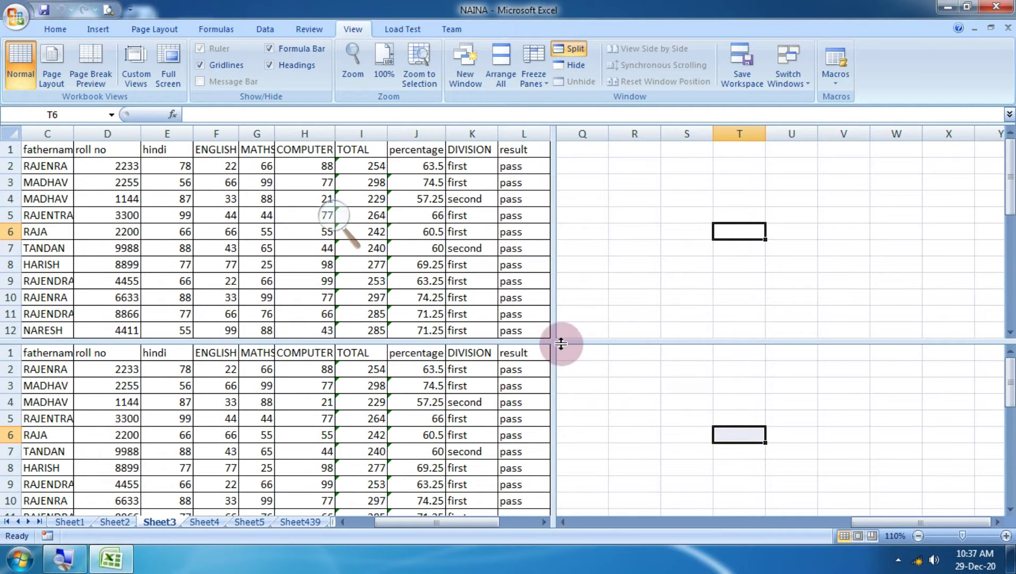
{"action": "left_click_drag", "start_coordinate": [558, 343], "coordinate": [533, 332]}
{"action": "left_click", "coordinate": [680, 266]}
{"action": "scroll", "coordinate": [818, 270], "scroll_direction": "down", "scroll_amount": 20}
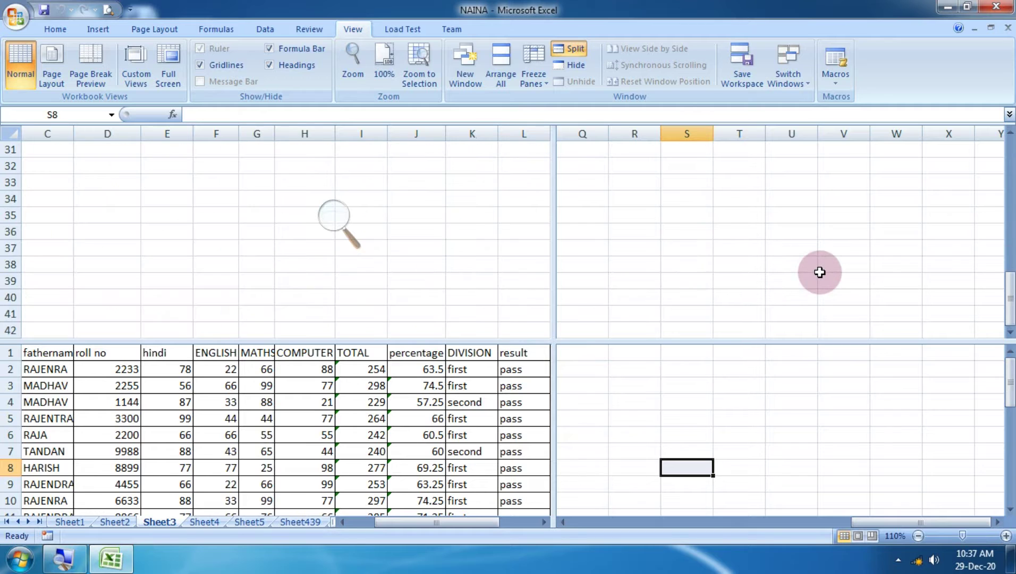
{"action": "scroll", "coordinate": [819, 272], "scroll_direction": "up", "scroll_amount": 20}
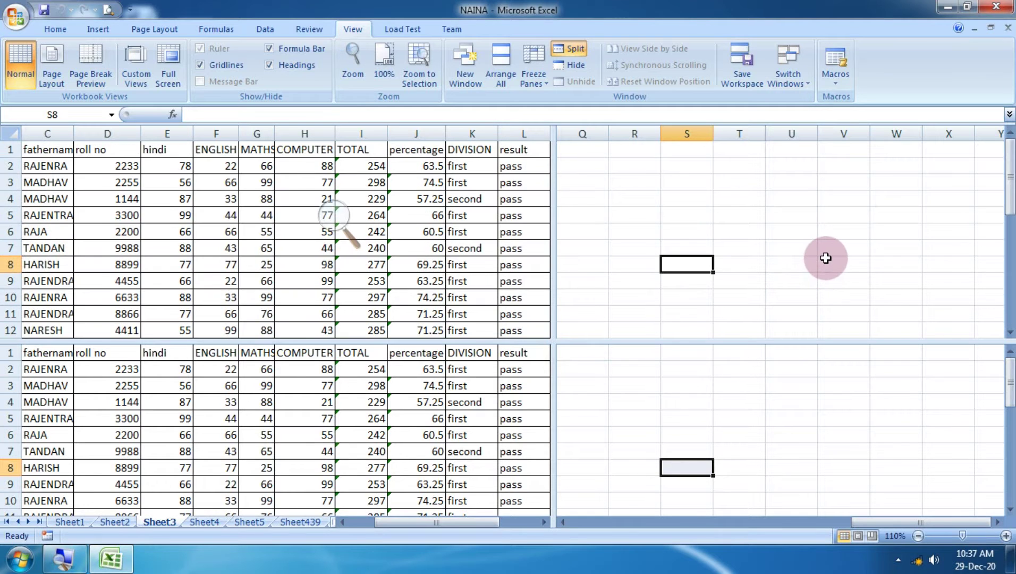
{"action": "left_click", "coordinate": [738, 387]}
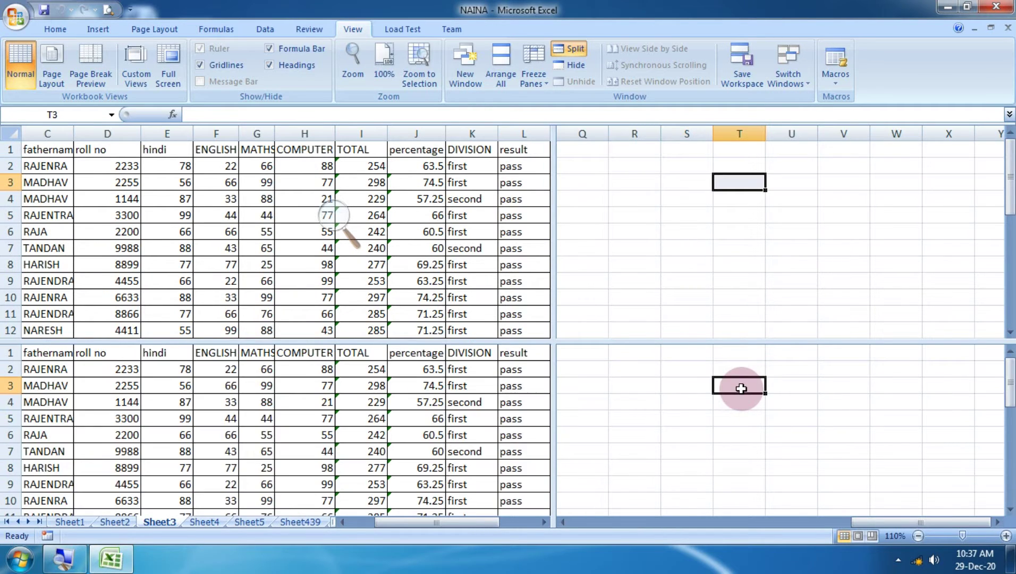
Enter the test text 'FGDFGD' in cell S3.
{"action": "left_click", "coordinate": [703, 389]}
{"action": "type", "text": "FGDFGD"}
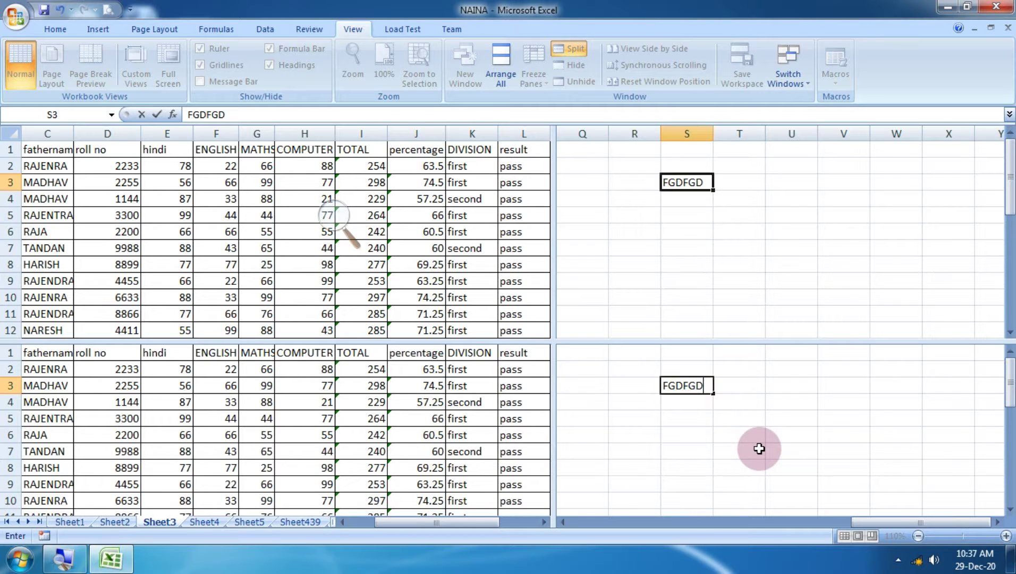
{"action": "scroll", "coordinate": [757, 445], "scroll_direction": "down", "scroll_amount": 20}
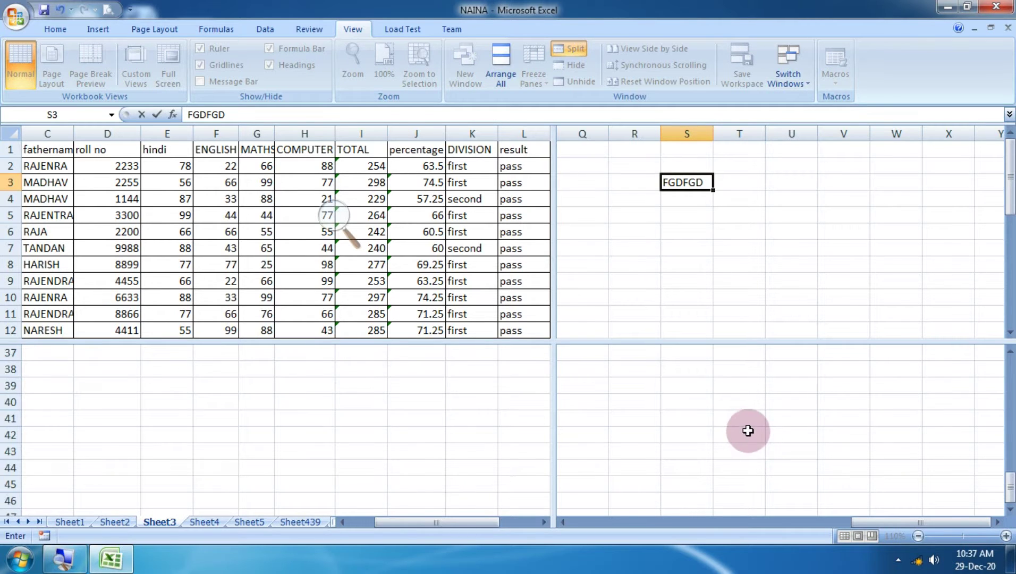
{"action": "scroll", "coordinate": [751, 440], "scroll_direction": "up", "scroll_amount": 20}
{"action": "left_click", "coordinate": [713, 248]}
{"action": "scroll", "coordinate": [712, 248], "scroll_direction": "down", "scroll_amount": 14}
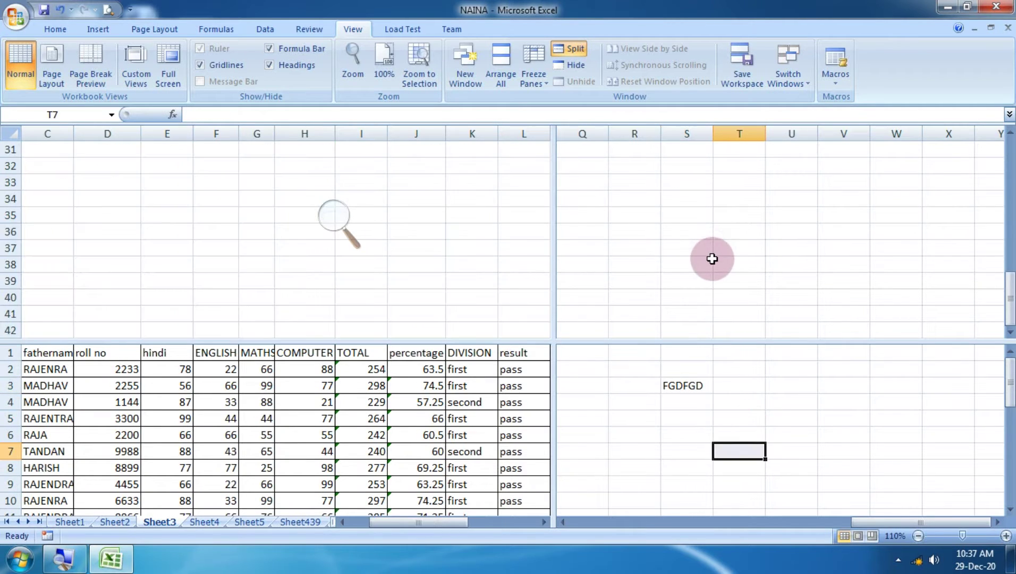
{"action": "scroll", "coordinate": [711, 263], "scroll_direction": "up", "scroll_amount": 10}
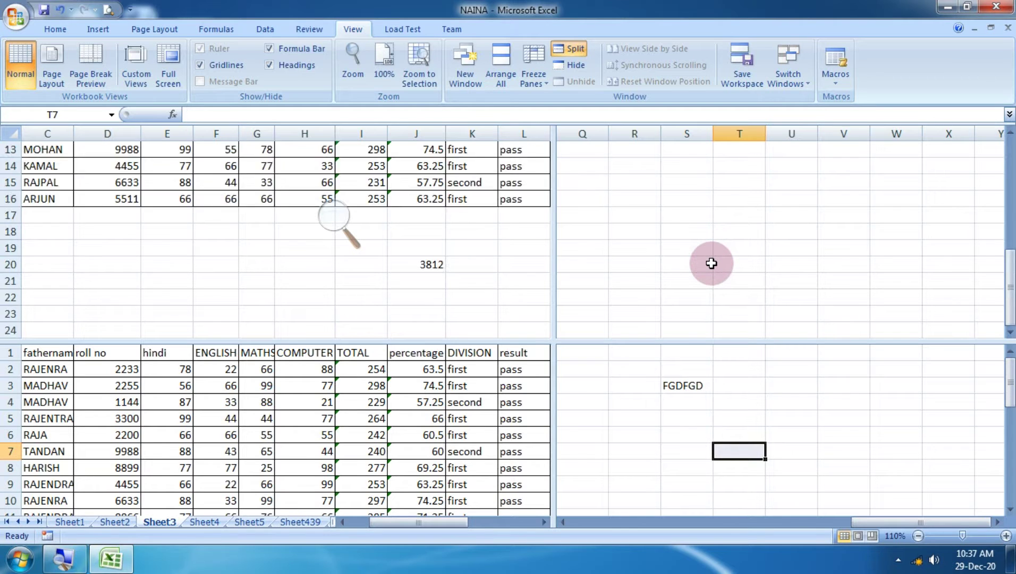
{"action": "scroll", "coordinate": [709, 264], "scroll_direction": "down", "scroll_amount": 11}
{"action": "scroll", "coordinate": [709, 267], "scroll_direction": "up", "scroll_amount": 7}
{"action": "scroll", "coordinate": [709, 267], "scroll_direction": "up", "scroll_amount": 2}
Enter 87 in cell S26, then turn off the window split.
{"action": "left_click", "coordinate": [709, 264]}
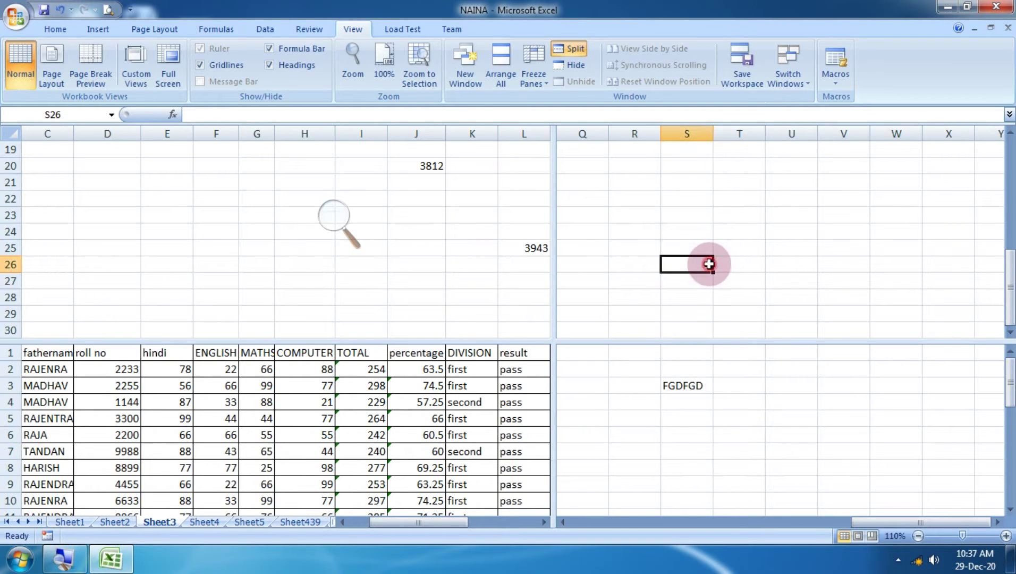
{"action": "type", "text": "87687"}
{"action": "scroll", "coordinate": [871, 327], "scroll_direction": "down", "scroll_amount": 10}
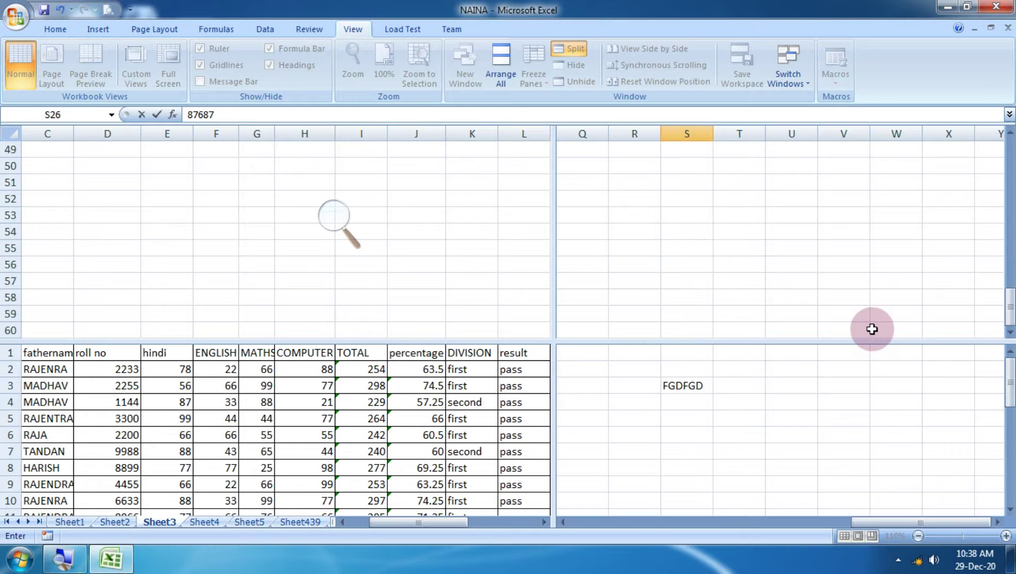
{"action": "scroll", "coordinate": [871, 329], "scroll_direction": "up", "scroll_amount": 4}
{"action": "scroll", "coordinate": [870, 326], "scroll_direction": "up", "scroll_amount": 10}
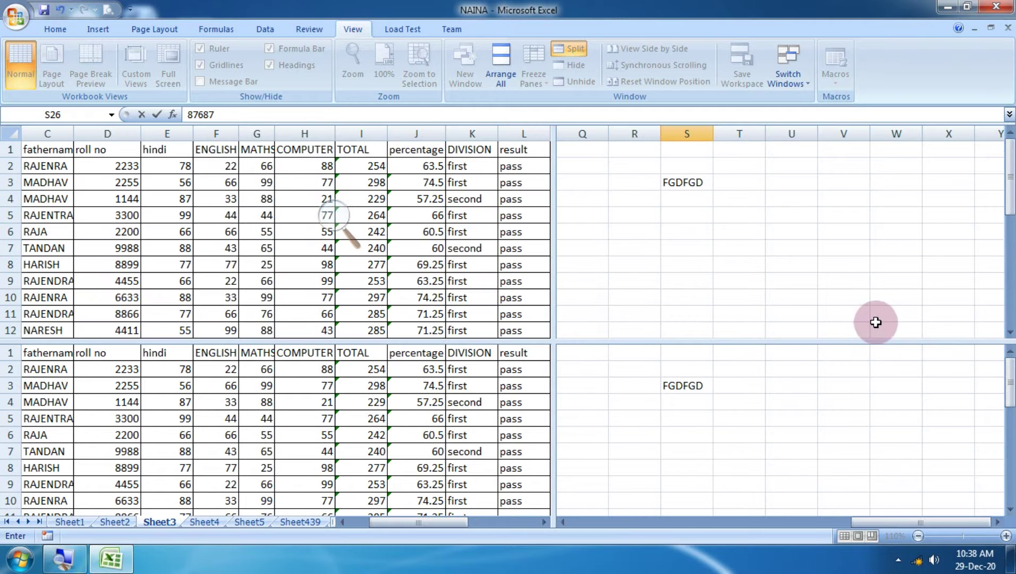
{"action": "left_click", "coordinate": [710, 428]}
{"action": "scroll", "coordinate": [706, 433], "scroll_direction": "down", "scroll_amount": 4}
{"action": "scroll", "coordinate": [706, 433], "scroll_direction": "up", "scroll_amount": 2}
{"action": "scroll", "coordinate": [707, 433], "scroll_direction": "down", "scroll_amount": 7}
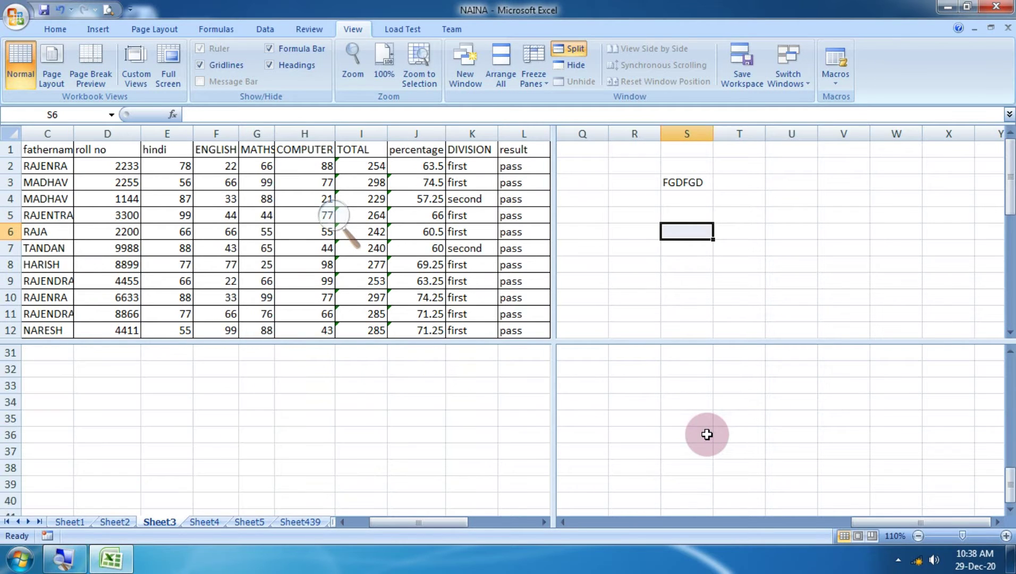
{"action": "scroll", "coordinate": [709, 434], "scroll_direction": "up", "scroll_amount": 9}
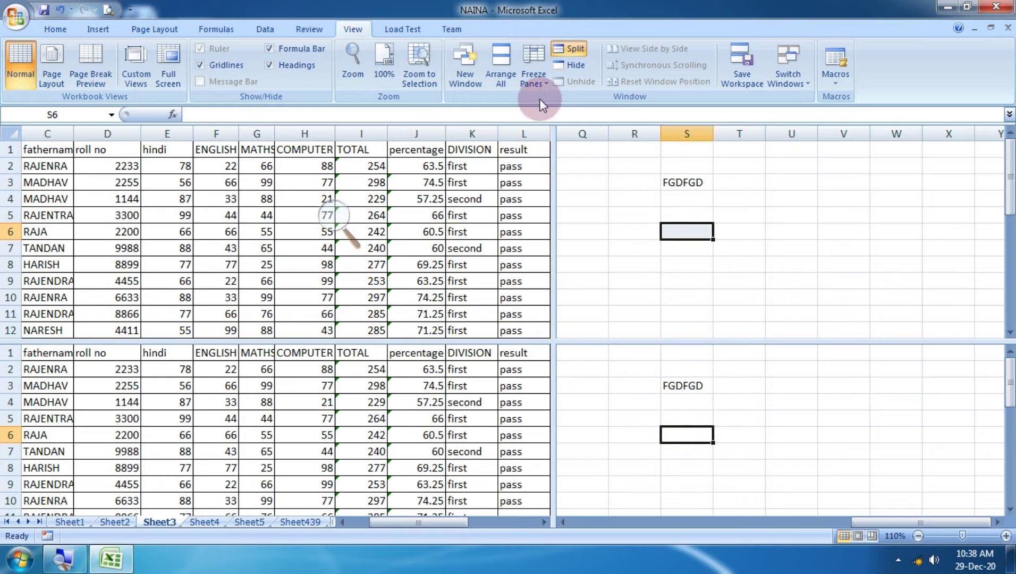
{"action": "left_click", "coordinate": [580, 47]}
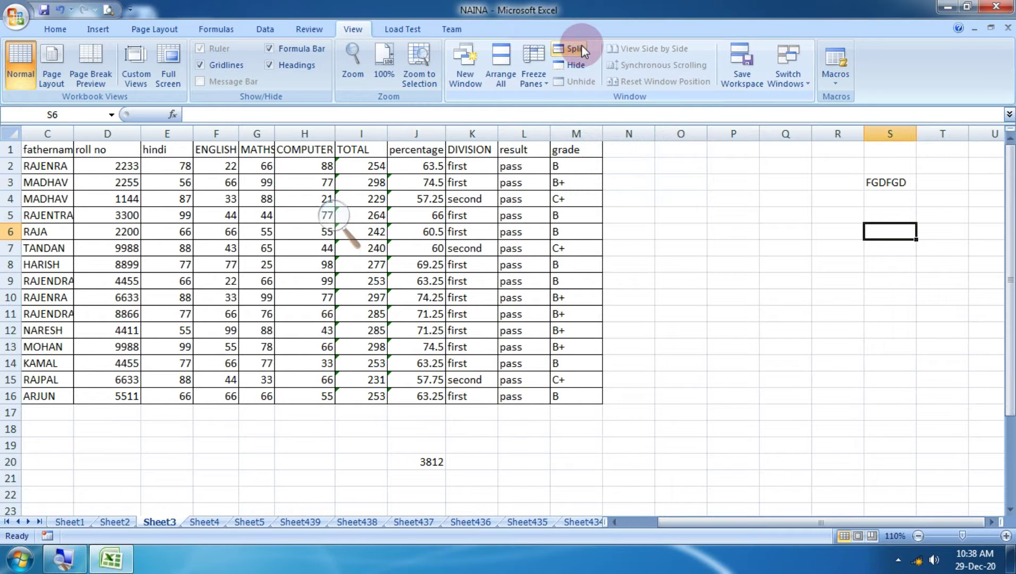
Reset Windows Magnifier to 100% and close it, returning to Excel's Page Layout tab.
{"action": "left_click", "coordinate": [945, 6]}
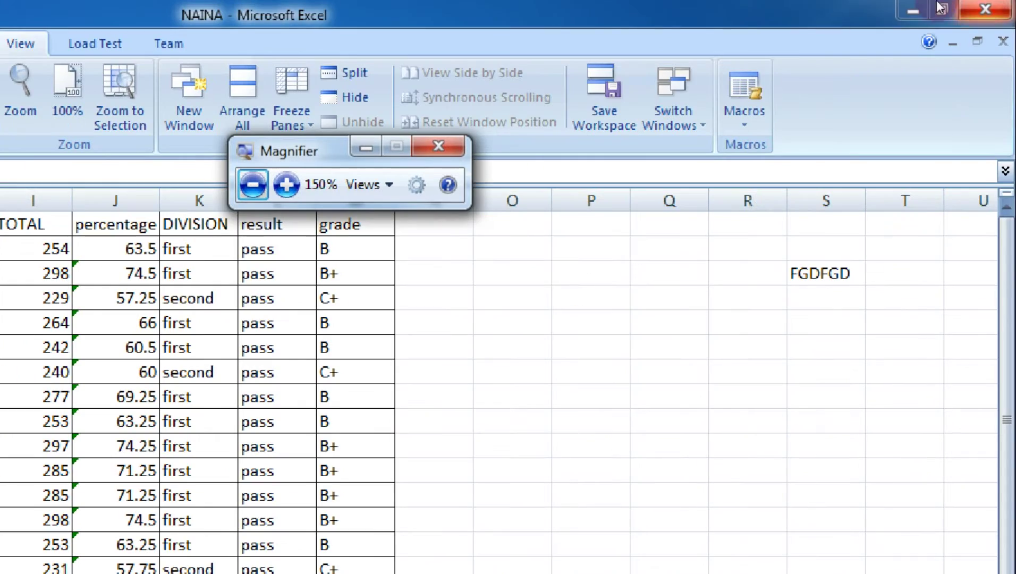
{"action": "key", "text": "super+minus"}
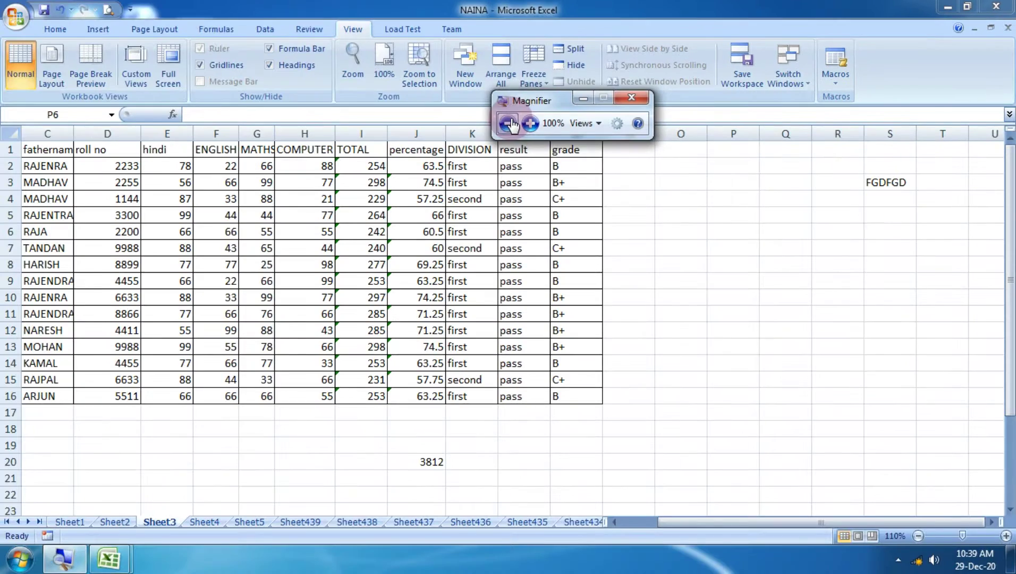
{"action": "left_click", "coordinate": [164, 29]}
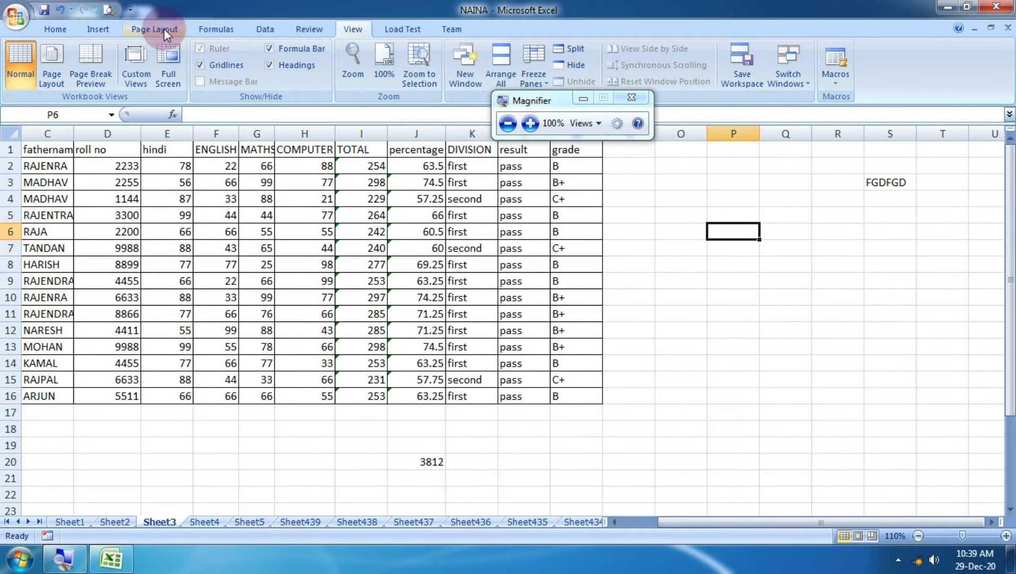
{"action": "left_click", "coordinate": [165, 29]}
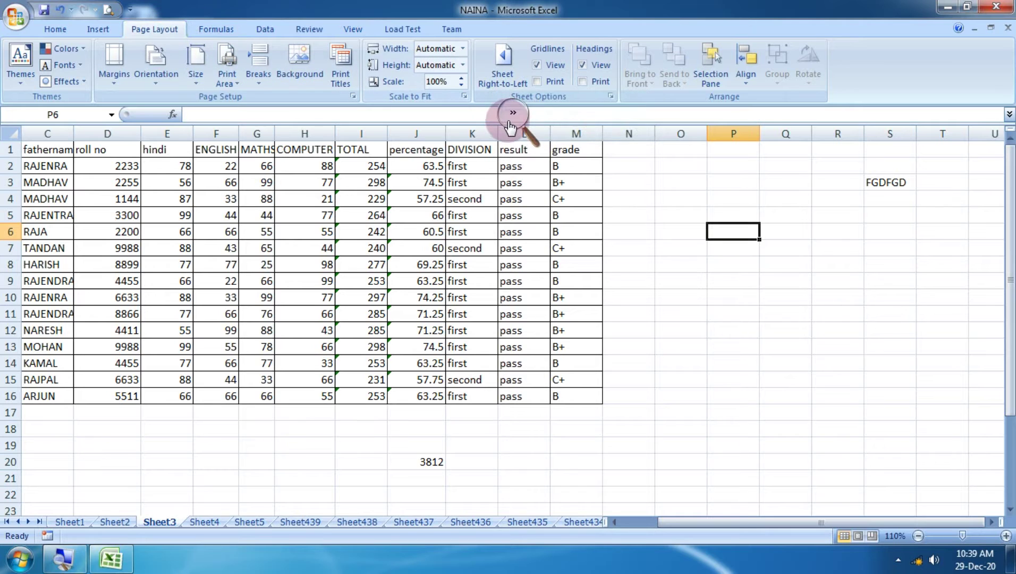
{"action": "left_click", "coordinate": [513, 113]}
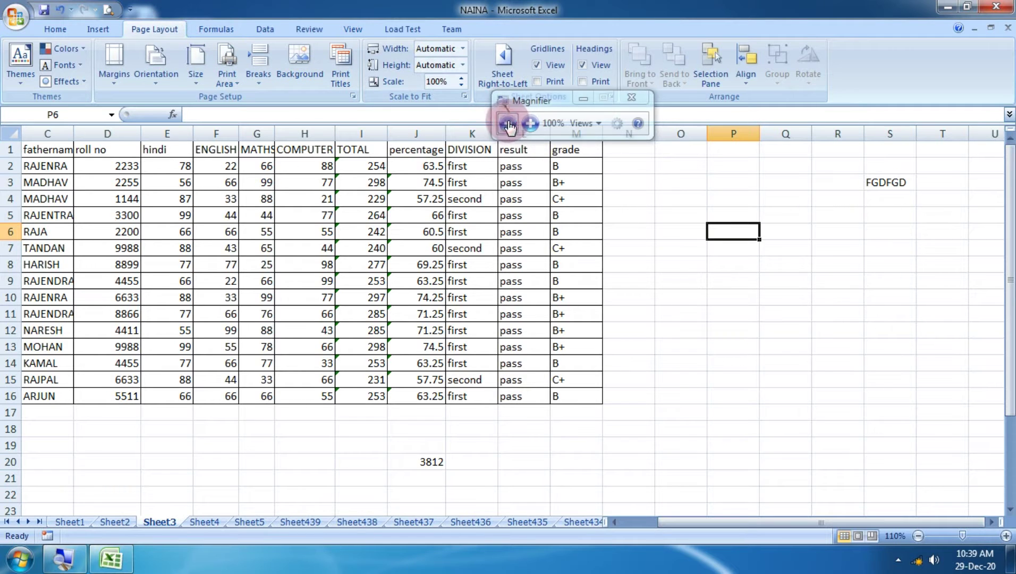
{"action": "left_click", "coordinate": [639, 102]}
Zoom the sheet to 130% and inspect the percentage formula in J7.
{"action": "left_click", "coordinate": [690, 277]}
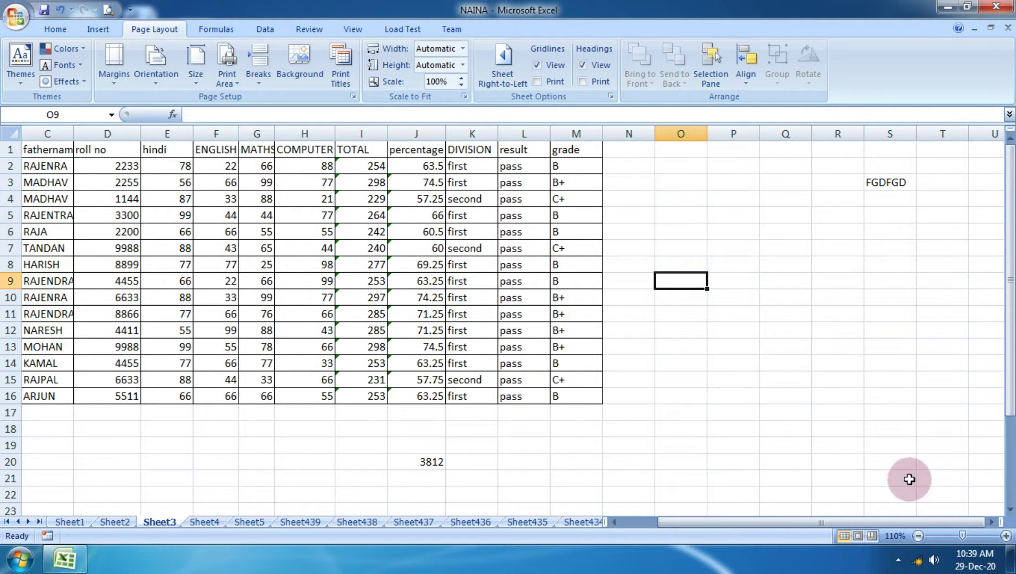
{"action": "left_click", "coordinate": [1005, 535]}
{"action": "left_click", "coordinate": [1004, 536]}
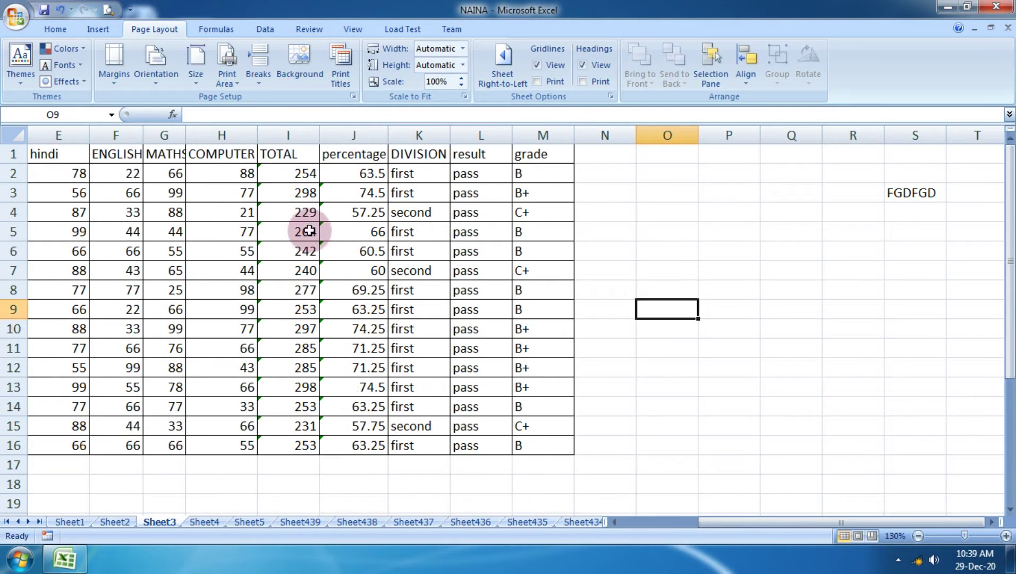
{"action": "left_click", "coordinate": [323, 265]}
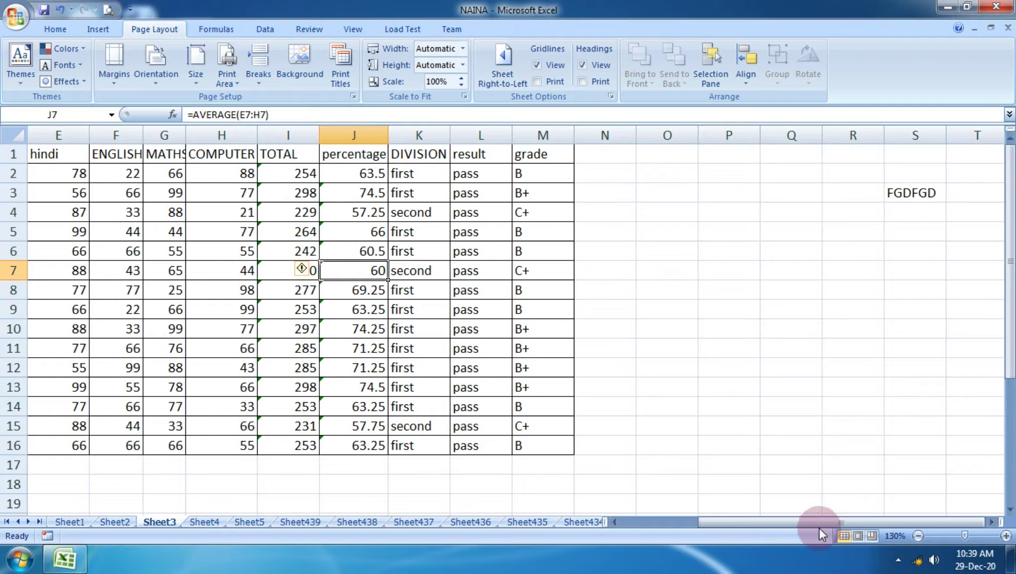
{"action": "left_click_drag", "start_coordinate": [819, 527], "coordinate": [576, 495]}
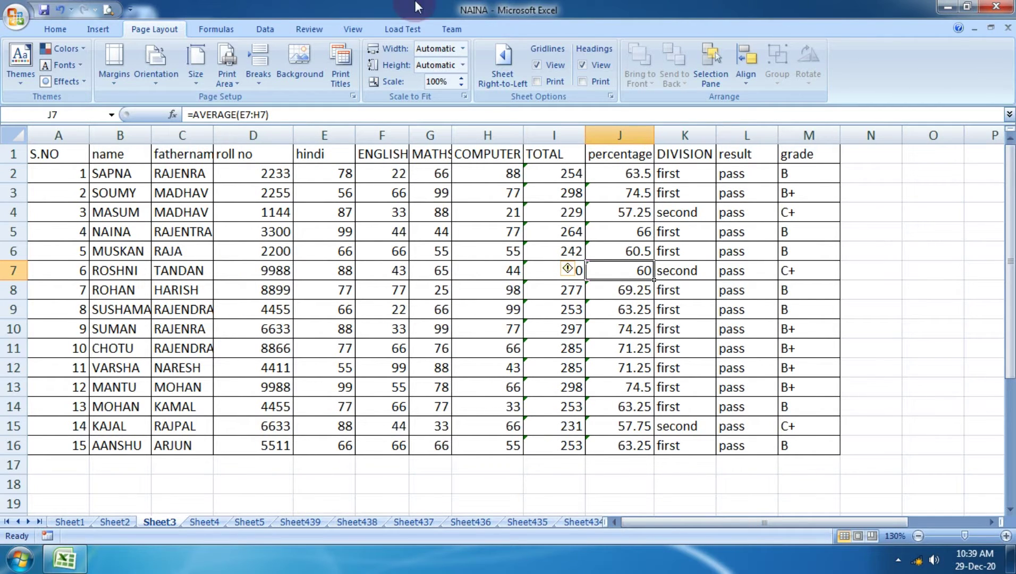
Open Print Preview of Sheet3 (page 1 of 2), zoom the page, and open Page Setup.
{"action": "left_click", "coordinate": [17, 24]}
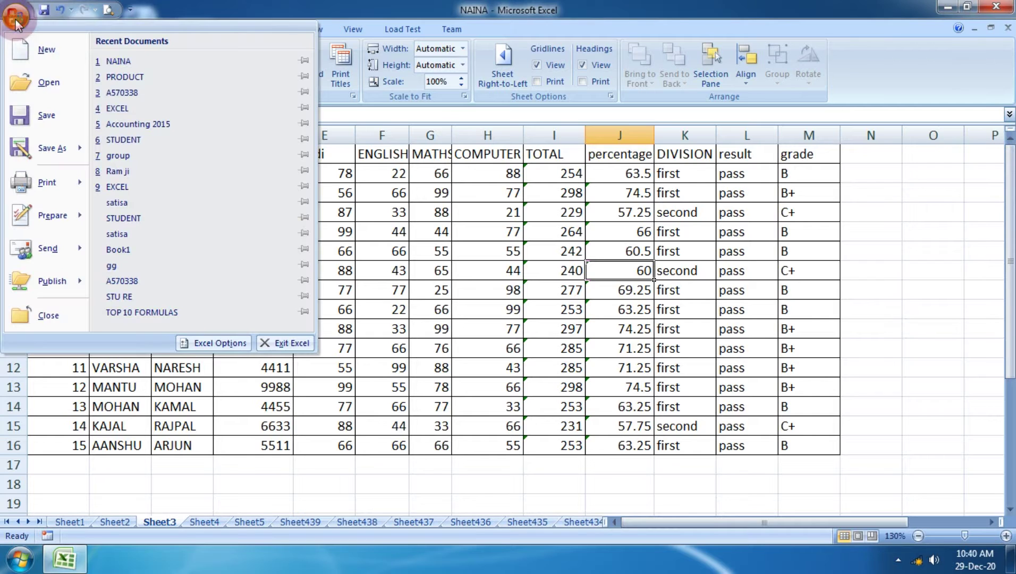
{"action": "mouse_move", "coordinate": [29, 181]}
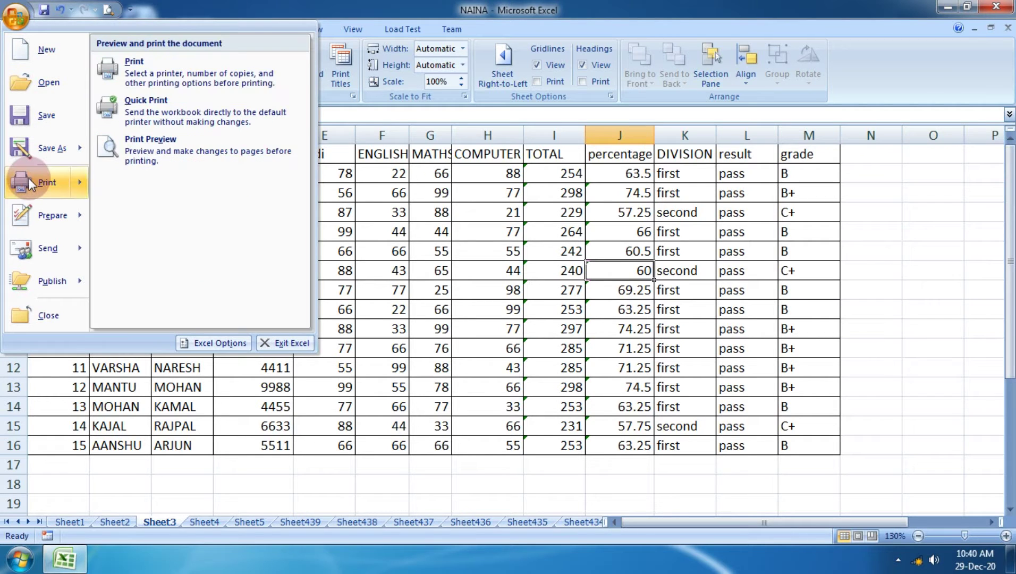
{"action": "left_click", "coordinate": [167, 153]}
{"action": "left_click", "coordinate": [412, 199]}
{"action": "scroll", "coordinate": [584, 230], "scroll_direction": "up", "scroll_amount": 3}
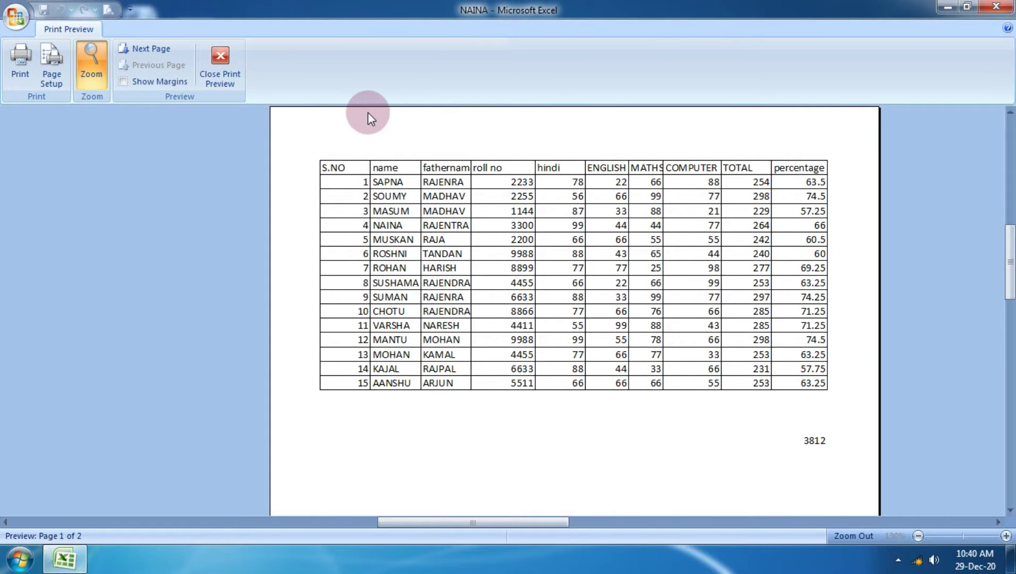
{"action": "left_click", "coordinate": [46, 70]}
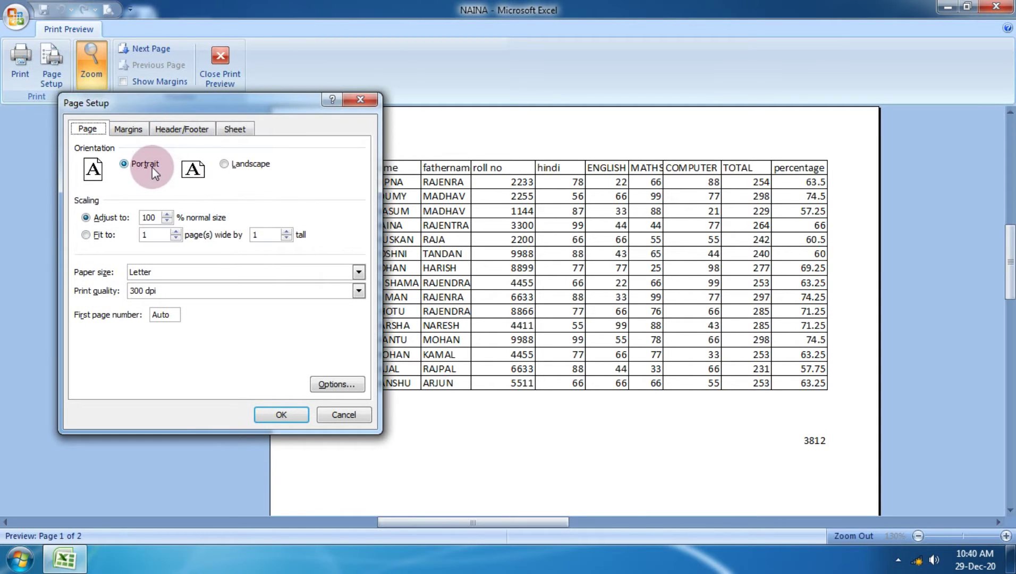
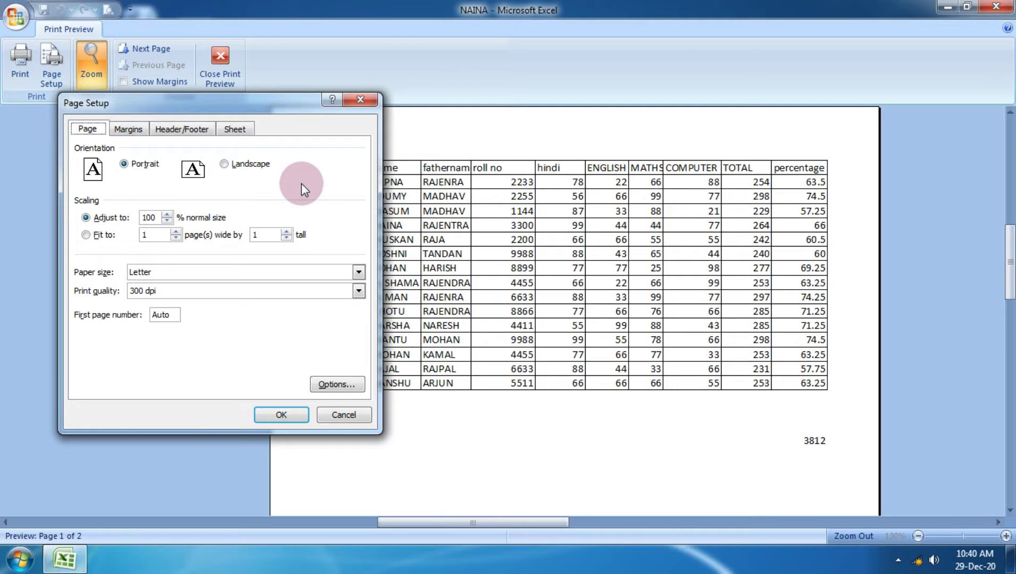
Set the Page Setup orientation to Landscape so columns through grade fit on page one.
{"action": "left_click", "coordinate": [225, 164]}
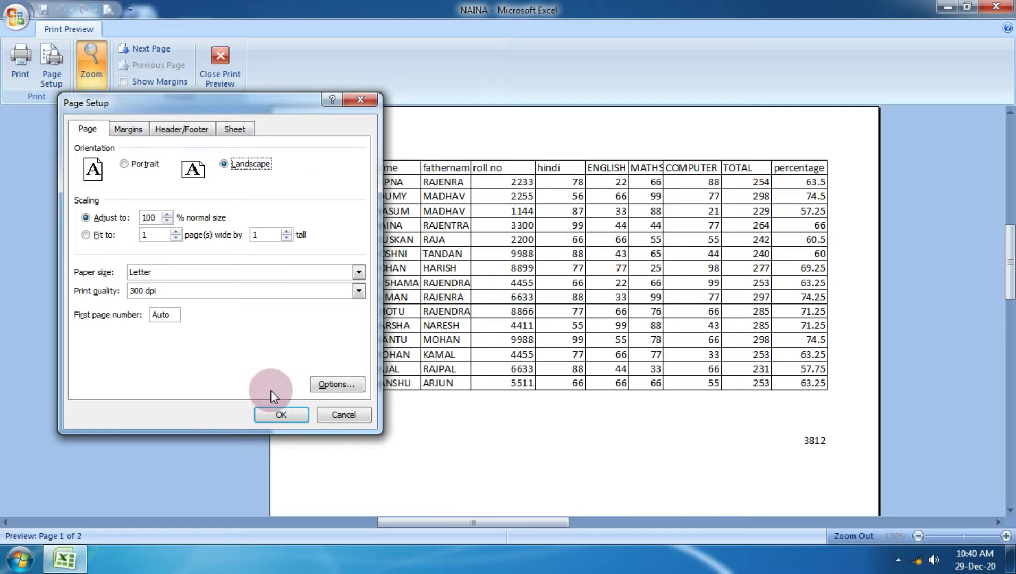
{"action": "left_click", "coordinate": [273, 418]}
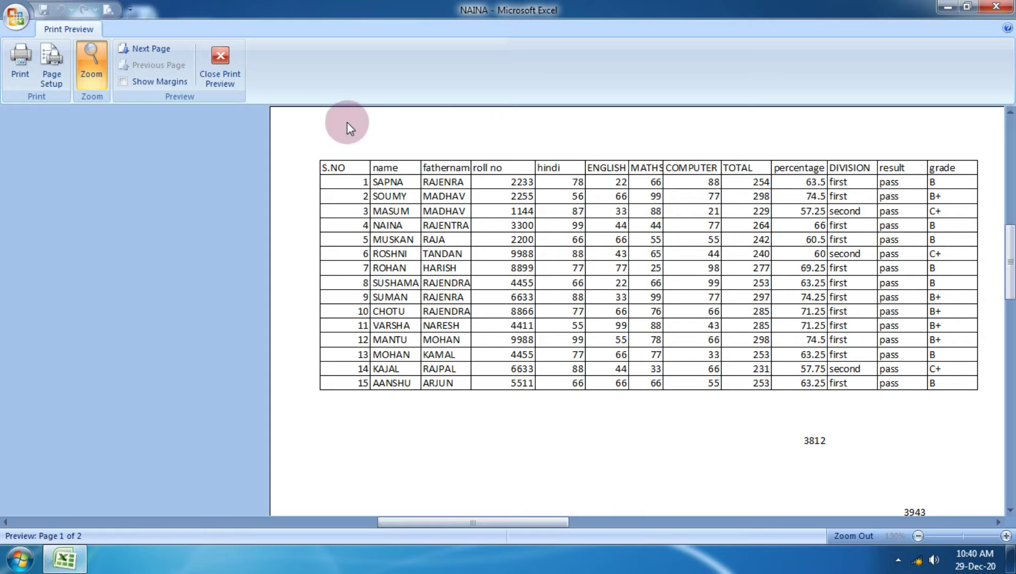
Drag the top margin to about 0.71 and the left to about 0.59, widen a column, and exit the preview.
{"action": "left_click", "coordinate": [154, 86]}
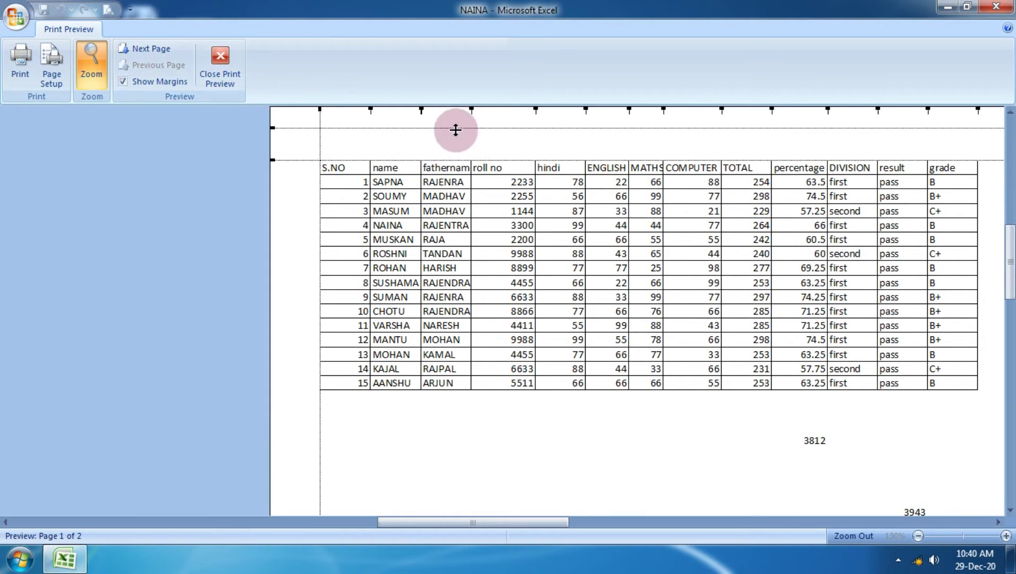
{"action": "mouse_move", "coordinate": [455, 130]}
{"action": "left_mouse_down"}
{"action": "mouse_move", "coordinate": [455, 160]}
{"action": "mouse_move", "coordinate": [445, 114]}
{"action": "mouse_move", "coordinate": [448, 141]}
{"action": "mouse_move", "coordinate": [439, 127]}
{"action": "left_mouse_up"}
{"action": "left_click_drag", "start_coordinate": [320, 136], "coordinate": [298, 130]}
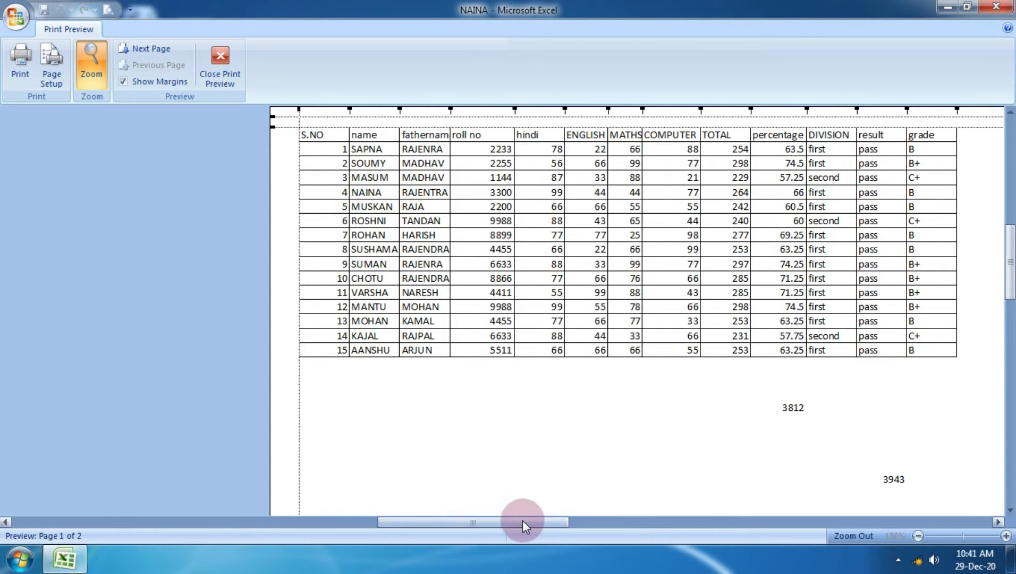
{"action": "left_click_drag", "start_coordinate": [522, 519], "coordinate": [676, 522]}
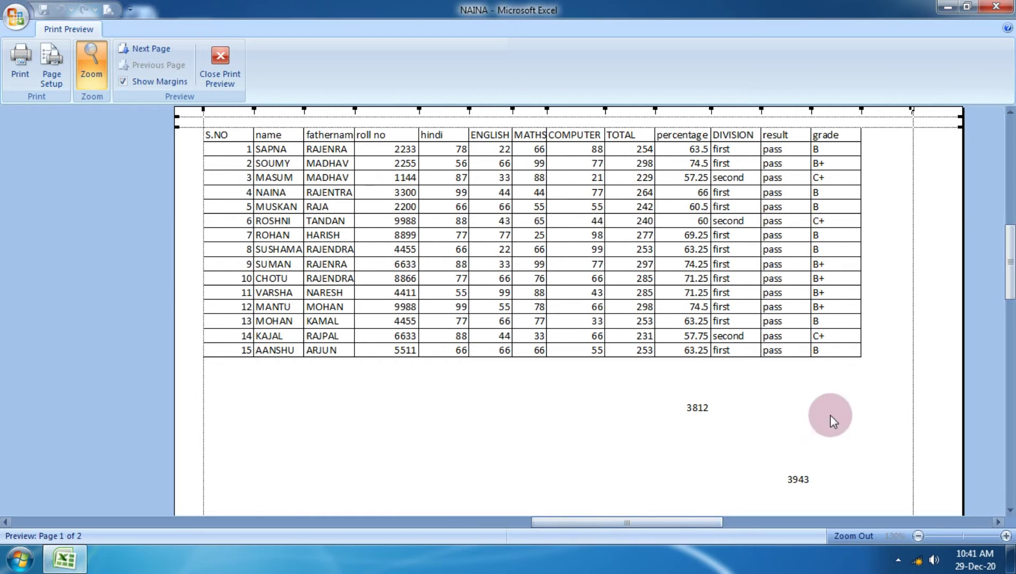
{"action": "left_click_drag", "start_coordinate": [913, 256], "coordinate": [954, 253]}
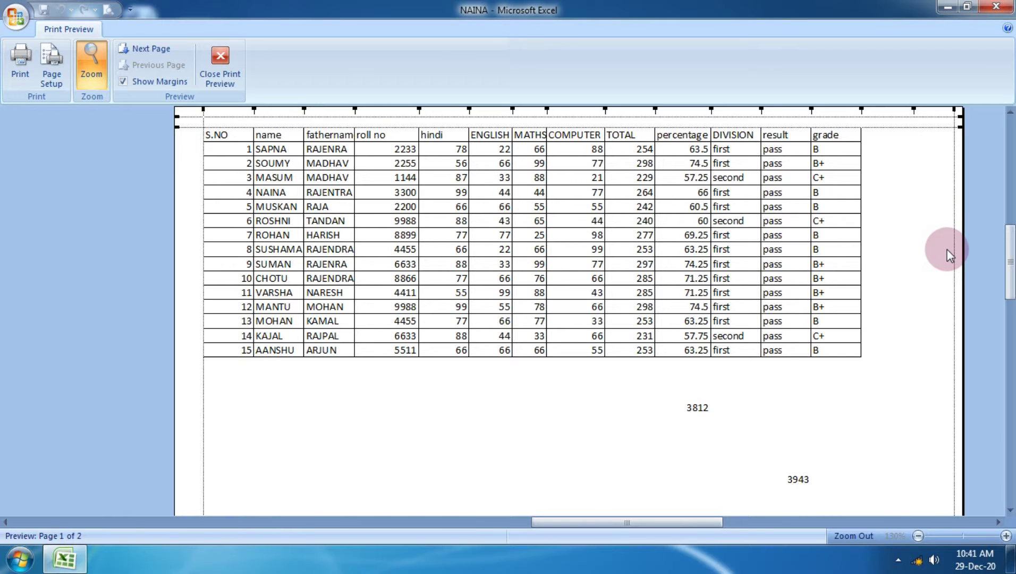
{"action": "left_click", "coordinate": [235, 54]}
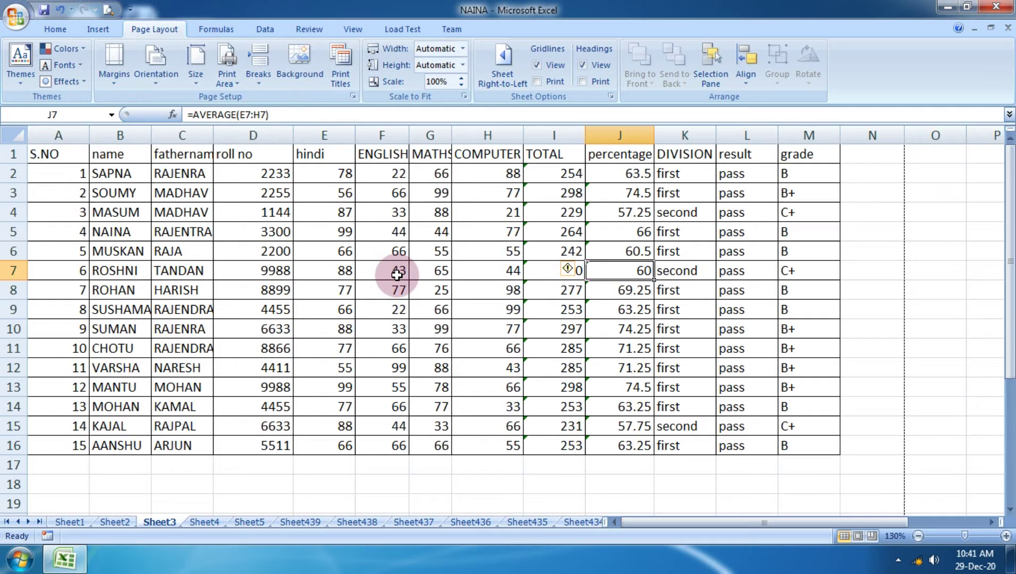
Zoom Sheet3 out to 40% to reveal the stray values, then bring up the Office menu's print options.
{"action": "scroll", "coordinate": [396, 275], "scroll_direction": "down", "scroll_amount": 12}
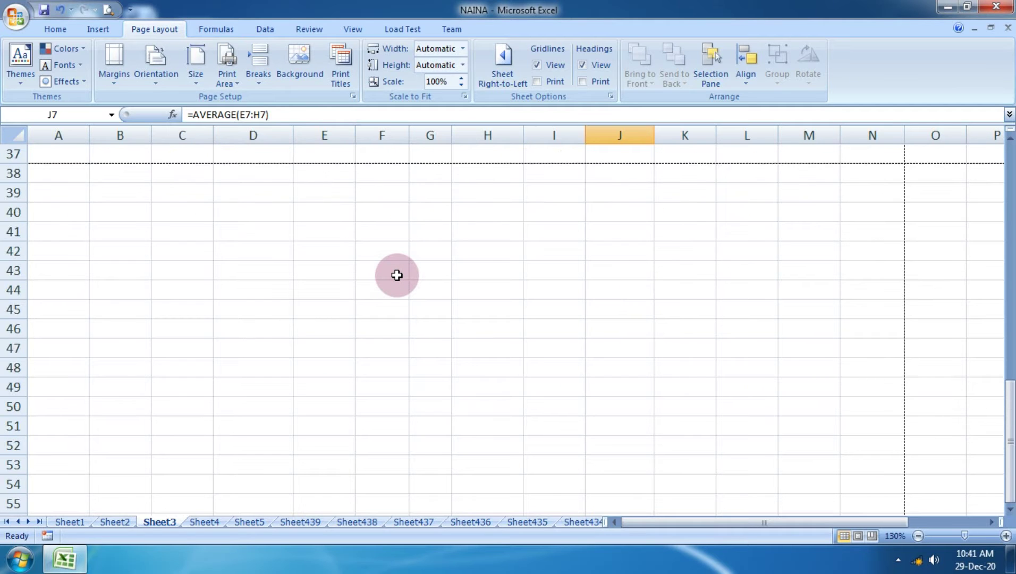
{"action": "scroll", "coordinate": [397, 274], "scroll_direction": "up", "scroll_amount": 4}
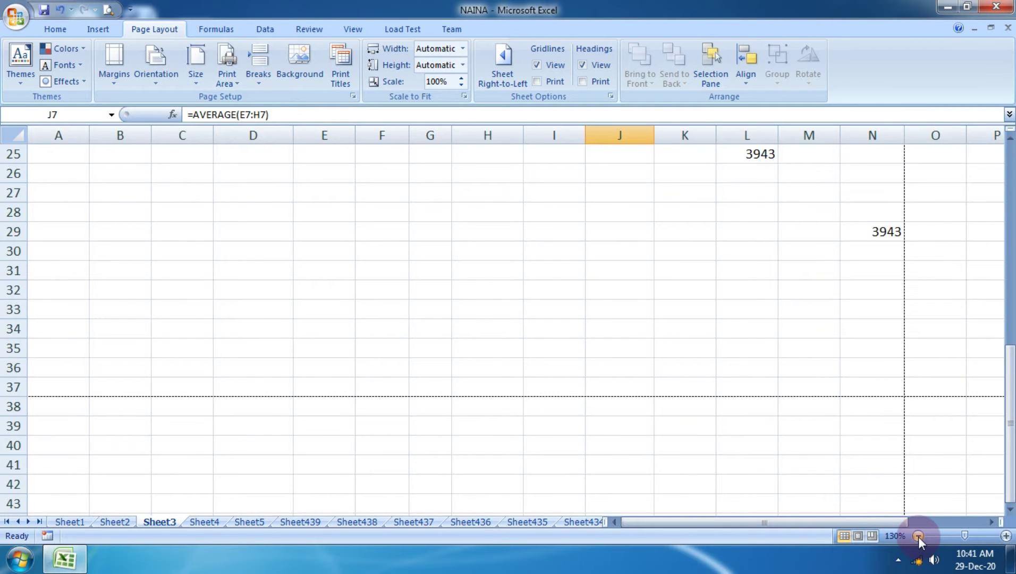
{"action": "left_click", "coordinate": [917, 536]}
{"action": "left_click", "coordinate": [918, 536]}
{"action": "left_click", "coordinate": [918, 535]}
{"action": "left_click", "coordinate": [917, 535]}
{"action": "left_click", "coordinate": [917, 535]}
{"action": "left_click", "coordinate": [918, 536]}
{"action": "left_click", "coordinate": [918, 536]}
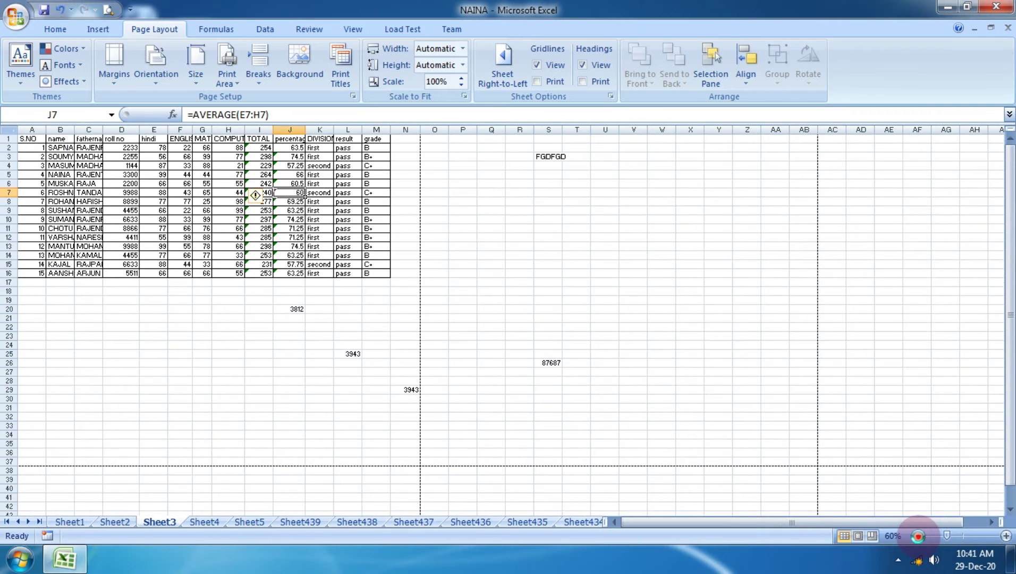
{"action": "left_click", "coordinate": [918, 535]}
{"action": "left_click", "coordinate": [918, 536]}
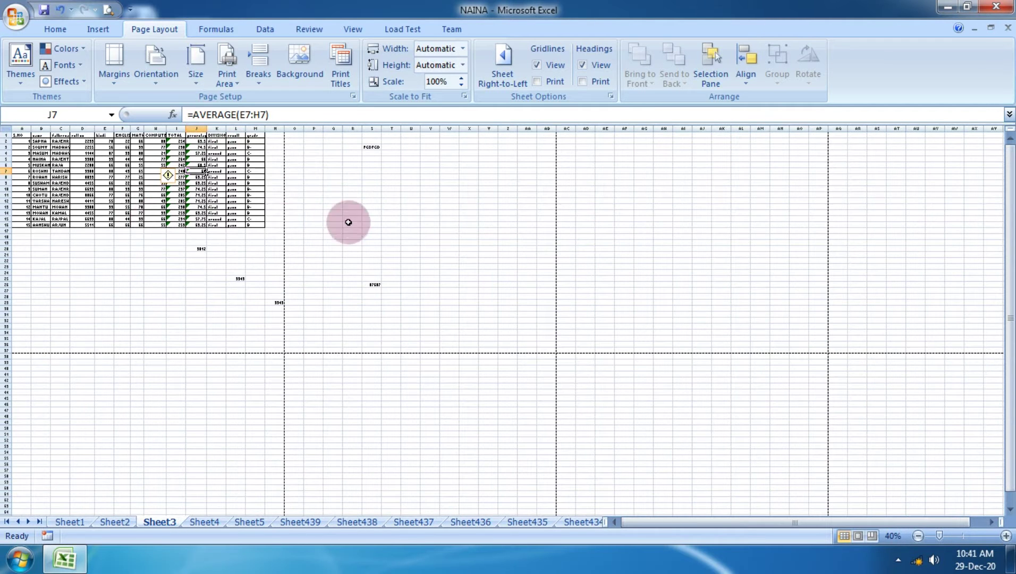
{"action": "left_click", "coordinate": [403, 226]}
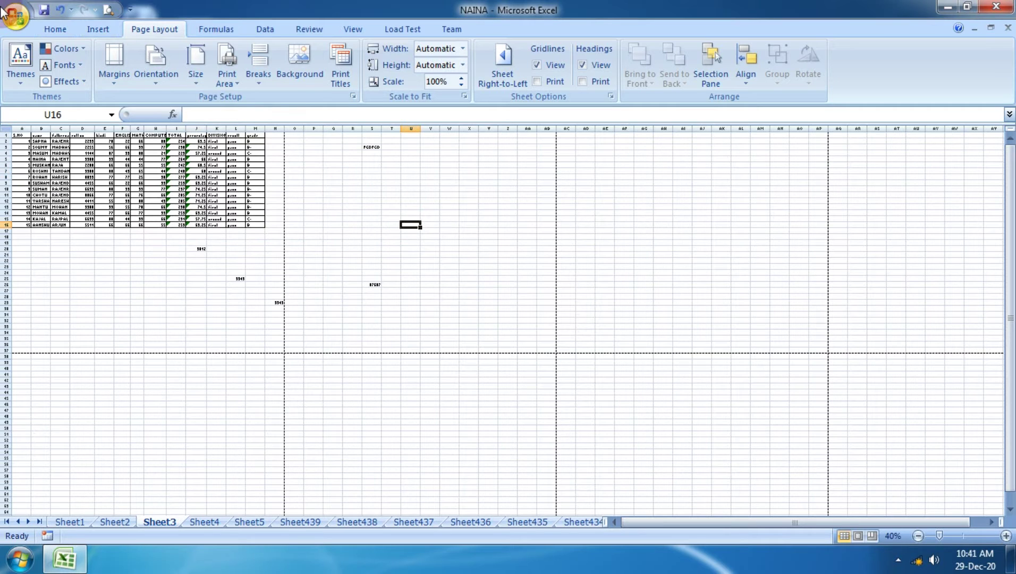
{"action": "left_click", "coordinate": [16, 16]}
Preview page 2 of the printout, which holds only FGDFGD and 87687, then close the preview.
{"action": "mouse_move", "coordinate": [49, 190]}
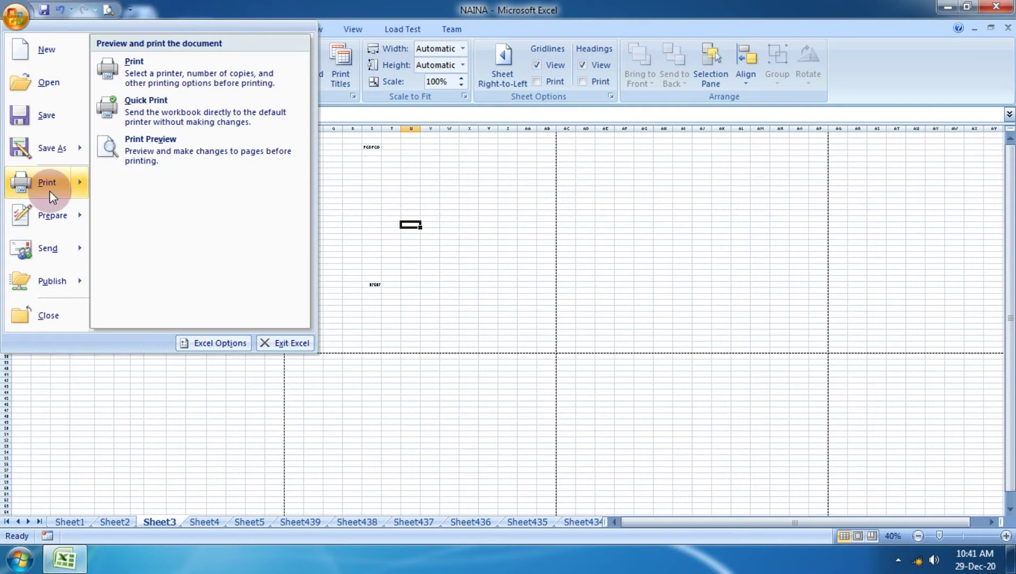
{"action": "left_click", "coordinate": [186, 158]}
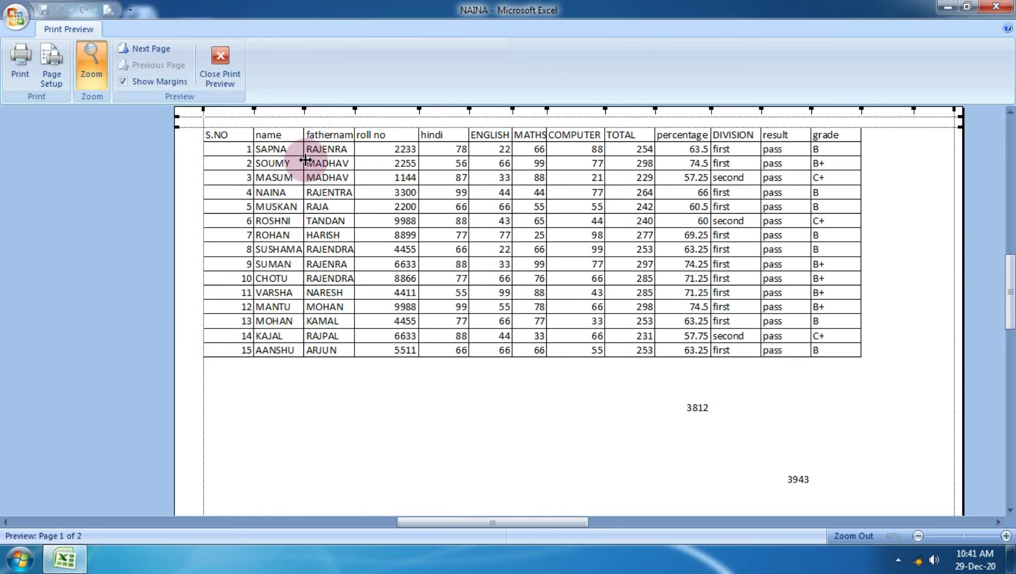
{"action": "left_click", "coordinate": [155, 48]}
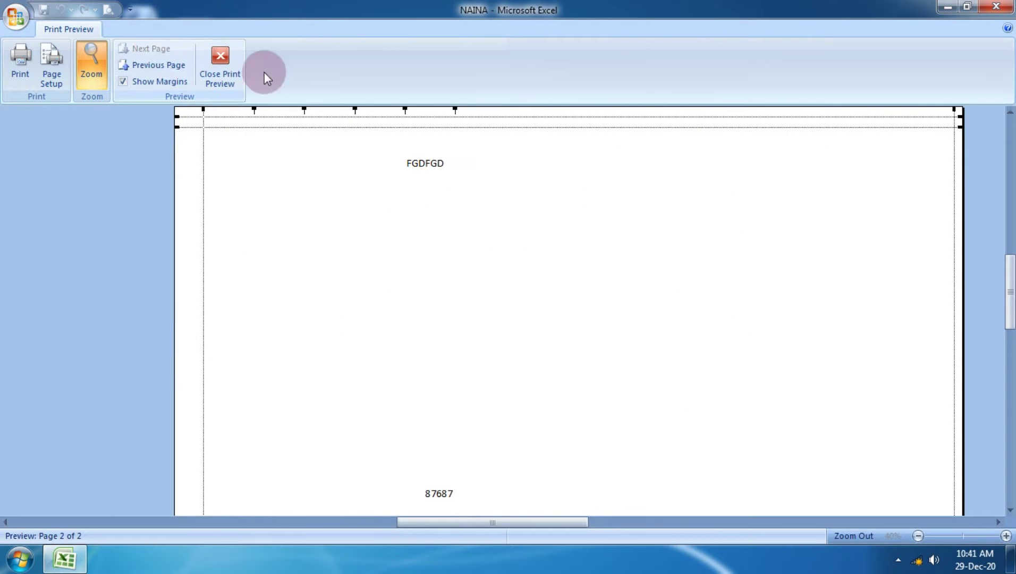
{"action": "scroll", "coordinate": [498, 259], "scroll_direction": "down", "scroll_amount": 3}
{"action": "scroll", "coordinate": [498, 269], "scroll_direction": "up", "scroll_amount": 3}
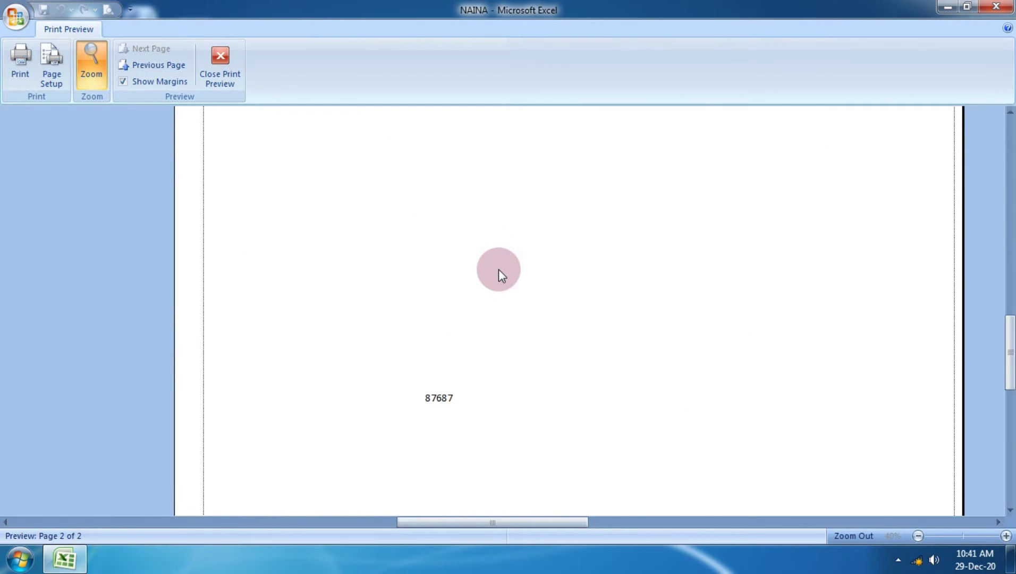
{"action": "scroll", "coordinate": [498, 271], "scroll_direction": "up", "scroll_amount": 1}
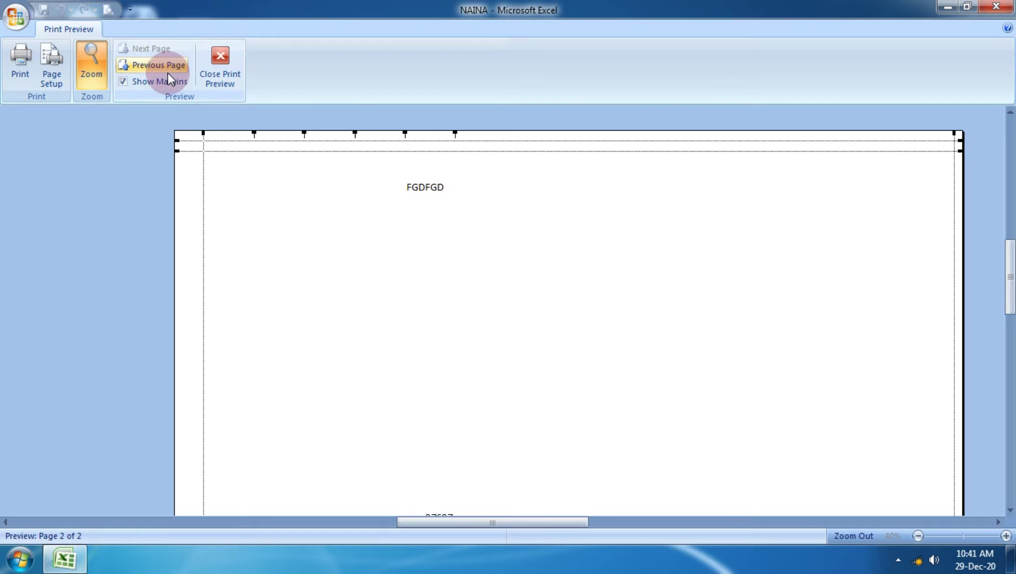
{"action": "left_click", "coordinate": [220, 64]}
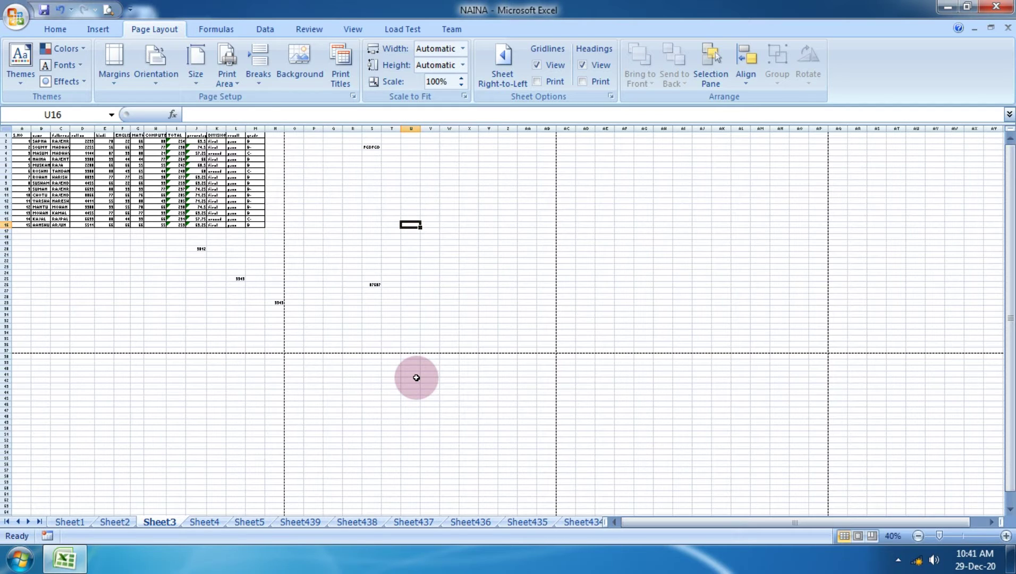
Delete the stray FGDFGD and 87687 entries from Sheet3.
{"action": "left_click_drag", "start_coordinate": [352, 150], "coordinate": [383, 162]}
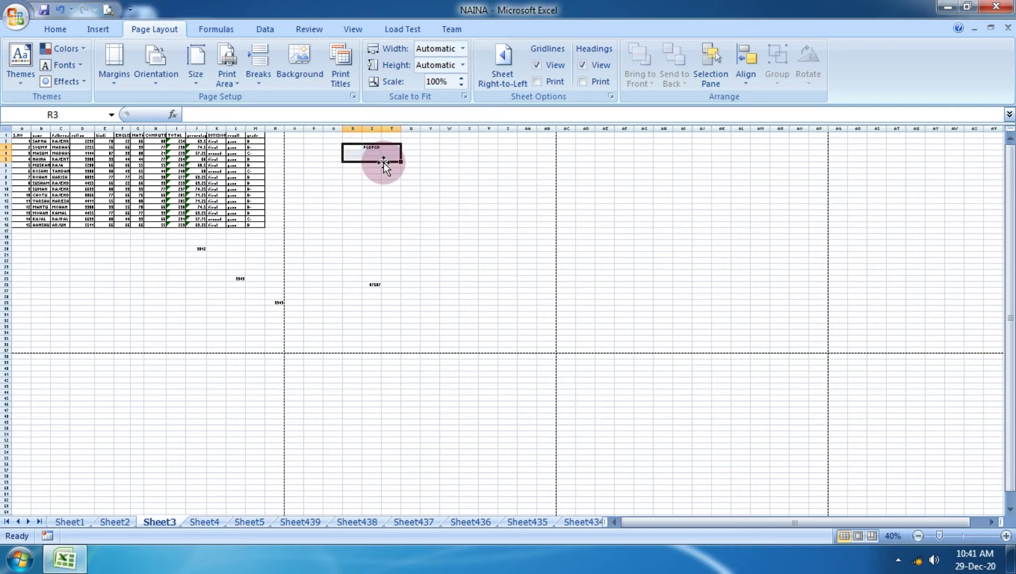
{"action": "key", "text": "Delete"}
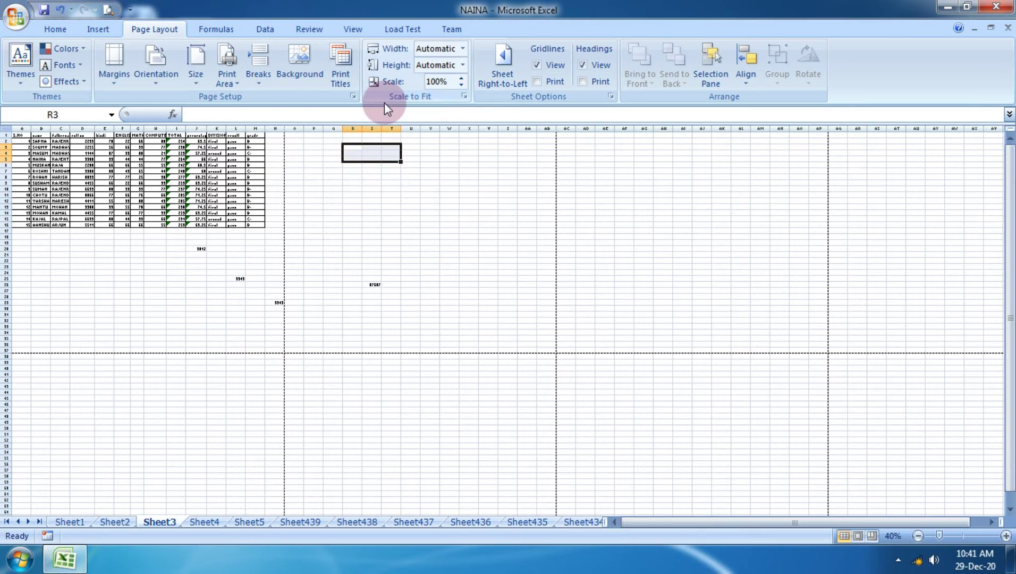
{"action": "left_click", "coordinate": [370, 280]}
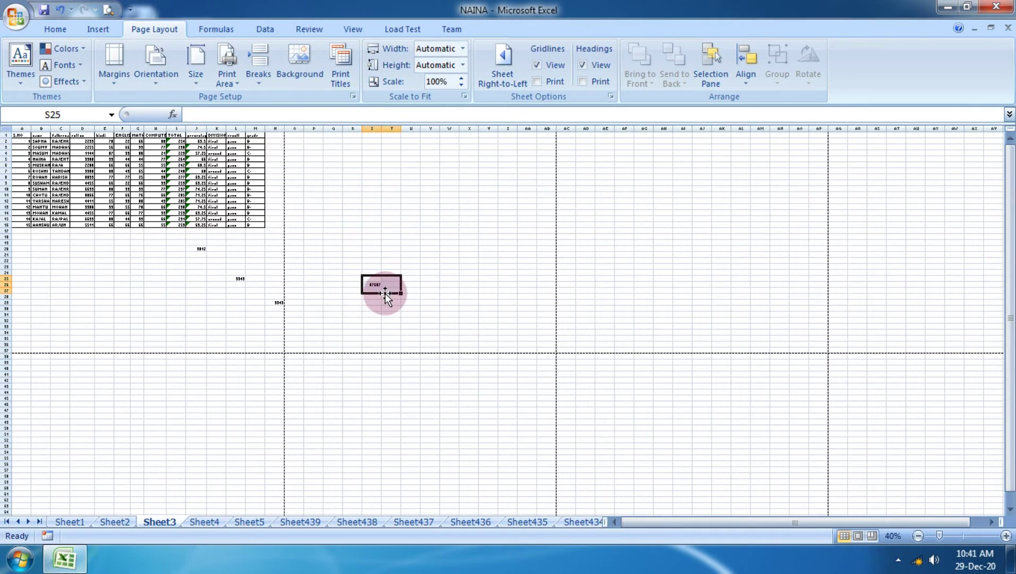
{"action": "left_click", "coordinate": [466, 271]}
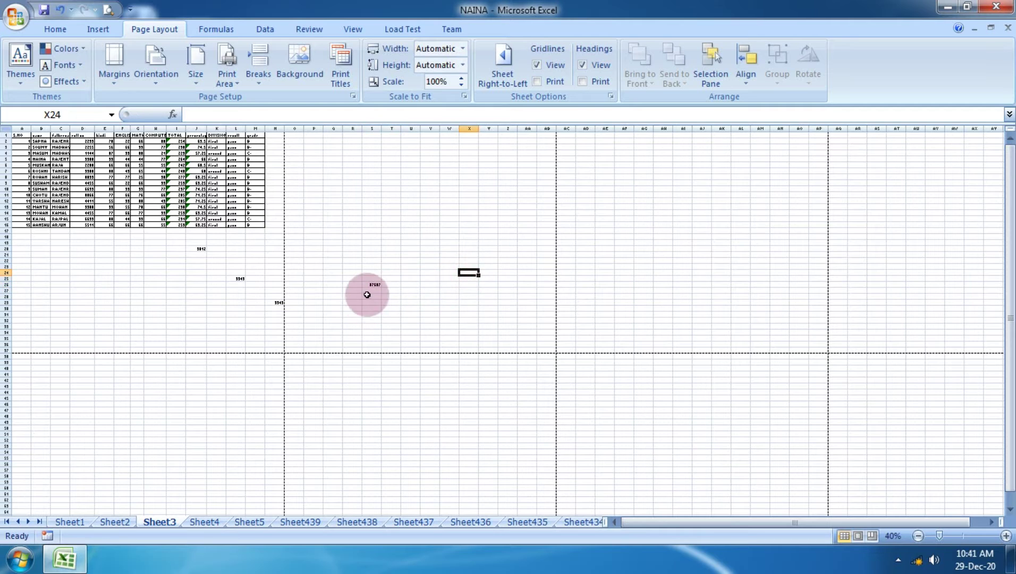
{"action": "left_click", "coordinate": [371, 285]}
{"action": "left_click_drag", "start_coordinate": [371, 286], "coordinate": [372, 230]}
Reopen Print Preview of the sheet, which still shows two pages.
{"action": "left_click", "coordinate": [25, 11]}
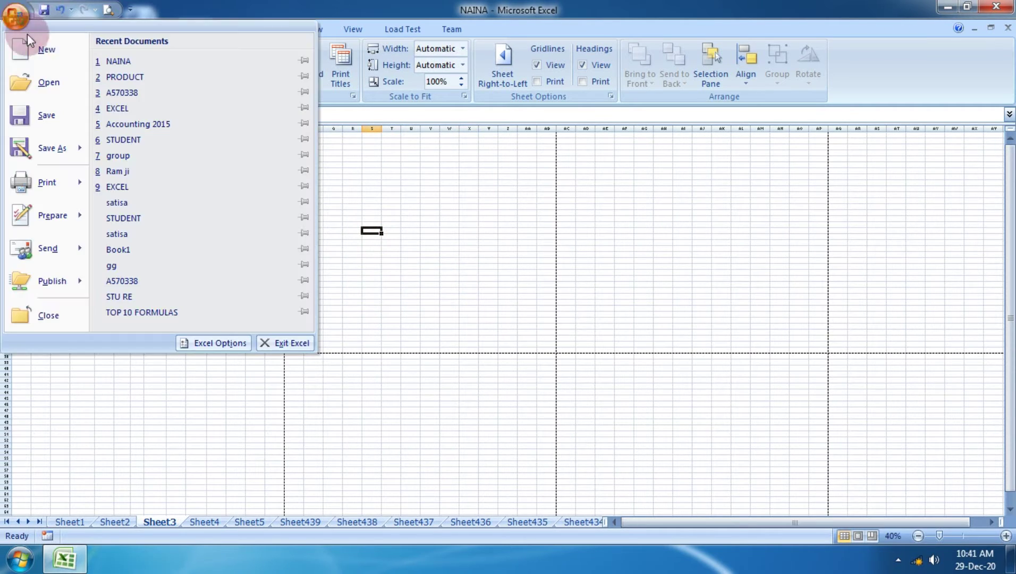
{"action": "mouse_move", "coordinate": [81, 149]}
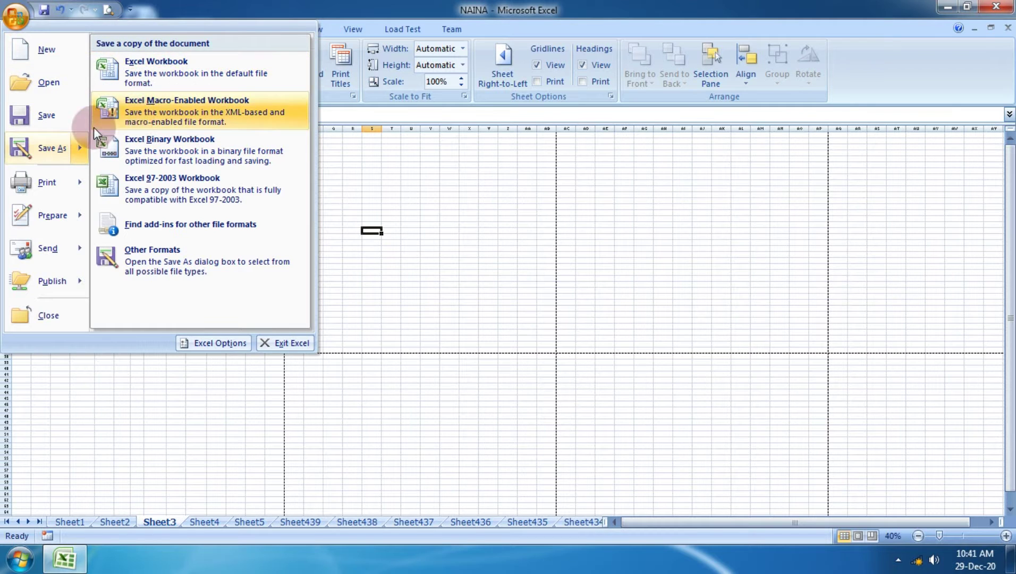
{"action": "mouse_move", "coordinate": [47, 182]}
{"action": "left_click", "coordinate": [131, 157]}
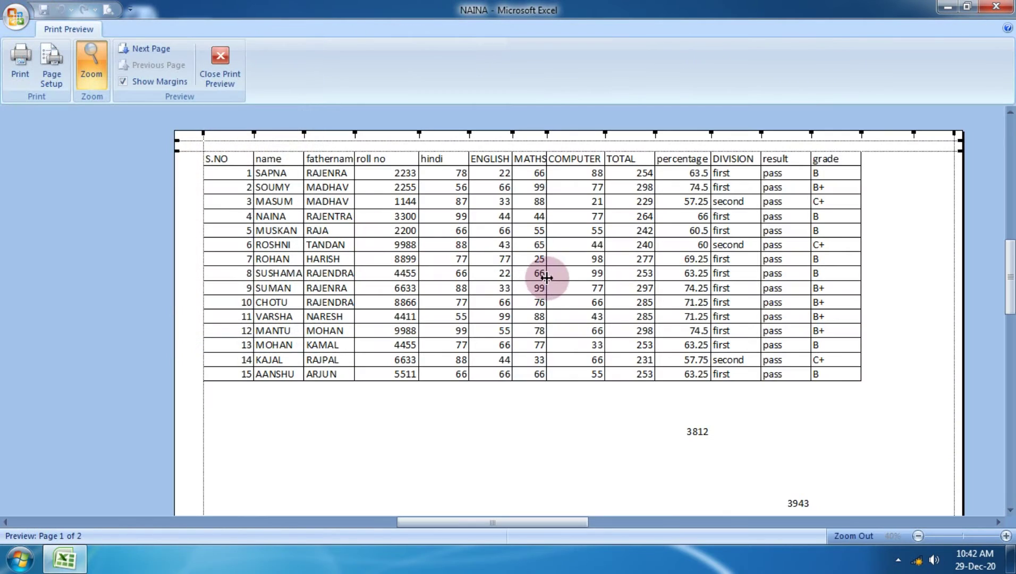
Confirm page 2 of the preview is now blank, then close the preview.
{"action": "left_click", "coordinate": [151, 49]}
{"action": "scroll", "coordinate": [554, 359], "scroll_direction": "down", "scroll_amount": 10}
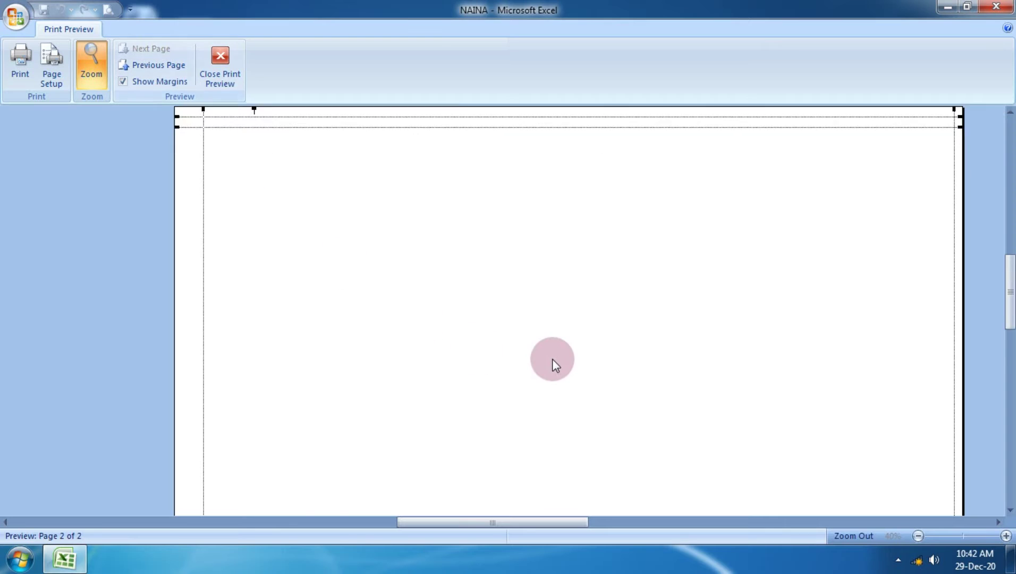
{"action": "scroll", "coordinate": [555, 360], "scroll_direction": "up", "scroll_amount": 10}
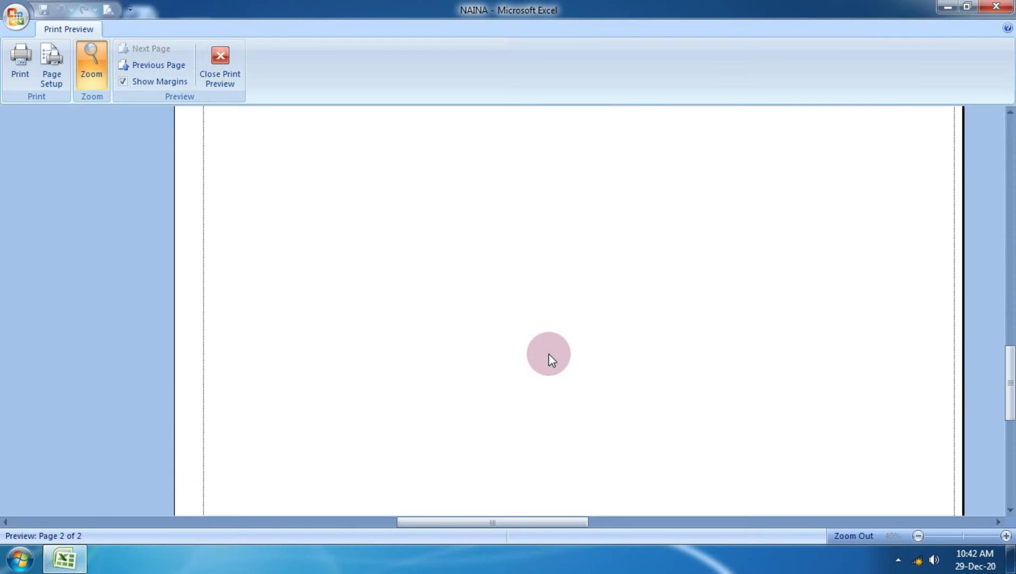
{"action": "left_click", "coordinate": [224, 81]}
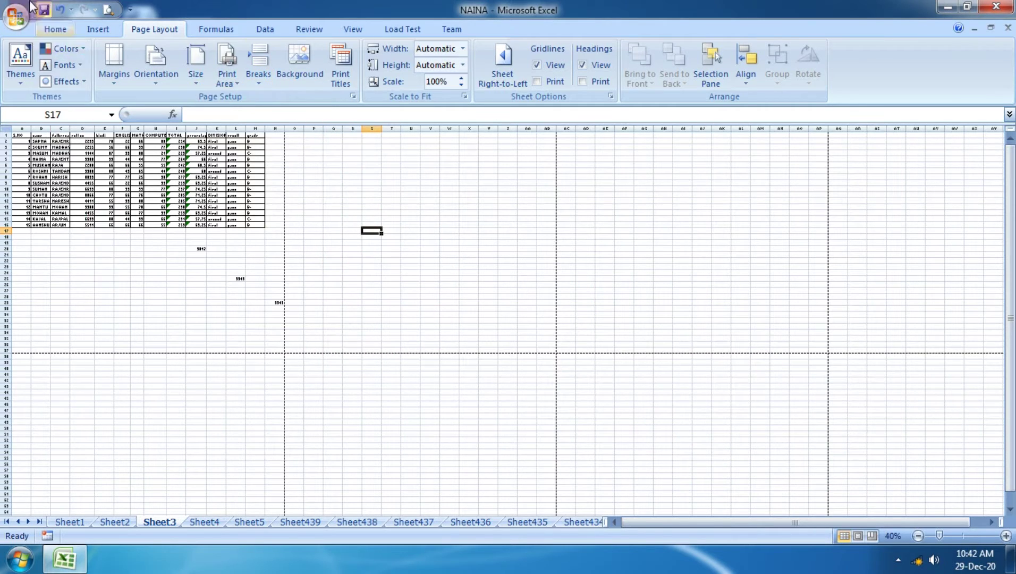
Open recent workbook A570338 to its Sheet207 user-accounts table and bring up the print options.
{"action": "left_click", "coordinate": [3, 11]}
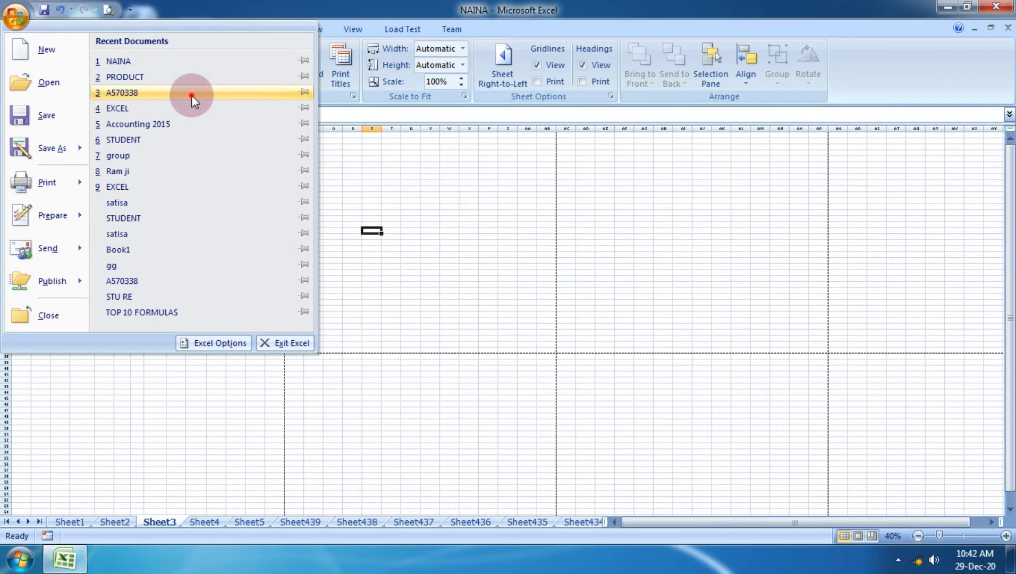
{"action": "left_click", "coordinate": [192, 95]}
{"action": "scroll", "coordinate": [510, 281], "scroll_direction": "down", "scroll_amount": 20}
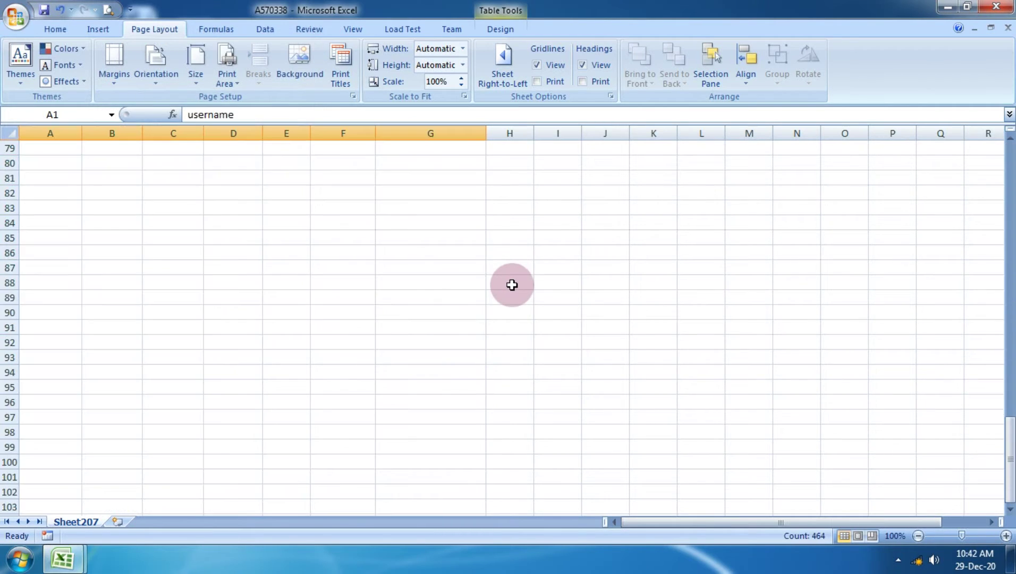
{"action": "scroll", "coordinate": [512, 284], "scroll_direction": "up", "scroll_amount": 17}
{"action": "scroll", "coordinate": [512, 284], "scroll_direction": "up", "scroll_amount": 10}
{"action": "left_click", "coordinate": [574, 251]}
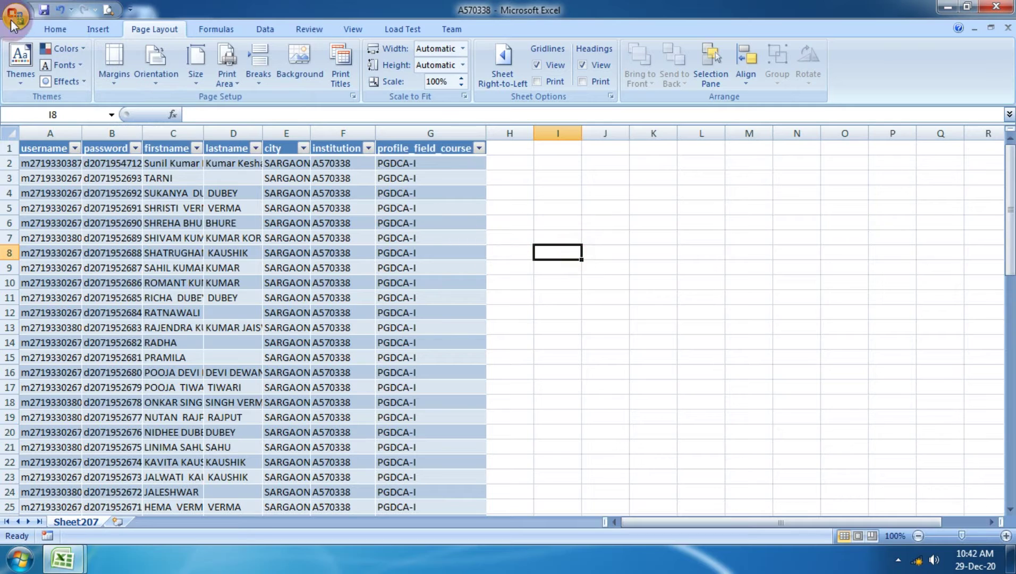
{"action": "left_click", "coordinate": [20, 20]}
Open Print Preview of A570338 and drag the footer and bottom margins lower.
{"action": "mouse_move", "coordinate": [64, 182]}
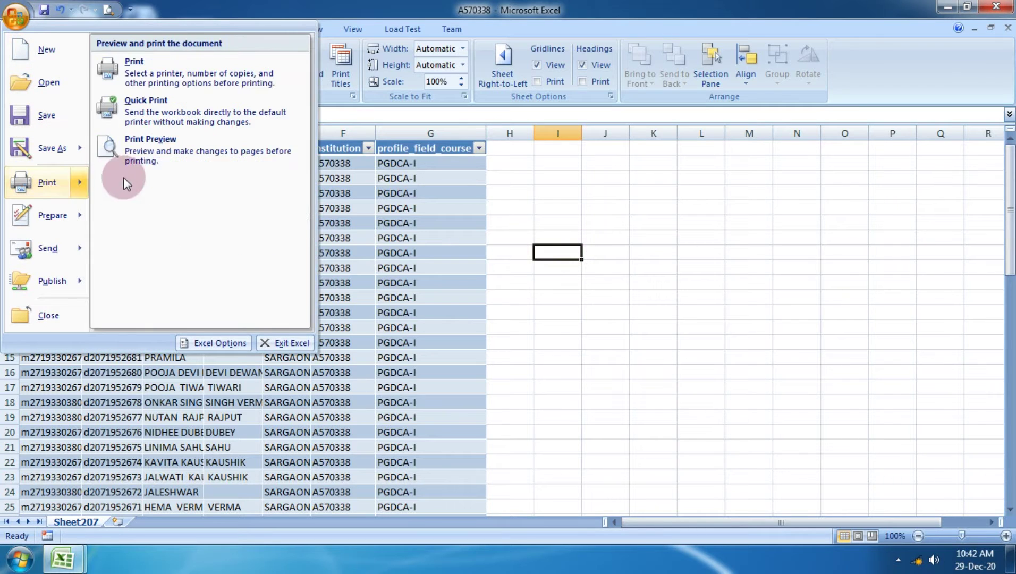
{"action": "left_click", "coordinate": [148, 150]}
{"action": "scroll", "coordinate": [445, 313], "scroll_direction": "down", "scroll_amount": 15}
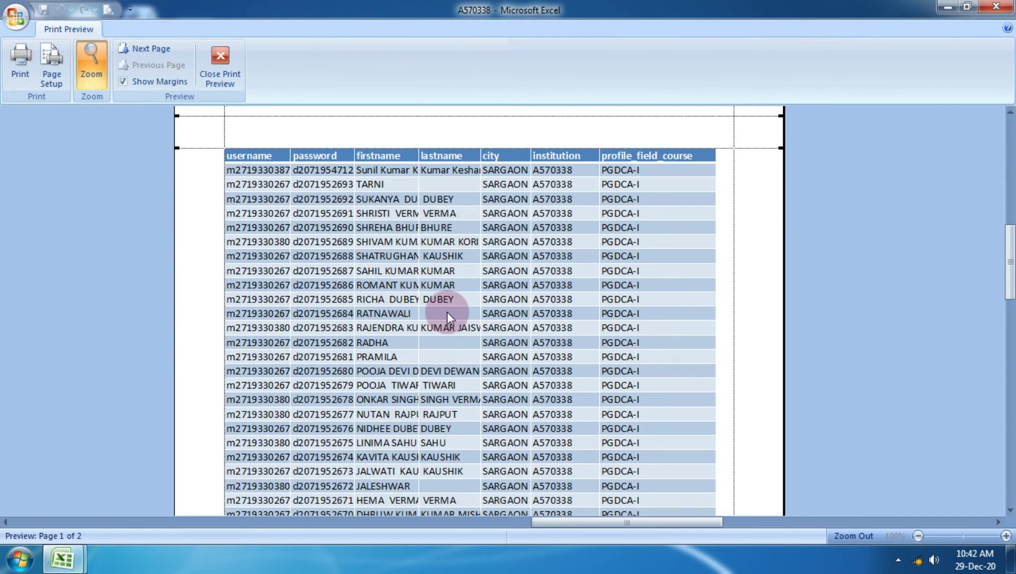
{"action": "scroll", "coordinate": [431, 311], "scroll_direction": "up", "scroll_amount": 2}
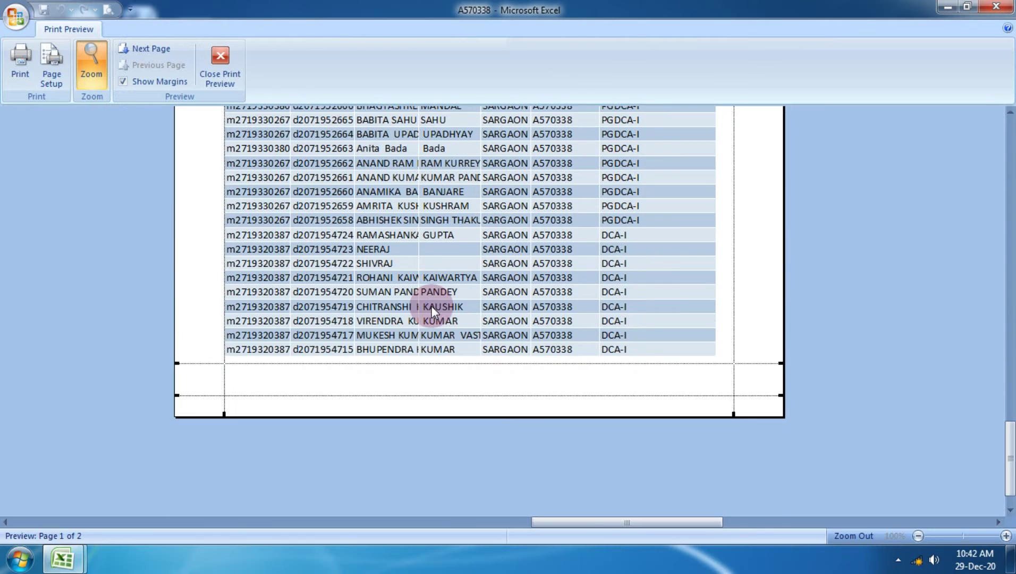
{"action": "left_click_drag", "start_coordinate": [412, 395], "coordinate": [410, 411]}
{"action": "left_click_drag", "start_coordinate": [411, 364], "coordinate": [412, 407]}
Raise the top margin, check the remaining user rows on page 2, and close the preview.
{"action": "scroll", "coordinate": [408, 380], "scroll_direction": "up", "scroll_amount": 10}
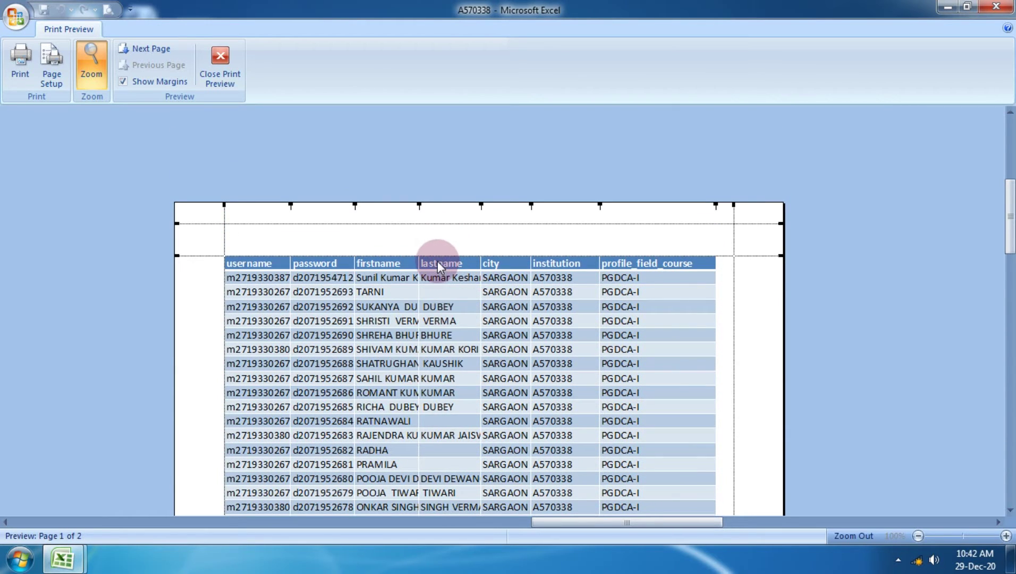
{"action": "left_click_drag", "start_coordinate": [422, 222], "coordinate": [420, 206]}
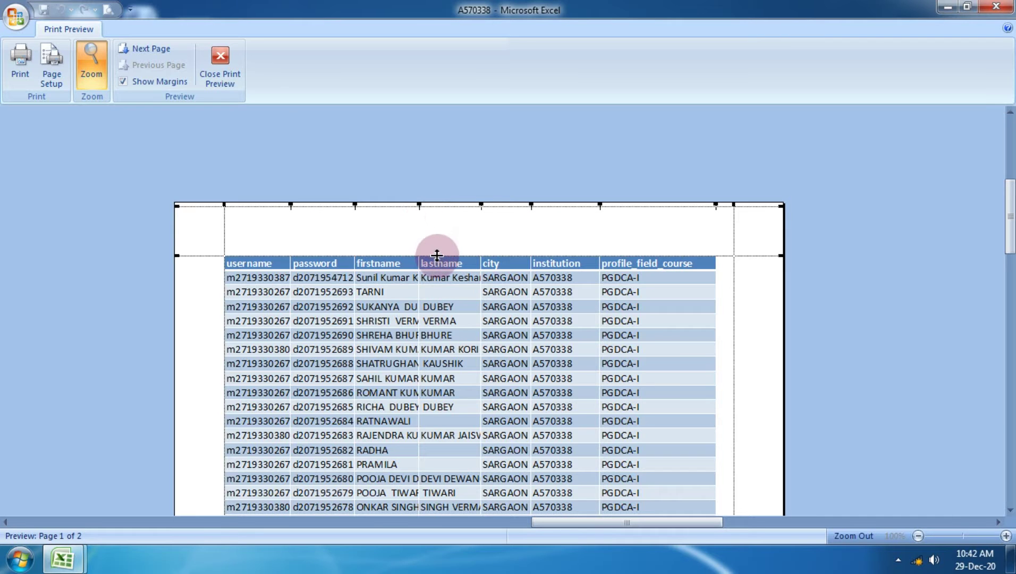
{"action": "left_click_drag", "start_coordinate": [437, 255], "coordinate": [432, 215]}
{"action": "scroll", "coordinate": [430, 277], "scroll_direction": "down", "scroll_amount": 3}
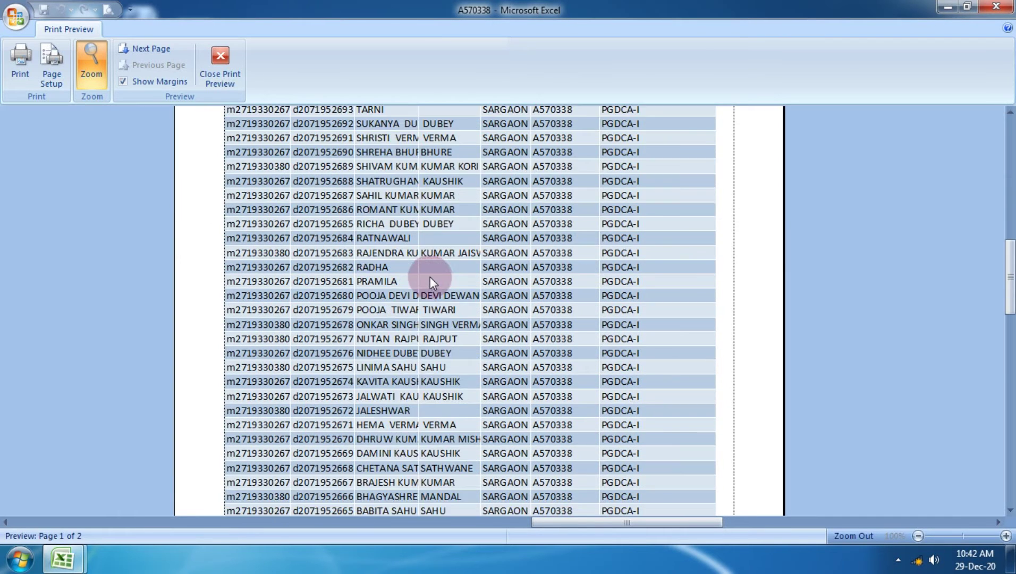
{"action": "scroll", "coordinate": [430, 277], "scroll_direction": "down", "scroll_amount": 10}
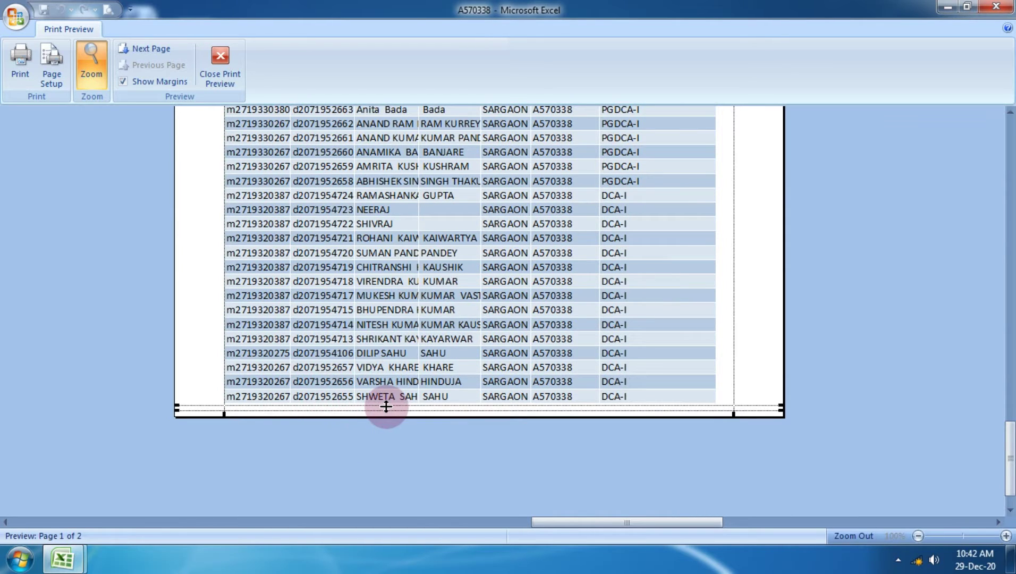
{"action": "left_click", "coordinate": [149, 49]}
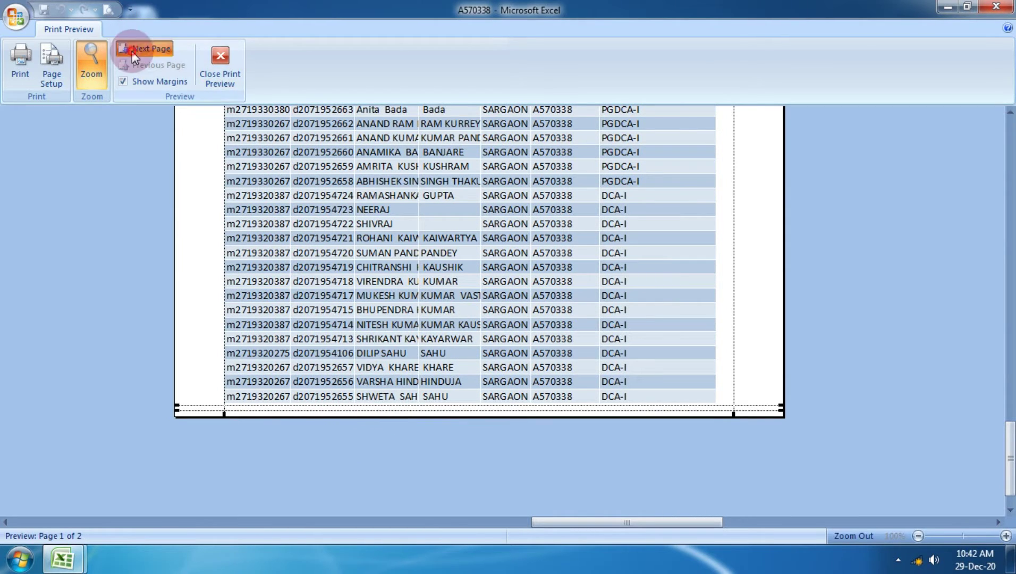
{"action": "scroll", "coordinate": [540, 311], "scroll_direction": "up", "scroll_amount": 5}
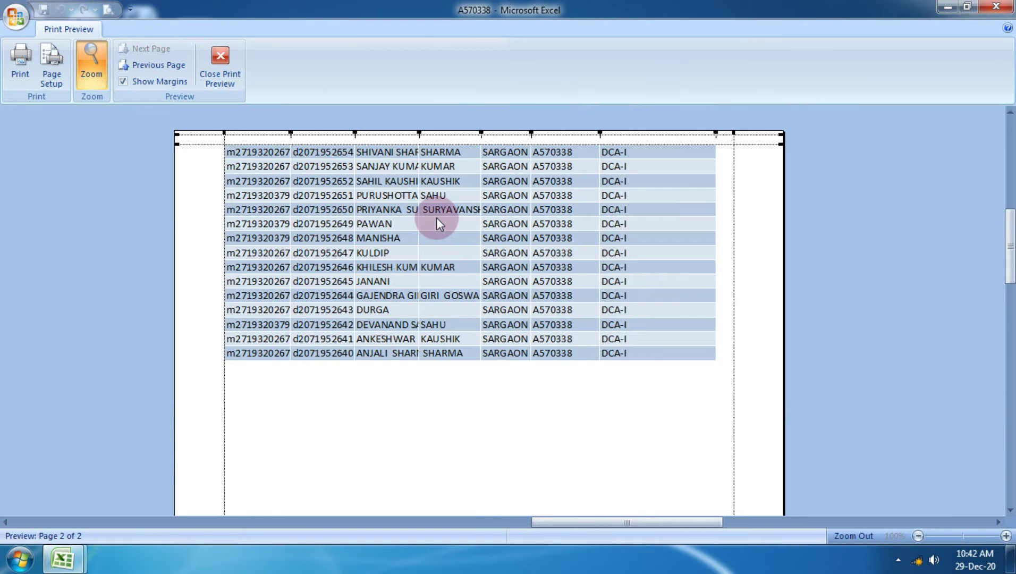
{"action": "left_click", "coordinate": [224, 60]}
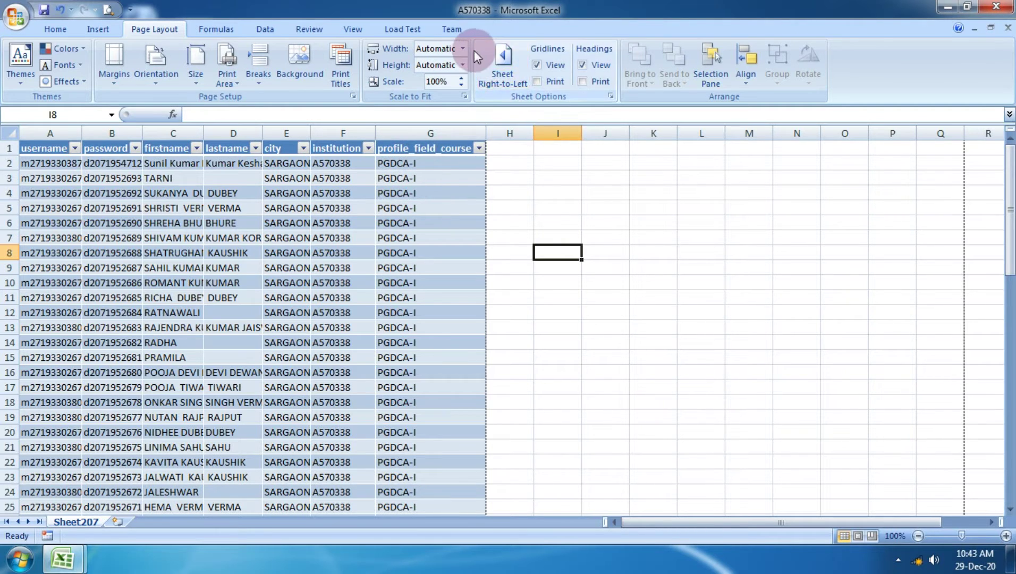
Set Scale to Fit height to 1 page, scaling Sheet207 to 77%.
{"action": "left_click", "coordinate": [461, 65]}
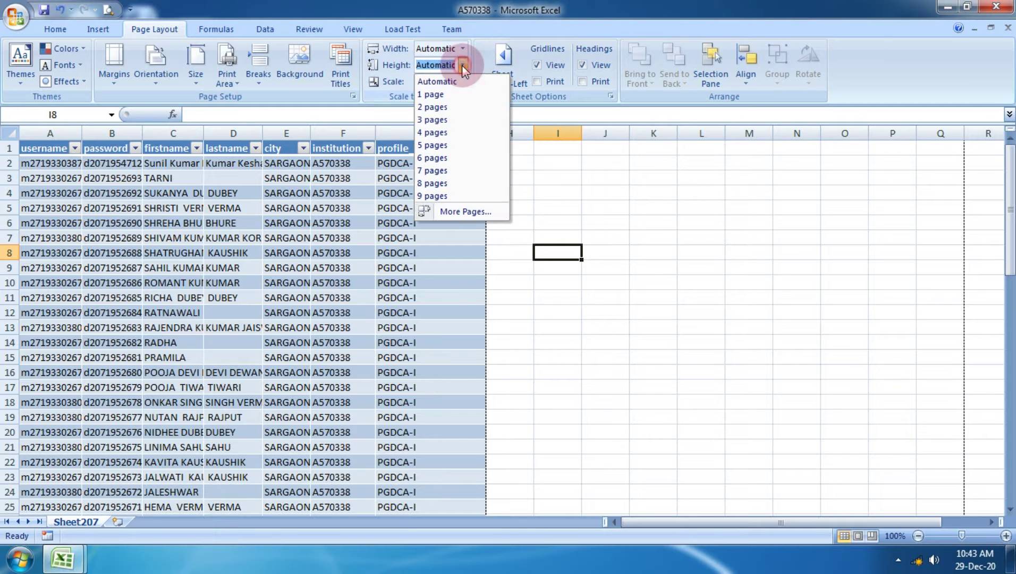
{"action": "left_click", "coordinate": [436, 96]}
{"action": "left_click", "coordinate": [561, 252]}
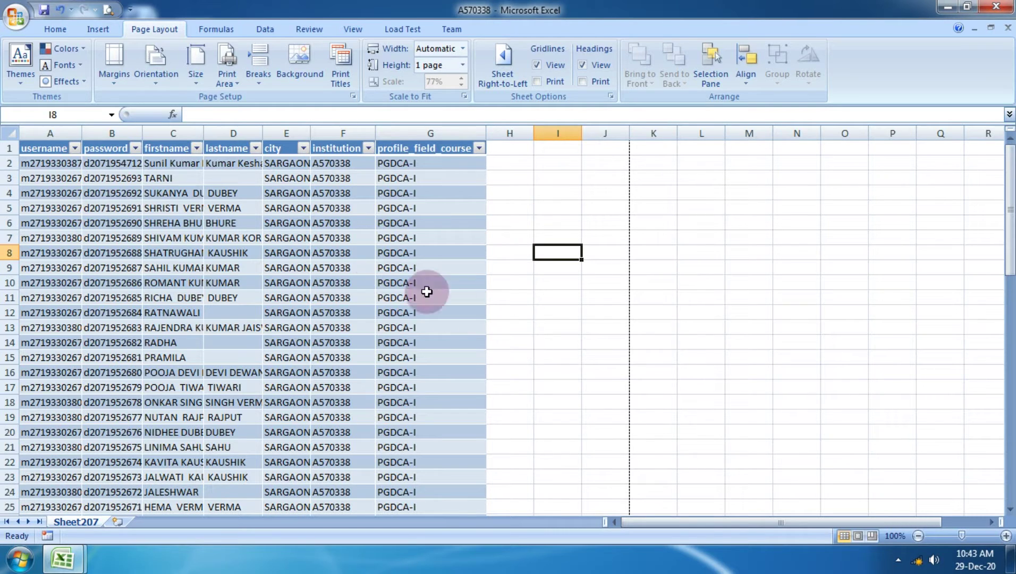
Preview the rescaled printout to confirm all rows fit on one page, then close it.
{"action": "left_click", "coordinate": [15, 17]}
{"action": "mouse_move", "coordinate": [53, 182]}
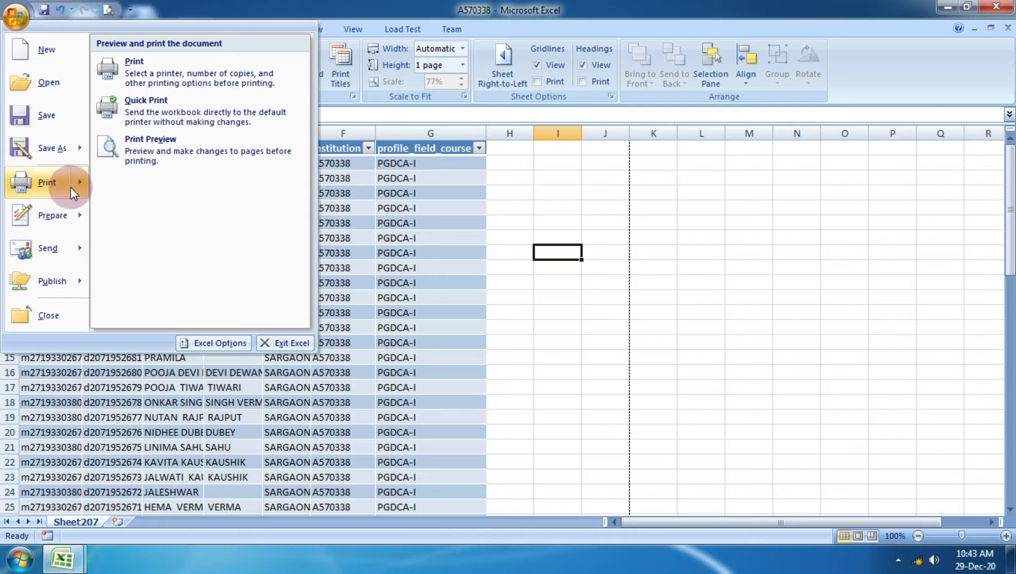
{"action": "left_click", "coordinate": [166, 145]}
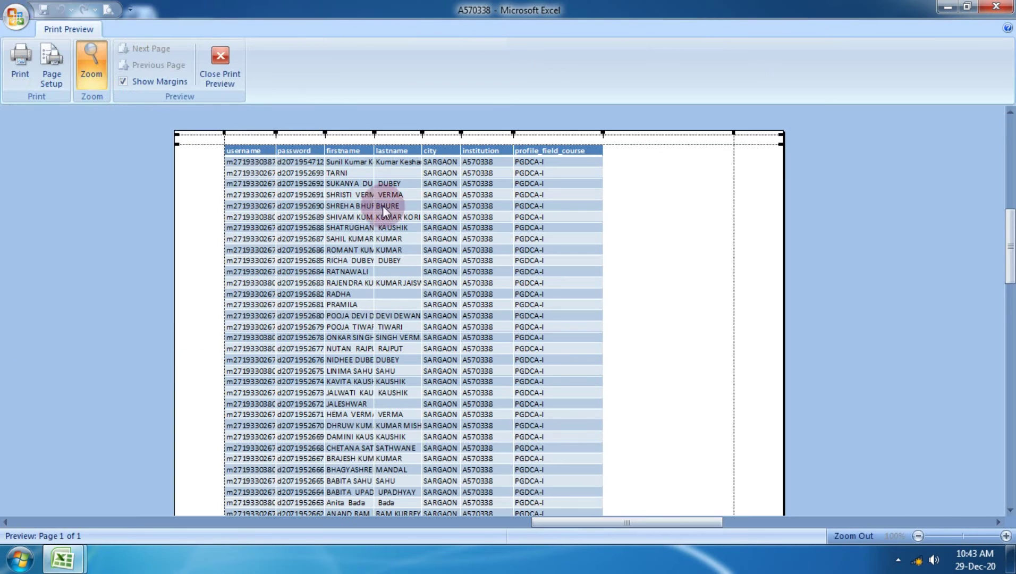
{"action": "scroll", "coordinate": [404, 255], "scroll_direction": "down", "scroll_amount": 15}
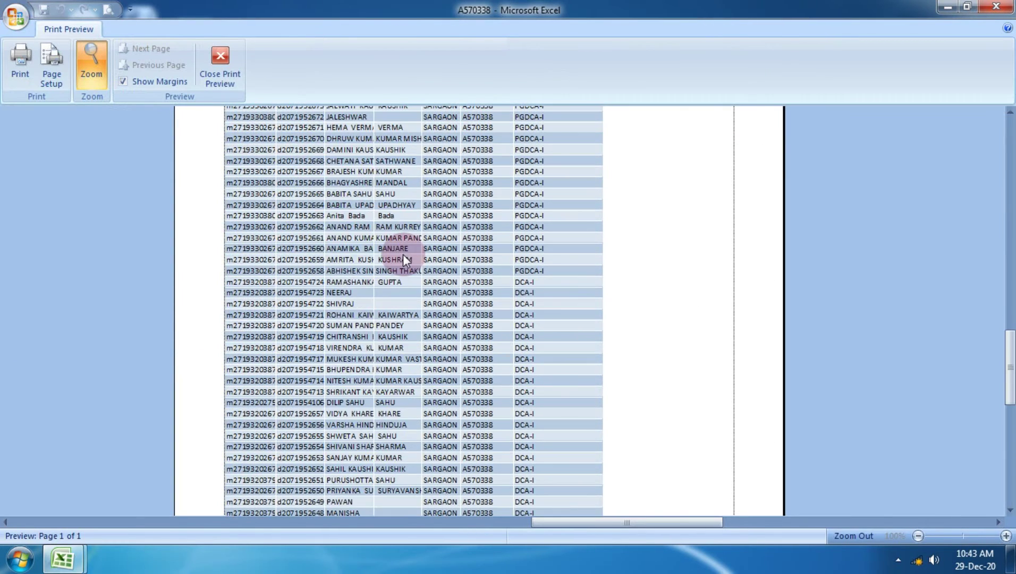
{"action": "scroll", "coordinate": [391, 254], "scroll_direction": "down", "scroll_amount": 2}
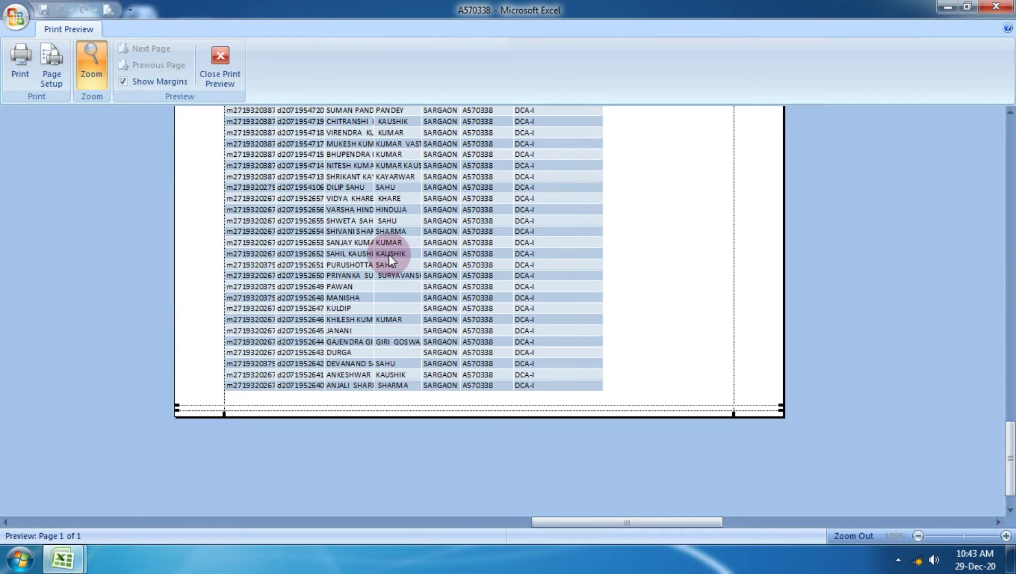
{"action": "left_click", "coordinate": [237, 67]}
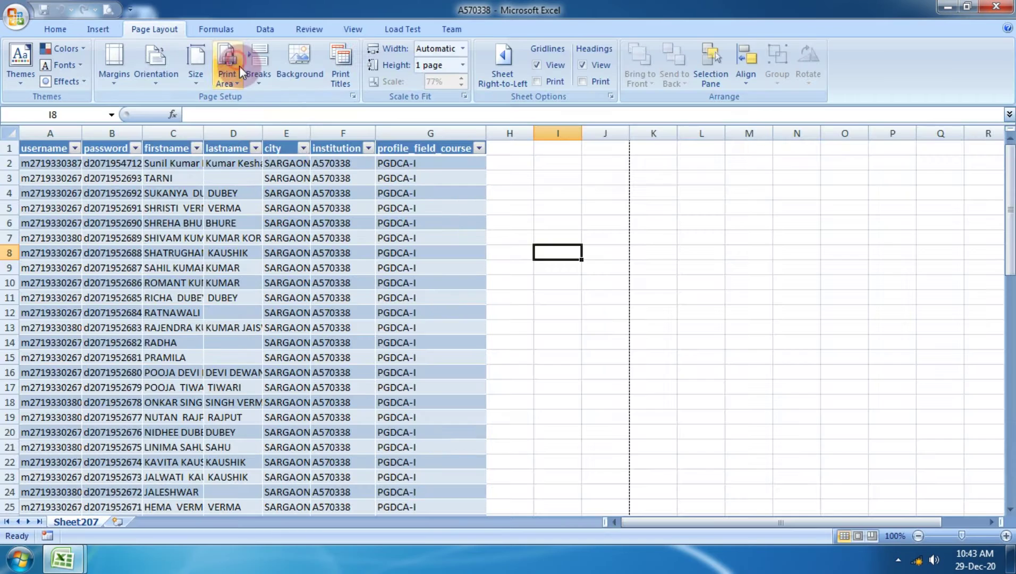
Copy rows A13:G68 and paste them starting at cell A70.
{"action": "scroll", "coordinate": [333, 295], "scroll_direction": "down", "scroll_amount": 16}
{"action": "scroll", "coordinate": [118, 163], "scroll_direction": "up", "scroll_amount": 14}
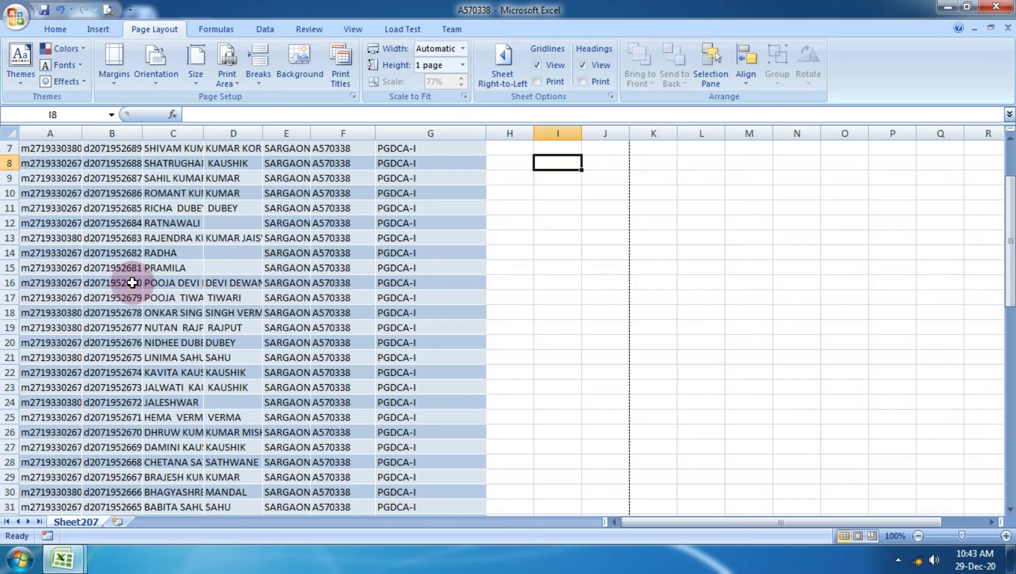
{"action": "left_click_drag", "start_coordinate": [20, 234], "coordinate": [483, 555]}
{"action": "key", "text": "ctrl+c"}
{"action": "scroll", "coordinate": [461, 544], "scroll_direction": "down", "scroll_amount": 14}
{"action": "scroll", "coordinate": [313, 472], "scroll_direction": "up", "scroll_amount": 9}
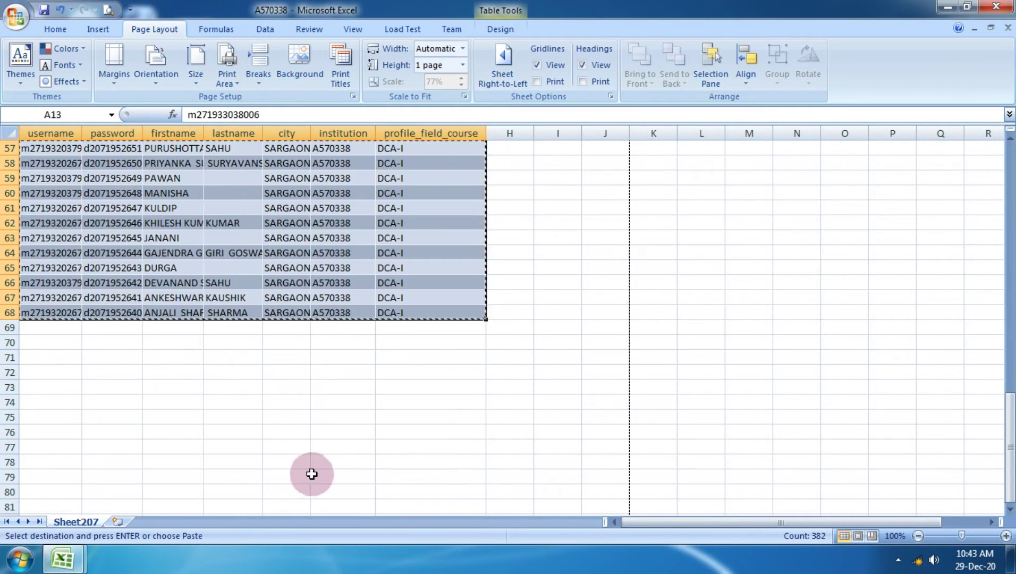
{"action": "left_click", "coordinate": [49, 341]}
{"action": "key", "text": "ctrl+v"}
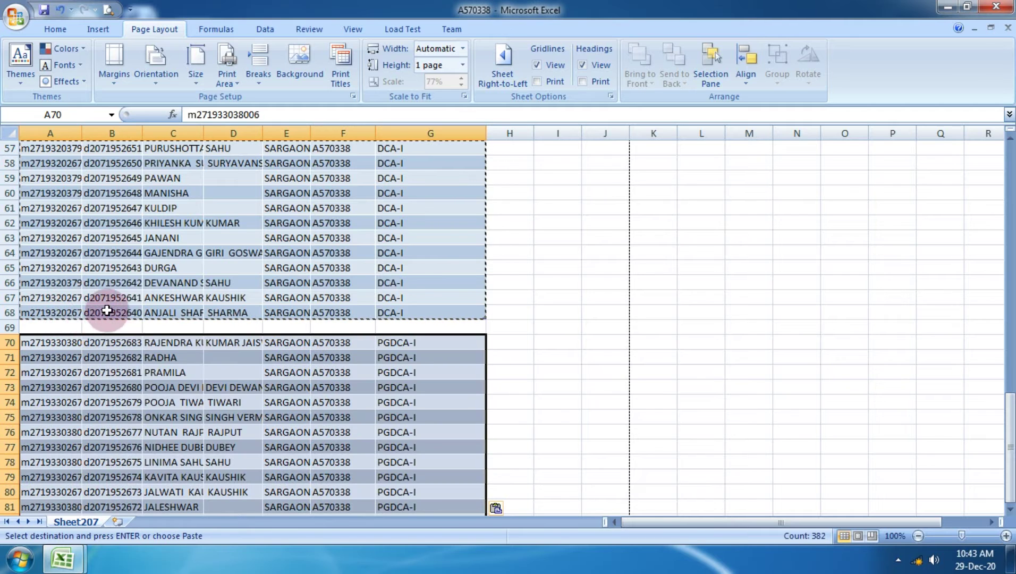
{"action": "left_click", "coordinate": [543, 260]}
Preview the longer sheet to confirm it still prints on one page, then close the preview.
{"action": "left_click", "coordinate": [15, 16]}
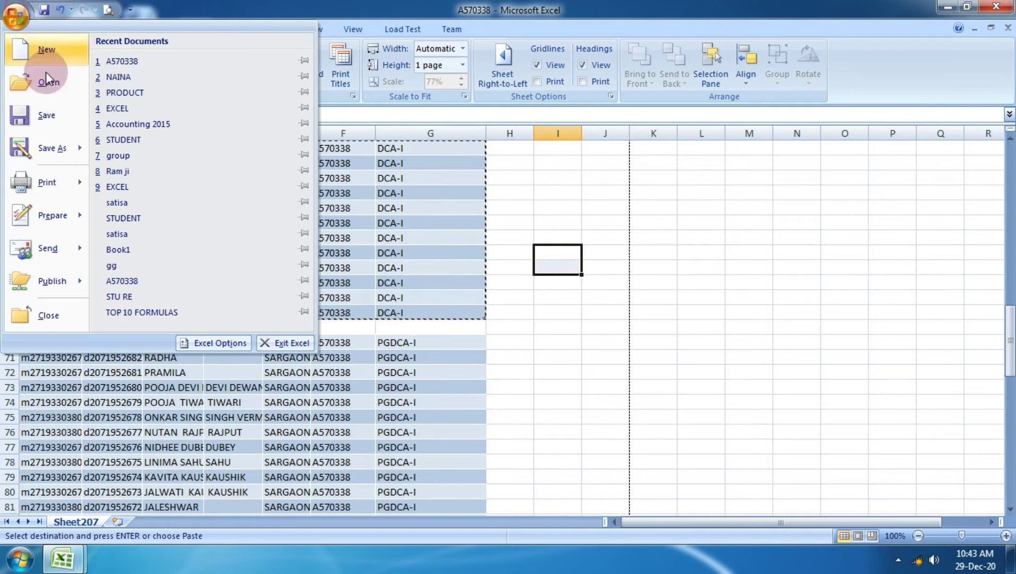
{"action": "mouse_move", "coordinate": [71, 181]}
{"action": "left_click", "coordinate": [208, 158]}
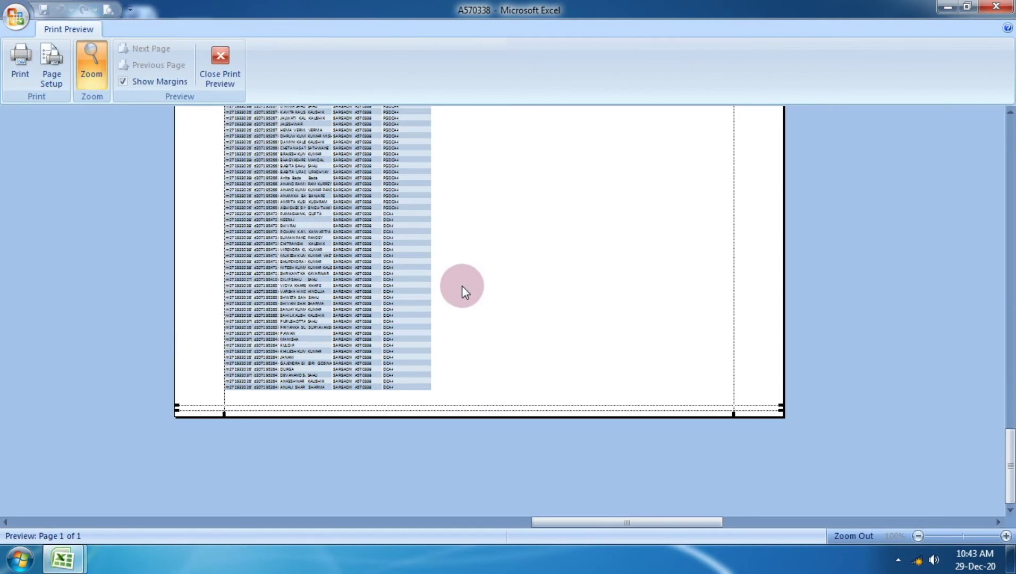
{"action": "scroll", "coordinate": [461, 284], "scroll_direction": "up", "scroll_amount": 10}
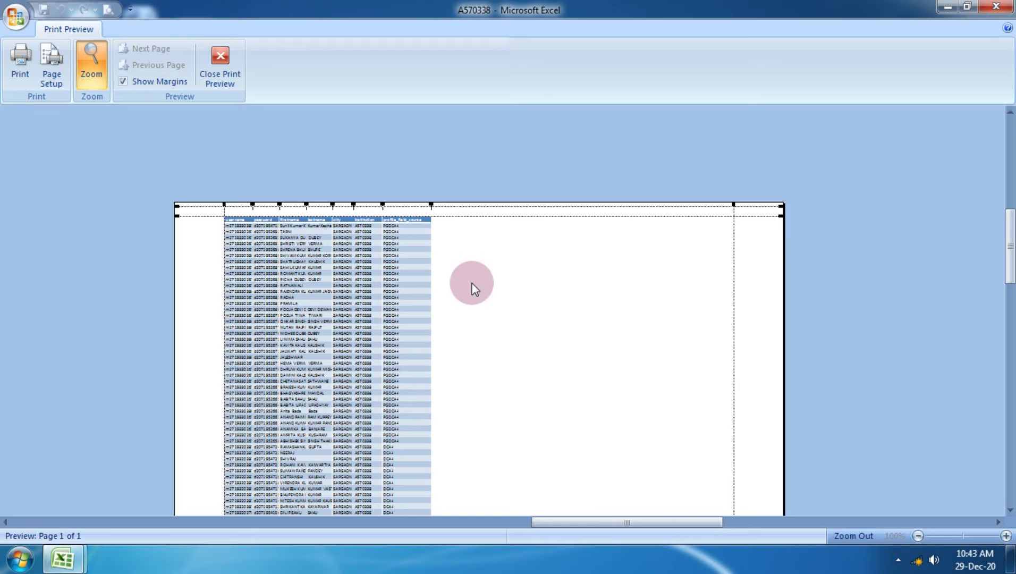
{"action": "left_click", "coordinate": [228, 57]}
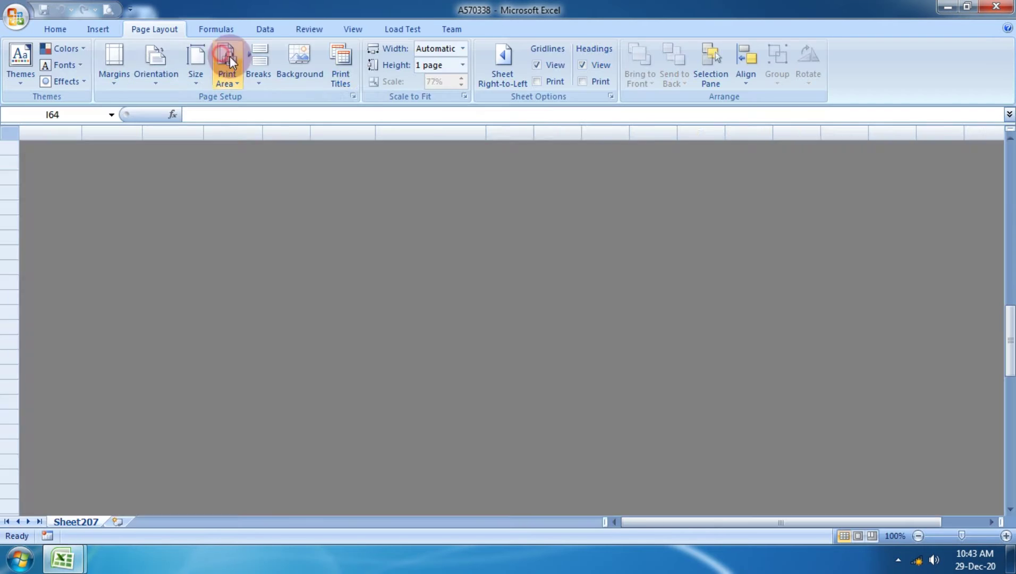
Keep page-width fitting on Automatic and check the result in print preview.
{"action": "left_click", "coordinate": [463, 49]}
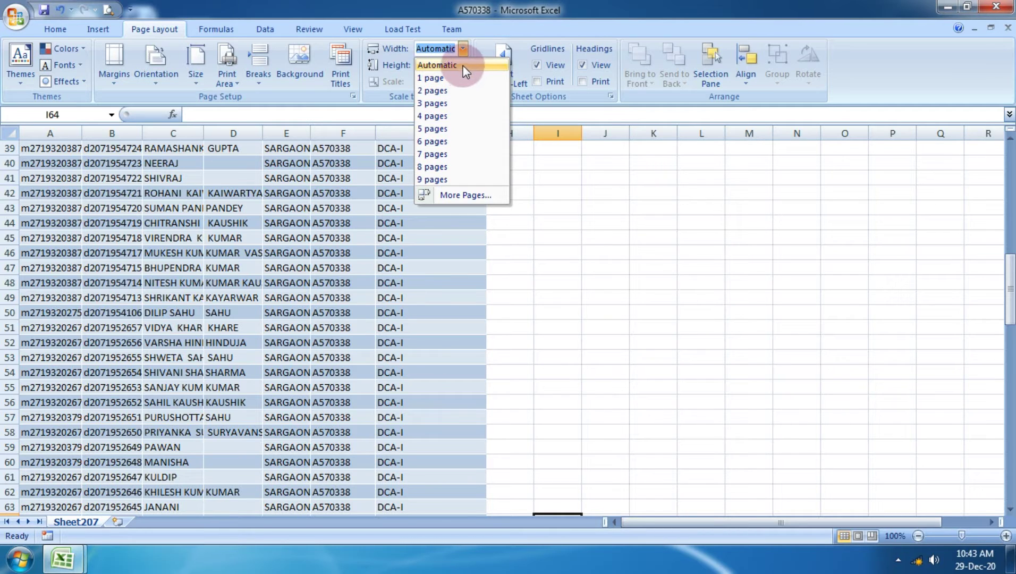
{"action": "left_click", "coordinate": [464, 68]}
{"action": "left_click", "coordinate": [4, 17]}
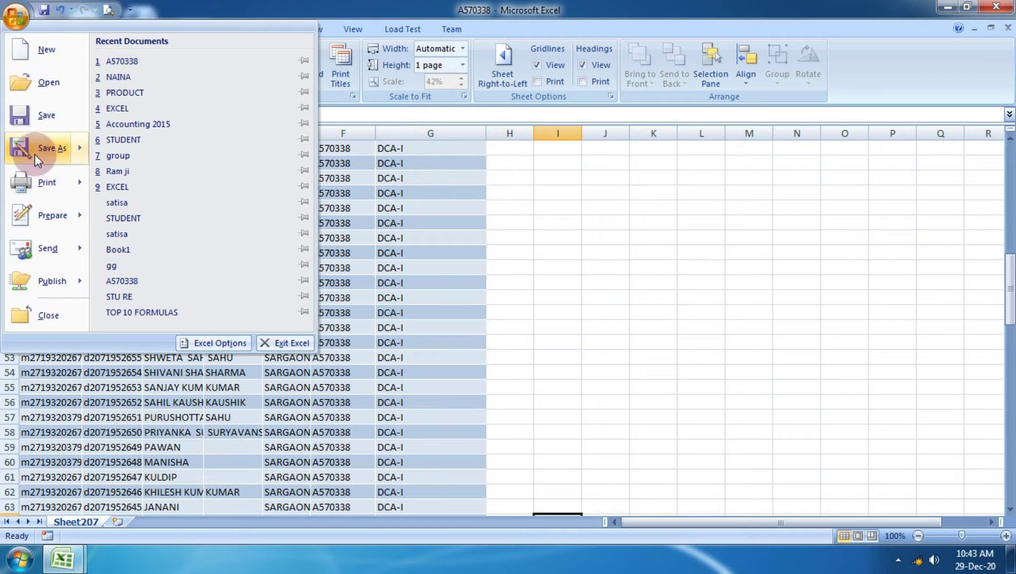
{"action": "mouse_move", "coordinate": [45, 181]}
{"action": "left_click", "coordinate": [141, 268]}
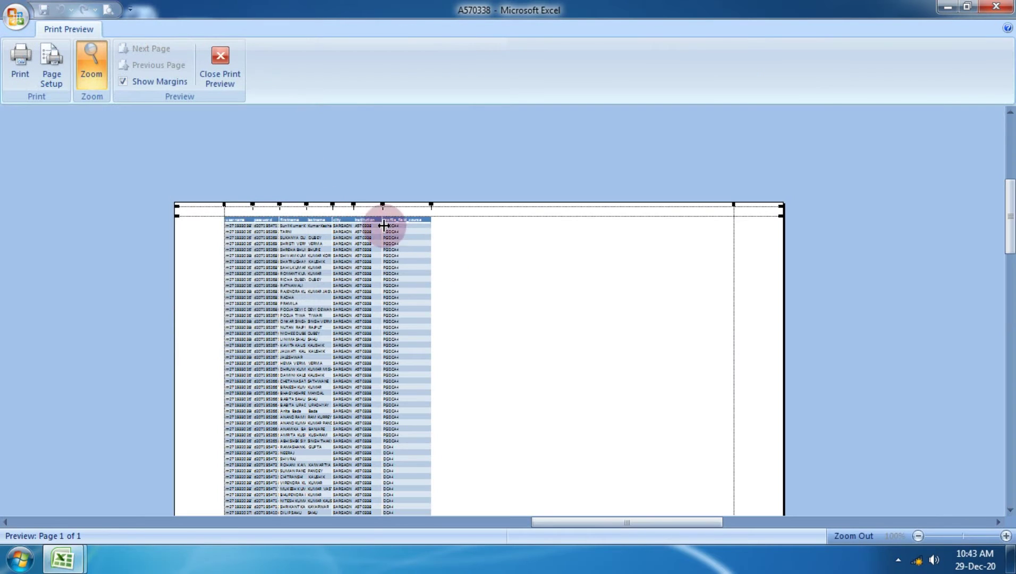
{"action": "scroll", "coordinate": [454, 338], "scroll_direction": "down", "scroll_amount": 5}
{"action": "scroll", "coordinate": [469, 369], "scroll_direction": "down", "scroll_amount": 5}
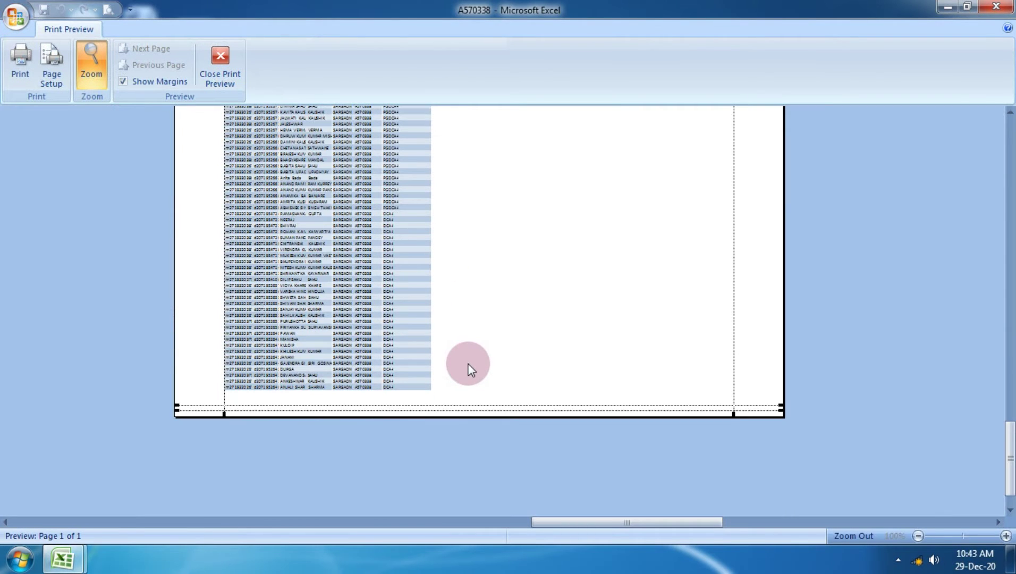
{"action": "scroll", "coordinate": [468, 366], "scroll_direction": "up", "scroll_amount": 2}
{"action": "left_click", "coordinate": [234, 53]}
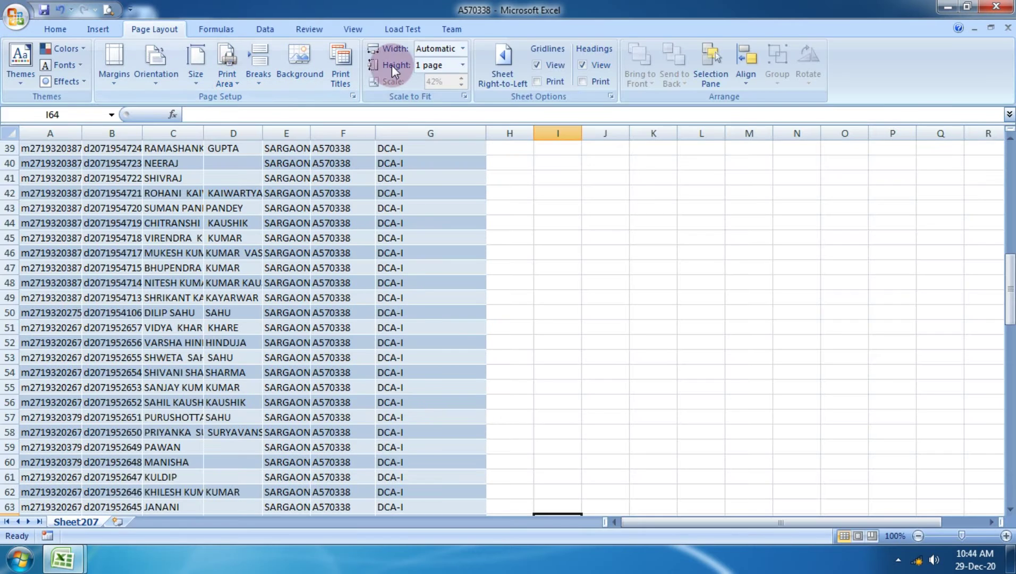
Set page-height fitting to Automatic and confirm in preview that everything fits on one page.
{"action": "left_click", "coordinate": [460, 65]}
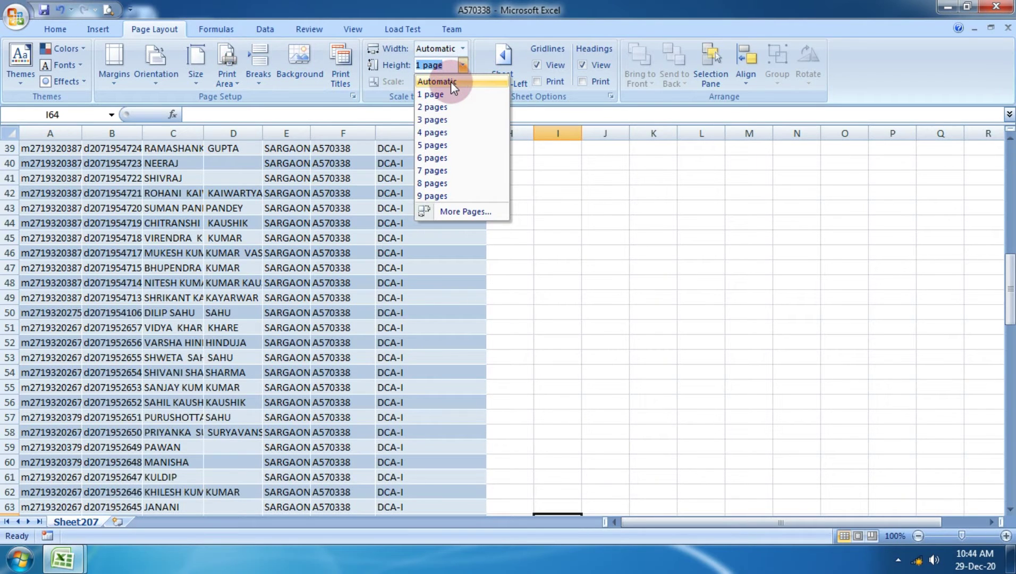
{"action": "left_click", "coordinate": [450, 81]}
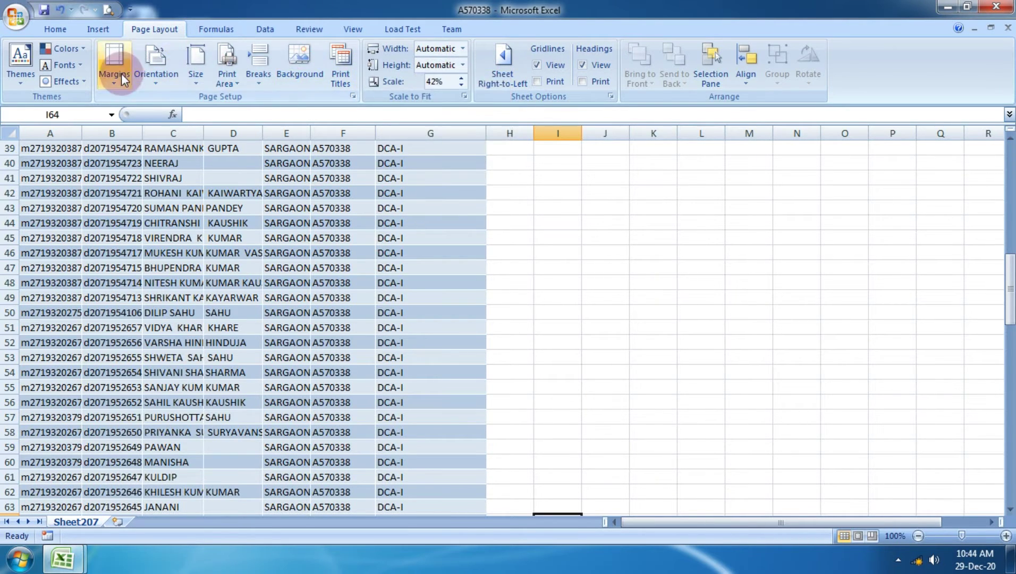
{"action": "left_click", "coordinate": [16, 17]}
{"action": "mouse_move", "coordinate": [47, 182]}
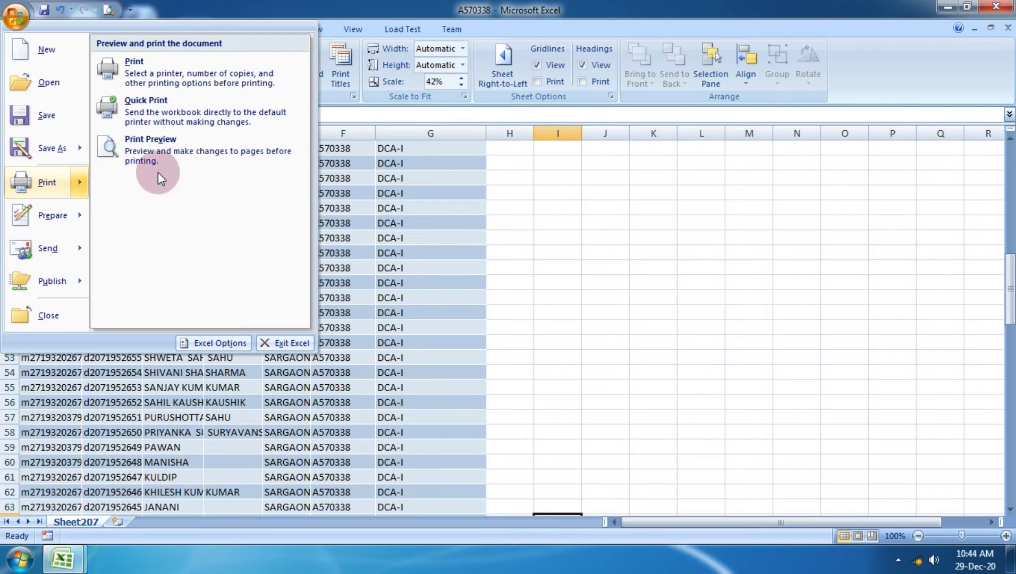
{"action": "left_click", "coordinate": [157, 171]}
{"action": "left_click", "coordinate": [367, 259]}
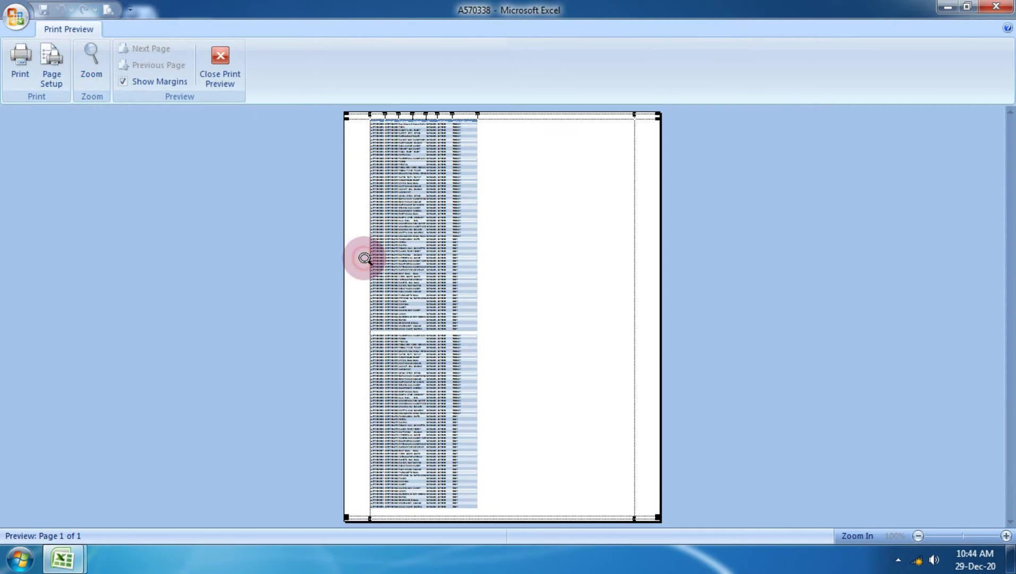
{"action": "left_click", "coordinate": [404, 248]}
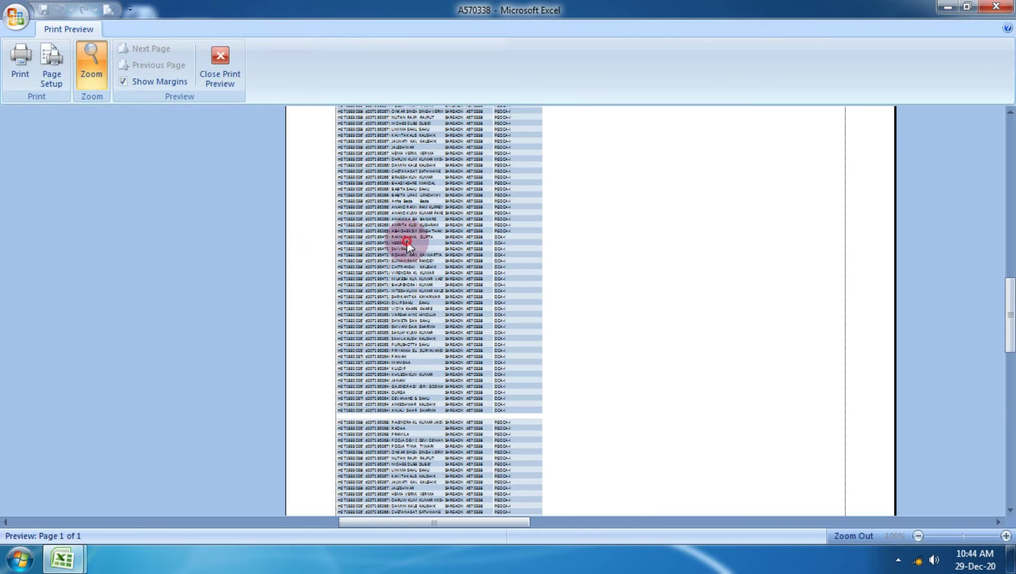
{"action": "left_click", "coordinate": [208, 71]}
Reconfirm page height on Automatic, leaving the print scale at 42%.
{"action": "left_click", "coordinate": [530, 235]}
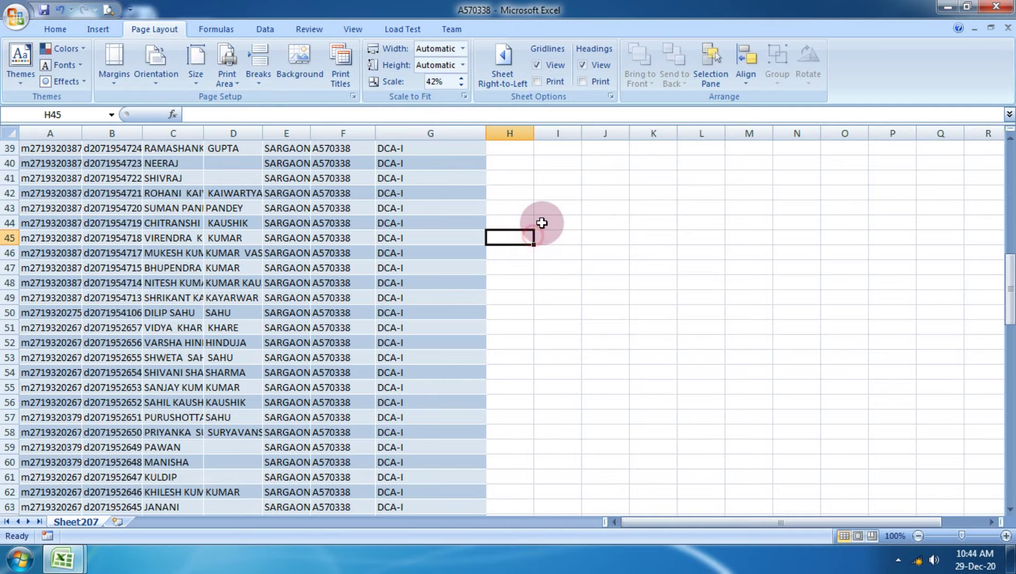
{"action": "left_click", "coordinate": [463, 65]}
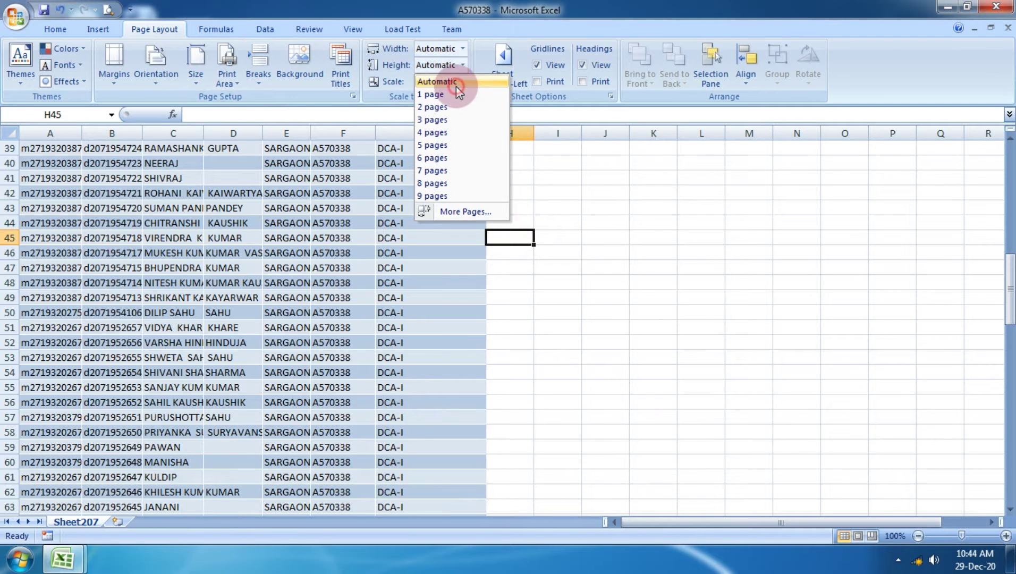
{"action": "left_click", "coordinate": [455, 84]}
{"action": "left_click", "coordinate": [539, 251]}
{"action": "scroll", "coordinate": [302, 297], "scroll_direction": "up", "scroll_amount": 13}
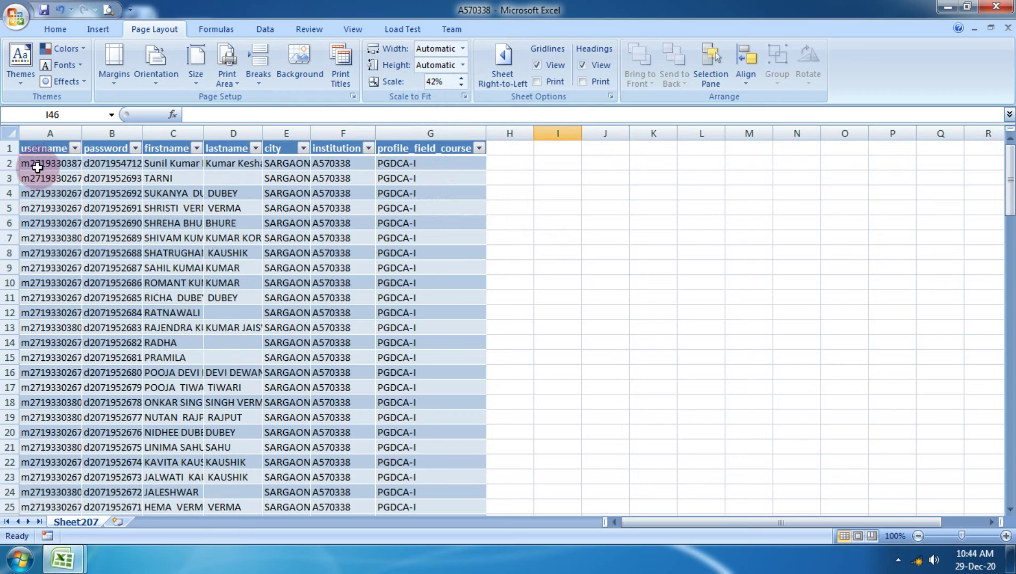
Select the table from A1 to column G and preview it as a whole page.
{"action": "left_click_drag", "start_coordinate": [36, 151], "coordinate": [394, 389]}
{"action": "left_click", "coordinate": [15, 16]}
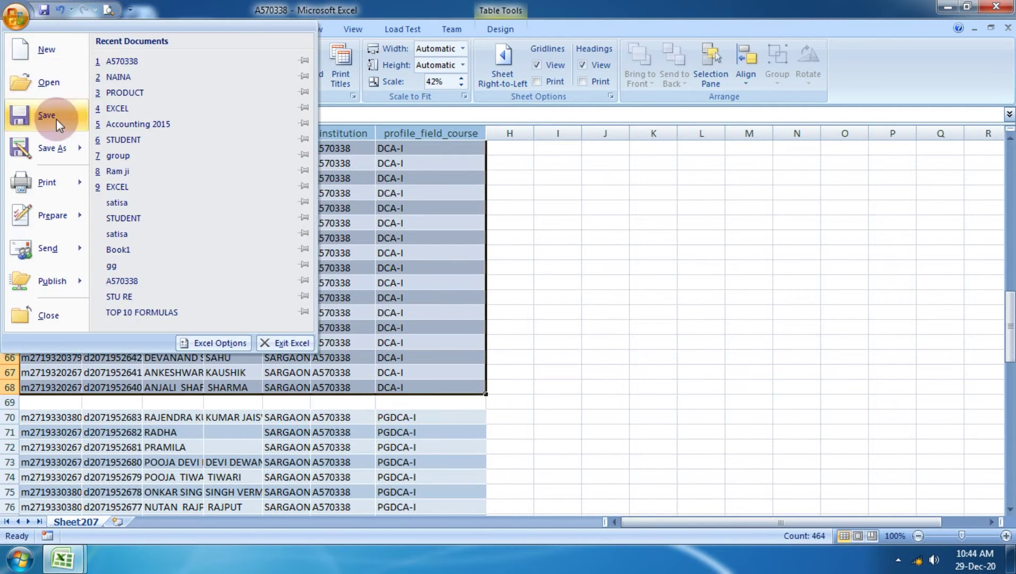
{"action": "mouse_move", "coordinate": [63, 183]}
{"action": "left_click", "coordinate": [169, 149]}
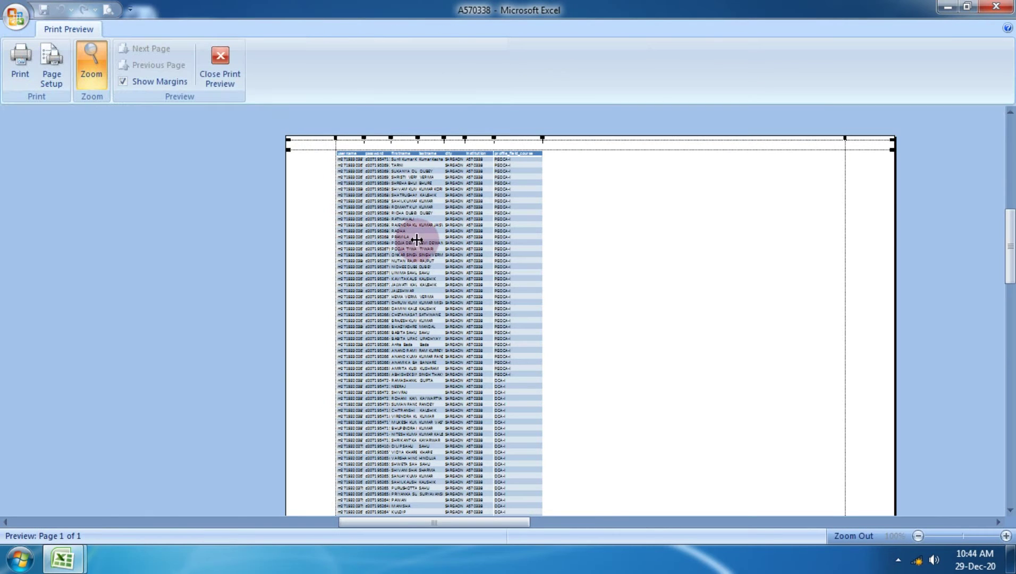
{"action": "left_click", "coordinate": [424, 253]}
{"action": "left_click", "coordinate": [212, 59]}
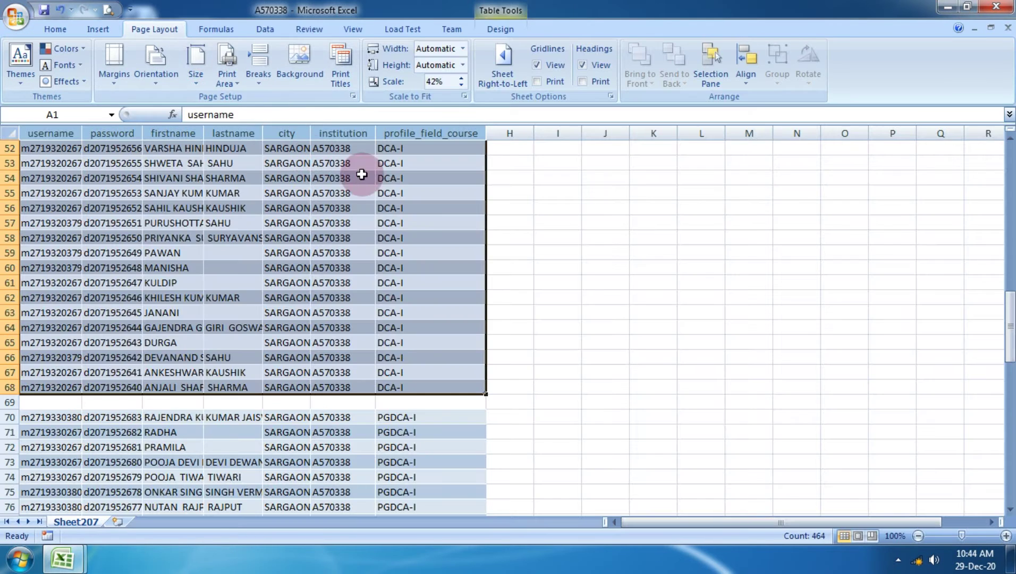
{"action": "scroll", "coordinate": [377, 175], "scroll_direction": "up", "scroll_amount": 6}
{"action": "scroll", "coordinate": [377, 176], "scroll_direction": "up", "scroll_amount": 6}
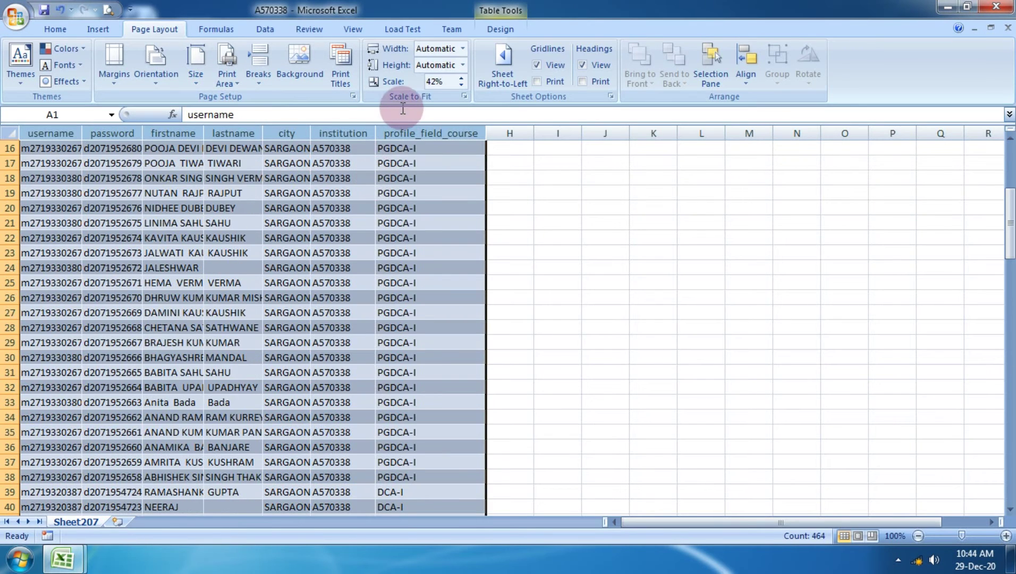
Raise the print scale from 42% to 95%.
{"action": "left_click", "coordinate": [462, 78]}
{"action": "left_click", "coordinate": [461, 78]}
{"action": "left_click", "coordinate": [462, 78]}
{"action": "left_click", "coordinate": [463, 78]}
{"action": "left_click", "coordinate": [463, 78]}
{"action": "left_click", "coordinate": [463, 78]}
{"action": "left_click", "coordinate": [462, 79]}
{"action": "left_click", "coordinate": [463, 78]}
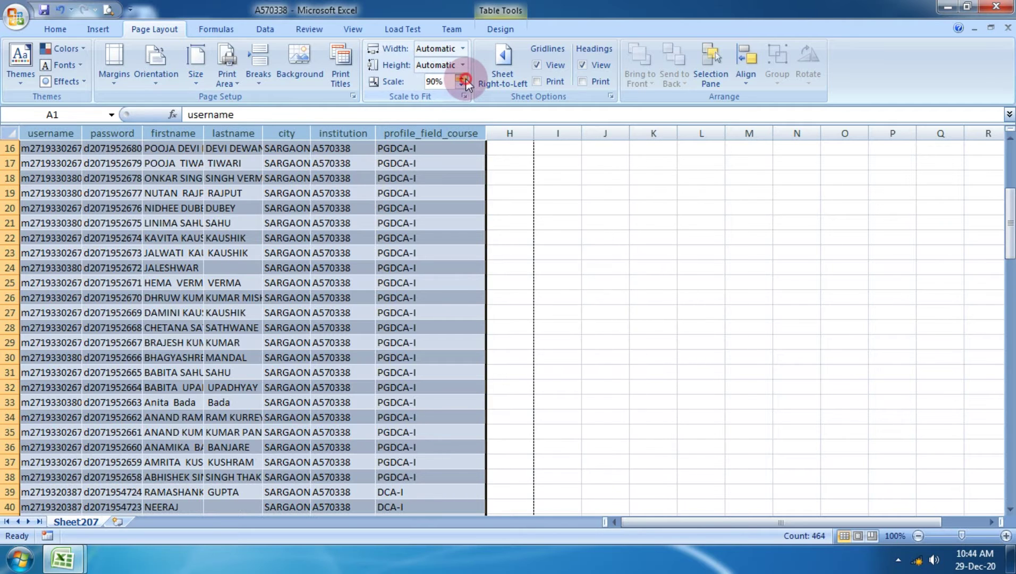
{"action": "left_click", "coordinate": [463, 78]}
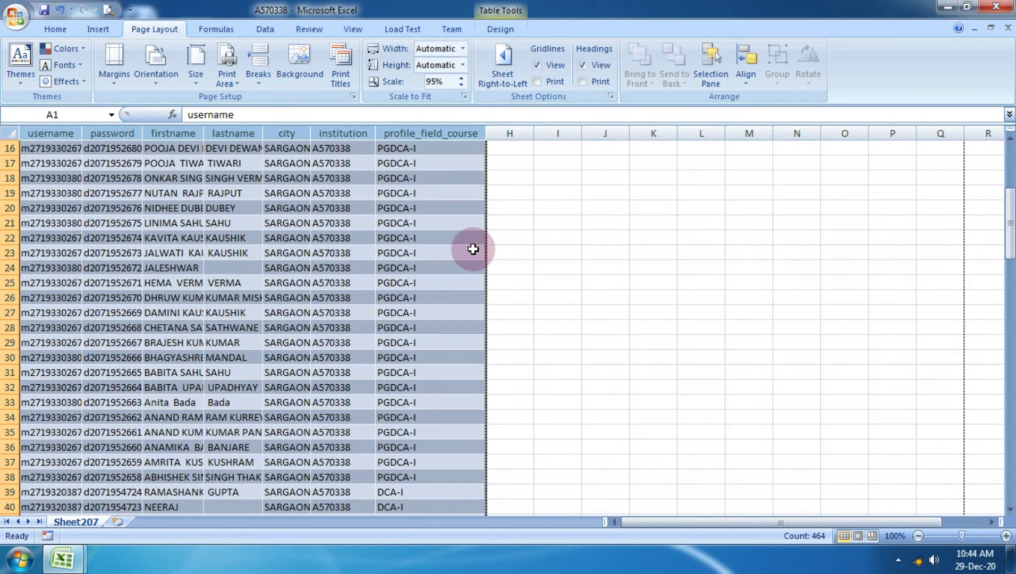
Preview the printout at 95% scale, zooming in and checking the next page.
{"action": "left_click", "coordinate": [15, 16]}
{"action": "mouse_move", "coordinate": [56, 182]}
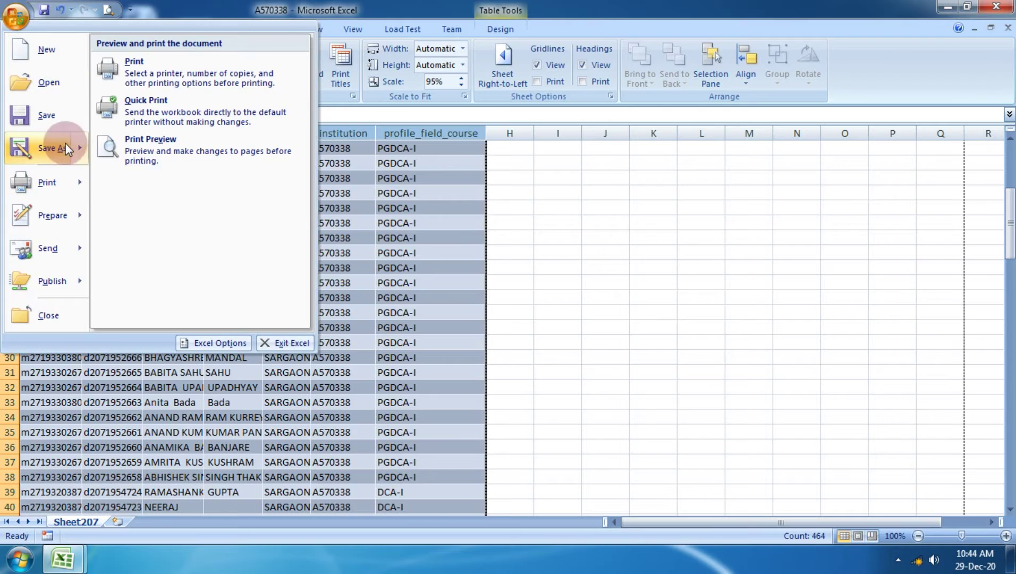
{"action": "left_click", "coordinate": [160, 147]}
{"action": "left_click", "coordinate": [494, 228]}
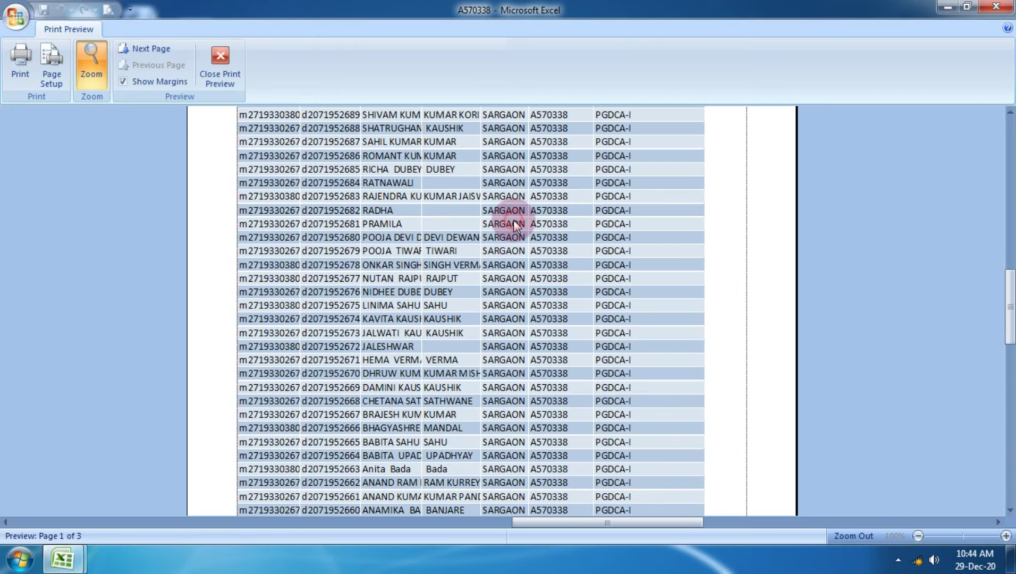
{"action": "scroll", "coordinate": [514, 247], "scroll_direction": "down", "scroll_amount": 10}
{"action": "scroll", "coordinate": [509, 249], "scroll_direction": "up", "scroll_amount": 8}
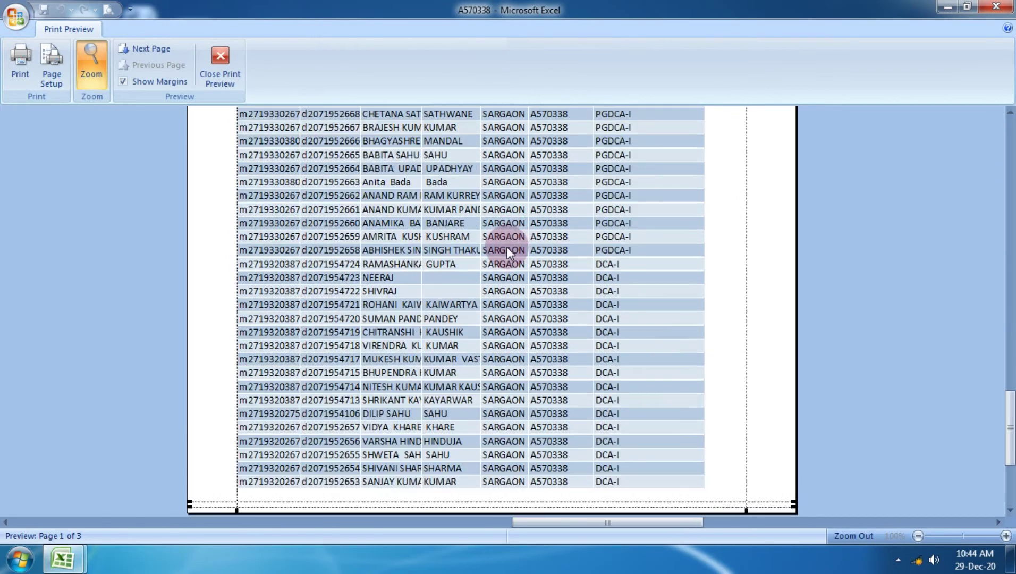
{"action": "scroll", "coordinate": [504, 223], "scroll_direction": "up", "scroll_amount": 6}
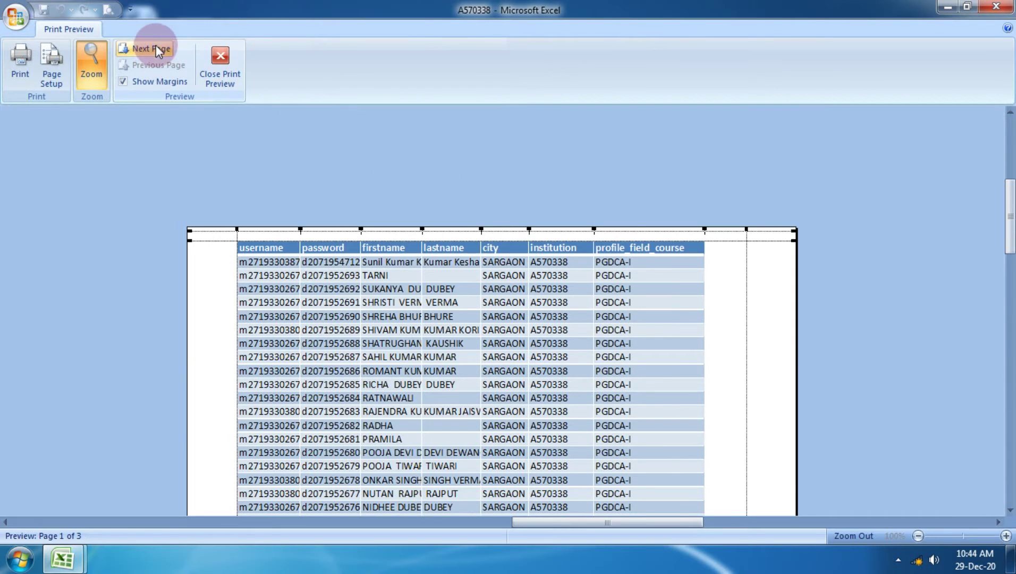
{"action": "left_click", "coordinate": [151, 49]}
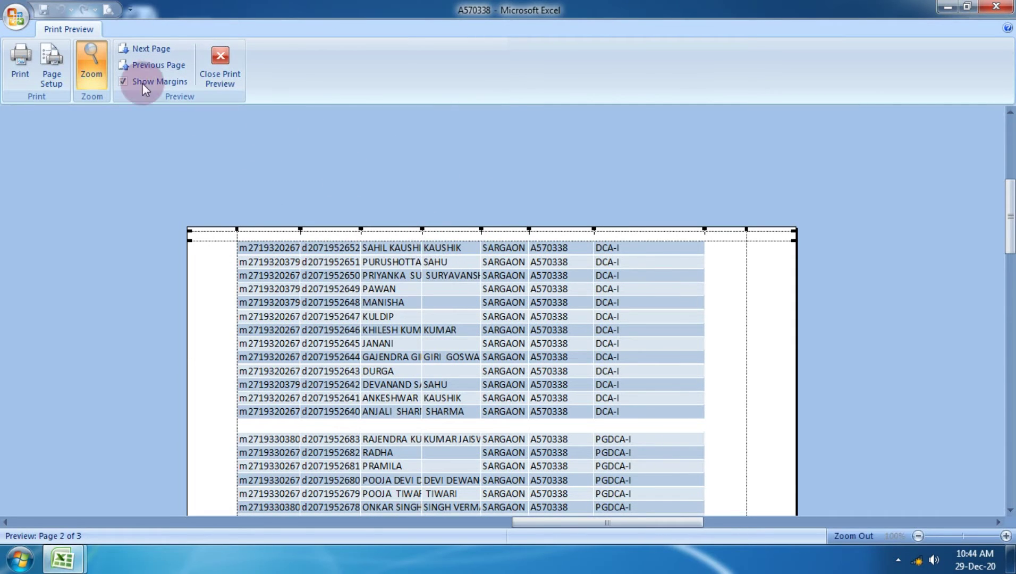
Adjust the print scaling to 110% in Page Setup and close the preview.
{"action": "left_click", "coordinate": [51, 64]}
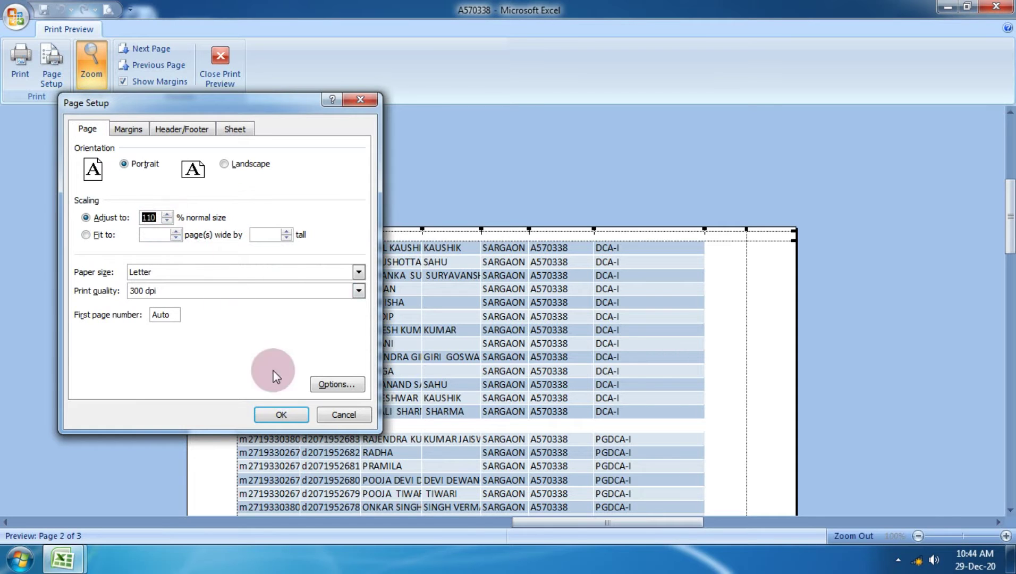
{"action": "left_click", "coordinate": [281, 414]}
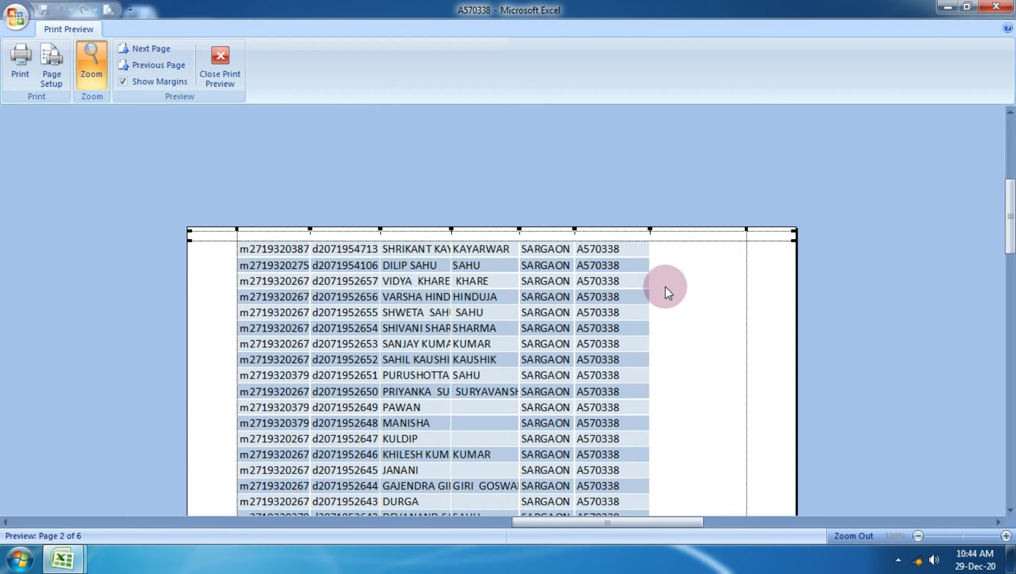
{"action": "scroll", "coordinate": [639, 281], "scroll_direction": "down", "scroll_amount": 10}
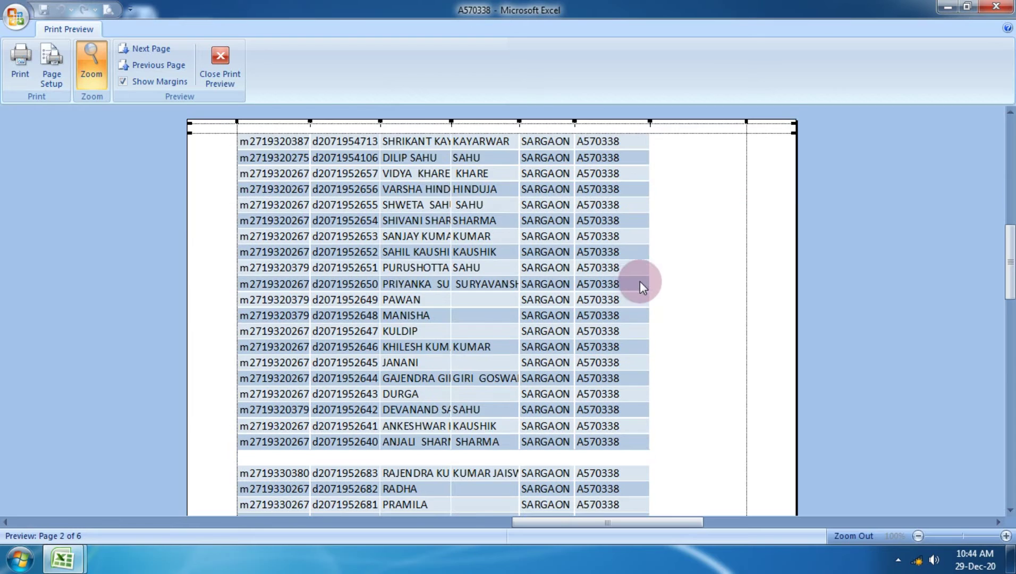
{"action": "left_click", "coordinate": [214, 79]}
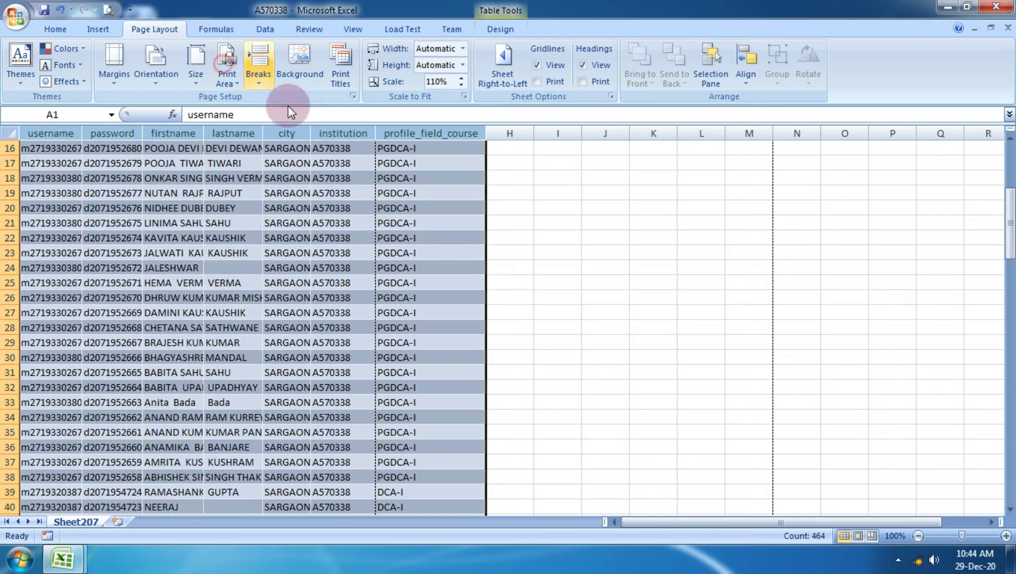
Close the A570338 workbook without saving changes.
{"action": "scroll", "coordinate": [499, 288], "scroll_direction": "up", "scroll_amount": 5}
{"action": "left_click", "coordinate": [690, 283]}
{"action": "left_click", "coordinate": [996, 6]}
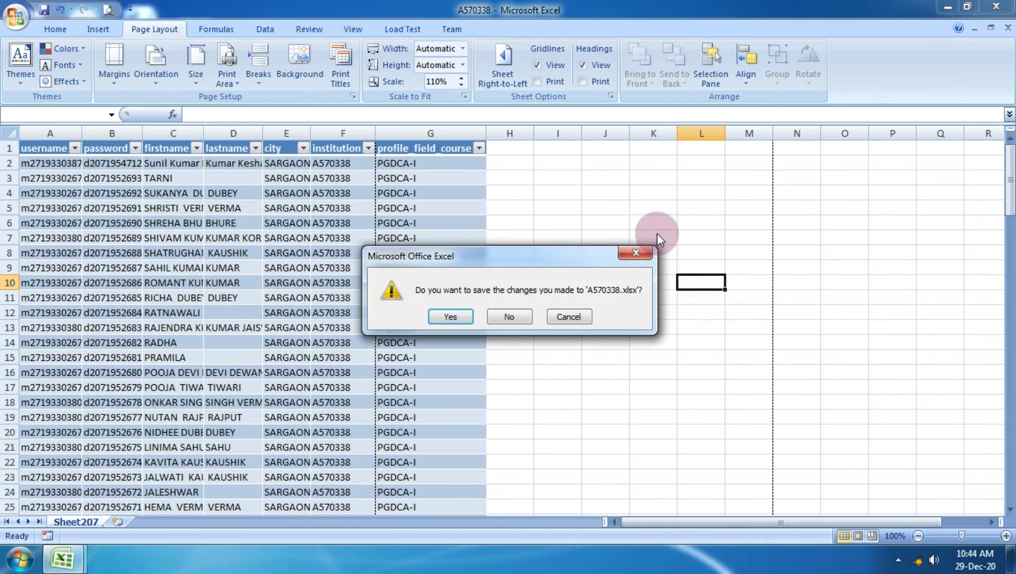
{"action": "left_click", "coordinate": [506, 318]}
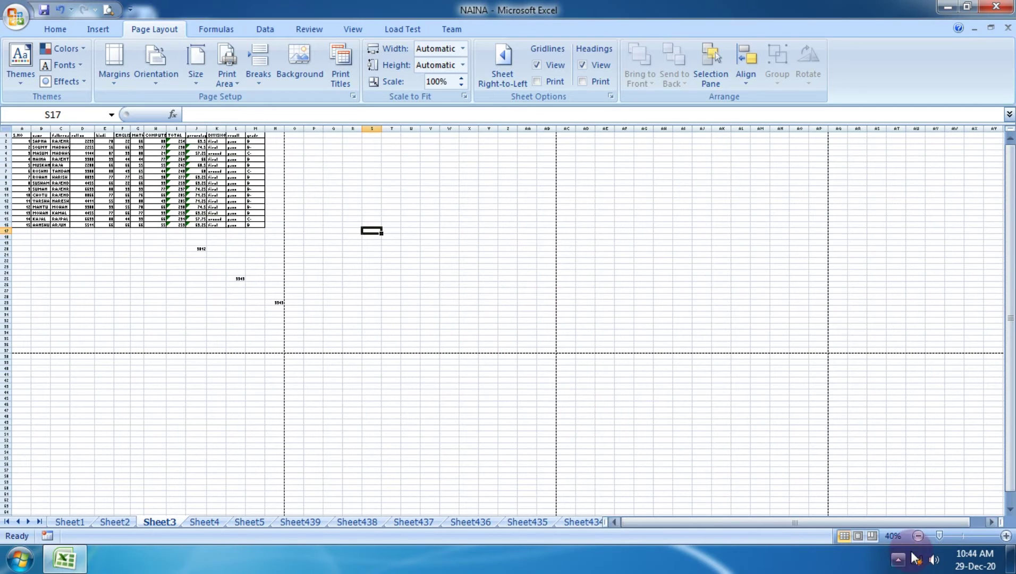
Zoom the marks sheet to 100% and open its print preview.
{"action": "left_click", "coordinate": [1005, 536]}
{"action": "left_click", "coordinate": [1005, 536]}
{"action": "left_click", "coordinate": [1005, 537]}
{"action": "left_click", "coordinate": [1006, 537]}
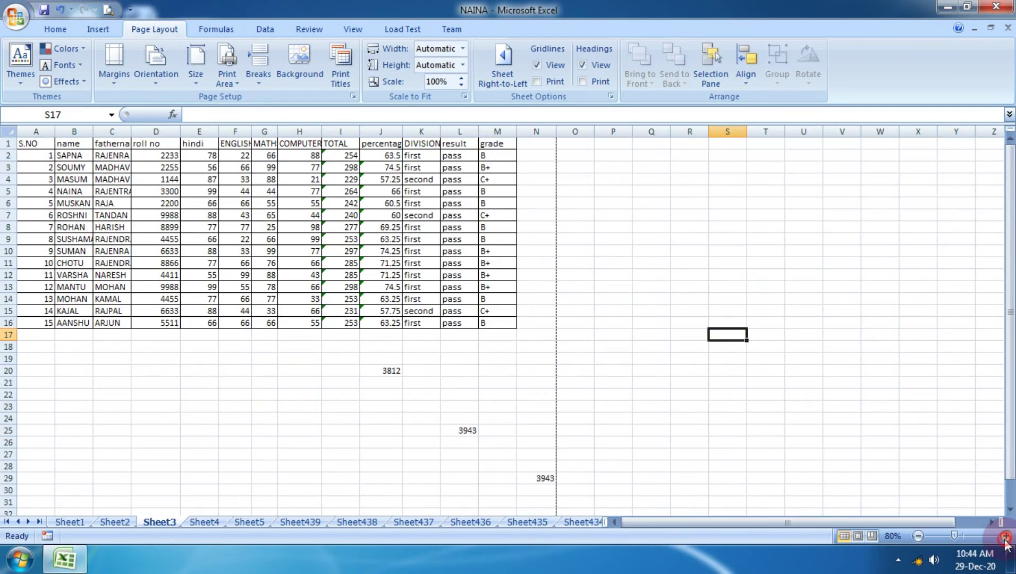
{"action": "left_click", "coordinate": [1006, 537]}
{"action": "left_click", "coordinate": [1005, 536]}
{"action": "scroll", "coordinate": [545, 460], "scroll_direction": "up", "scroll_amount": 1}
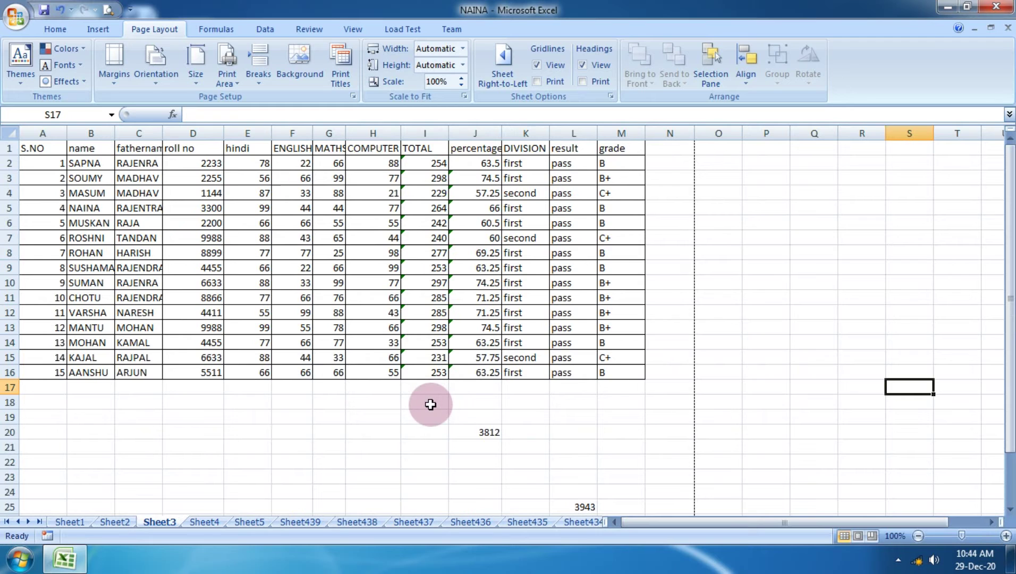
{"action": "left_click", "coordinate": [15, 15]}
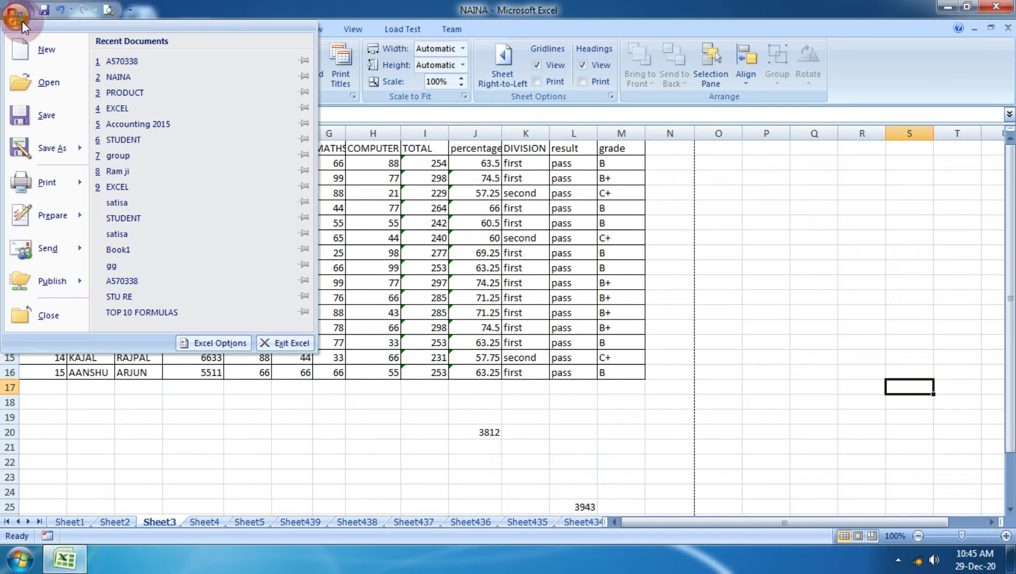
{"action": "mouse_move", "coordinate": [46, 182]}
{"action": "left_click", "coordinate": [159, 164]}
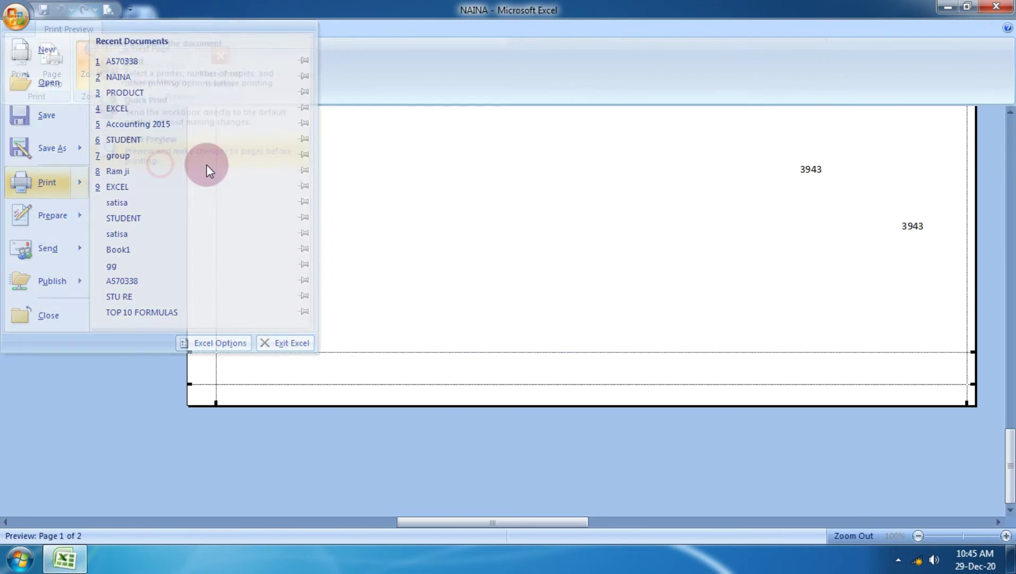
{"action": "scroll", "coordinate": [299, 250], "scroll_direction": "up", "scroll_amount": 10}
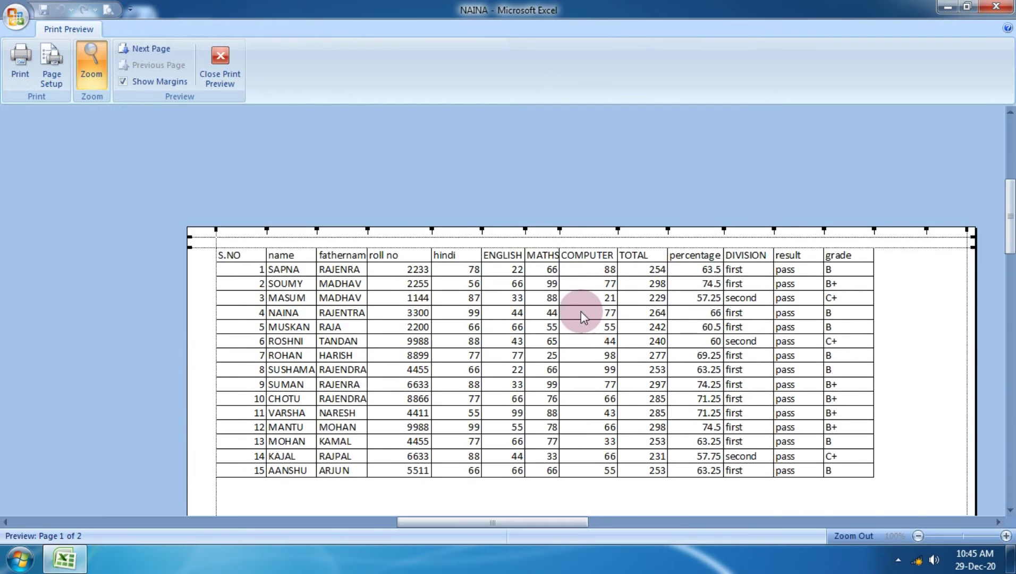
Set the page to landscape on A4 paper and check the fitted page in preview.
{"action": "left_click", "coordinate": [51, 77]}
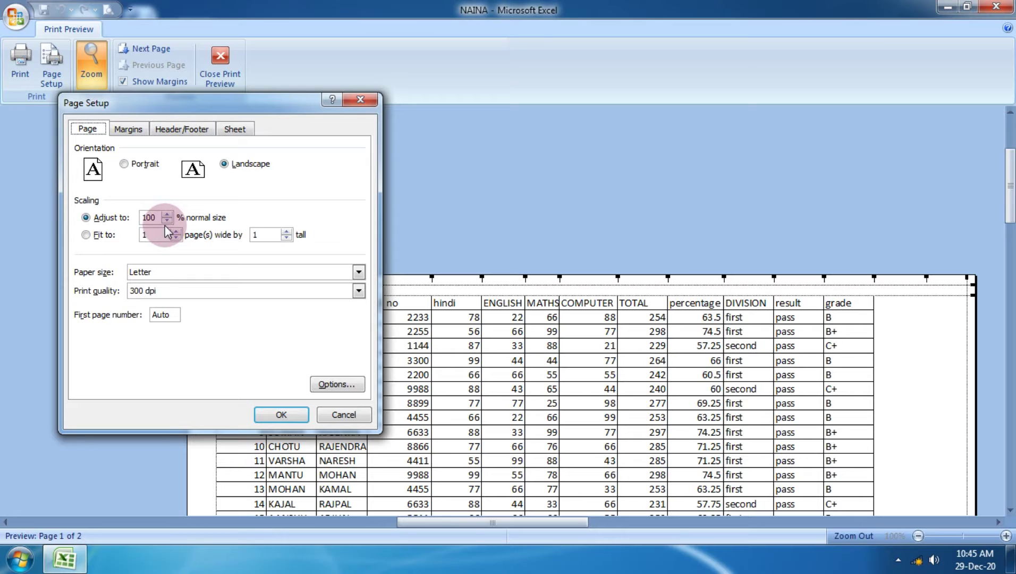
{"action": "left_click", "coordinate": [158, 272]}
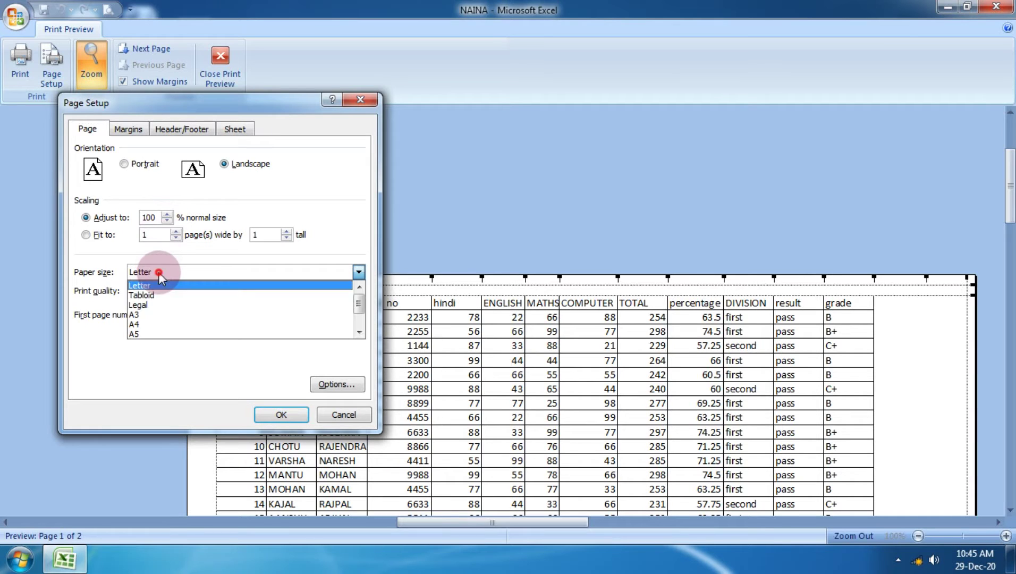
{"action": "left_click", "coordinate": [173, 325]}
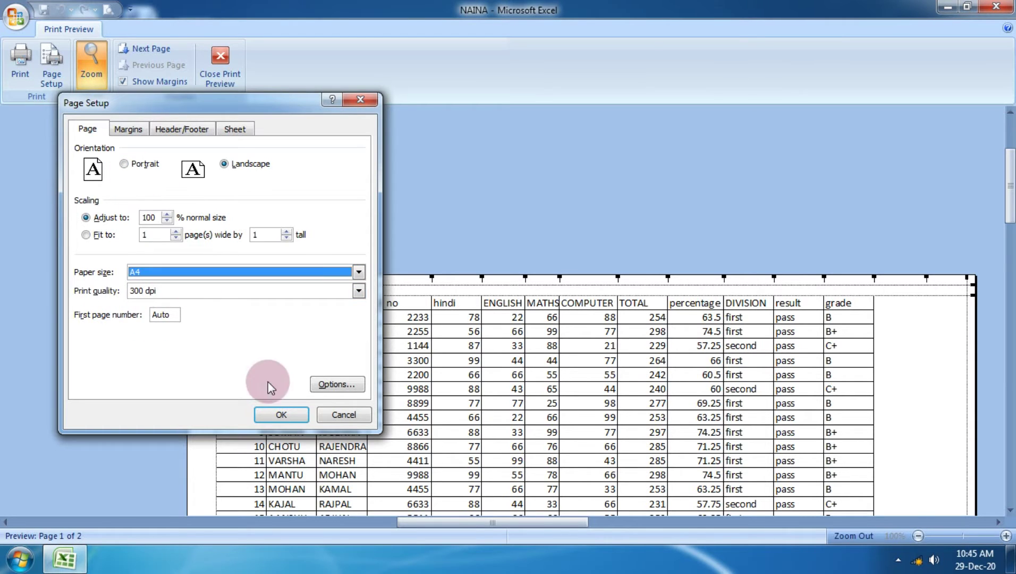
{"action": "left_click", "coordinate": [274, 415]}
{"action": "scroll", "coordinate": [508, 372], "scroll_direction": "down", "scroll_amount": 3}
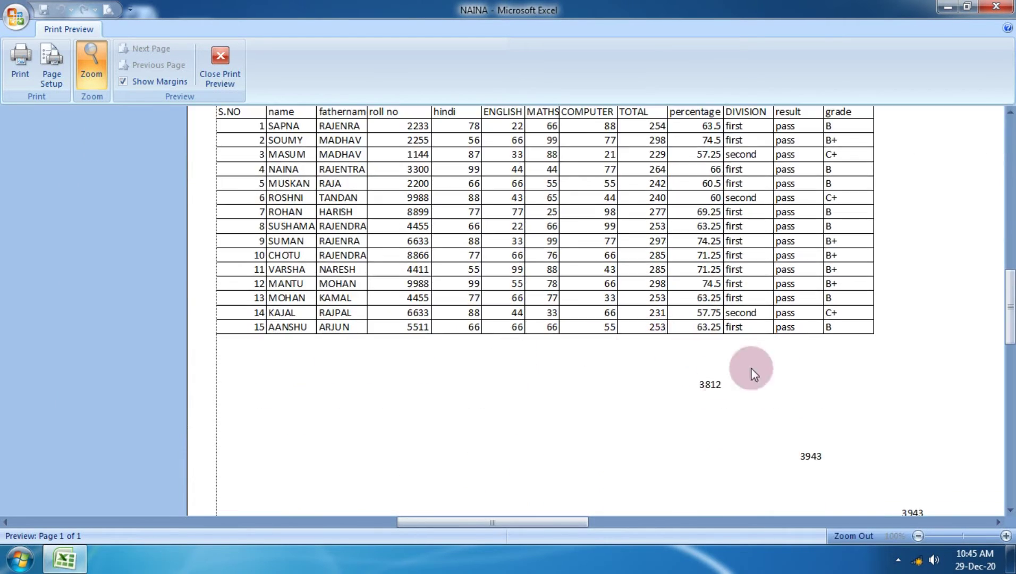
{"action": "left_click", "coordinate": [706, 377]}
{"action": "left_click", "coordinate": [709, 402]}
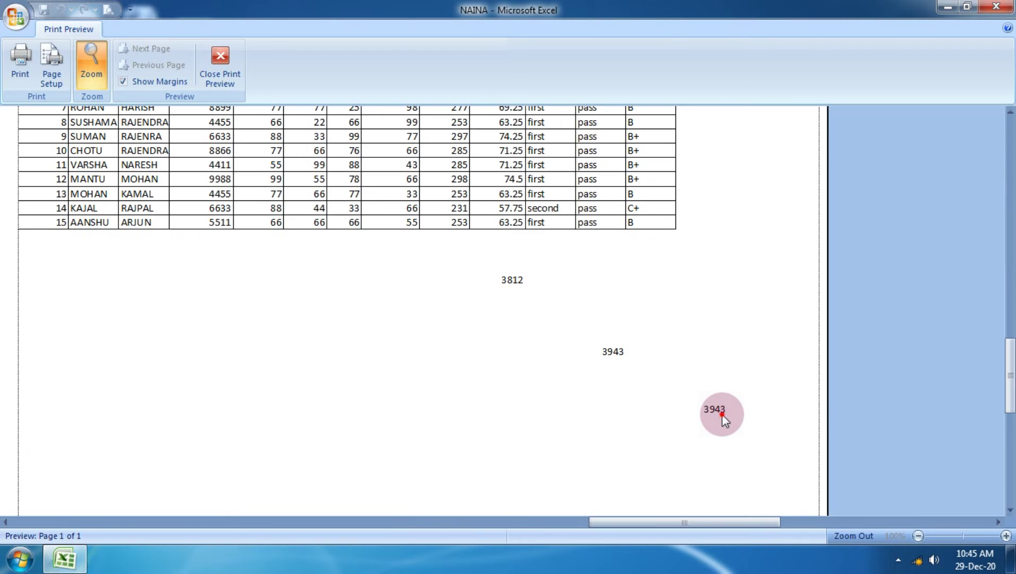
Delete the stray values 3812 in J20 and 3943 in L25 and N29.
{"action": "left_click", "coordinate": [220, 58]}
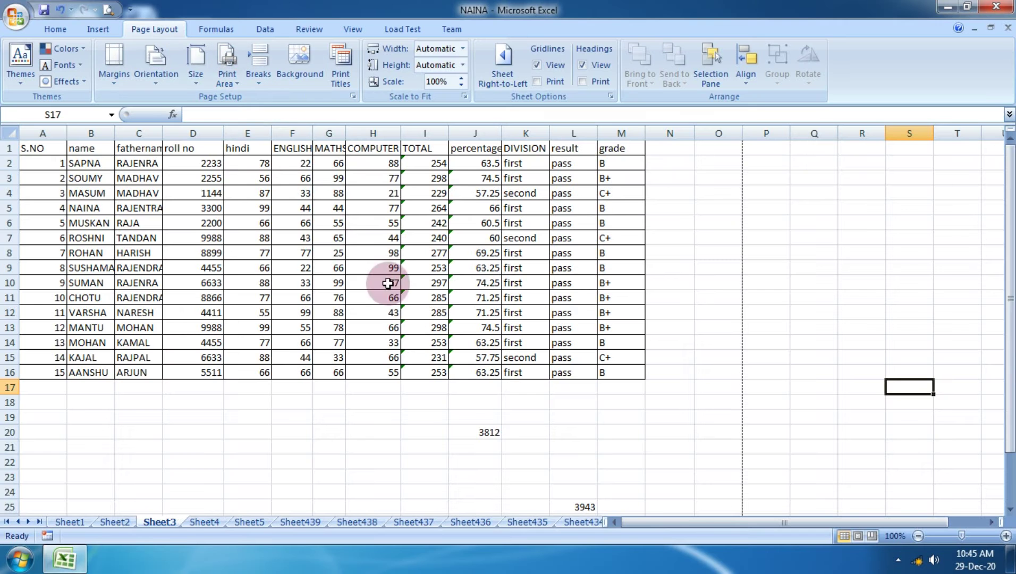
{"action": "left_click", "coordinate": [489, 429]}
{"action": "scroll", "coordinate": [490, 425], "scroll_direction": "down", "scroll_amount": 4}
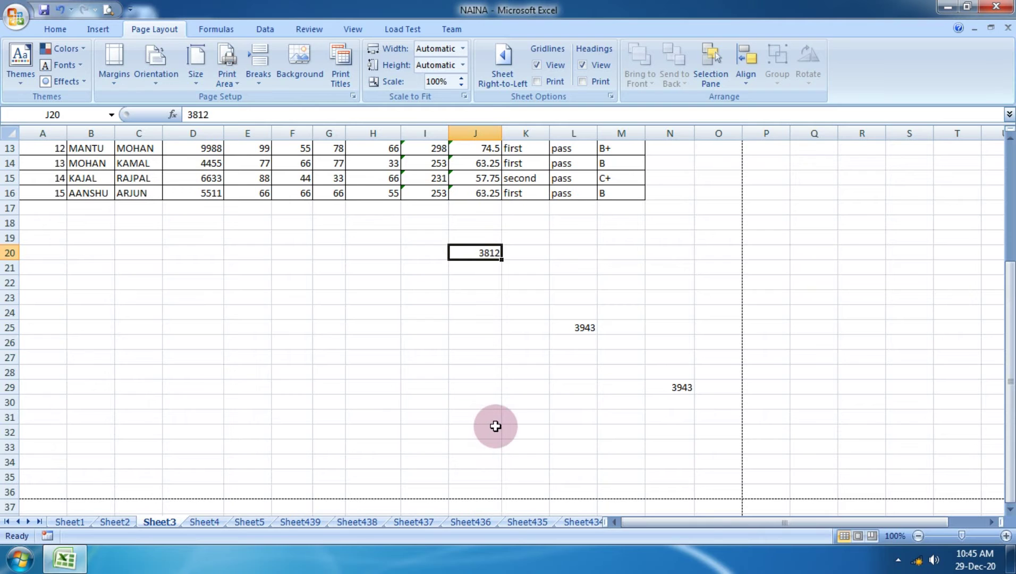
{"action": "key", "text": "Delete"}
{"action": "left_click", "coordinate": [584, 328]}
{"action": "key", "text": "Delete"}
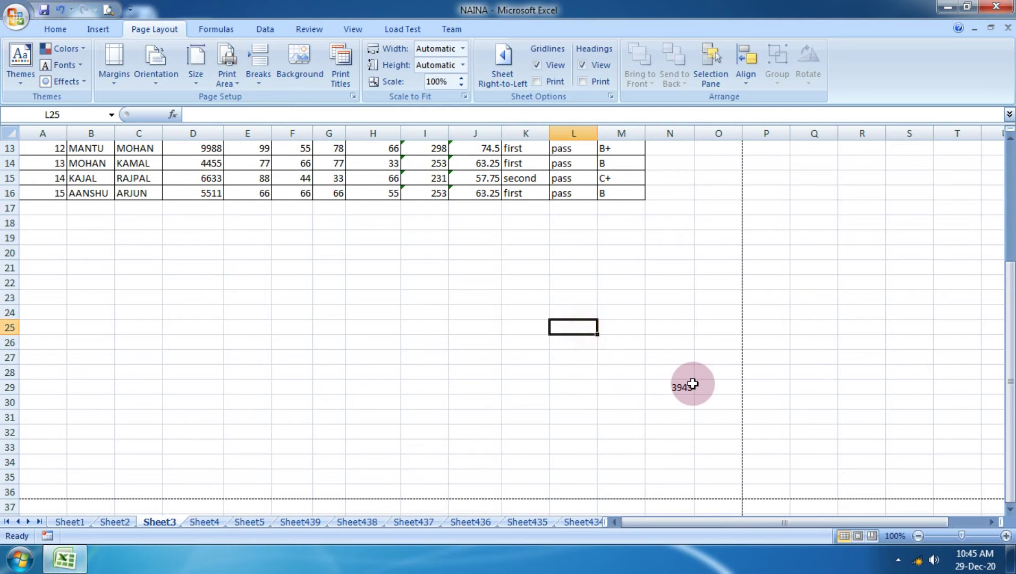
{"action": "left_click", "coordinate": [689, 391]}
{"action": "key", "text": "Delete"}
{"action": "scroll", "coordinate": [545, 317], "scroll_direction": "up", "scroll_amount": 4}
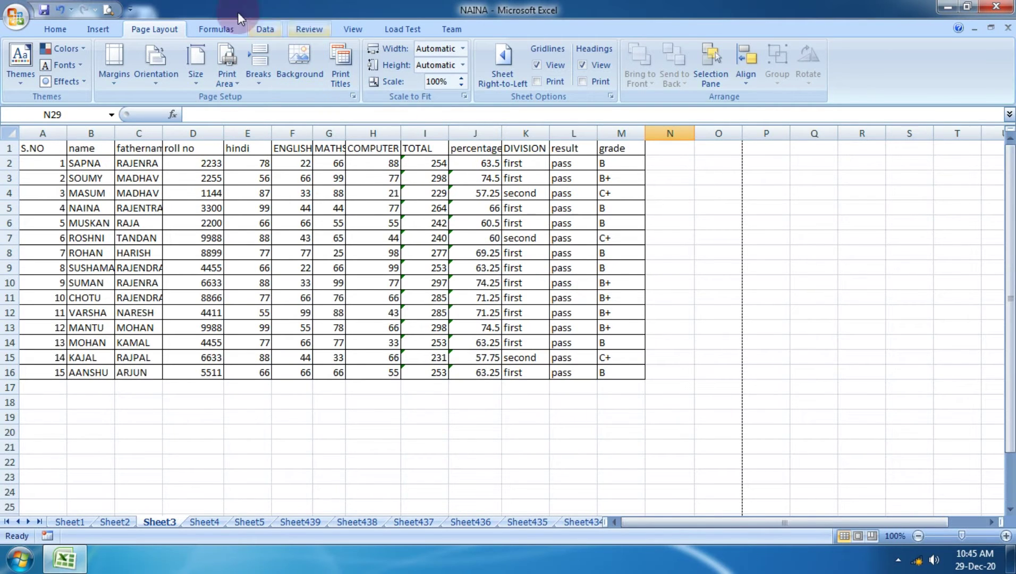
Set the print scale to 120% in Page Setup from the print preview.
{"action": "left_click", "coordinate": [8, 23]}
{"action": "mouse_move", "coordinate": [42, 198]}
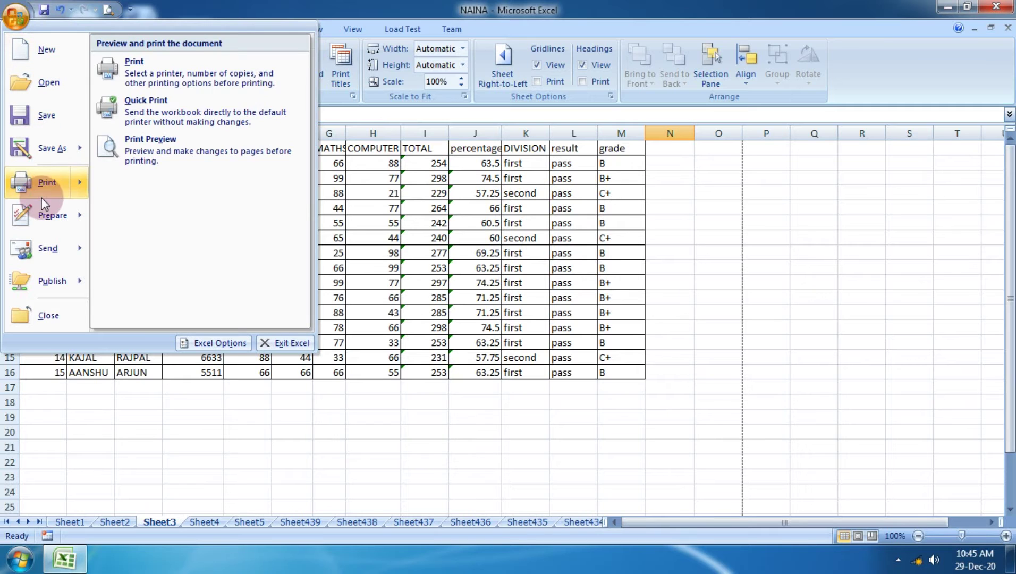
{"action": "left_click", "coordinate": [140, 146]}
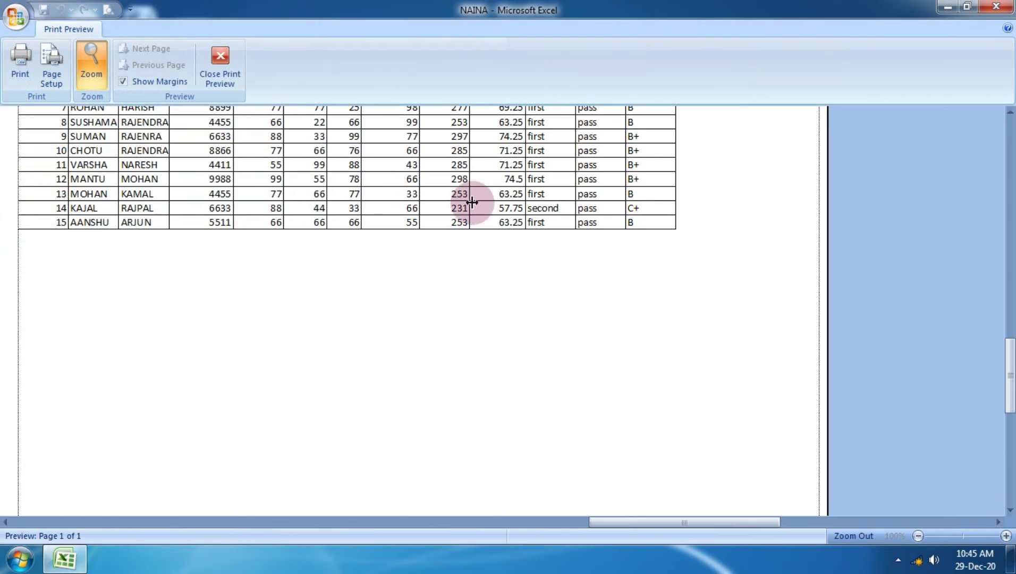
{"action": "scroll", "coordinate": [498, 204], "scroll_direction": "up", "scroll_amount": 3}
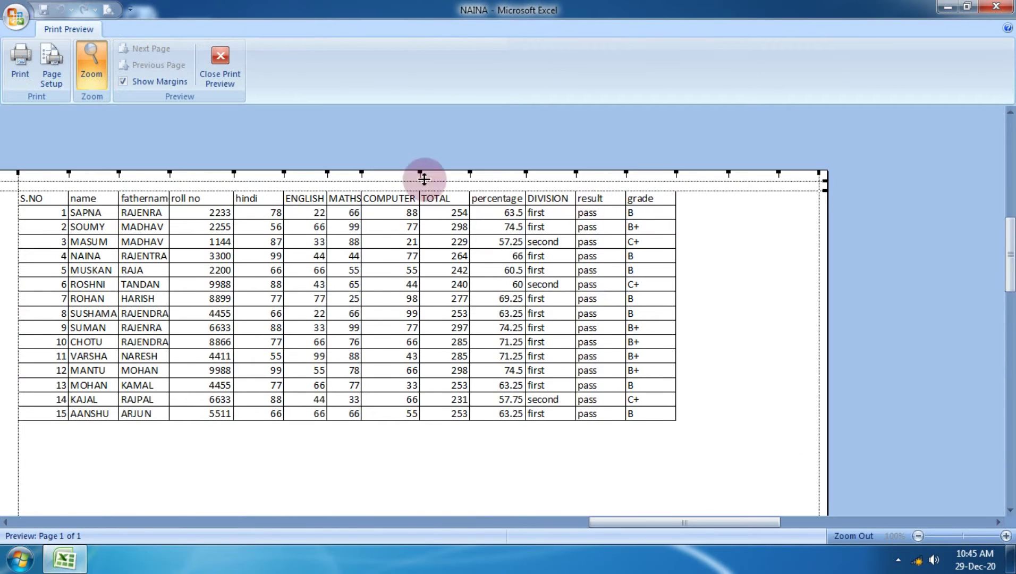
{"action": "left_click", "coordinate": [62, 85]}
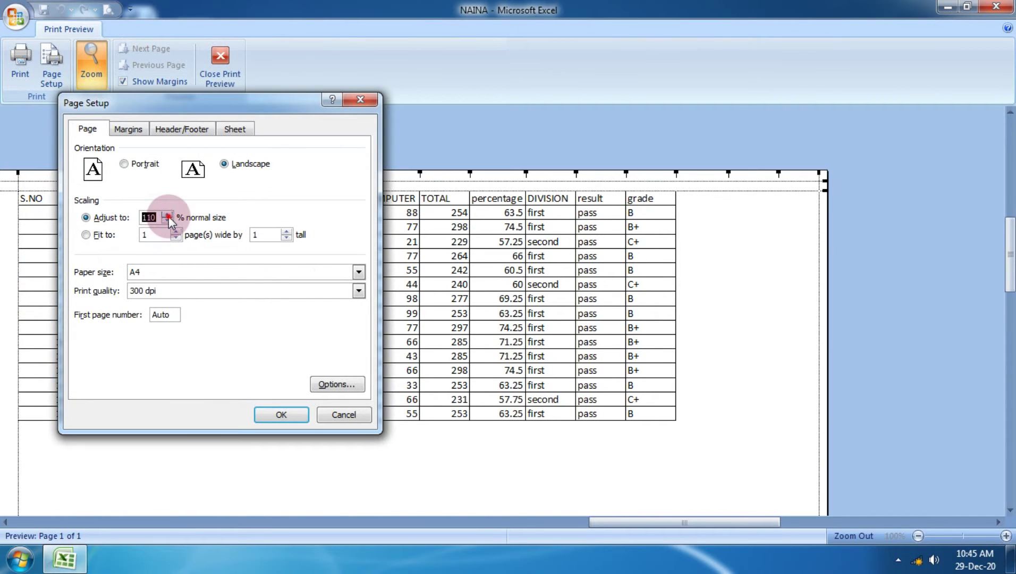
{"action": "left_click", "coordinate": [270, 413]}
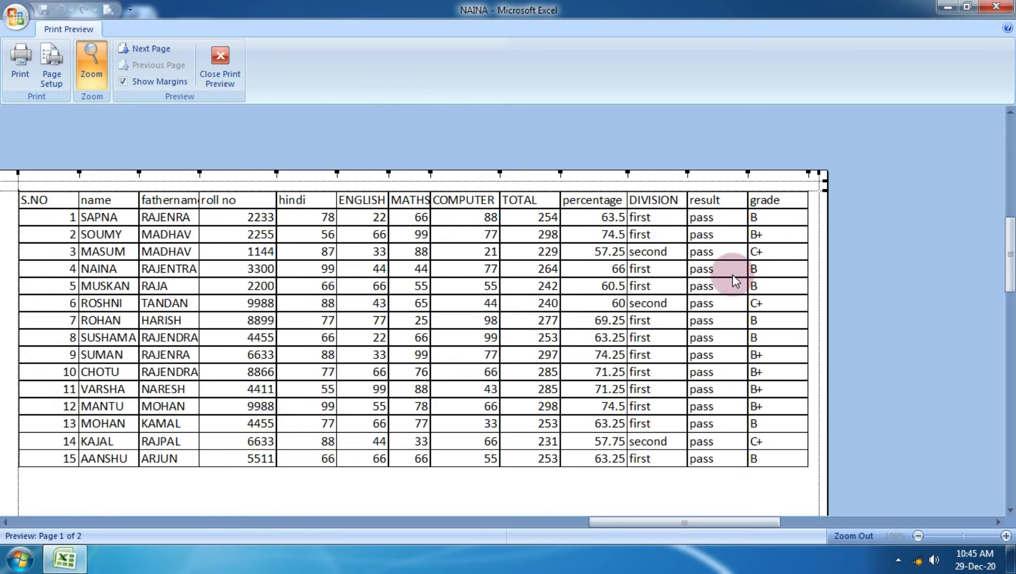
Check the two-page preview at 120%, keep the Page Setup settings, and return to the sheet.
{"action": "scroll", "coordinate": [749, 343], "scroll_direction": "down", "scroll_amount": 2}
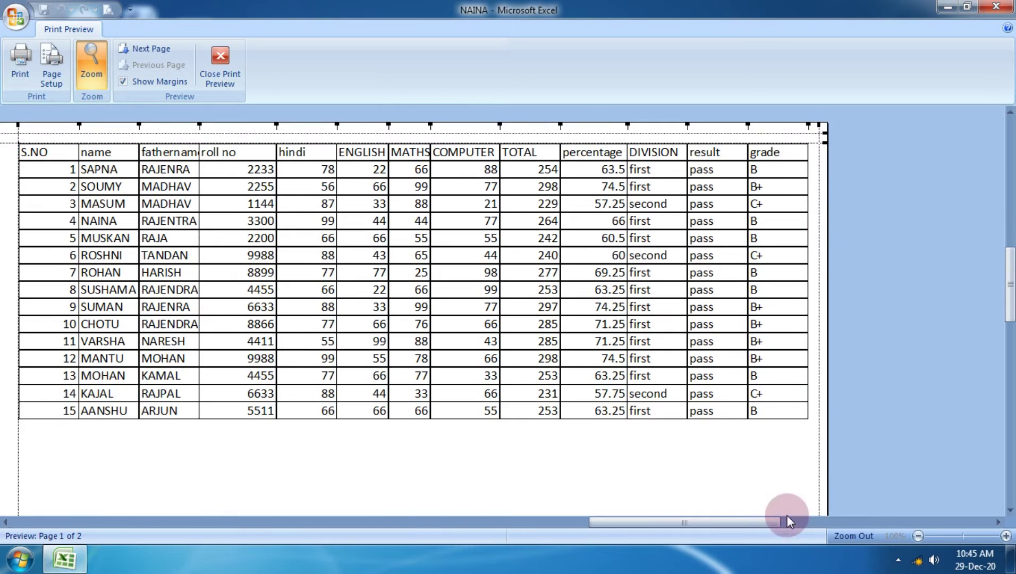
{"action": "left_click_drag", "start_coordinate": [773, 520], "coordinate": [659, 508]}
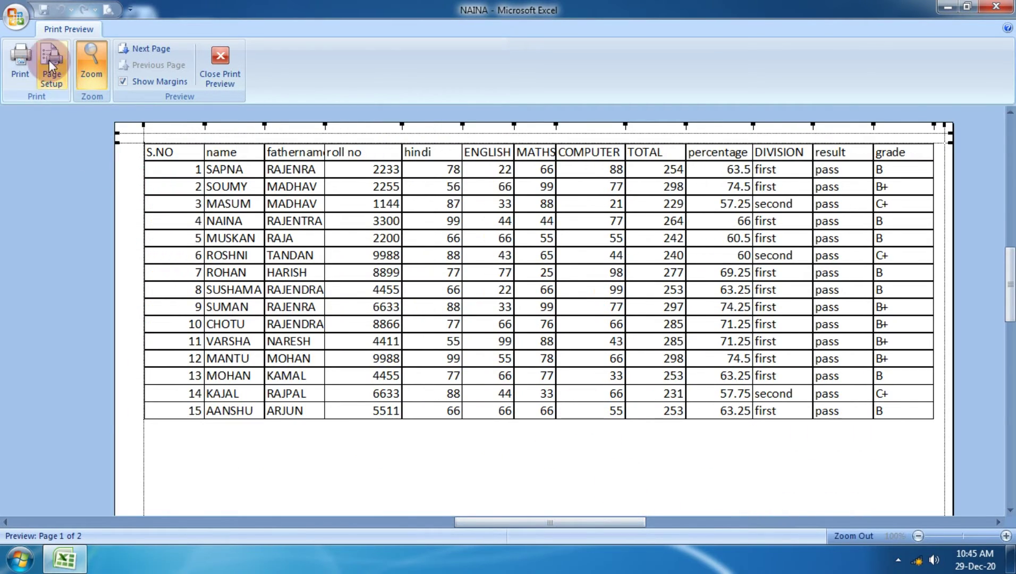
{"action": "left_click", "coordinate": [50, 64]}
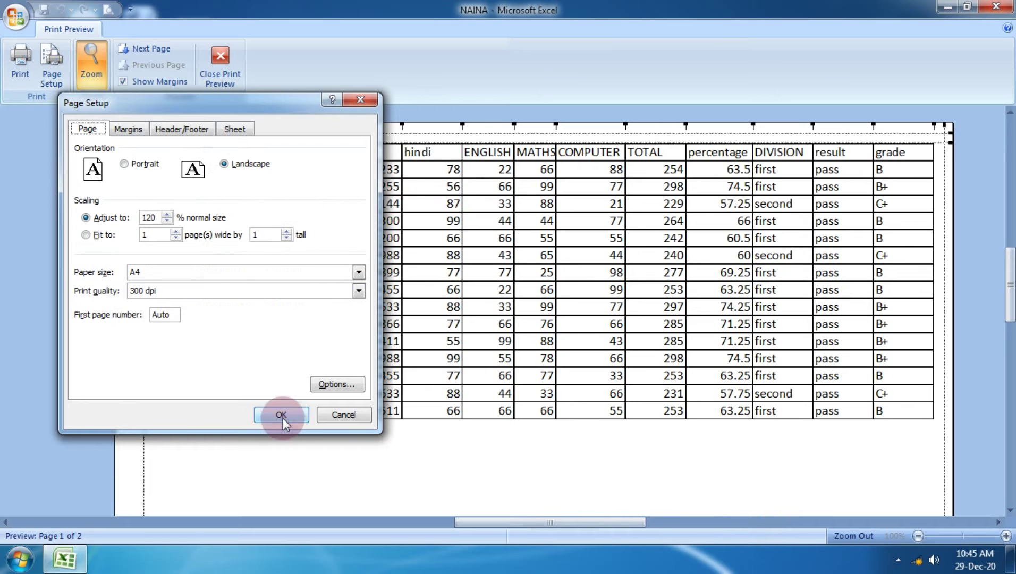
{"action": "left_click", "coordinate": [276, 415]}
{"action": "scroll", "coordinate": [431, 398], "scroll_direction": "up", "scroll_amount": 3}
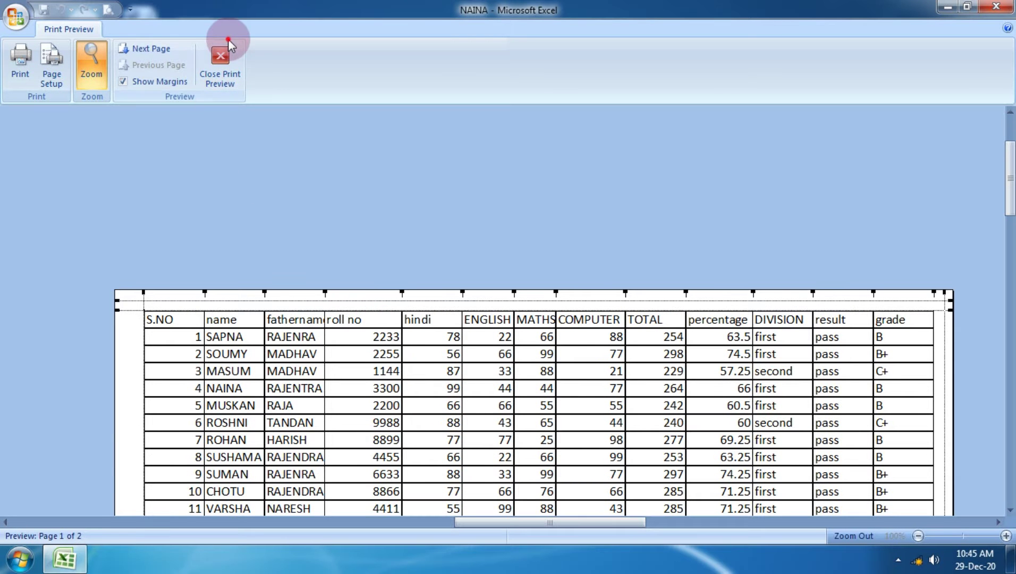
{"action": "left_click", "coordinate": [222, 59]}
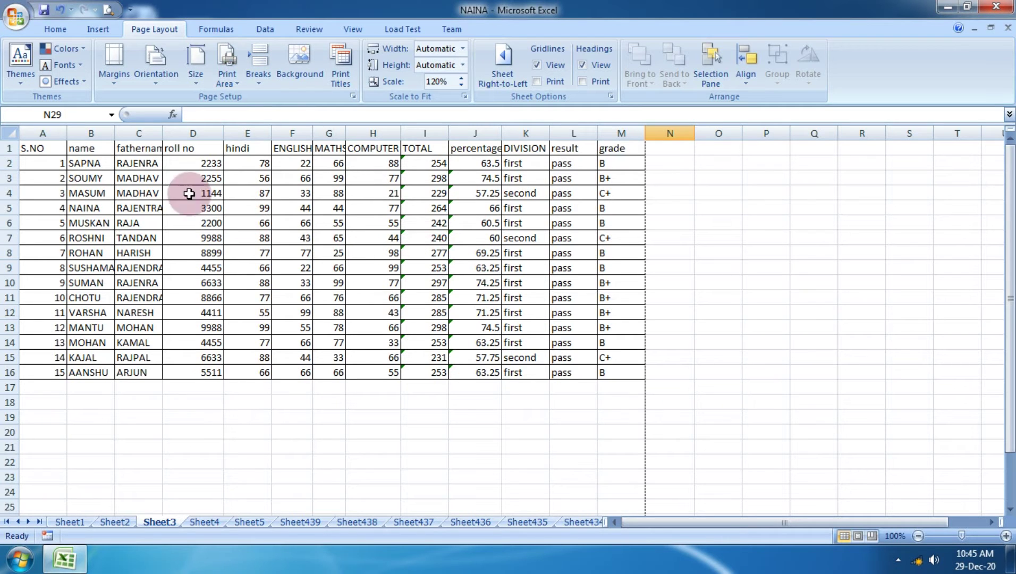
Set B1:H14 as the print area.
{"action": "left_click", "coordinate": [81, 148]}
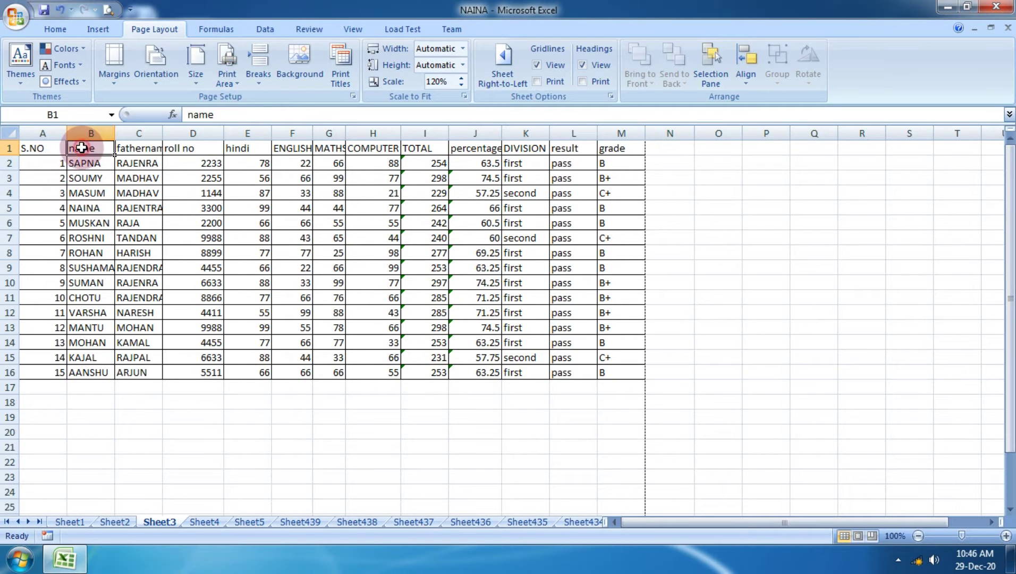
{"action": "left_click_drag", "start_coordinate": [81, 148], "coordinate": [386, 340]}
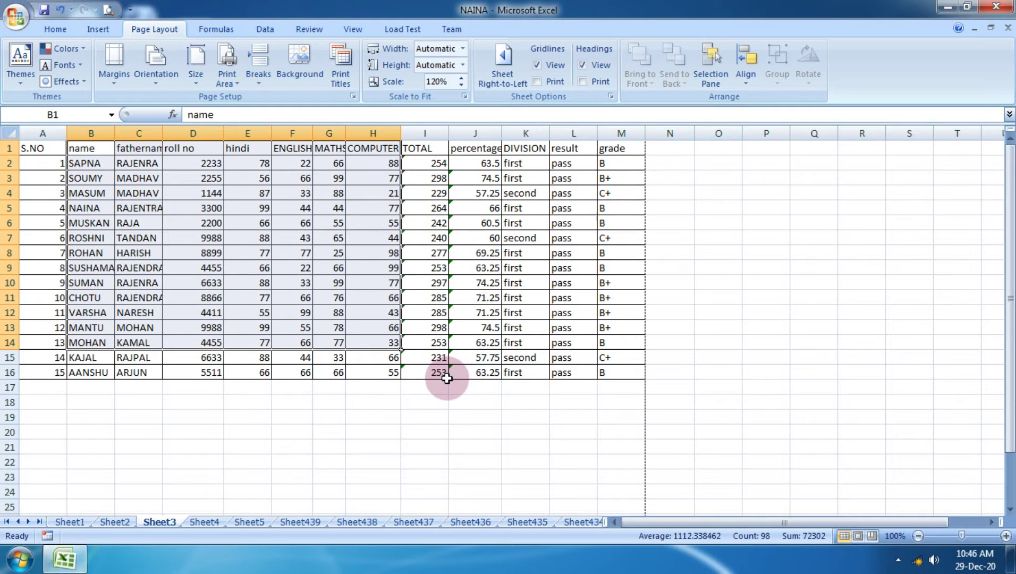
{"action": "left_click", "coordinate": [230, 81]}
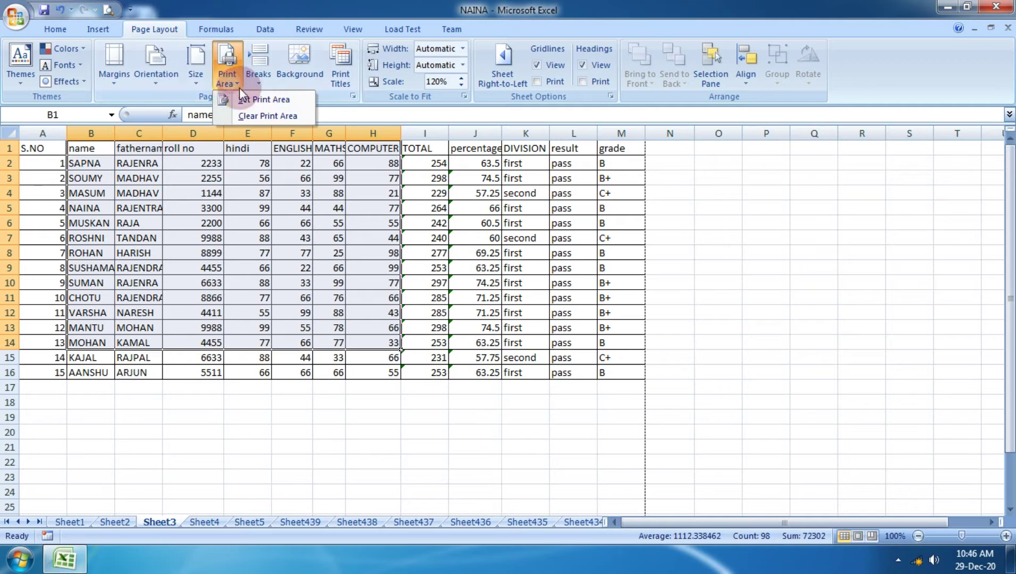
{"action": "left_click", "coordinate": [280, 103]}
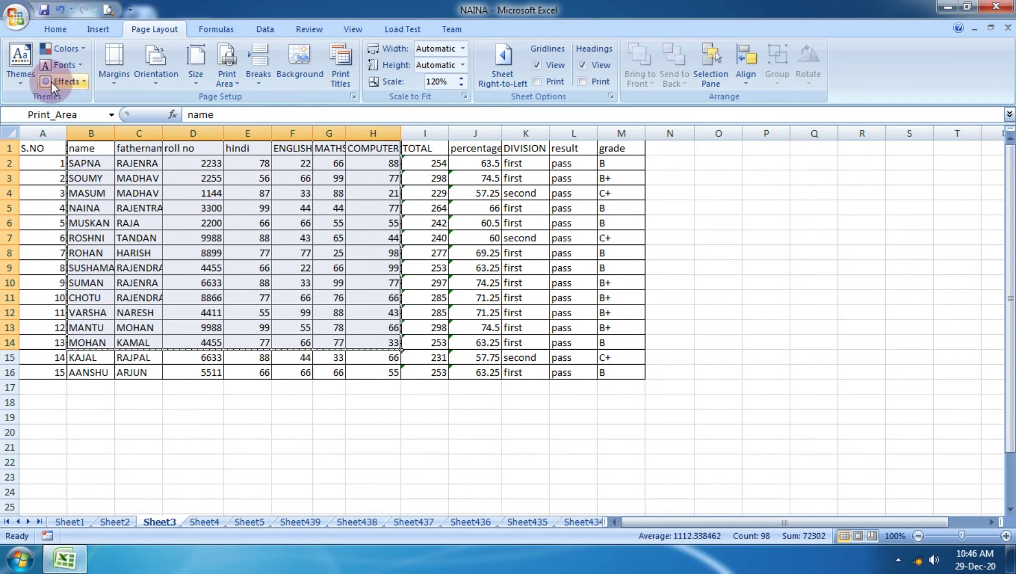
Preview the page showing only the B1:H14 print area.
{"action": "left_click", "coordinate": [16, 16]}
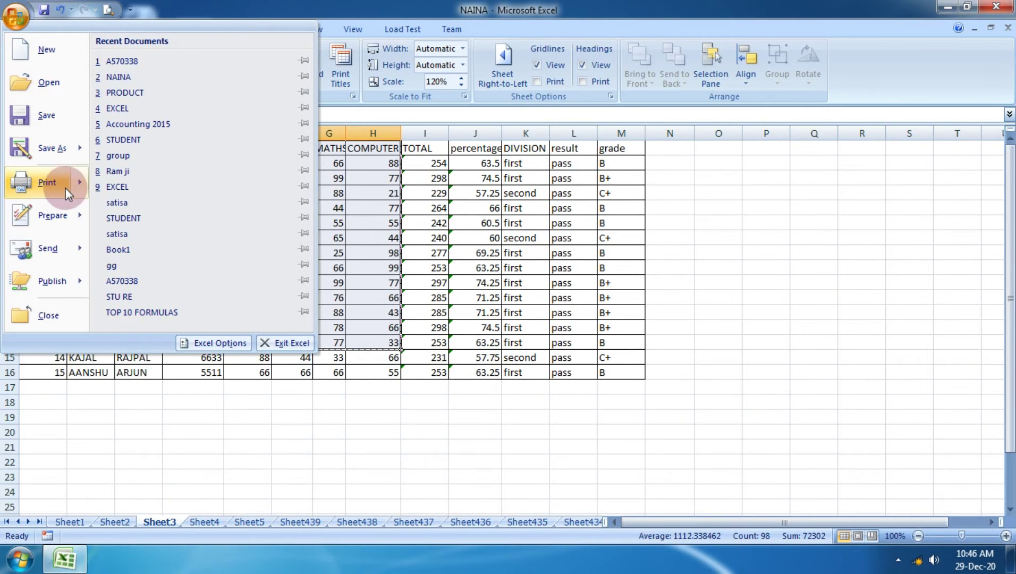
{"action": "mouse_move", "coordinate": [64, 188]}
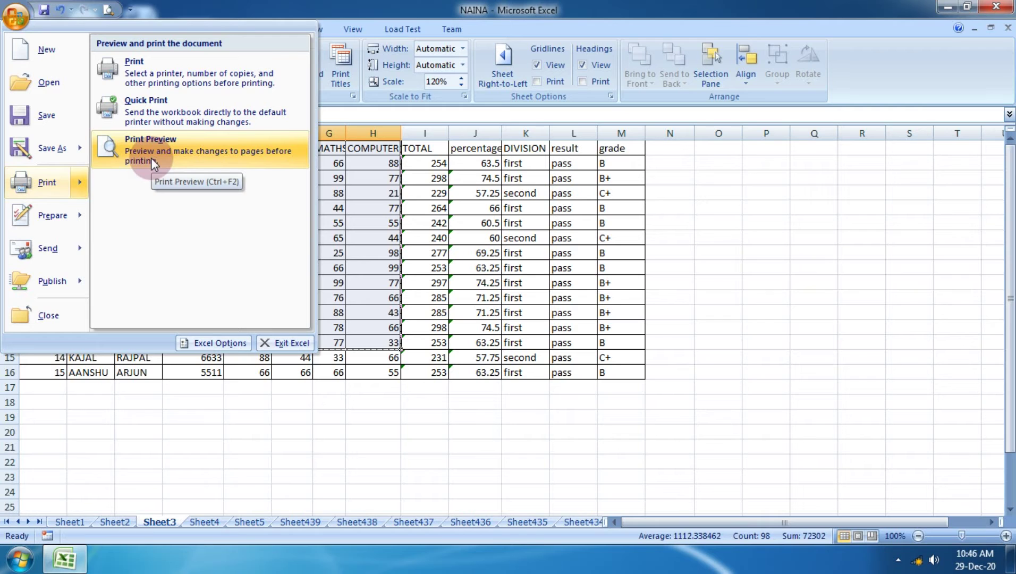
{"action": "left_click", "coordinate": [151, 159]}
{"action": "scroll", "coordinate": [458, 312], "scroll_direction": "down", "scroll_amount": 3}
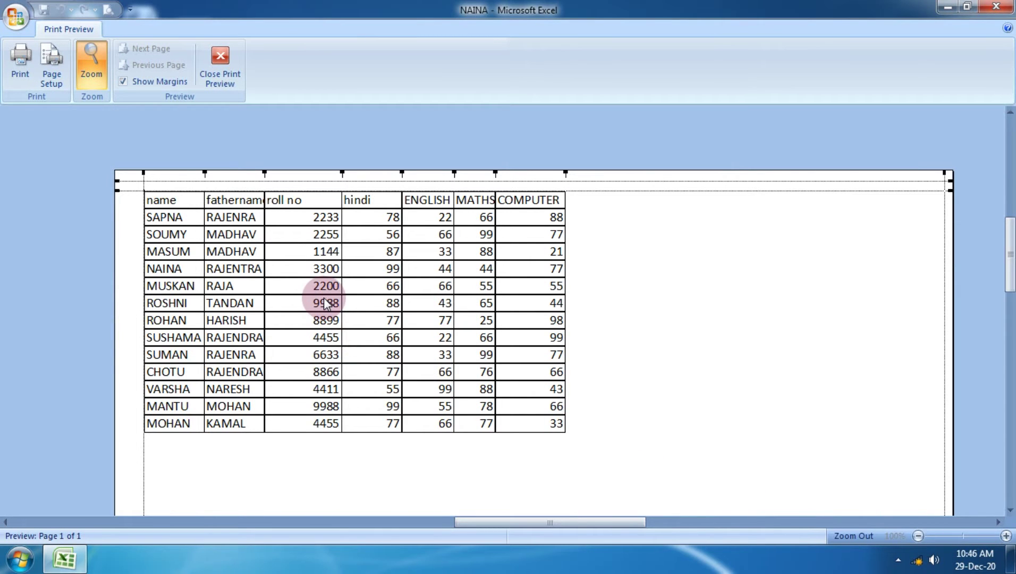
Re-check the B1:H14 print area in print preview and return to the worksheet.
{"action": "left_click", "coordinate": [229, 51]}
{"action": "left_click", "coordinate": [719, 327]}
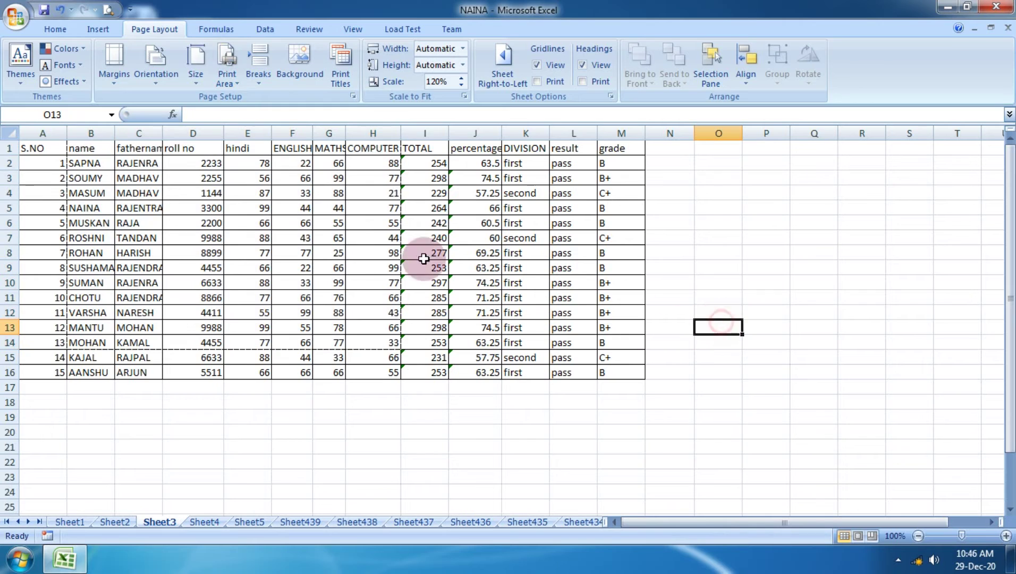
{"action": "left_click", "coordinate": [16, 16]}
{"action": "mouse_move", "coordinate": [65, 176]}
{"action": "left_click", "coordinate": [112, 184]}
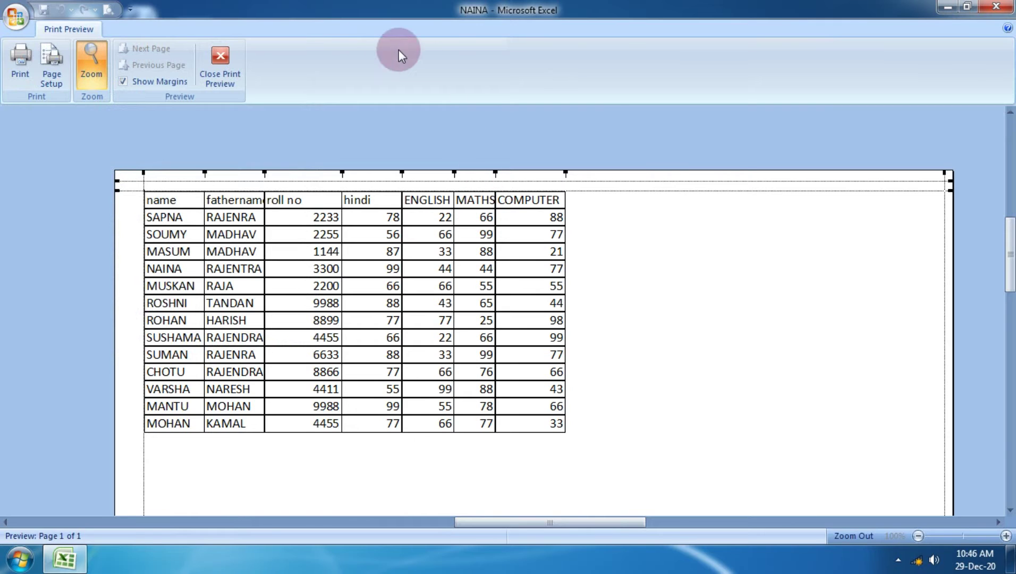
{"action": "left_click", "coordinate": [238, 61]}
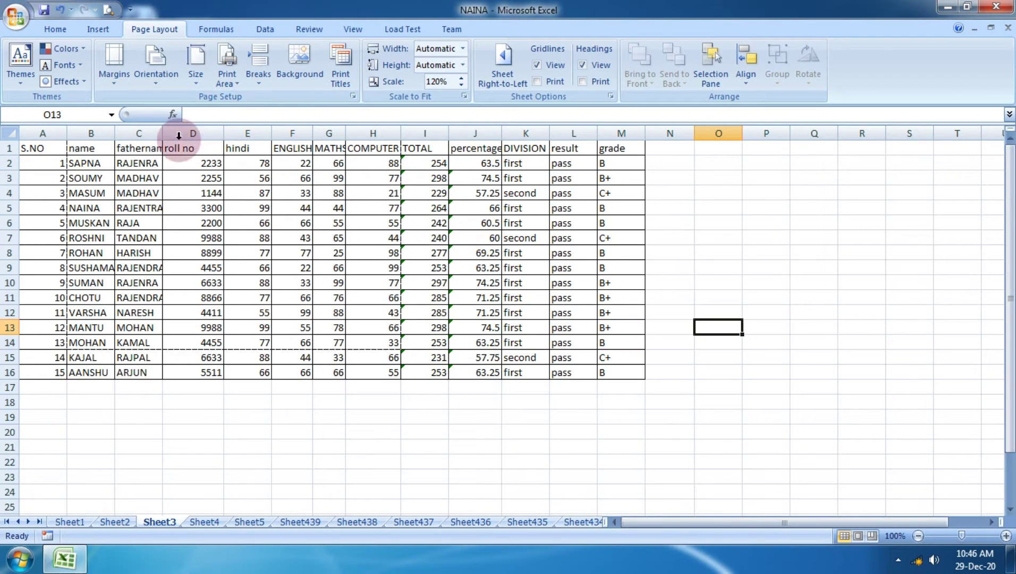
Clear the old print area and set K11:M16 as the new print area.
{"action": "left_click", "coordinate": [226, 80]}
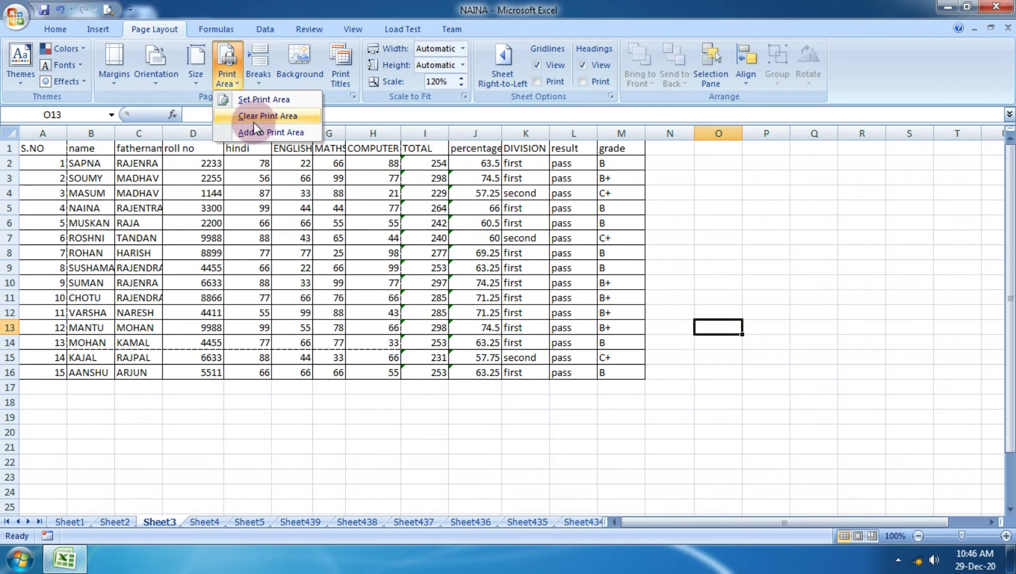
{"action": "left_click", "coordinate": [292, 118]}
{"action": "left_click", "coordinate": [574, 411]}
{"action": "left_click_drag", "start_coordinate": [522, 298], "coordinate": [601, 370]}
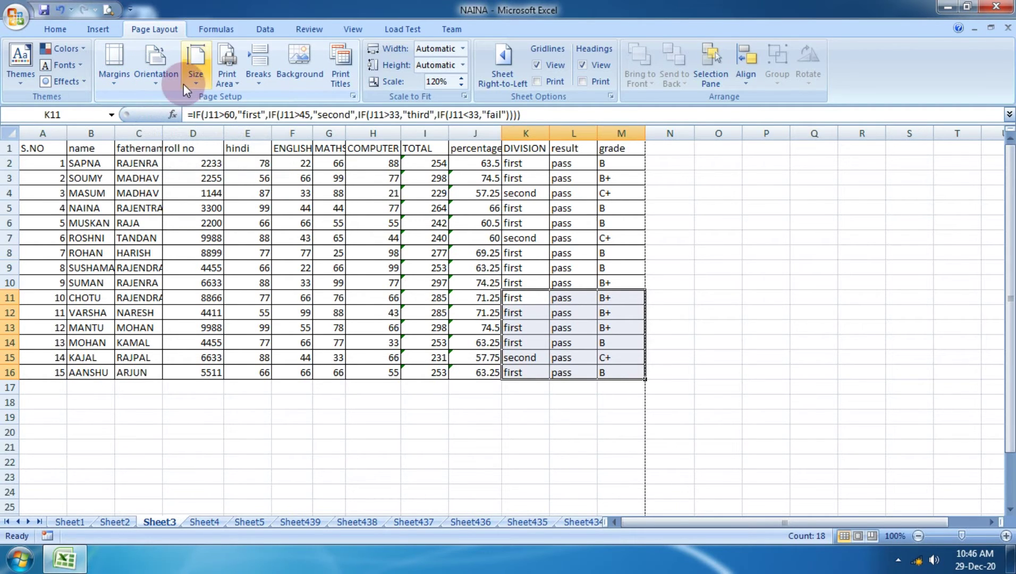
{"action": "left_click", "coordinate": [228, 88]}
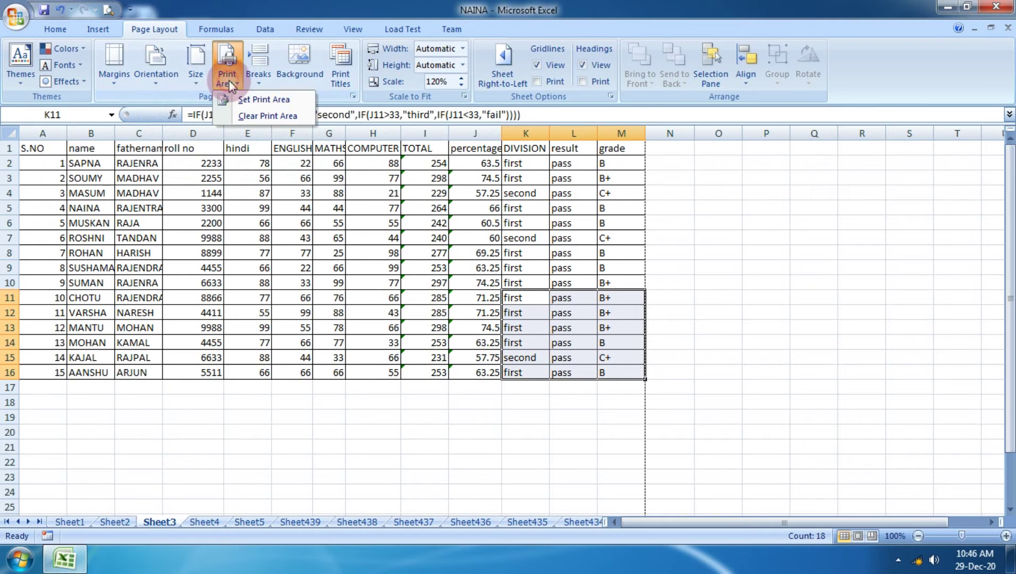
{"action": "left_click", "coordinate": [257, 104]}
Preview the K11:M16 DIVISION, result and grade print area.
{"action": "left_click", "coordinate": [6, 19]}
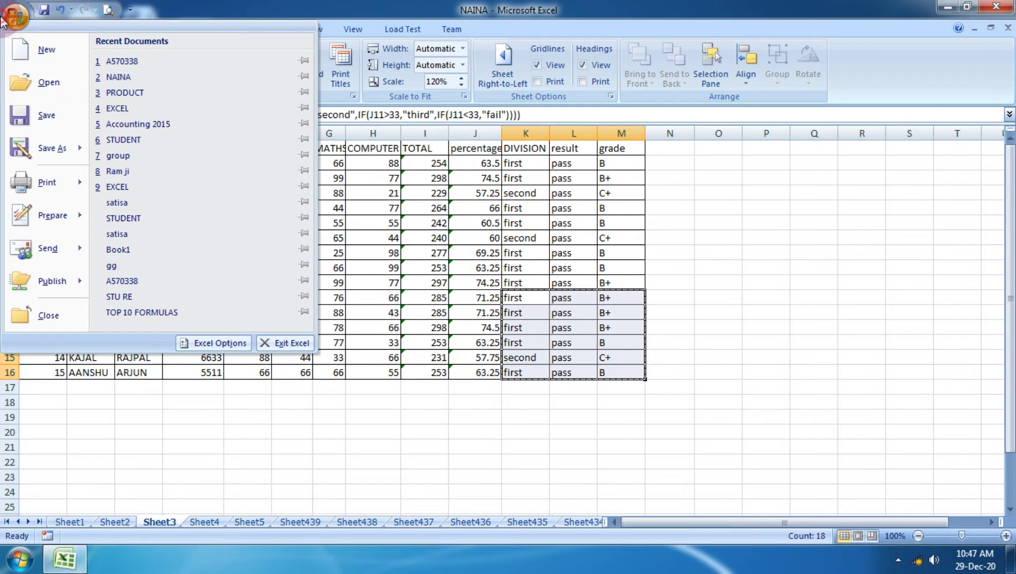
{"action": "mouse_move", "coordinate": [43, 181]}
{"action": "left_click", "coordinate": [141, 165]}
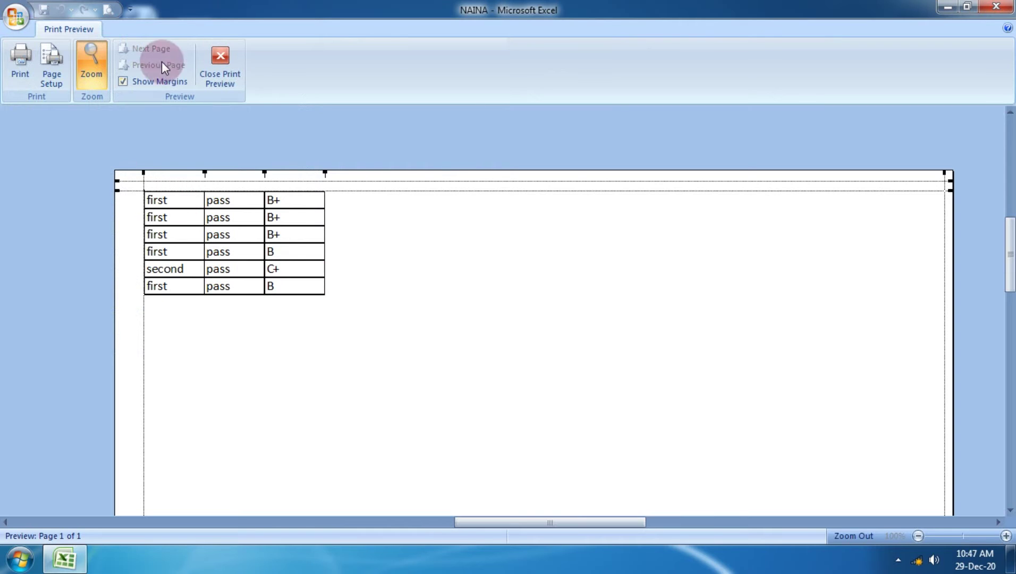
Close the preview and clear the sheet's print area.
{"action": "left_click", "coordinate": [222, 60]}
{"action": "left_click", "coordinate": [227, 79]}
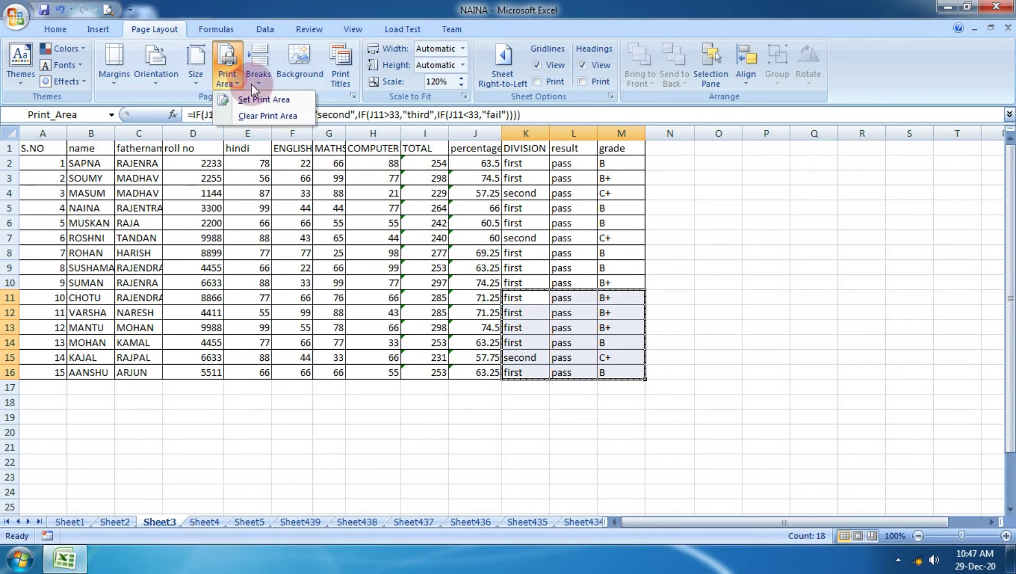
{"action": "left_click", "coordinate": [269, 112]}
{"action": "left_click", "coordinate": [749, 221]}
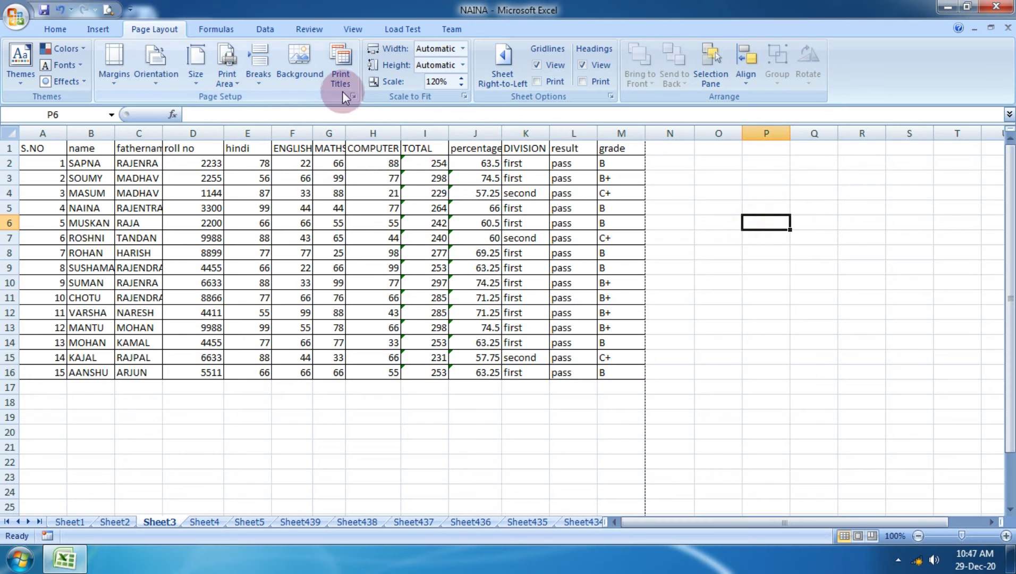
{"action": "left_click", "coordinate": [296, 76]}
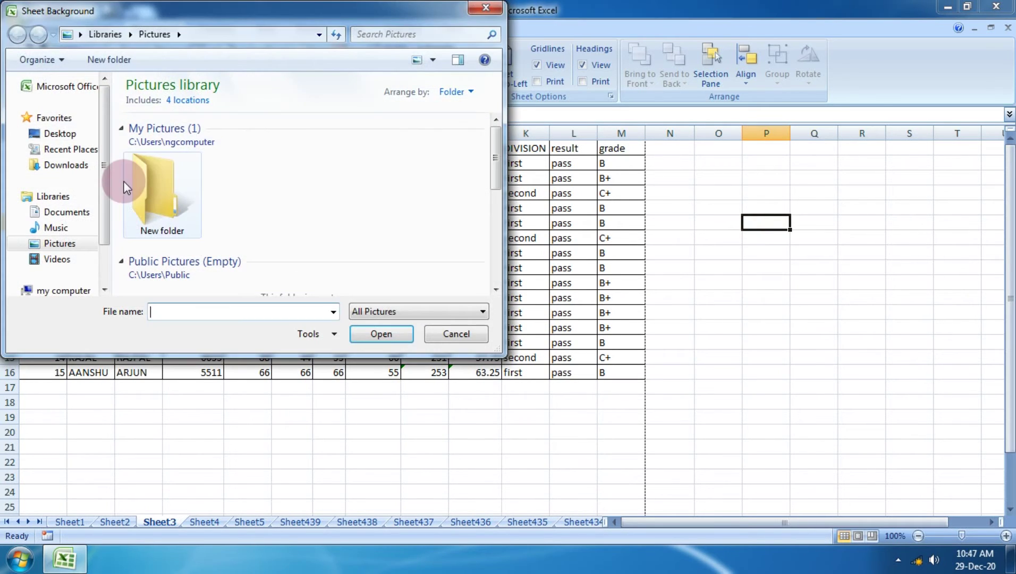
{"action": "scroll", "coordinate": [106, 242], "scroll_direction": "down", "scroll_amount": 1}
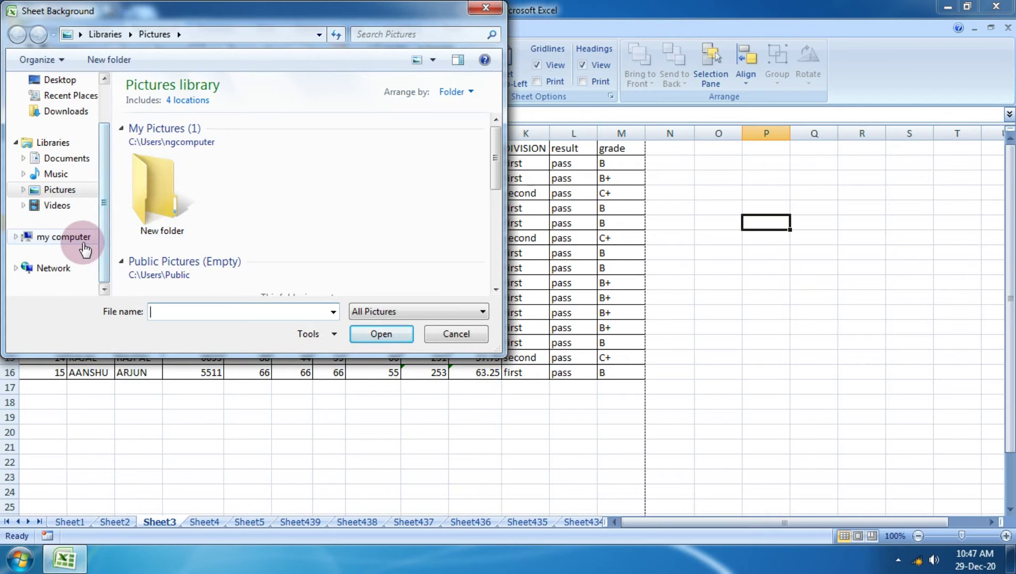
{"action": "left_click", "coordinate": [84, 246]}
{"action": "left_click", "coordinate": [363, 118]}
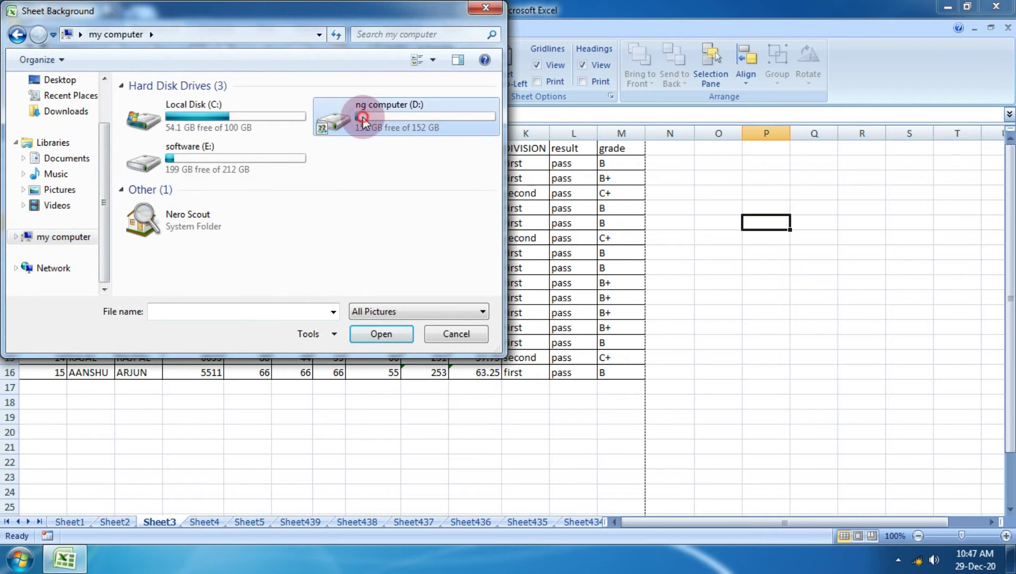
{"action": "double_click", "coordinate": [363, 117]}
{"action": "left_click", "coordinate": [175, 228]}
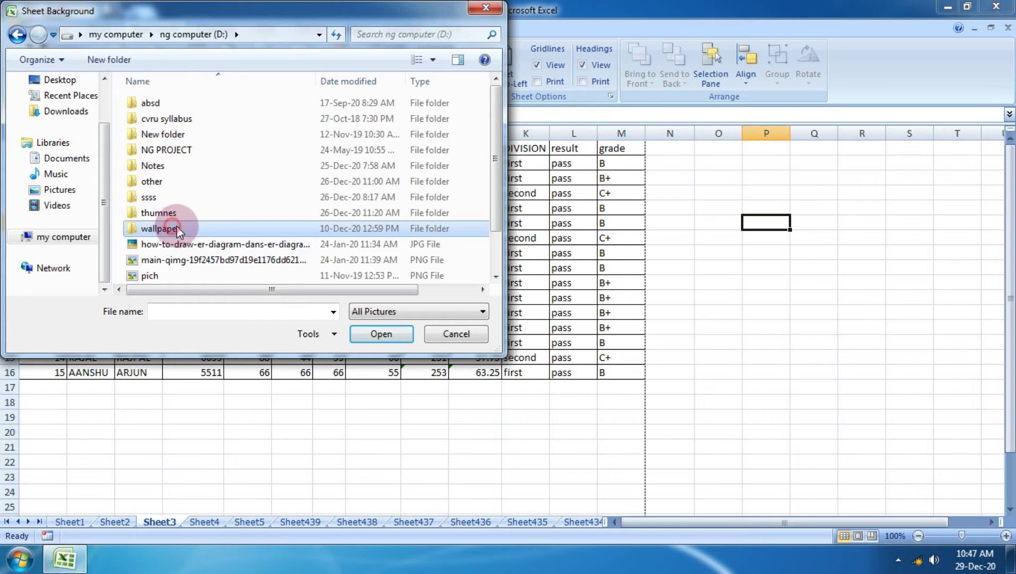
{"action": "double_click", "coordinate": [176, 226]}
{"action": "scroll", "coordinate": [361, 233], "scroll_direction": "down", "scroll_amount": 10}
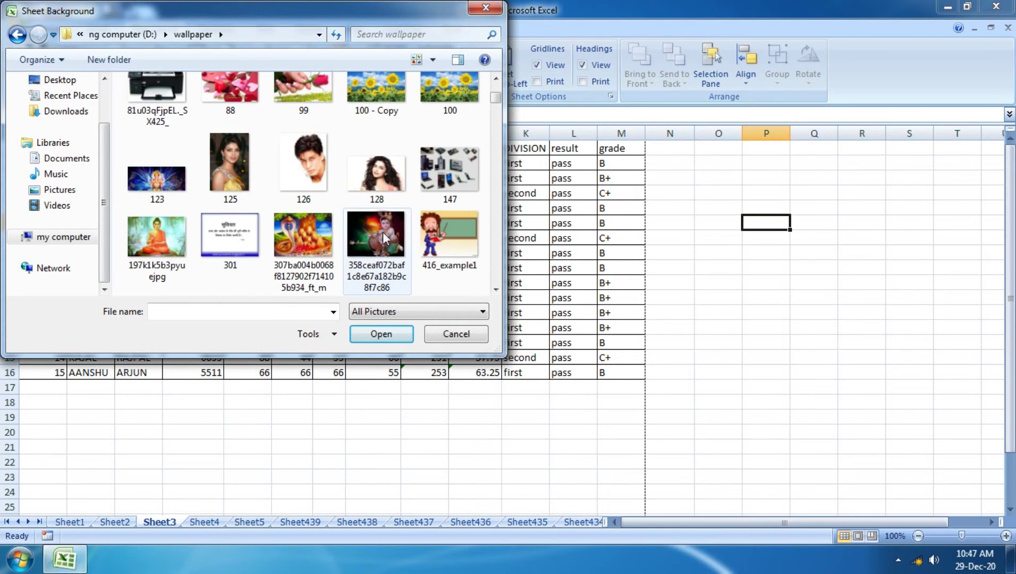
{"action": "scroll", "coordinate": [383, 231], "scroll_direction": "down", "scroll_amount": 5}
{"action": "left_click", "coordinate": [404, 293]}
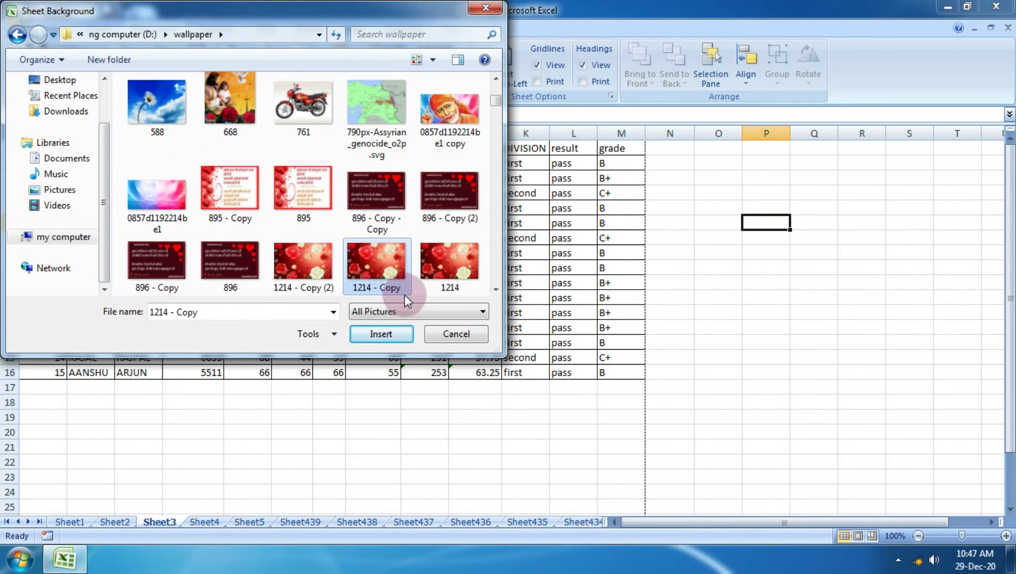
{"action": "left_click", "coordinate": [389, 337]}
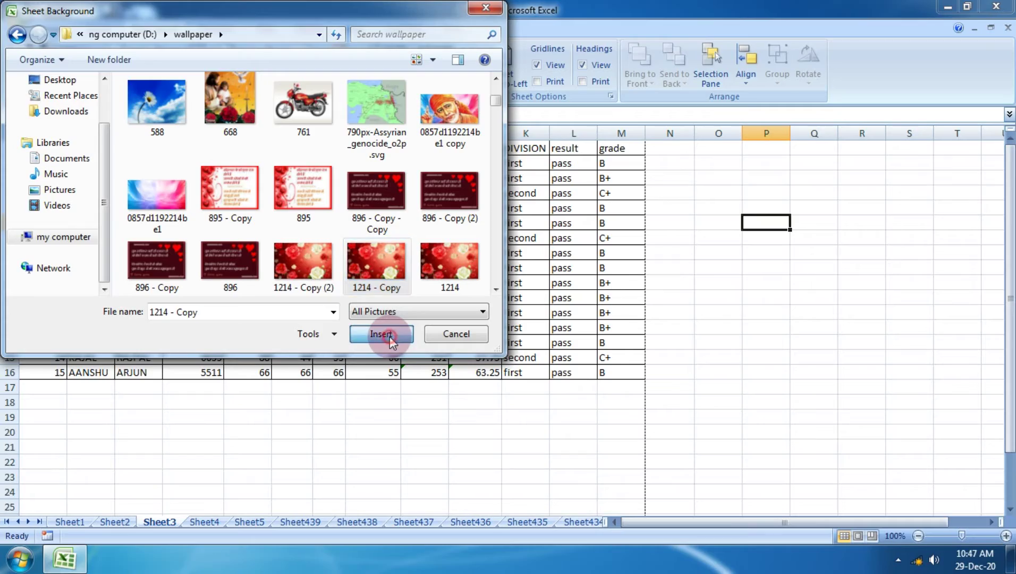
{"action": "scroll", "coordinate": [392, 310], "scroll_direction": "down", "scroll_amount": 20}
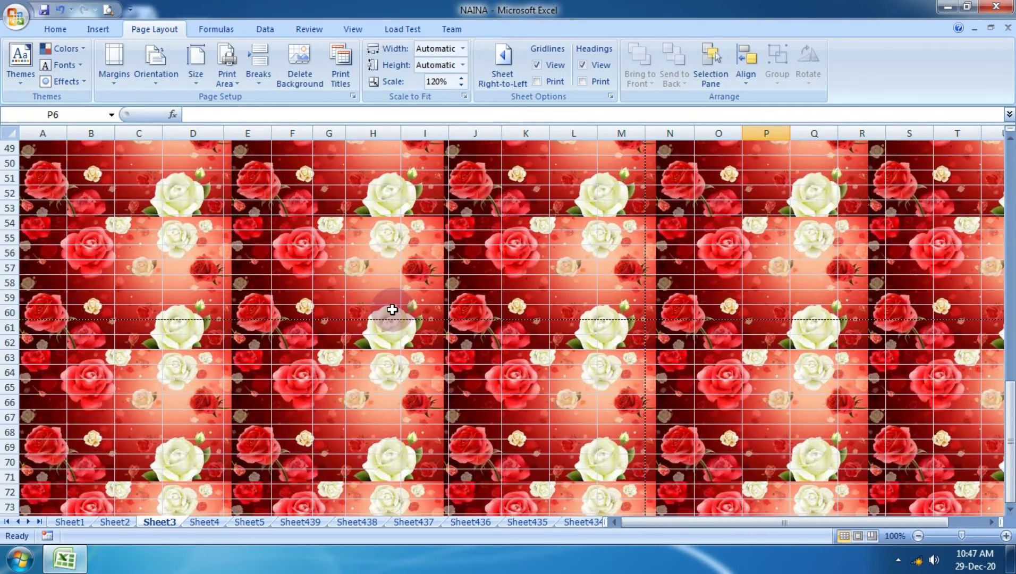
{"action": "scroll", "coordinate": [392, 310], "scroll_direction": "up", "scroll_amount": 20}
{"action": "scroll", "coordinate": [392, 310], "scroll_direction": "up", "scroll_amount": 4}
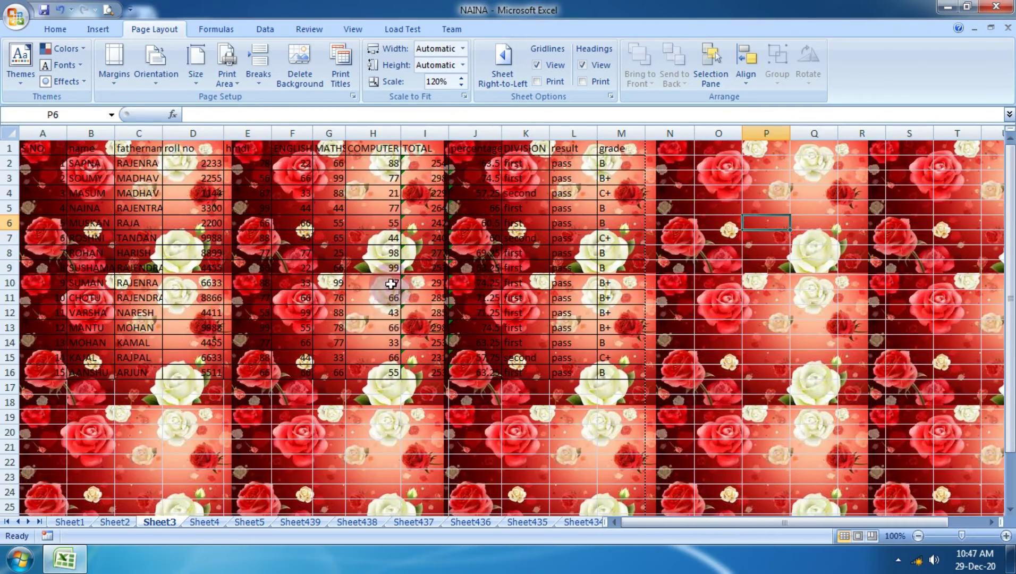
{"action": "left_click", "coordinate": [293, 85]}
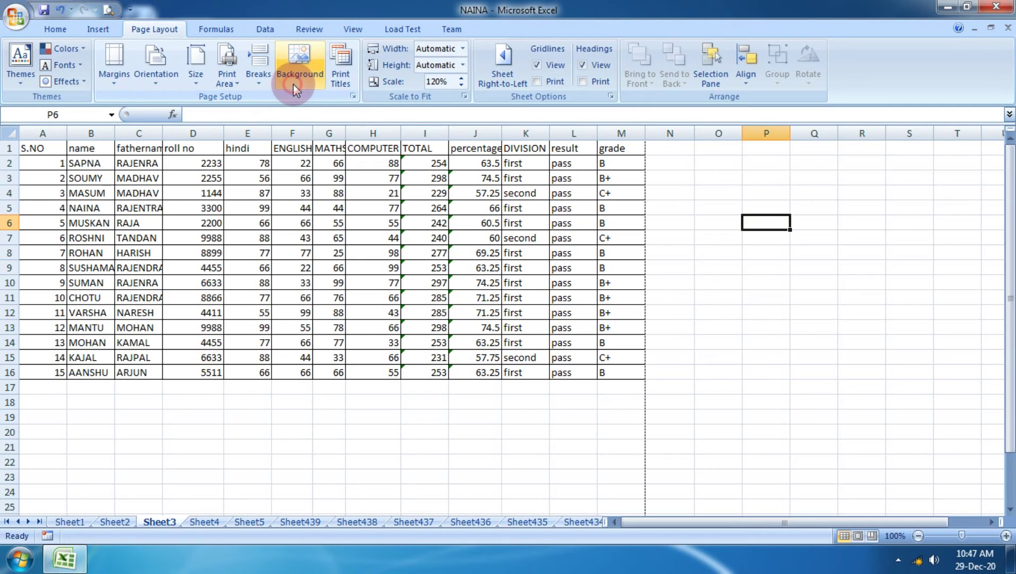
Insert the sunglasses portrait from the wallpaper folder as the tiled Sheet3 background.
{"action": "left_click", "coordinate": [303, 60]}
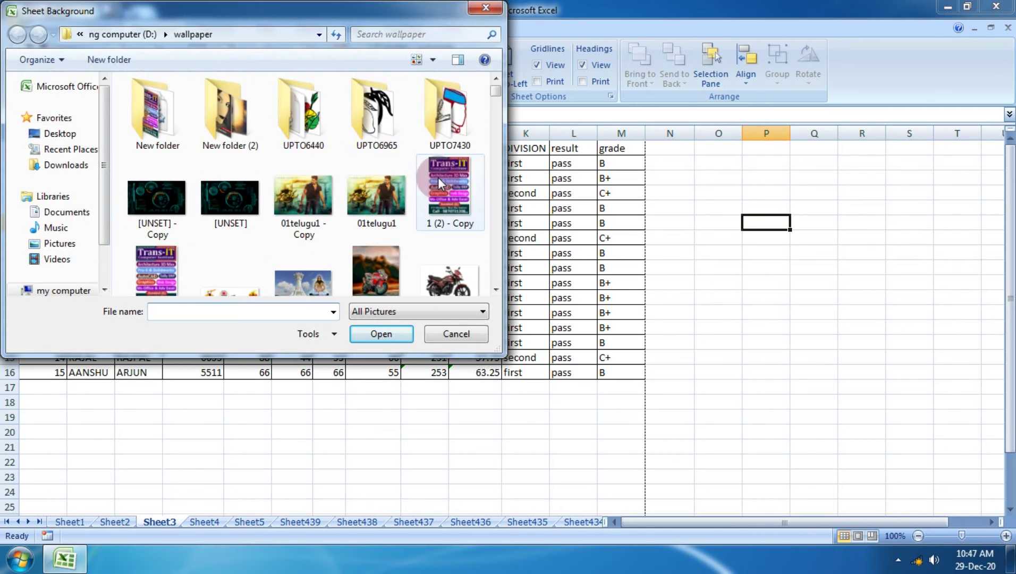
{"action": "left_click_drag", "start_coordinate": [496, 85], "coordinate": [468, 235]}
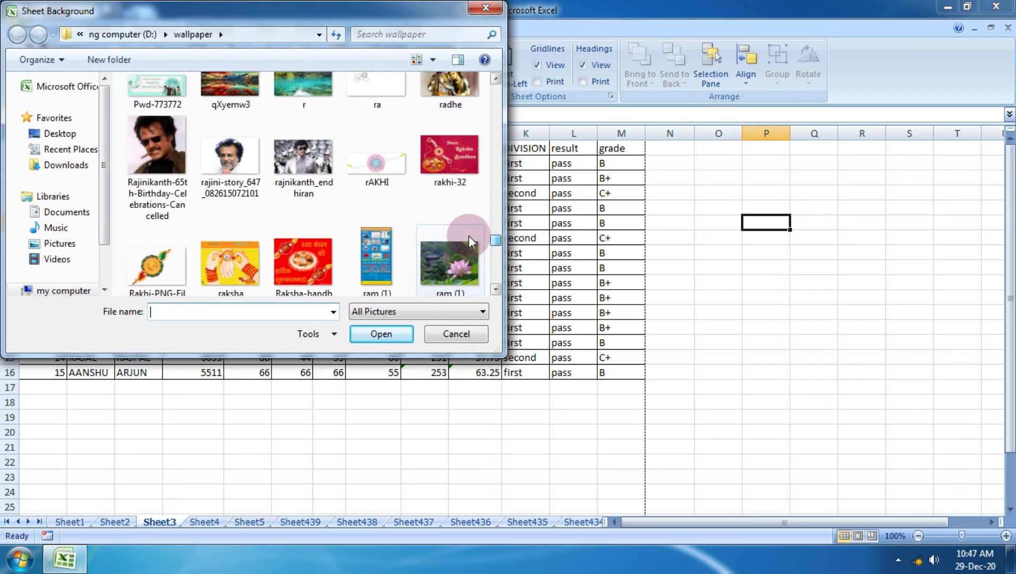
{"action": "left_click", "coordinate": [133, 142]}
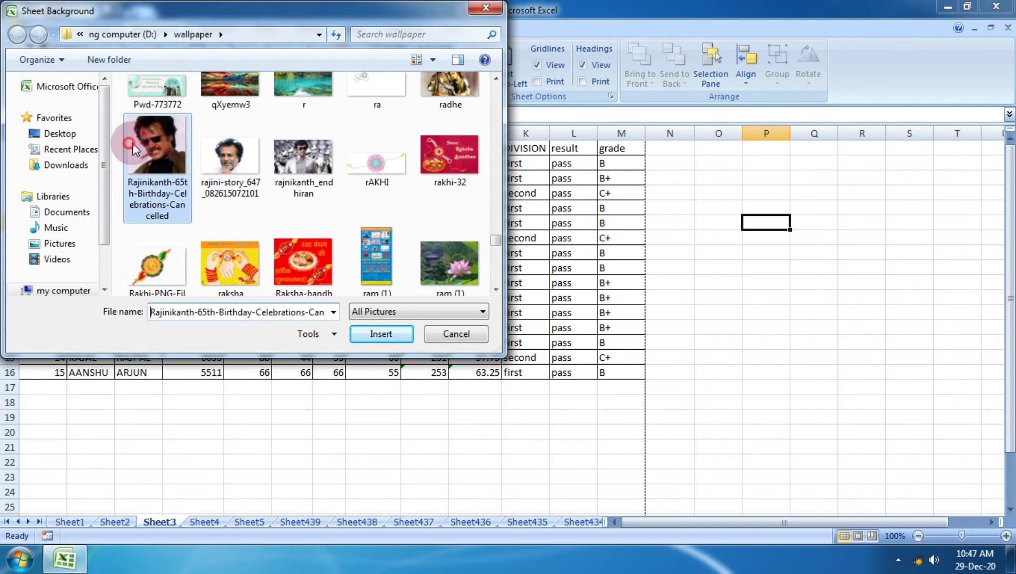
{"action": "left_click", "coordinate": [378, 335]}
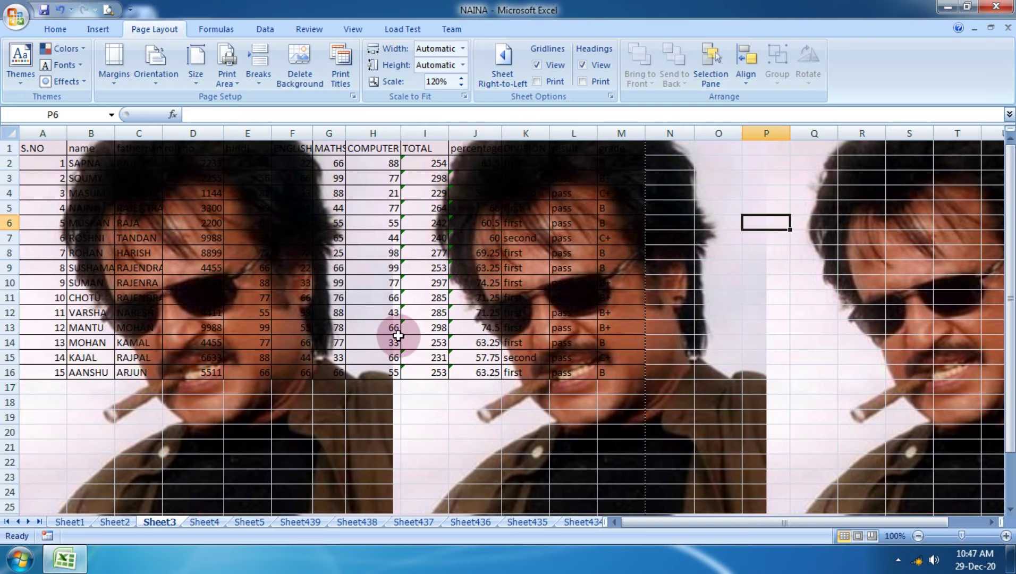
{"action": "scroll", "coordinate": [456, 360], "scroll_direction": "down", "scroll_amount": 6}
{"action": "scroll", "coordinate": [456, 360], "scroll_direction": "down", "scroll_amount": 20}
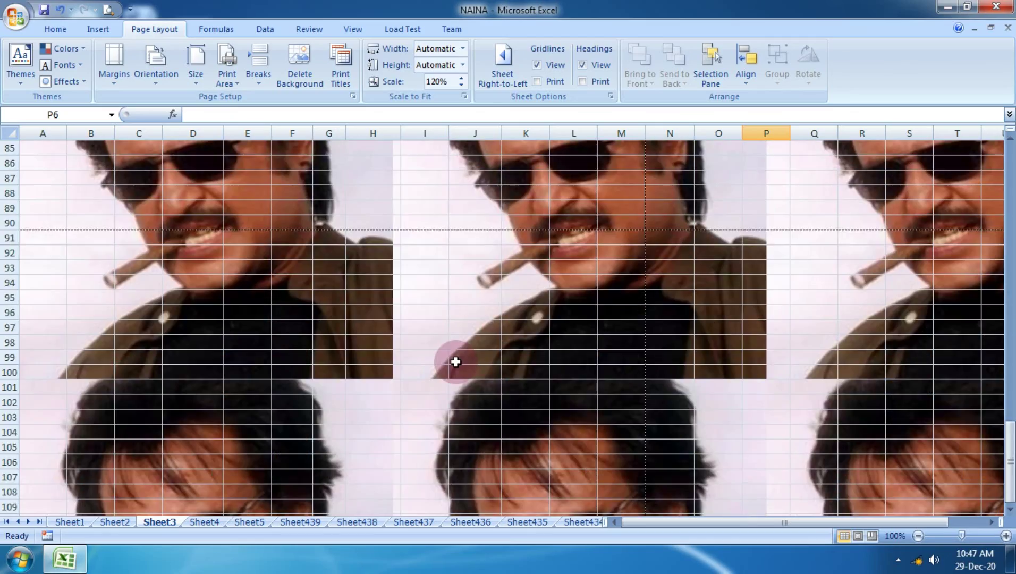
{"action": "scroll", "coordinate": [455, 361], "scroll_direction": "down", "scroll_amount": 18}
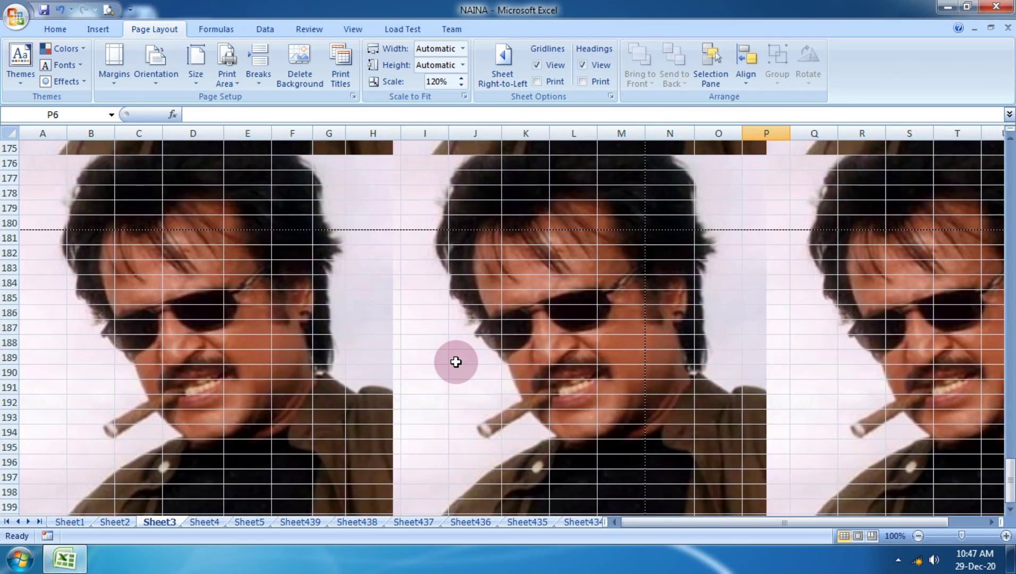
{"action": "scroll", "coordinate": [456, 361], "scroll_direction": "up", "scroll_amount": 20}
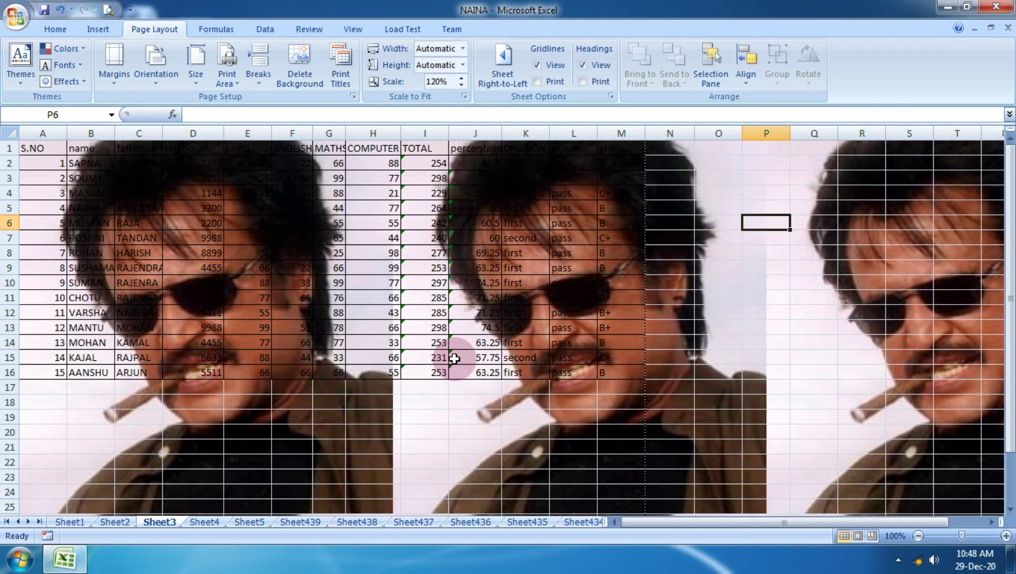
Preview how the sheet prints with the photo background, then close the preview.
{"action": "left_click", "coordinate": [16, 16]}
{"action": "mouse_move", "coordinate": [32, 177]}
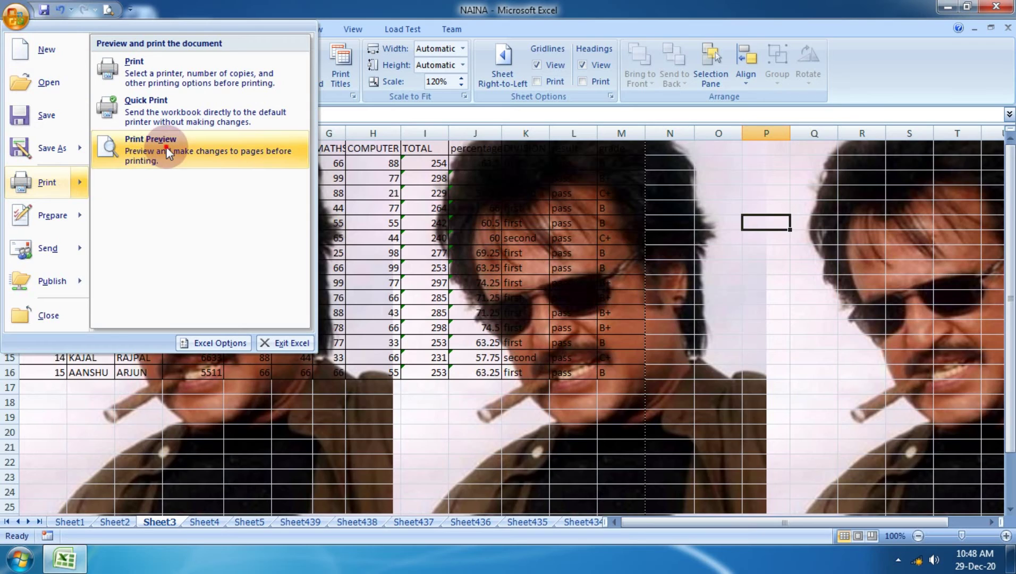
{"action": "left_click", "coordinate": [139, 145]}
{"action": "scroll", "coordinate": [563, 287], "scroll_direction": "down", "scroll_amount": 5}
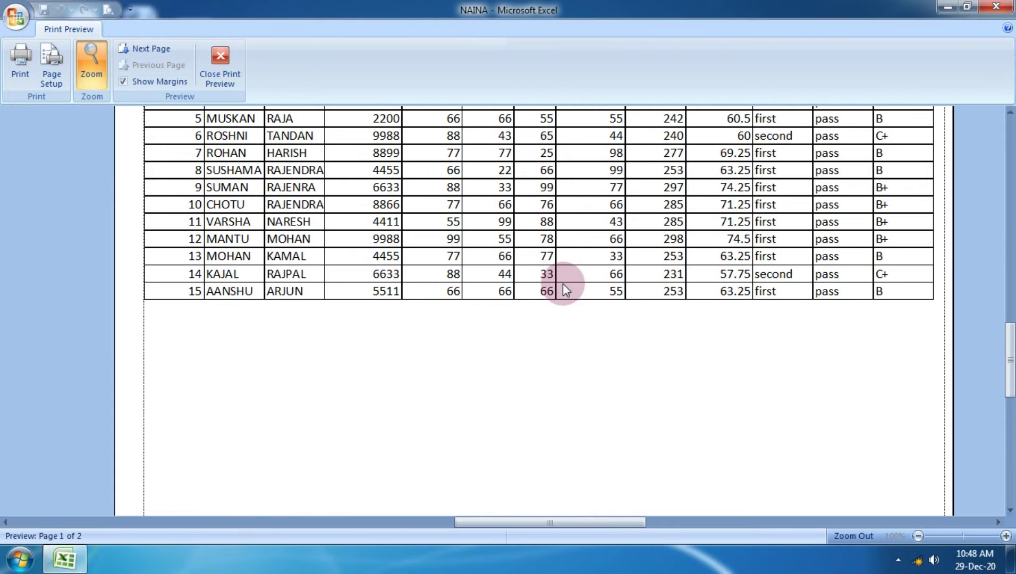
{"action": "left_click", "coordinate": [217, 74]}
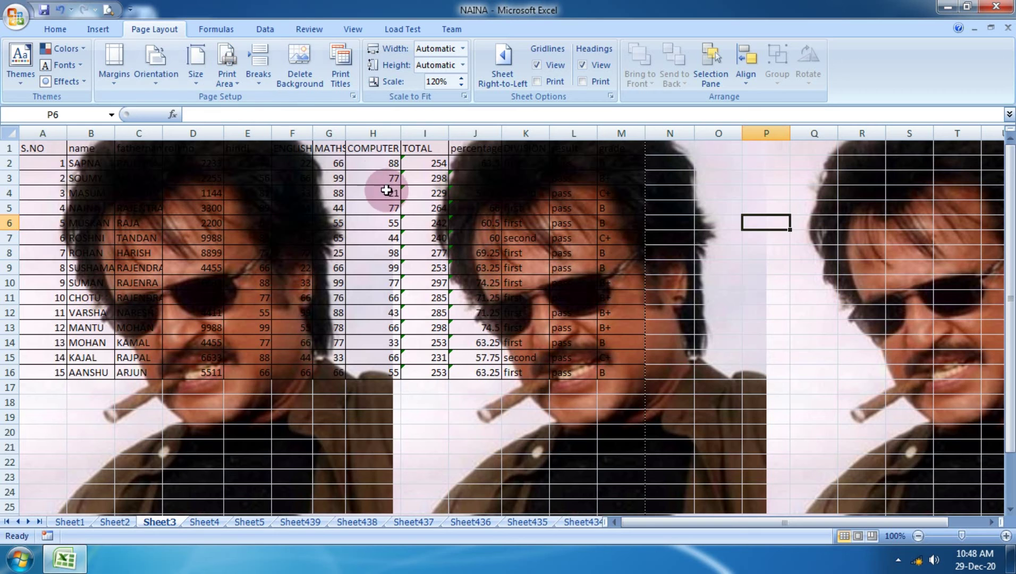
{"action": "scroll", "coordinate": [398, 197], "scroll_direction": "down", "scroll_amount": 8}
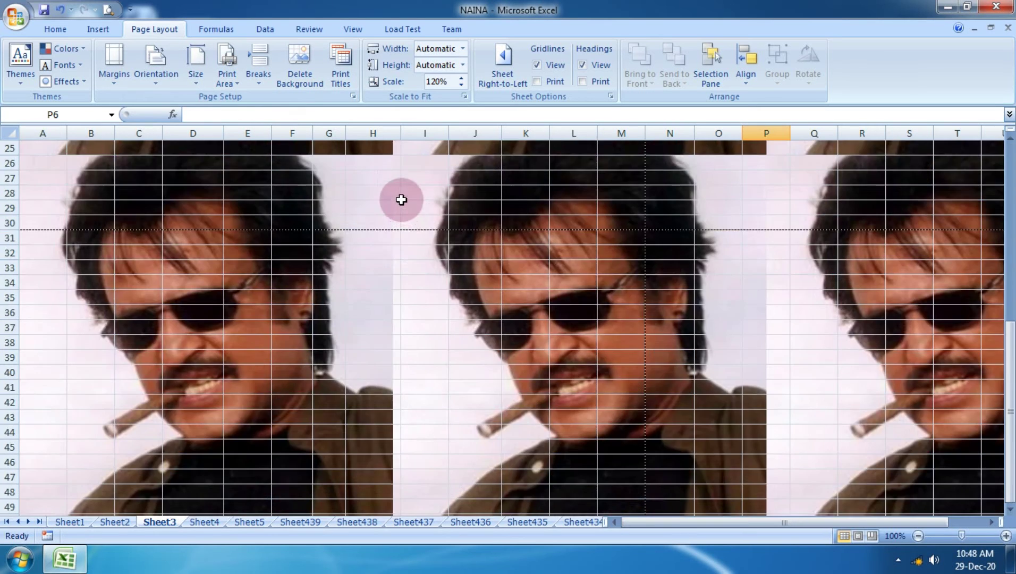
{"action": "scroll", "coordinate": [401, 199], "scroll_direction": "up", "scroll_amount": 8}
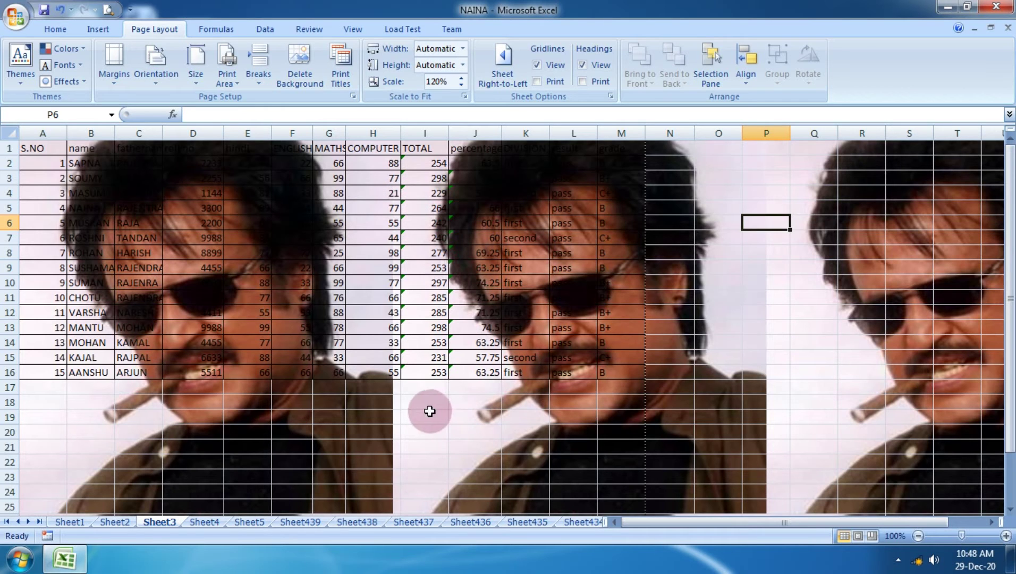
Delete the photo background, preview the plain two-page table, then select A1:M16.
{"action": "left_click", "coordinate": [299, 56]}
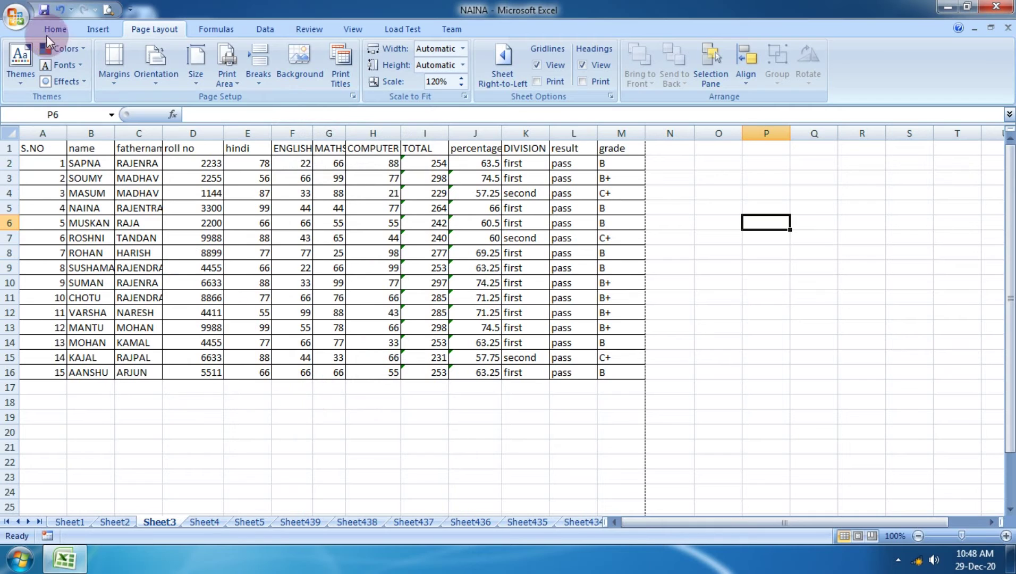
{"action": "left_click", "coordinate": [16, 17]}
{"action": "mouse_move", "coordinate": [57, 179]}
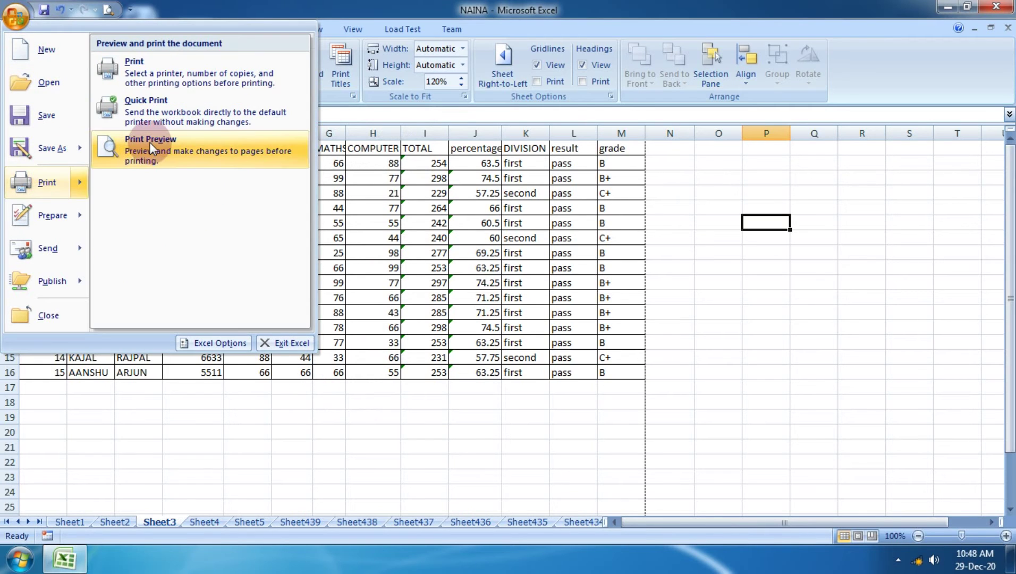
{"action": "left_click", "coordinate": [149, 142]}
{"action": "scroll", "coordinate": [449, 416], "scroll_direction": "down", "scroll_amount": 2}
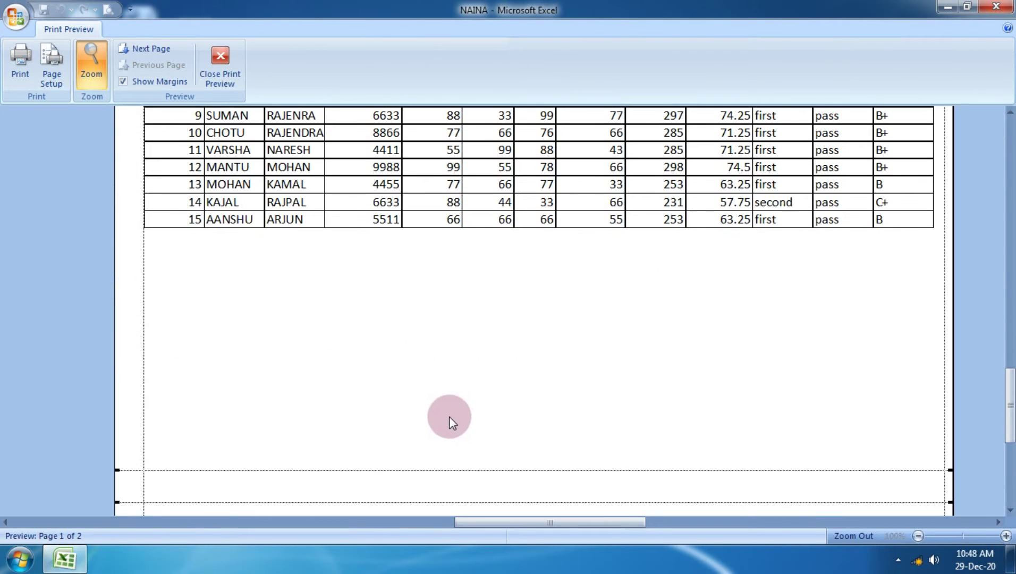
{"action": "scroll", "coordinate": [364, 323], "scroll_direction": "up", "scroll_amount": 2}
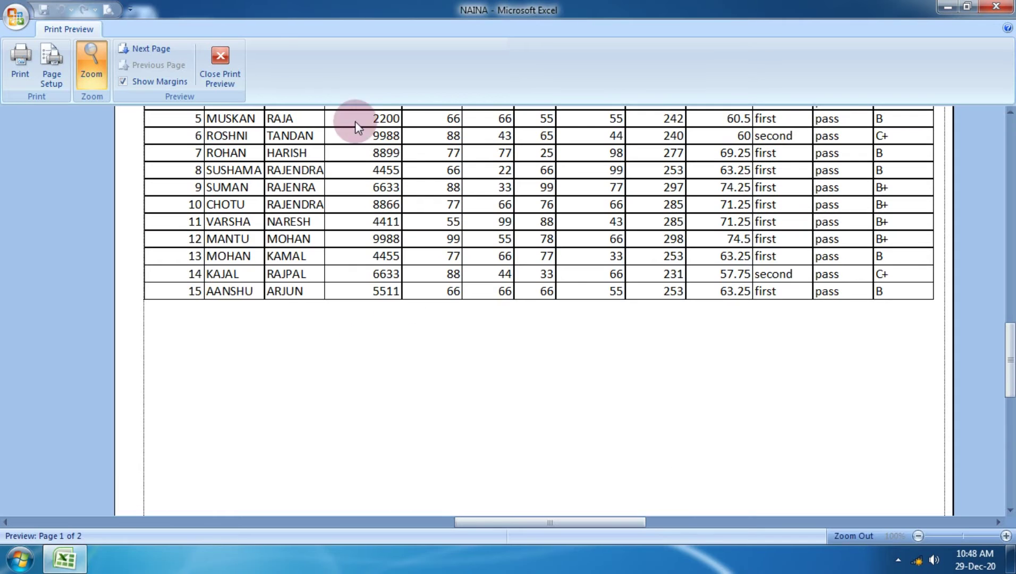
{"action": "left_click", "coordinate": [227, 53]}
{"action": "left_click_drag", "start_coordinate": [54, 149], "coordinate": [610, 374]}
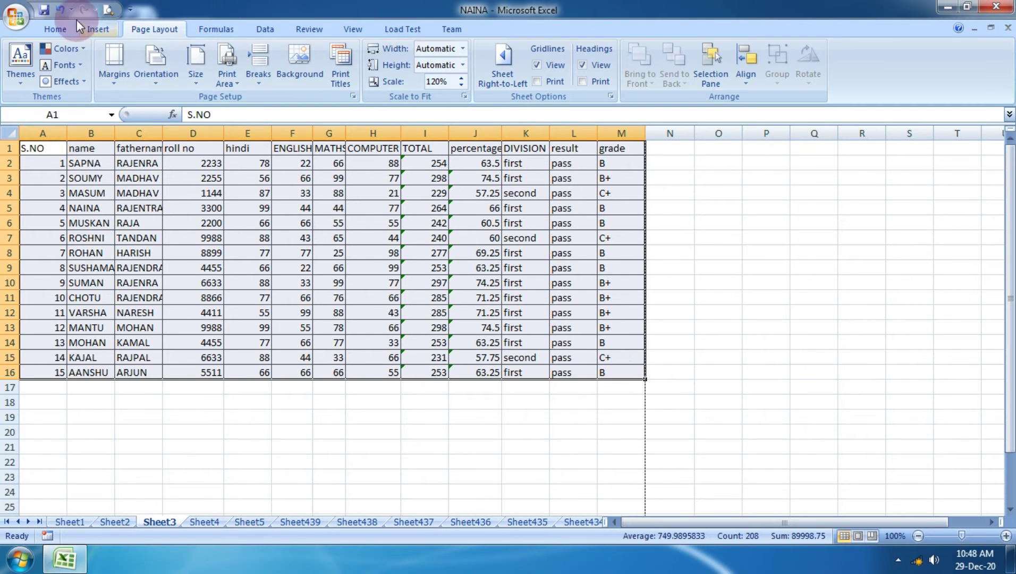
Apply a border from the Home Borders list to the marks table, then deselect it.
{"action": "left_click", "coordinate": [62, 29]}
{"action": "left_click", "coordinate": [203, 76]}
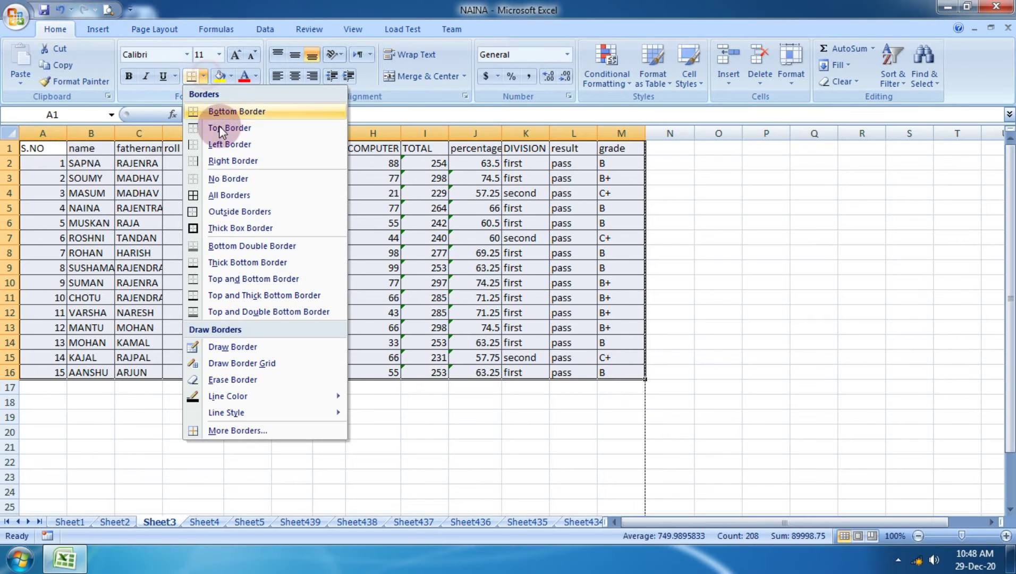
{"action": "left_click", "coordinate": [249, 195]}
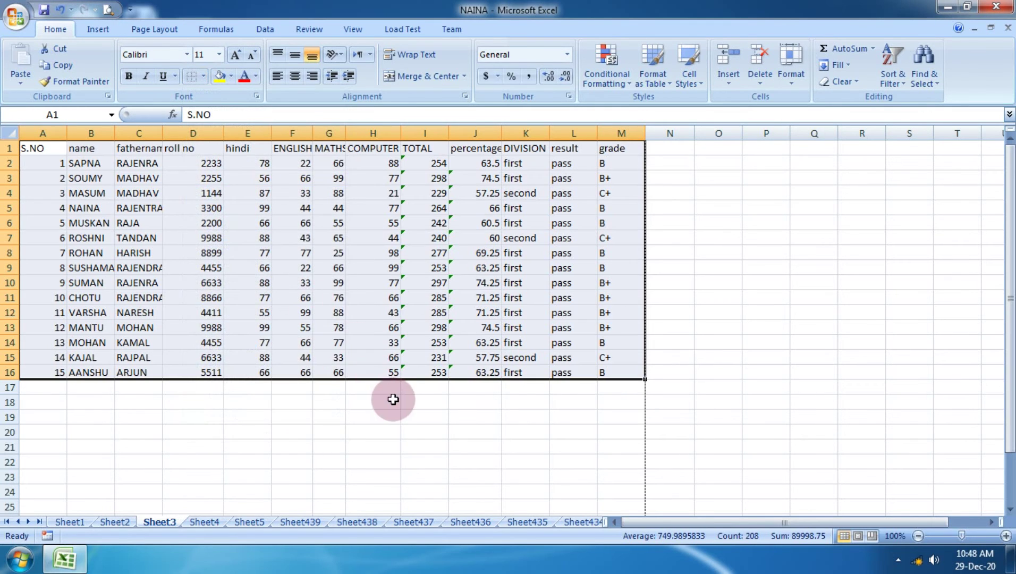
{"action": "left_click", "coordinate": [388, 402]}
Check the marks table in Print Preview (page 1 of 2), then return to the Page Layout settings.
{"action": "left_click", "coordinate": [16, 17]}
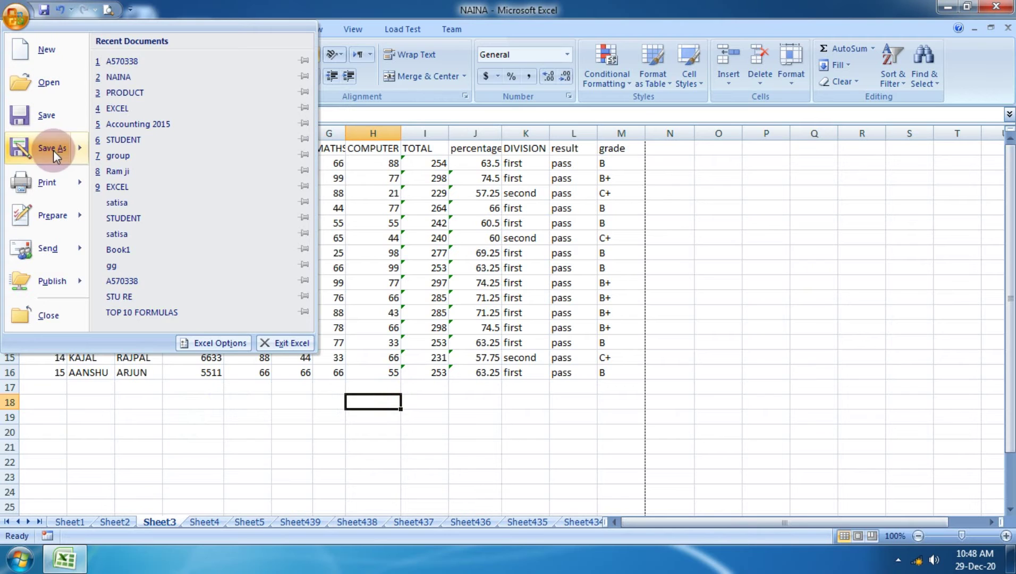
{"action": "mouse_move", "coordinate": [48, 182]}
{"action": "left_click", "coordinate": [127, 168]}
{"action": "scroll", "coordinate": [574, 272], "scroll_direction": "up", "scroll_amount": 3}
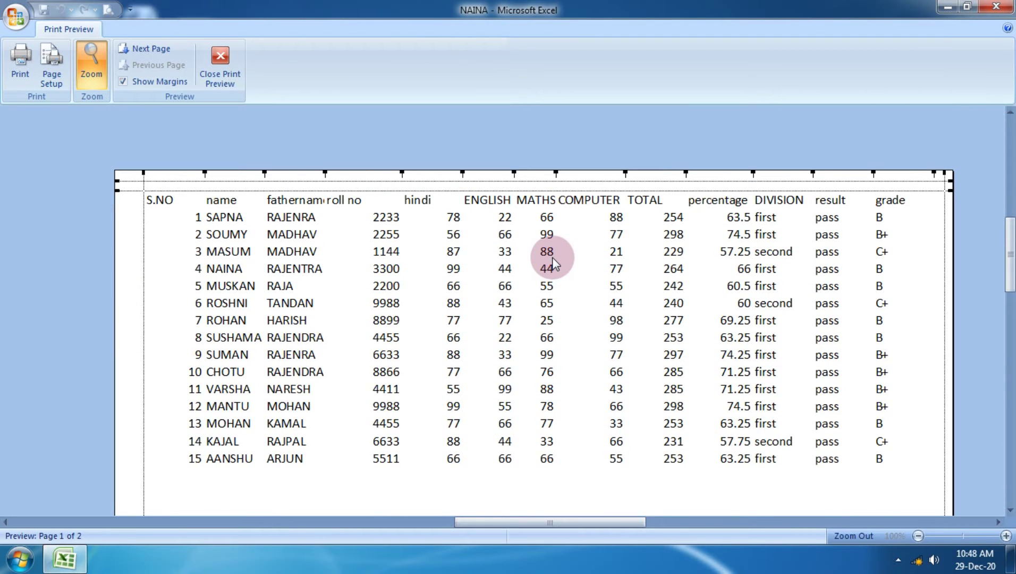
{"action": "left_click", "coordinate": [220, 61]}
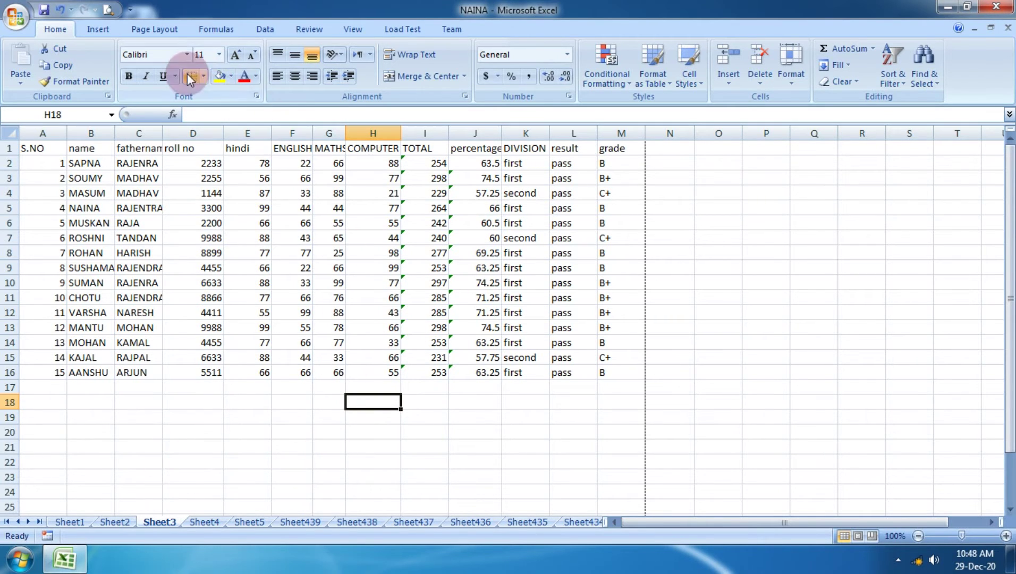
{"action": "left_click", "coordinate": [151, 29]}
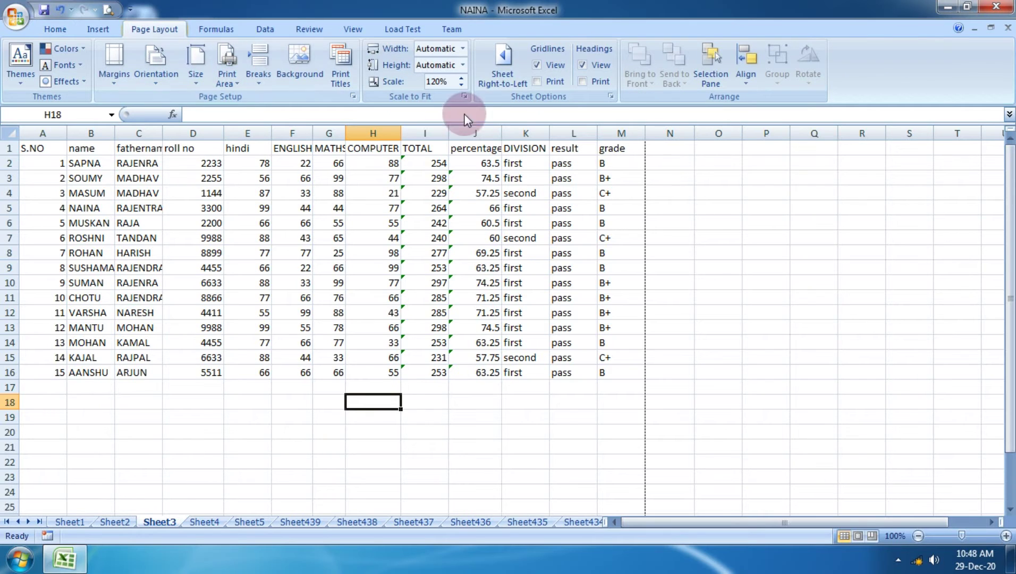
Turn on Gridlines Print for Sheet3 and confirm the ruled marks table in Print Preview.
{"action": "left_click", "coordinate": [537, 81]}
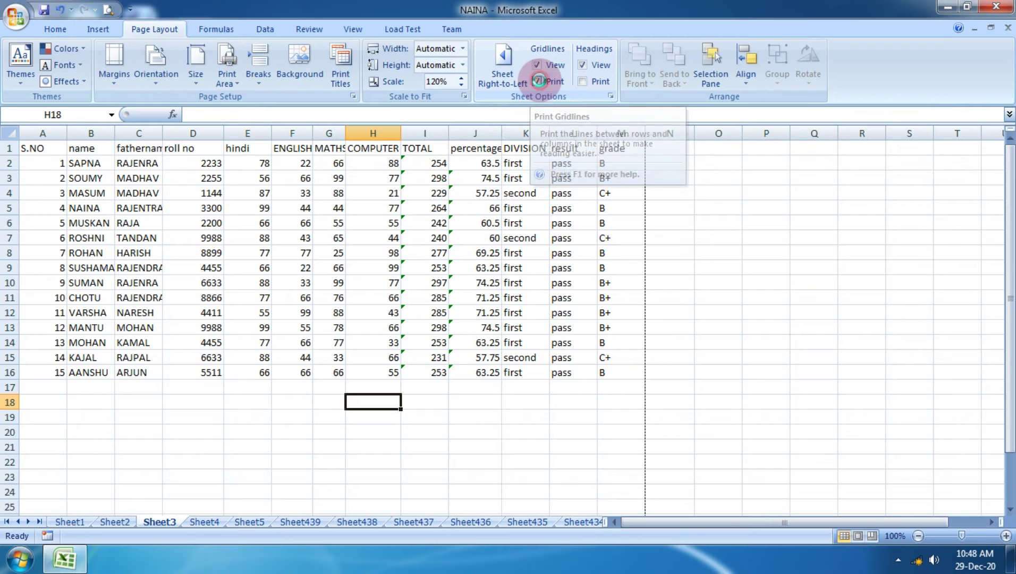
{"action": "left_click", "coordinate": [4, 21]}
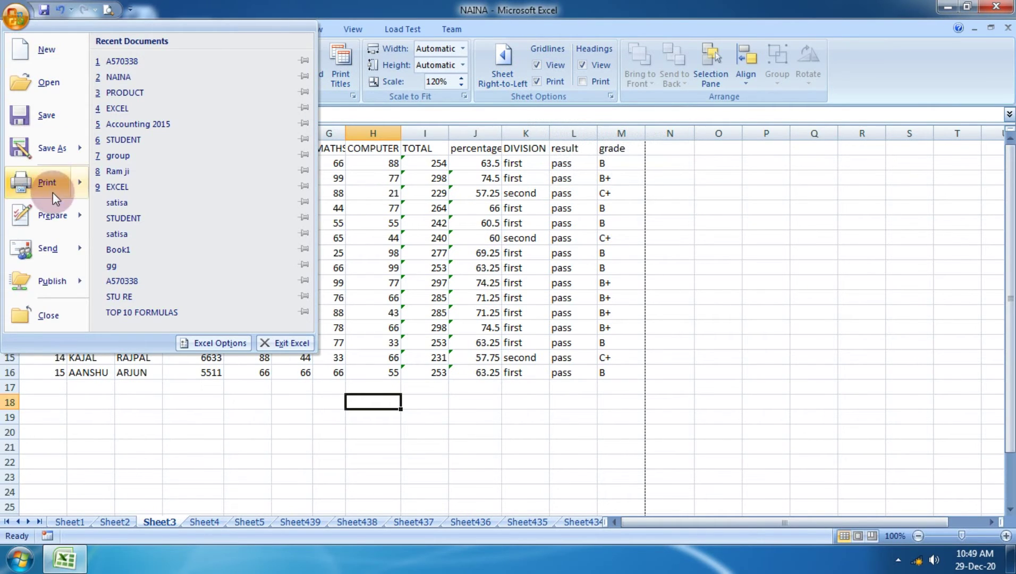
{"action": "mouse_move", "coordinate": [53, 196]}
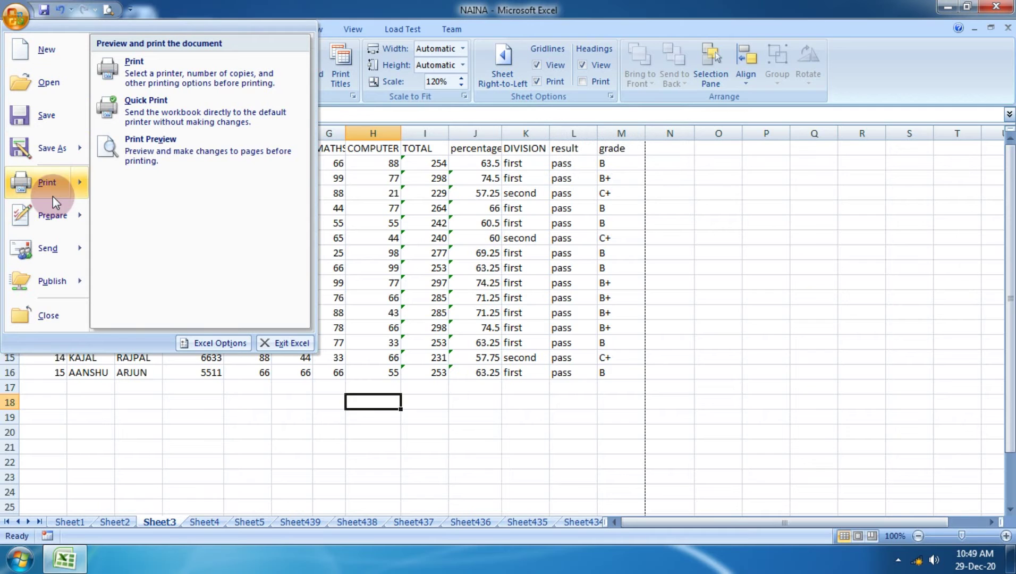
{"action": "left_click", "coordinate": [149, 160]}
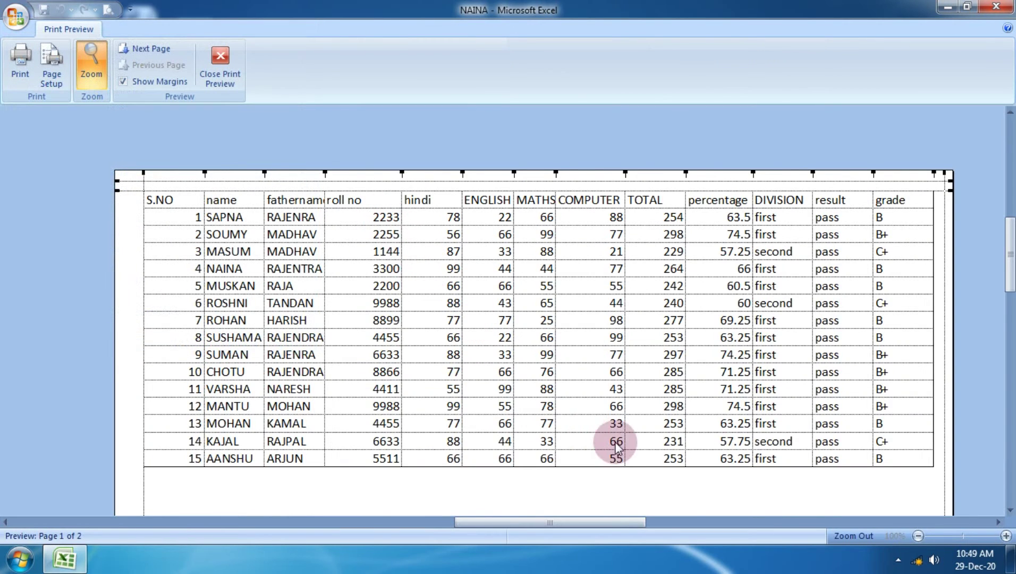
{"action": "scroll", "coordinate": [609, 430], "scroll_direction": "down", "scroll_amount": 1}
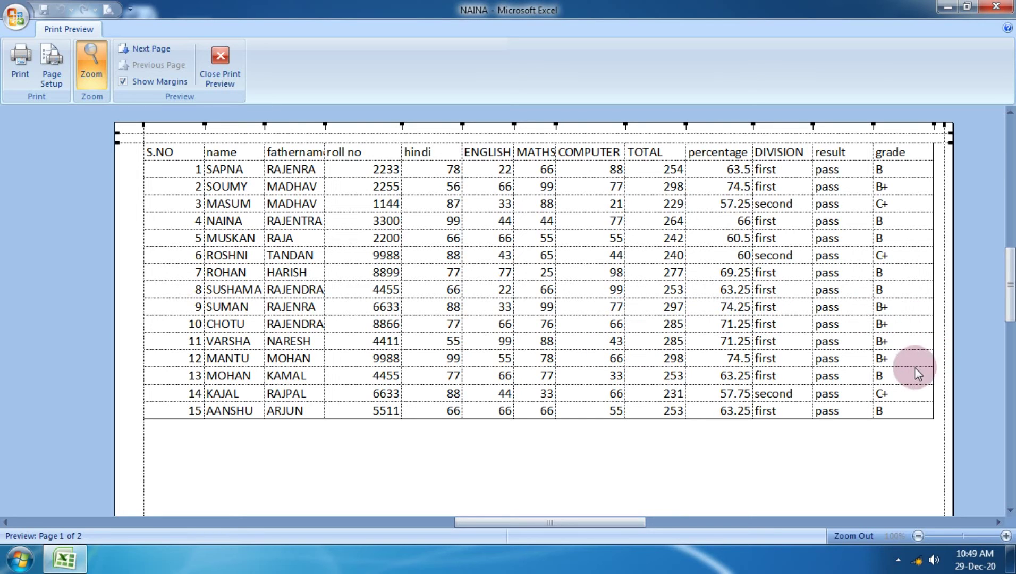
{"action": "left_click", "coordinate": [220, 67]}
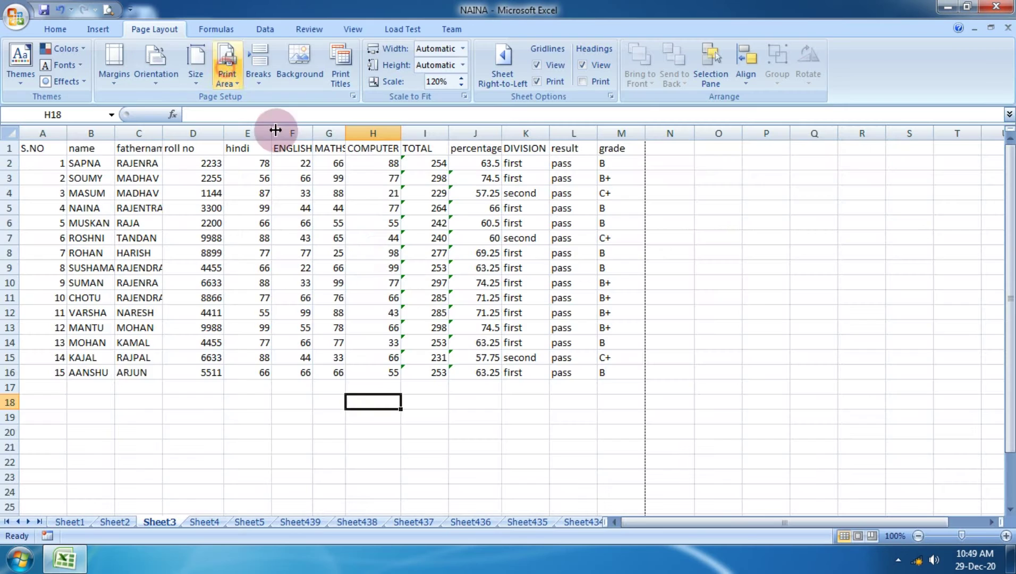
Enter 776877 in cell E28 below the marks table.
{"action": "scroll", "coordinate": [381, 315], "scroll_direction": "down", "scroll_amount": 6}
{"action": "left_click", "coordinate": [230, 280]}
{"action": "type", "text": "776877"}
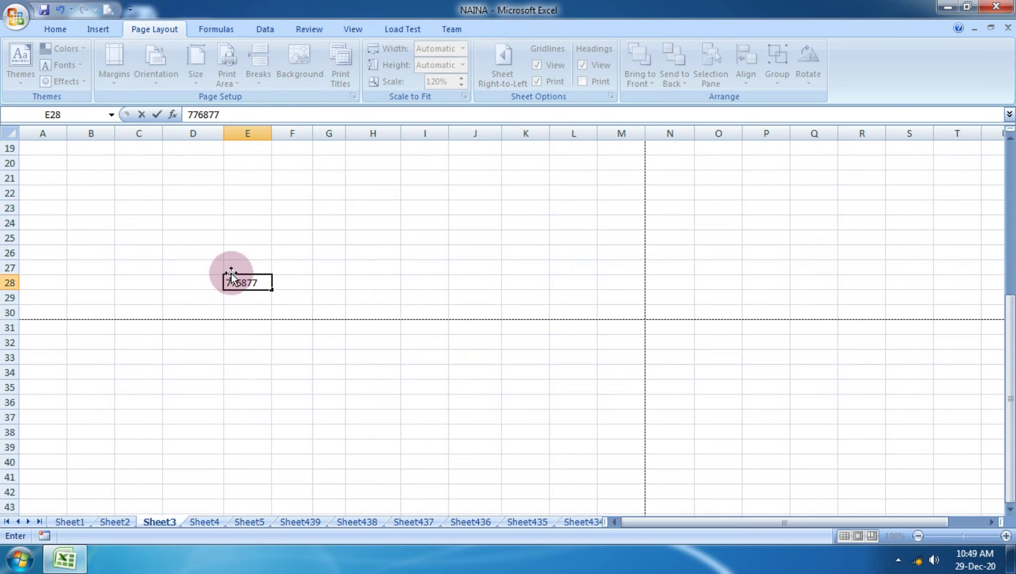
{"action": "left_click", "coordinate": [290, 236]}
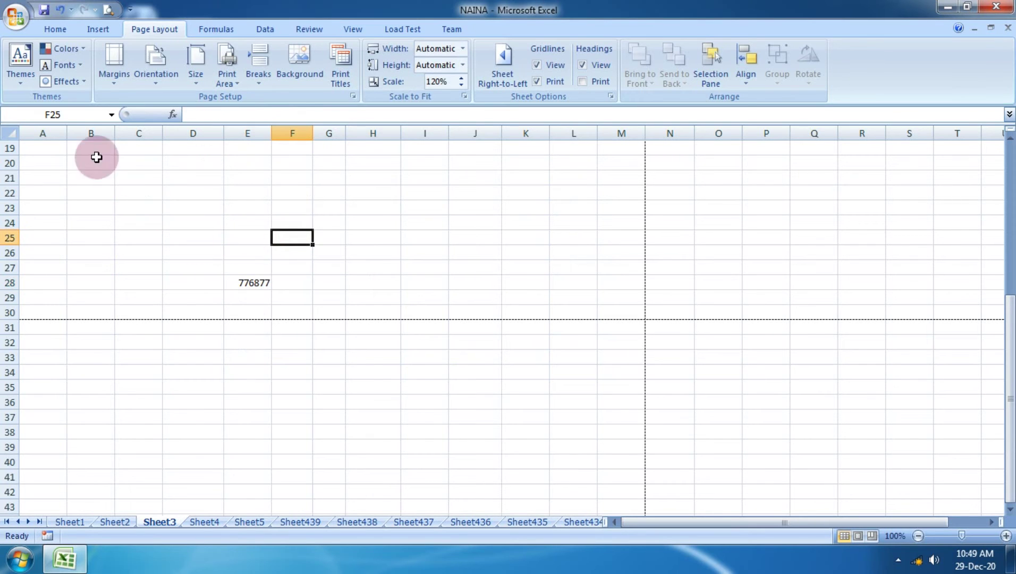
Preview the printed page to check the E28 value within the gridlines, then close the preview.
{"action": "left_click", "coordinate": [6, 16]}
{"action": "mouse_move", "coordinate": [68, 182]}
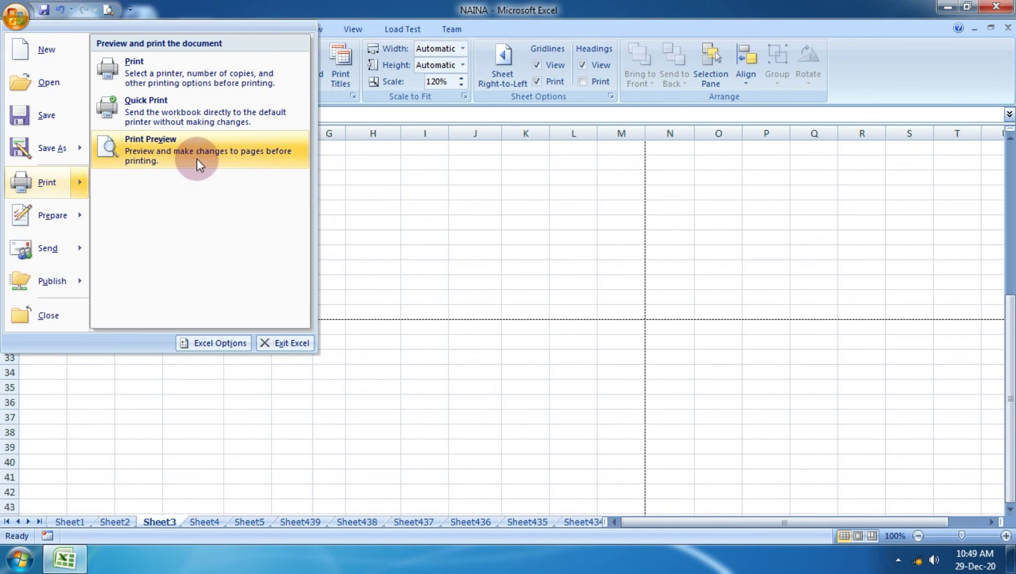
{"action": "left_click", "coordinate": [197, 163]}
{"action": "scroll", "coordinate": [421, 470], "scroll_direction": "down", "scroll_amount": 5}
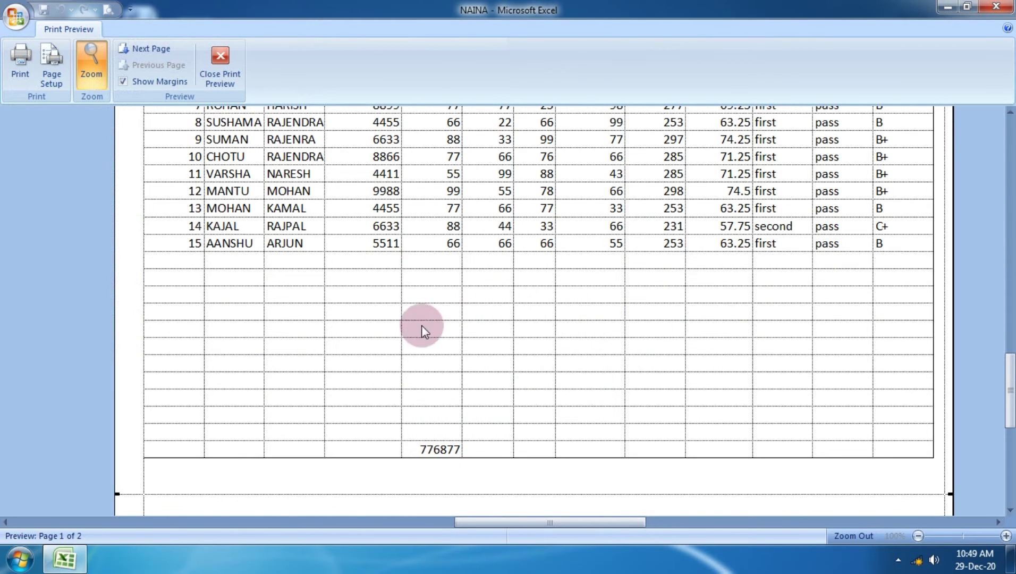
{"action": "left_click", "coordinate": [220, 60]}
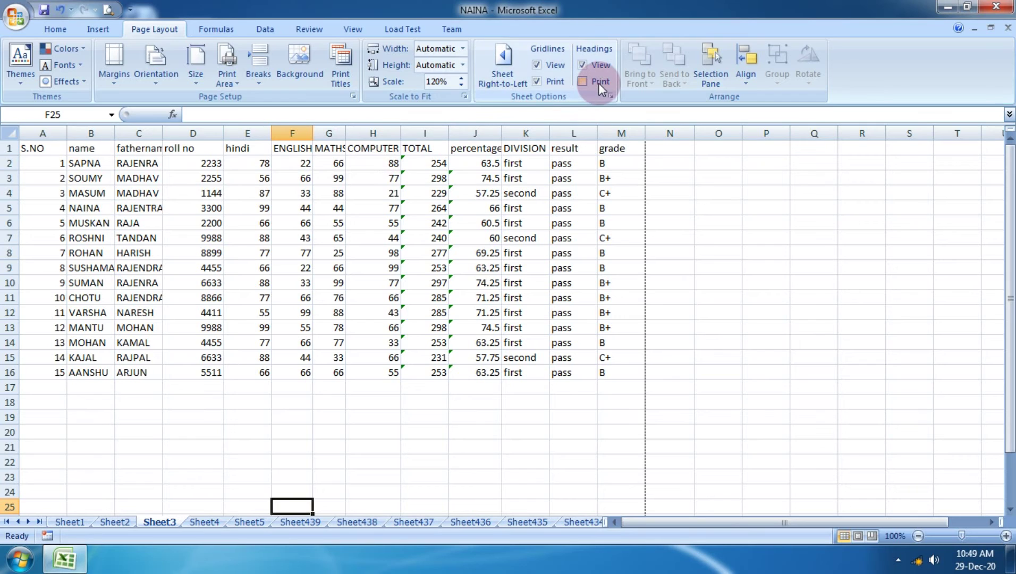
Turn on Headings Print and view the page in Print Preview.
{"action": "left_click", "coordinate": [582, 81]}
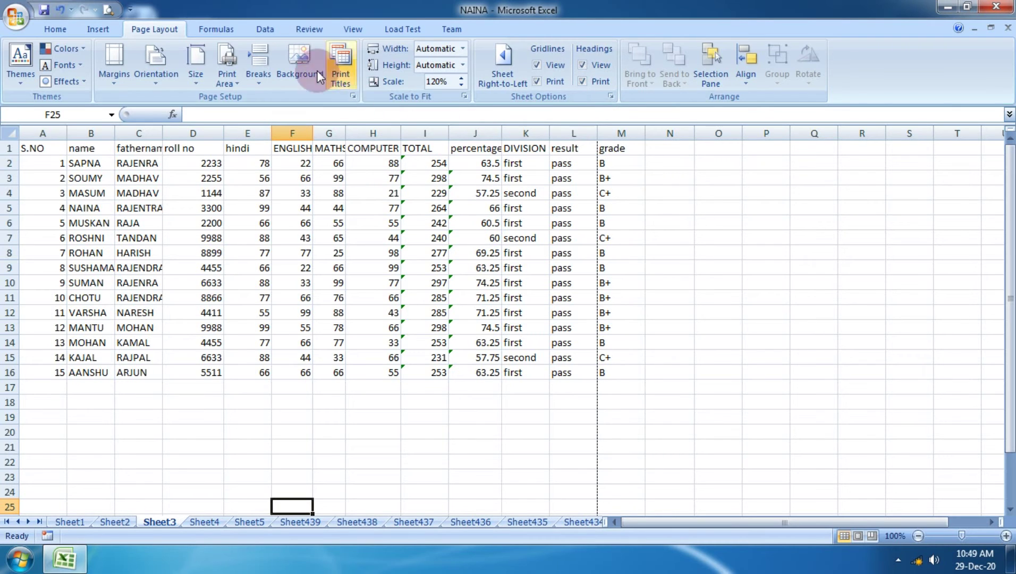
{"action": "left_click", "coordinate": [19, 43]}
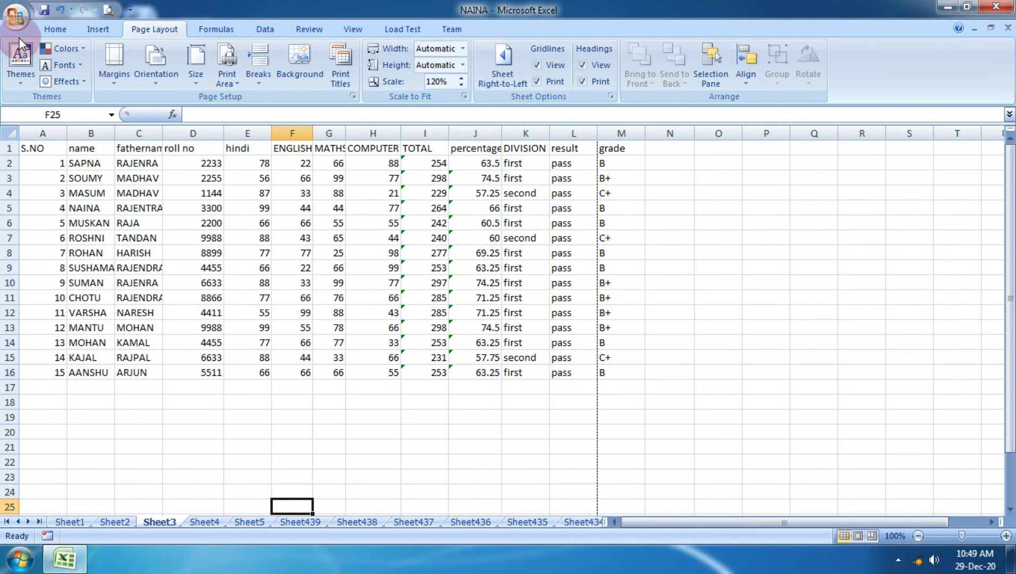
{"action": "left_click", "coordinate": [17, 24]}
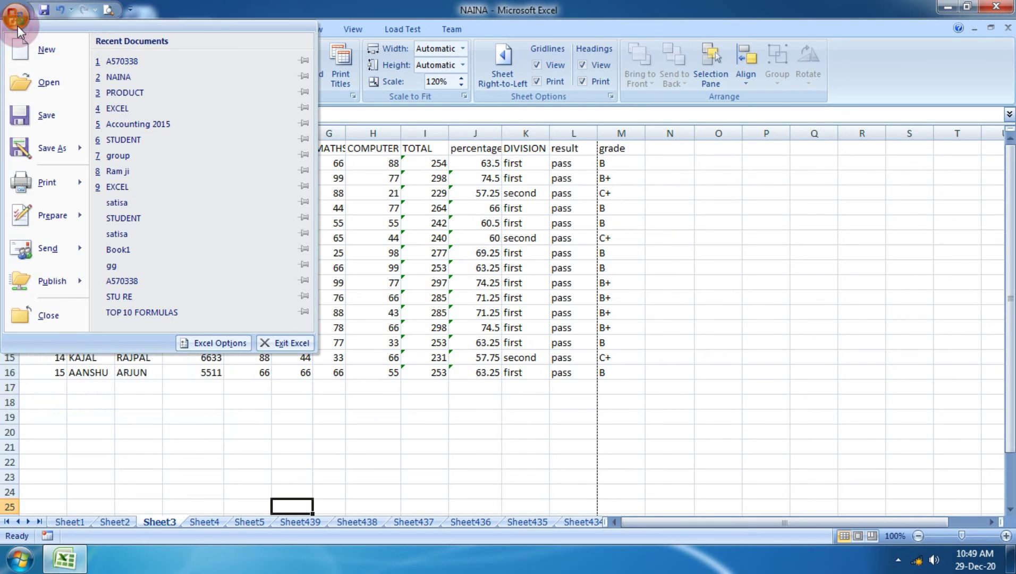
{"action": "mouse_move", "coordinate": [58, 179]}
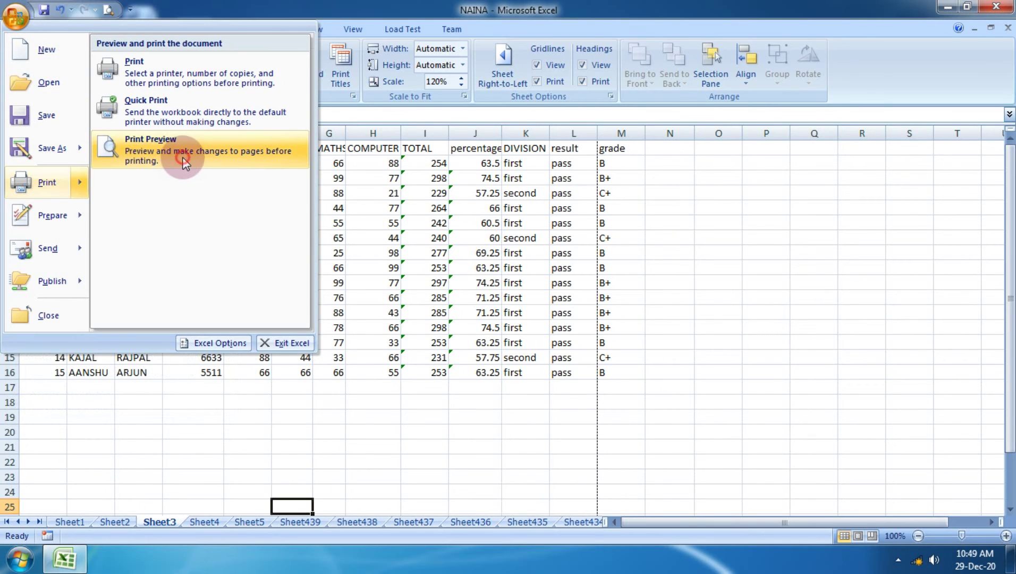
{"action": "left_click", "coordinate": [183, 162]}
{"action": "scroll", "coordinate": [472, 201], "scroll_direction": "up", "scroll_amount": 4}
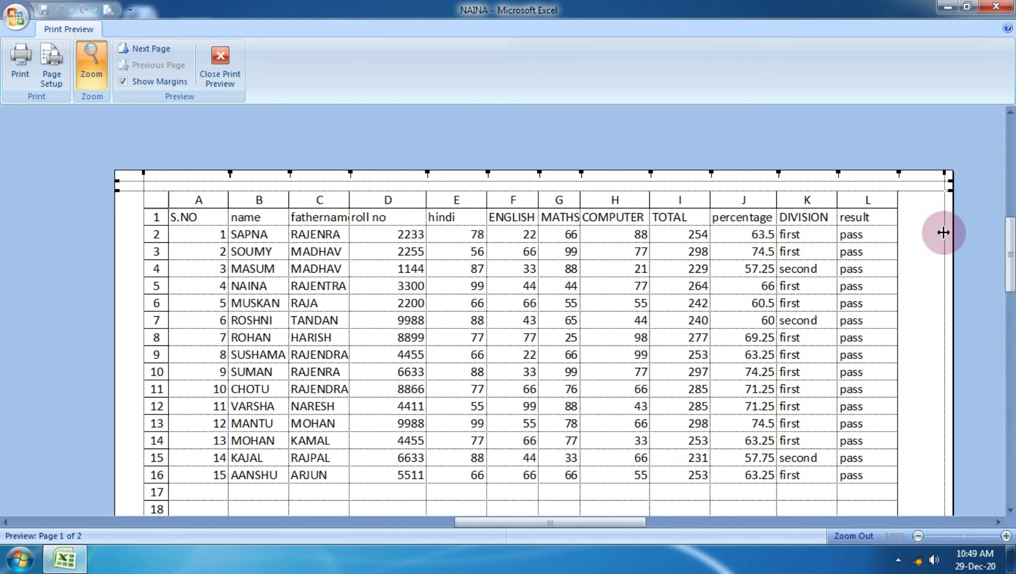
In the preview, widen the page margins and adjust the ENGLISH column width, then close it.
{"action": "left_click_drag", "start_coordinate": [944, 228], "coordinate": [948, 229]}
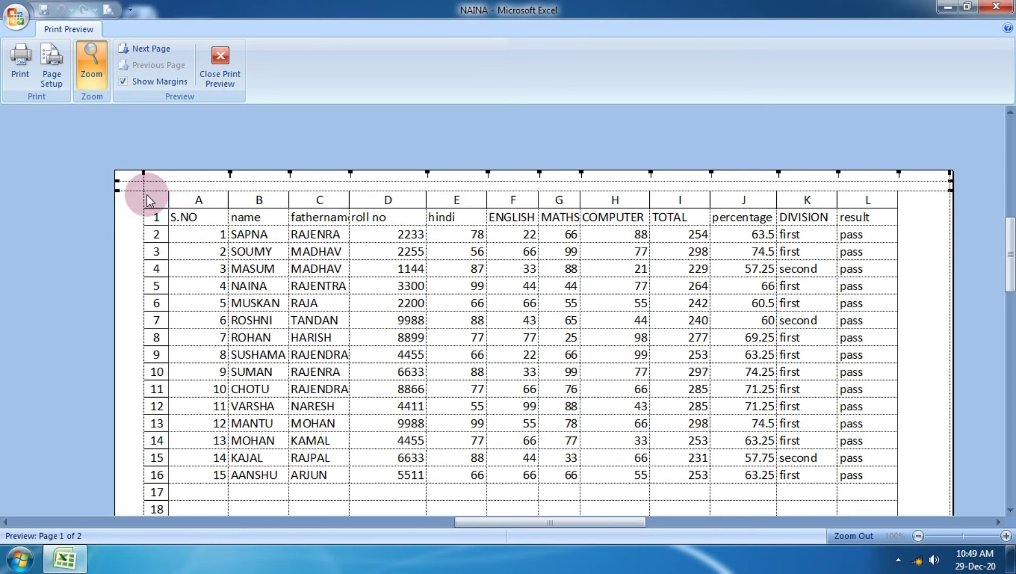
{"action": "left_click_drag", "start_coordinate": [143, 200], "coordinate": [121, 188]}
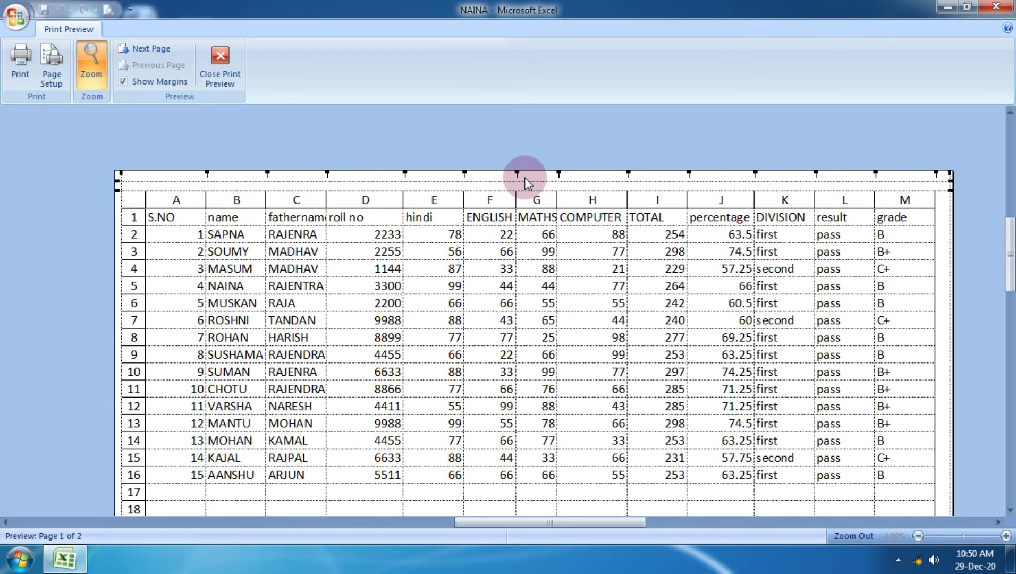
{"action": "left_click_drag", "start_coordinate": [517, 199], "coordinate": [573, 202]}
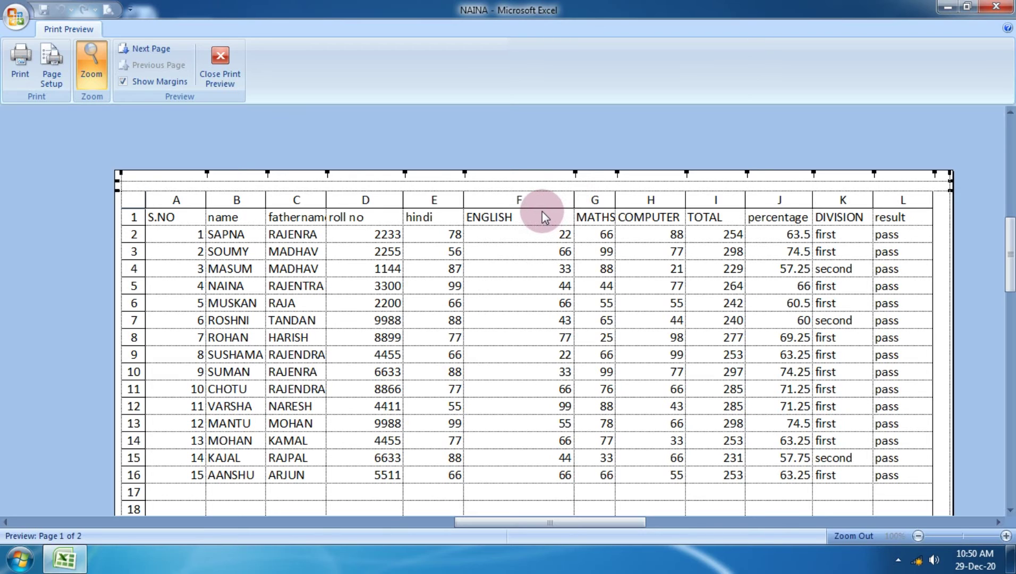
{"action": "left_click_drag", "start_coordinate": [574, 191], "coordinate": [529, 191]}
{"action": "left_click", "coordinate": [220, 65]}
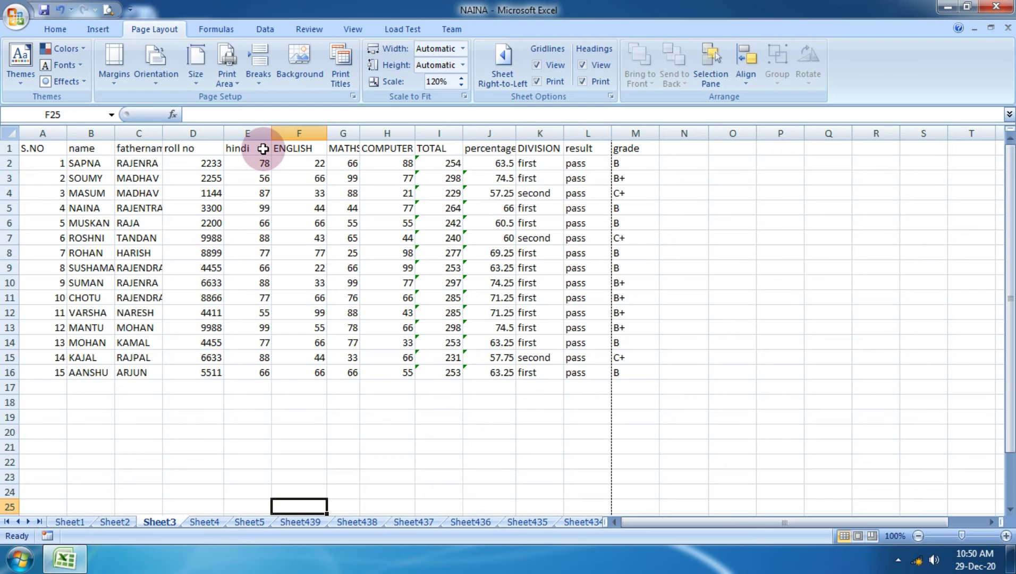
Insert a narrow blank column F before ENGLISH, shifting grade to column N.
{"action": "left_click", "coordinate": [299, 197]}
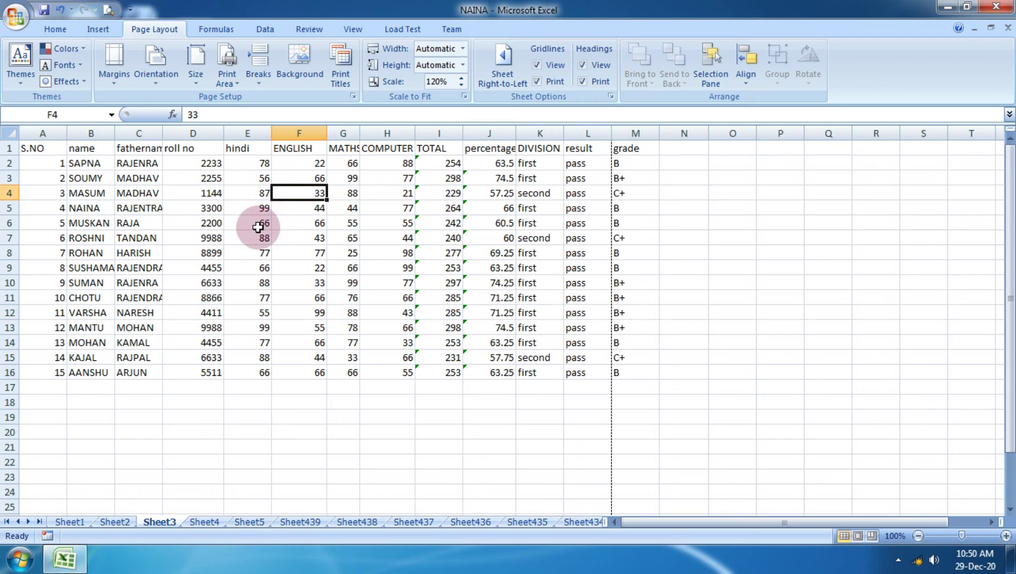
{"action": "left_click", "coordinate": [290, 154]}
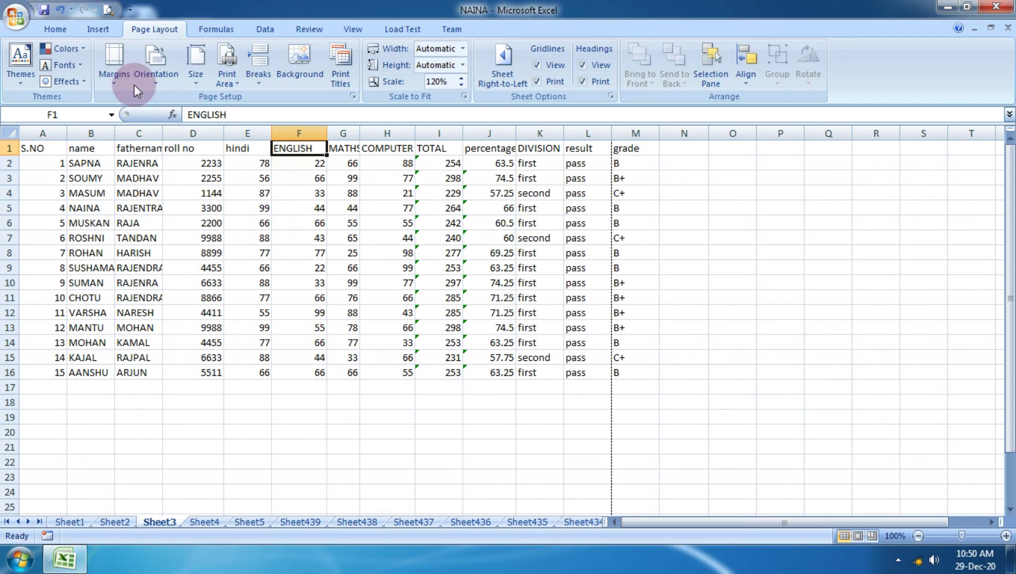
{"action": "left_click", "coordinate": [55, 28]}
{"action": "left_click", "coordinate": [731, 79]}
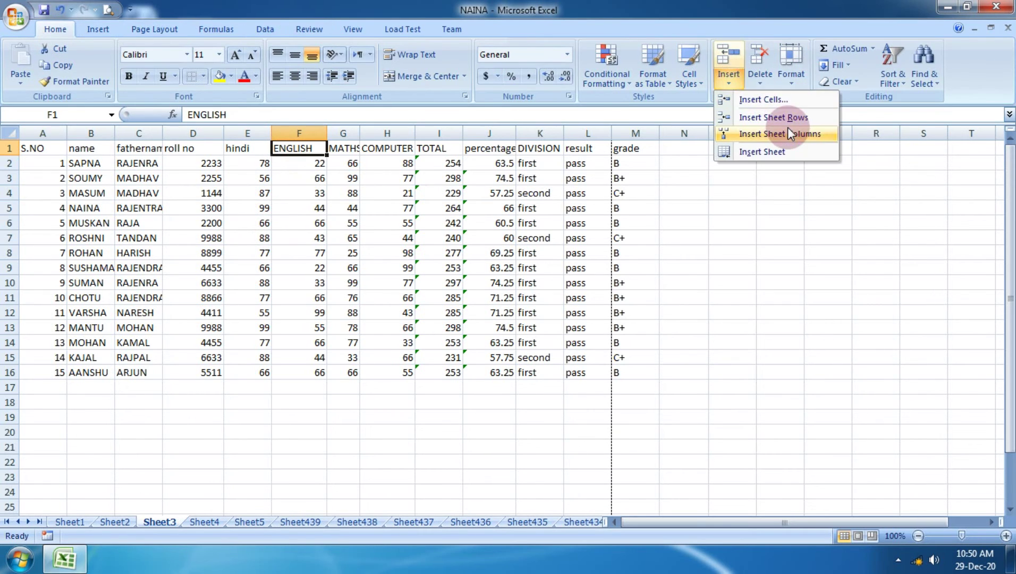
{"action": "left_click", "coordinate": [773, 130]}
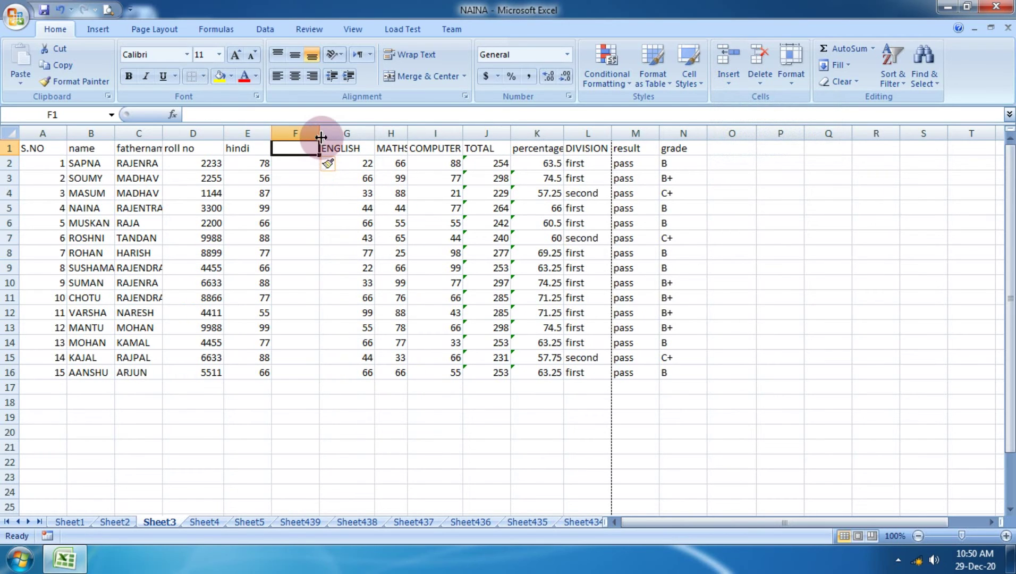
{"action": "left_click_drag", "start_coordinate": [320, 133], "coordinate": [310, 134]}
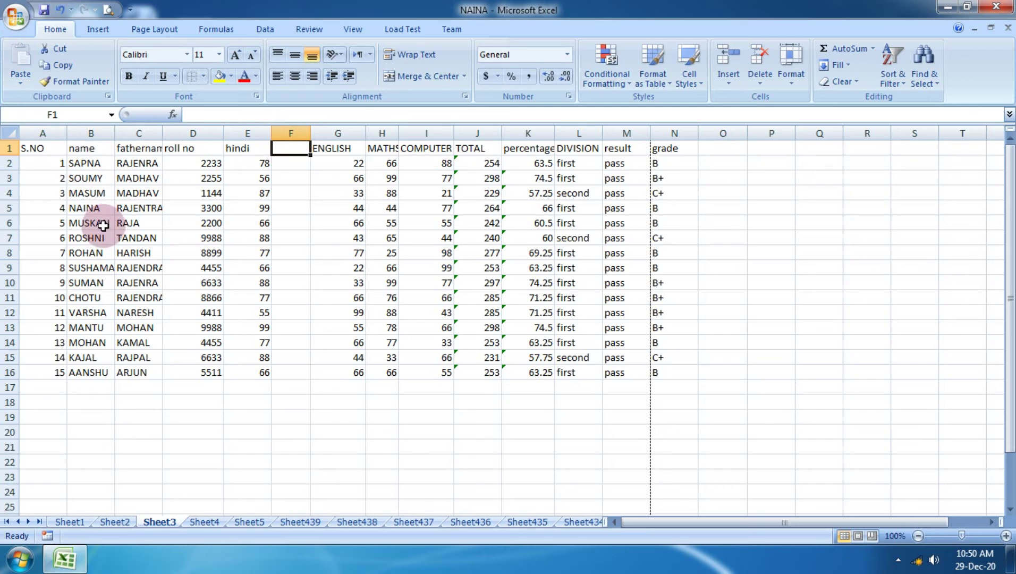
Preview the page with the new blank column, then return to the sheet.
{"action": "left_click", "coordinate": [16, 17]}
{"action": "mouse_move", "coordinate": [33, 186]}
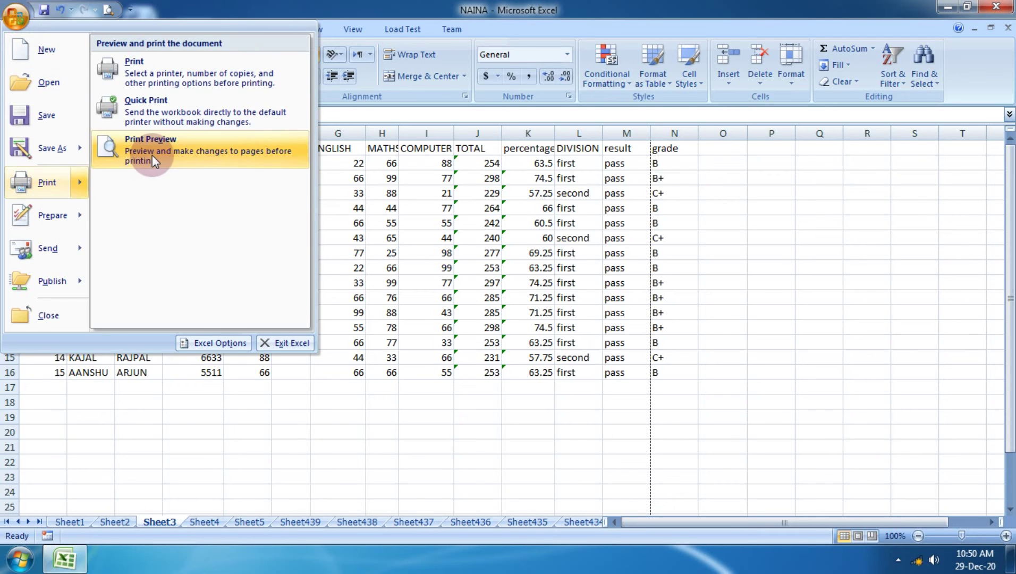
{"action": "left_click", "coordinate": [151, 154]}
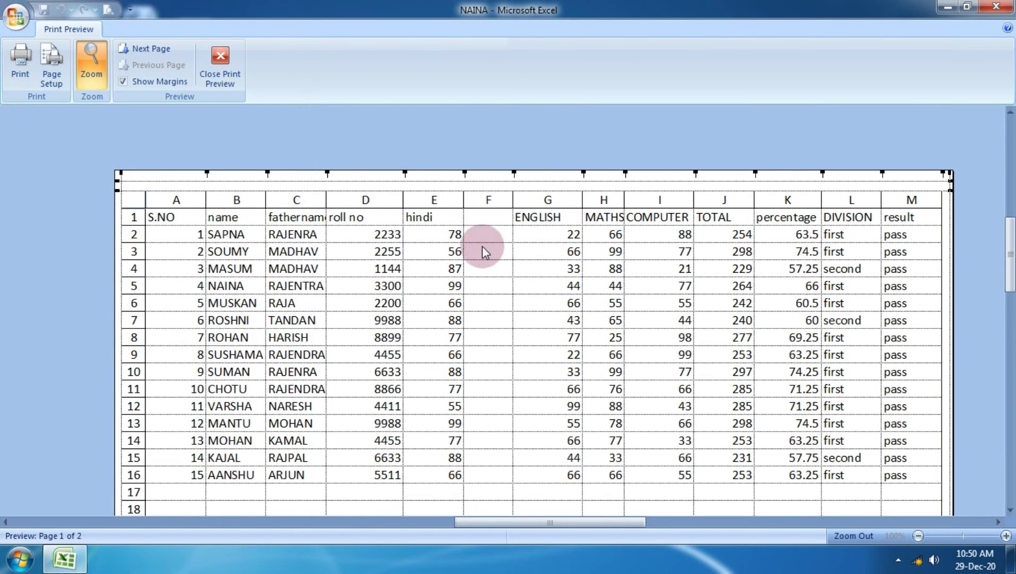
{"action": "left_click", "coordinate": [228, 61]}
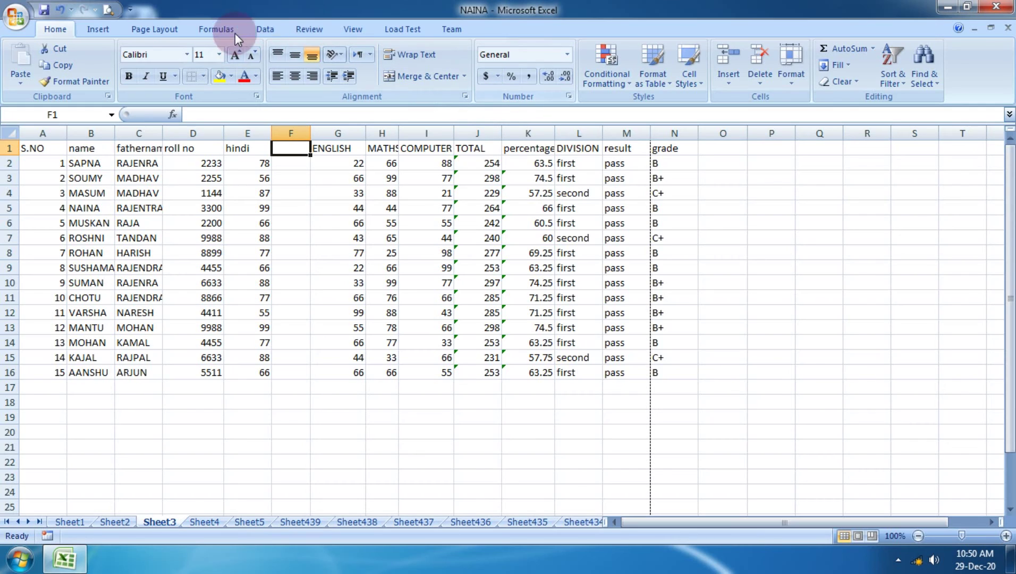
Turn off Headings Print and check the page in Print Preview.
{"action": "left_click", "coordinate": [154, 30]}
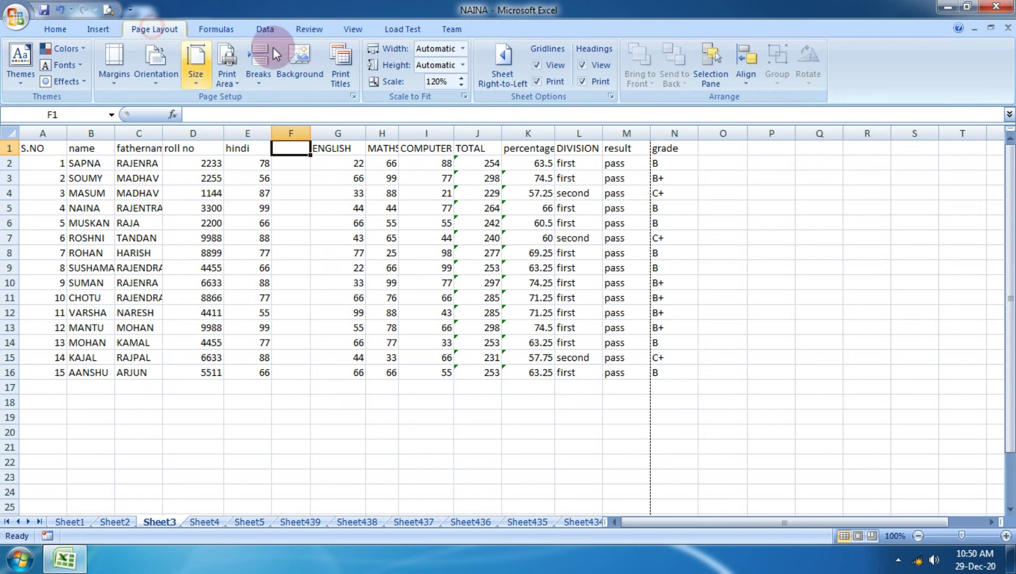
{"action": "left_click", "coordinate": [591, 81]}
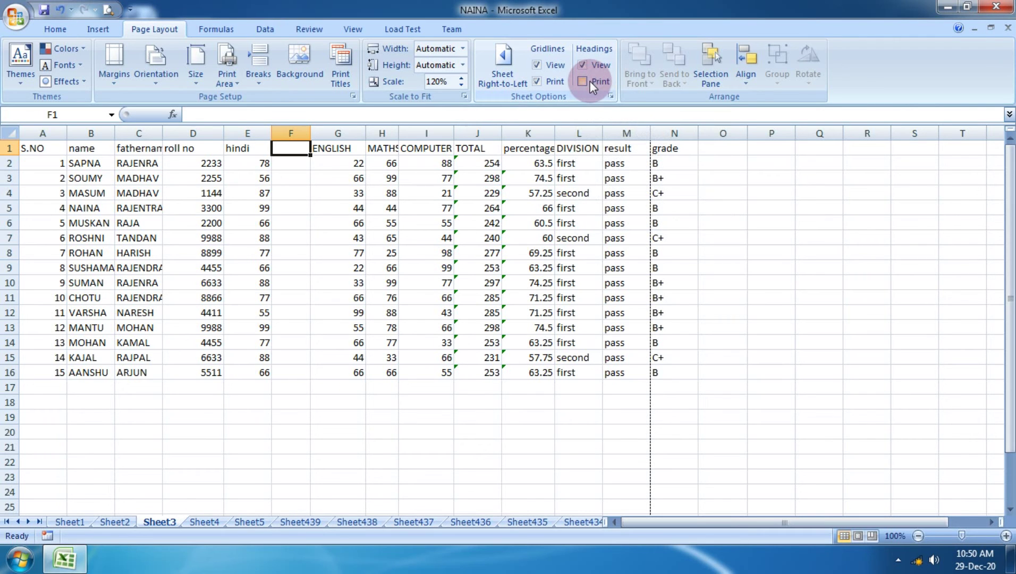
{"action": "left_click", "coordinate": [47, 29]}
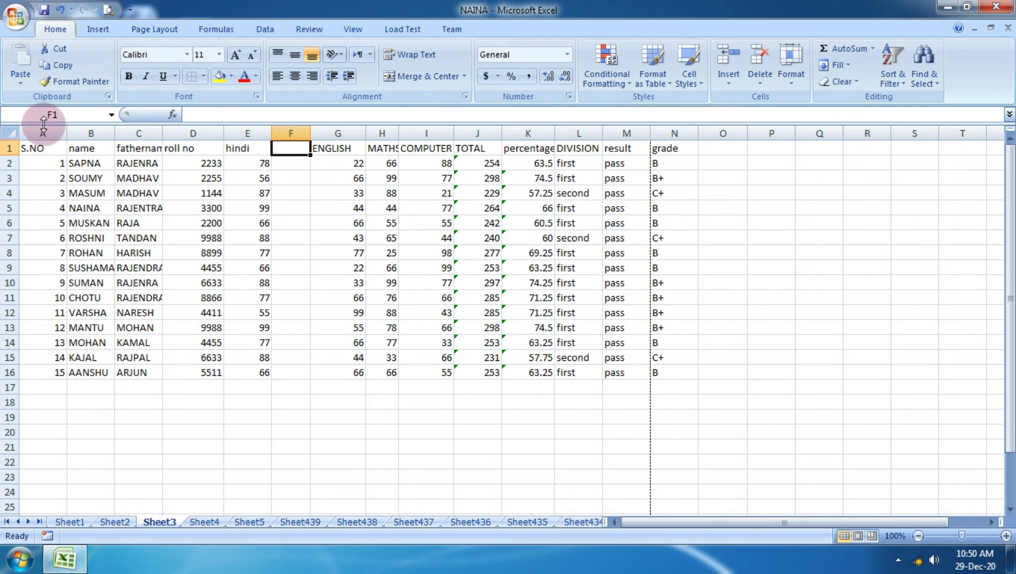
{"action": "left_click", "coordinate": [17, 24]}
{"action": "mouse_move", "coordinate": [119, 180]}
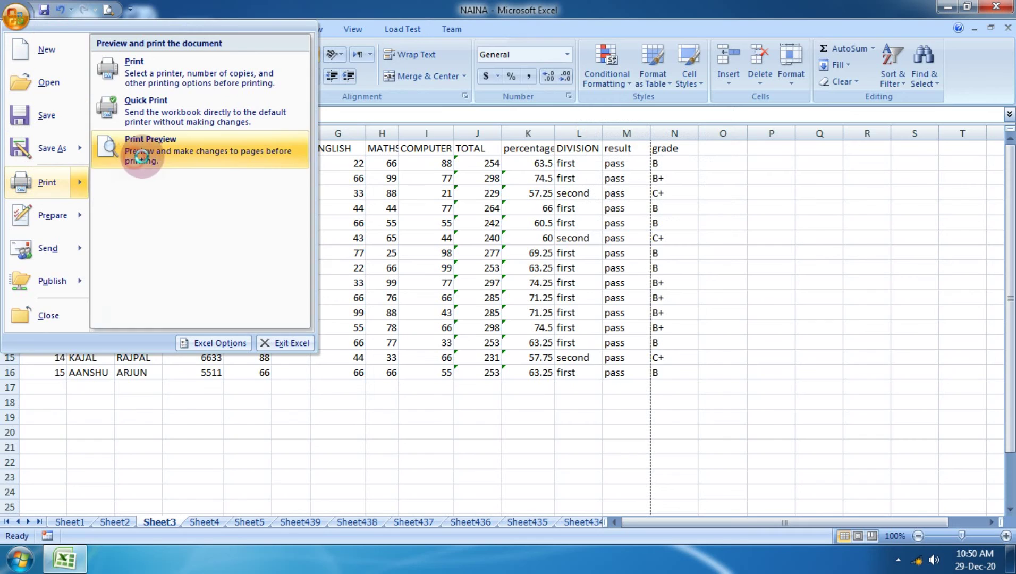
{"action": "left_click", "coordinate": [136, 145]}
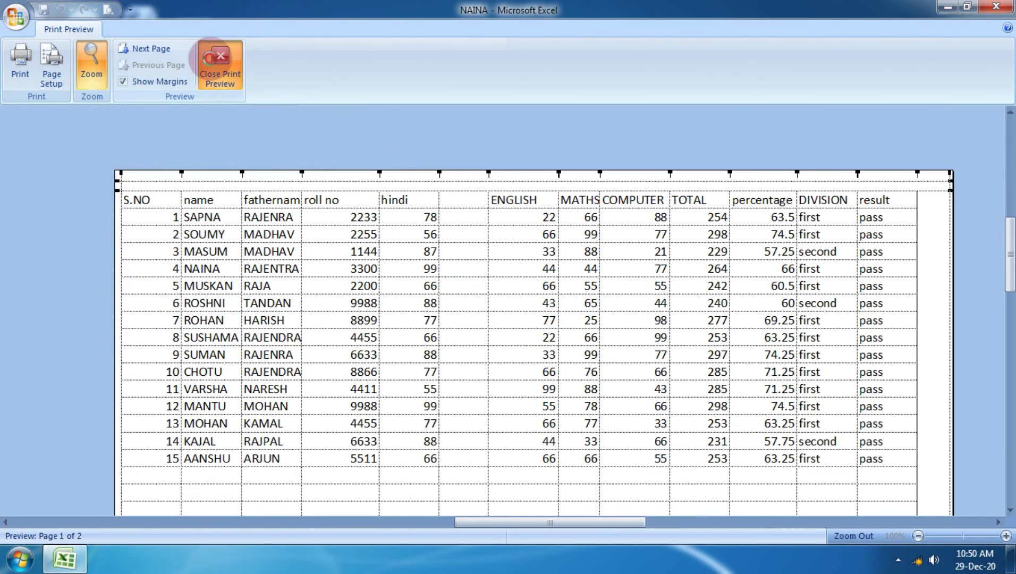
{"action": "left_click", "coordinate": [220, 63]}
Turn off Gridlines Print and confirm the plain marks table in Print Preview.
{"action": "left_click", "coordinate": [144, 30]}
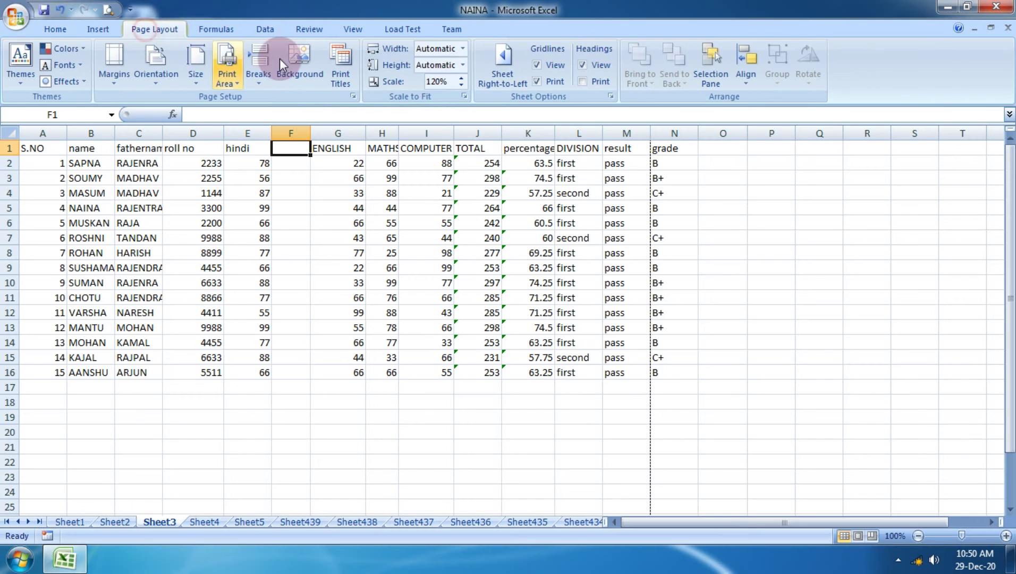
{"action": "left_click", "coordinate": [546, 86]}
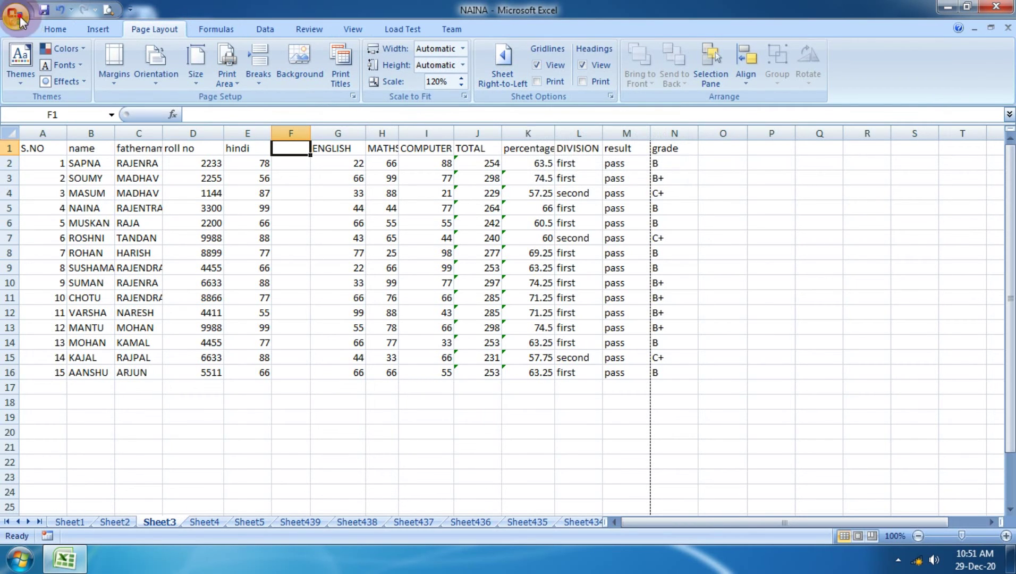
{"action": "left_click", "coordinate": [20, 21]}
{"action": "mouse_move", "coordinate": [65, 172]}
{"action": "left_click", "coordinate": [115, 153]}
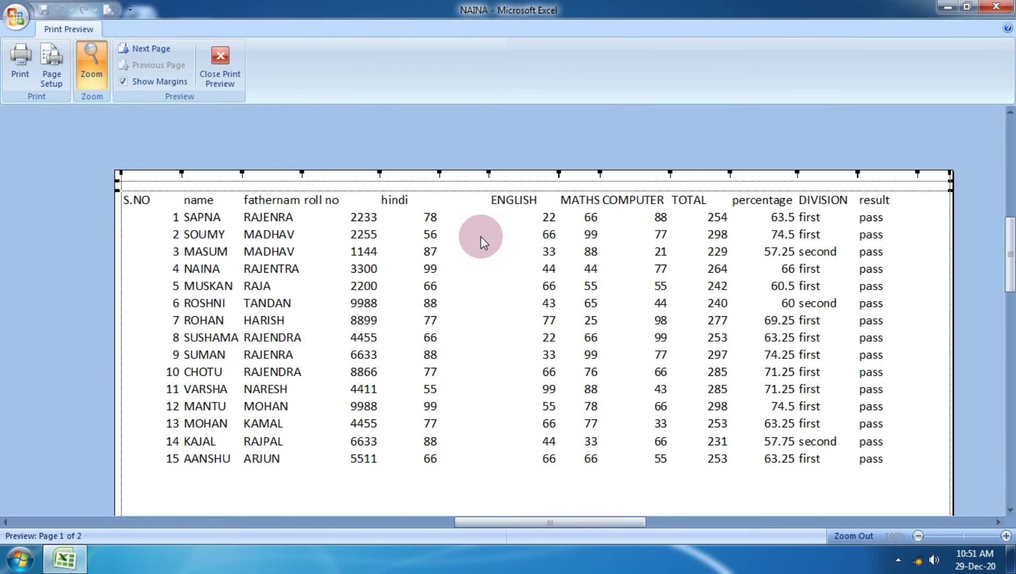
{"action": "left_click", "coordinate": [214, 84]}
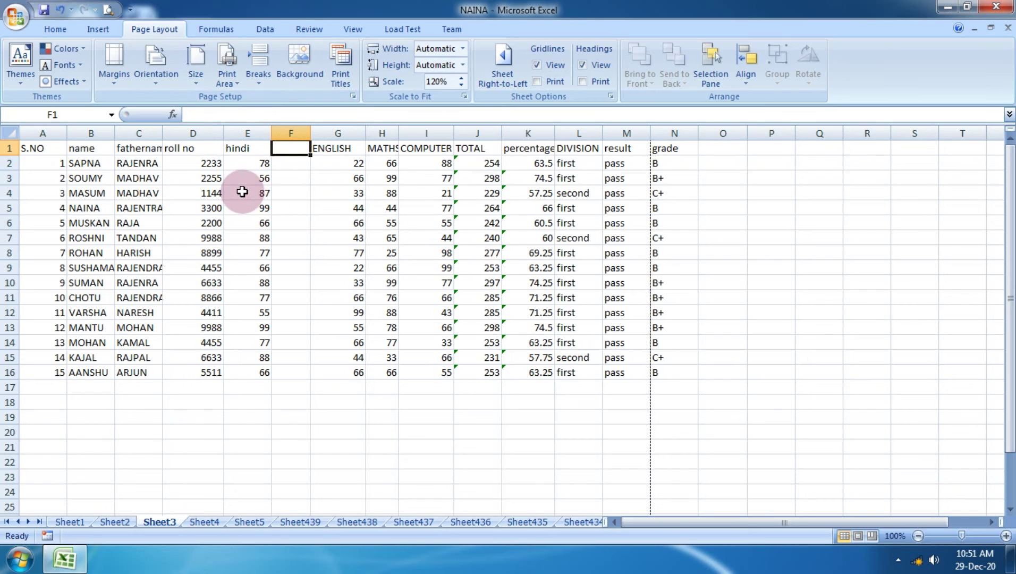
Set the print area to the marks table A1:N16.
{"action": "left_click", "coordinate": [26, 149]}
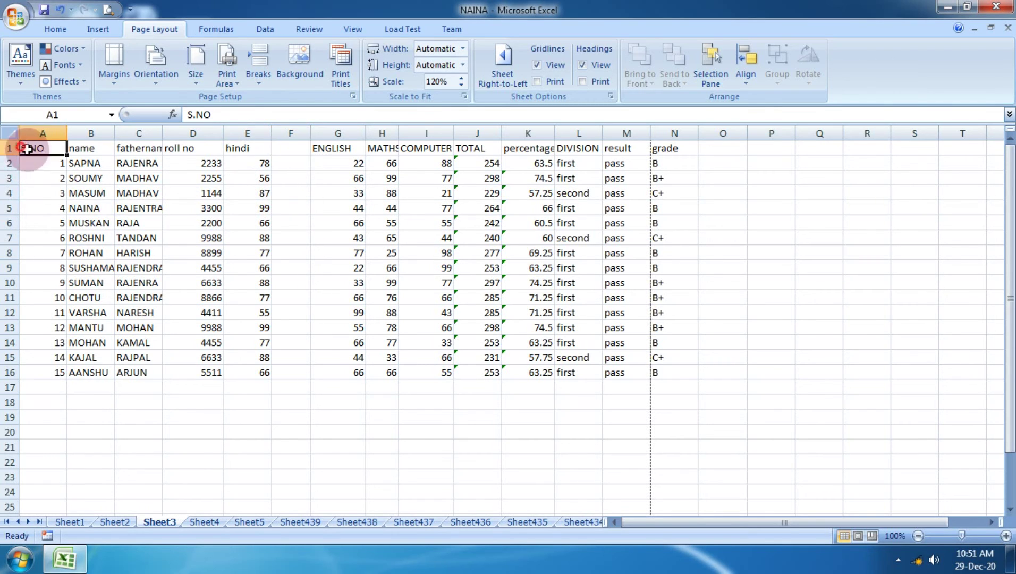
{"action": "left_click_drag", "start_coordinate": [27, 149], "coordinate": [656, 371]}
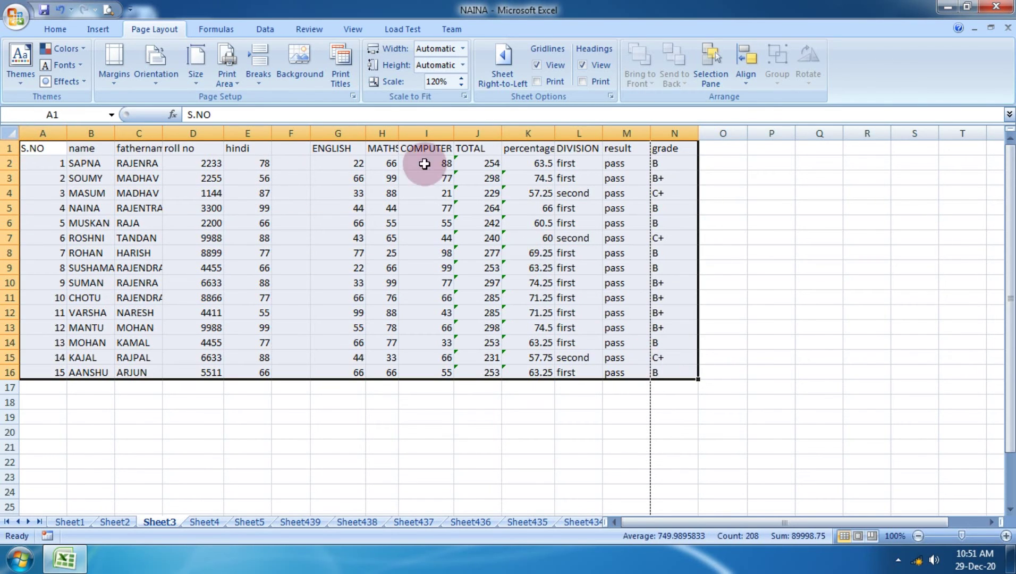
{"action": "left_click", "coordinate": [226, 74]}
{"action": "left_click", "coordinate": [268, 99]}
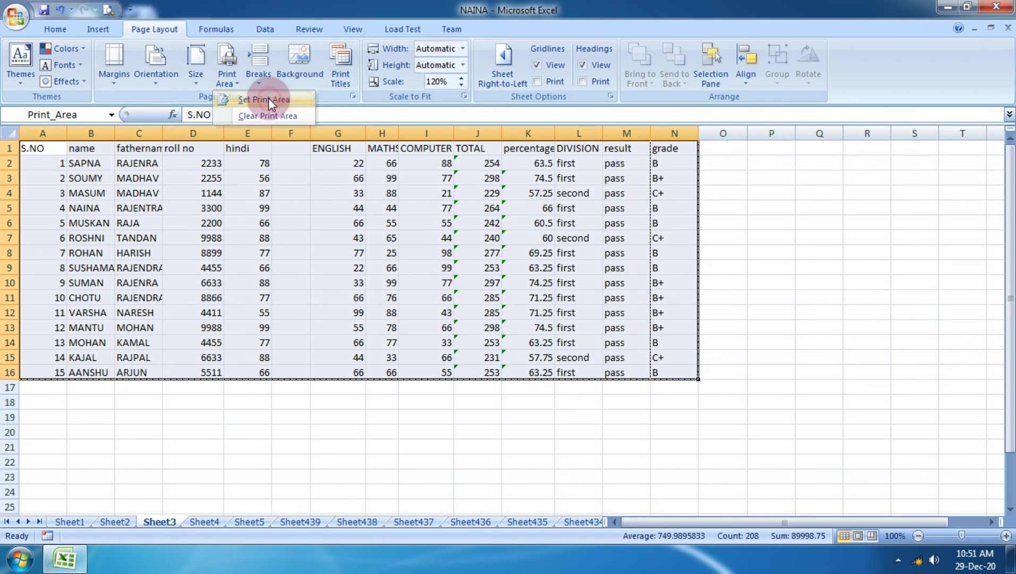
Open Print Preview to see the page limited to the A1:N16 print area.
{"action": "left_click", "coordinate": [15, 15]}
{"action": "left_click", "coordinate": [60, 158]}
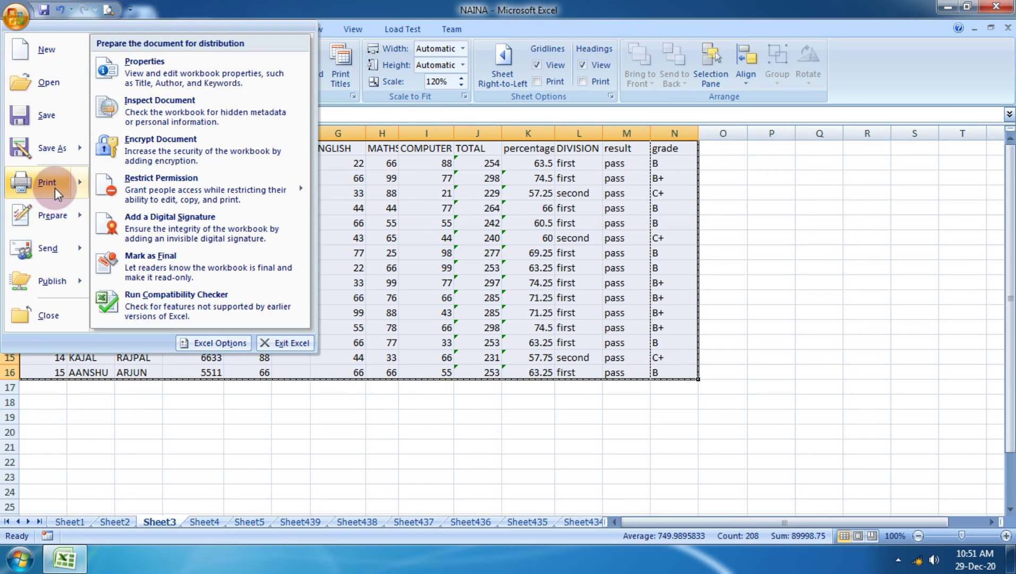
{"action": "mouse_move", "coordinate": [55, 188]}
{"action": "left_click", "coordinate": [176, 148]}
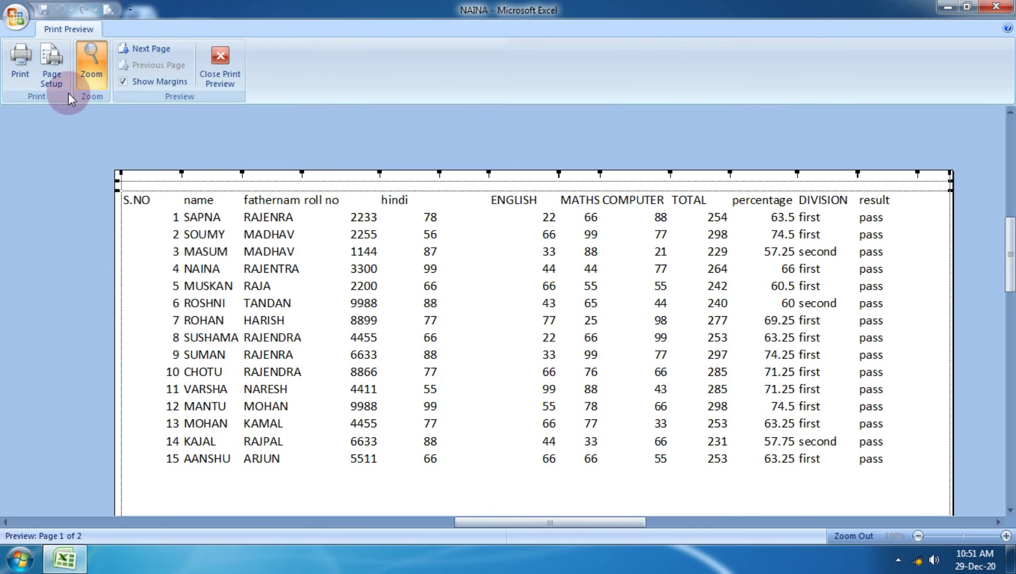
Review the landscape A4 Page Setup settings without changing them.
{"action": "left_click", "coordinate": [58, 79]}
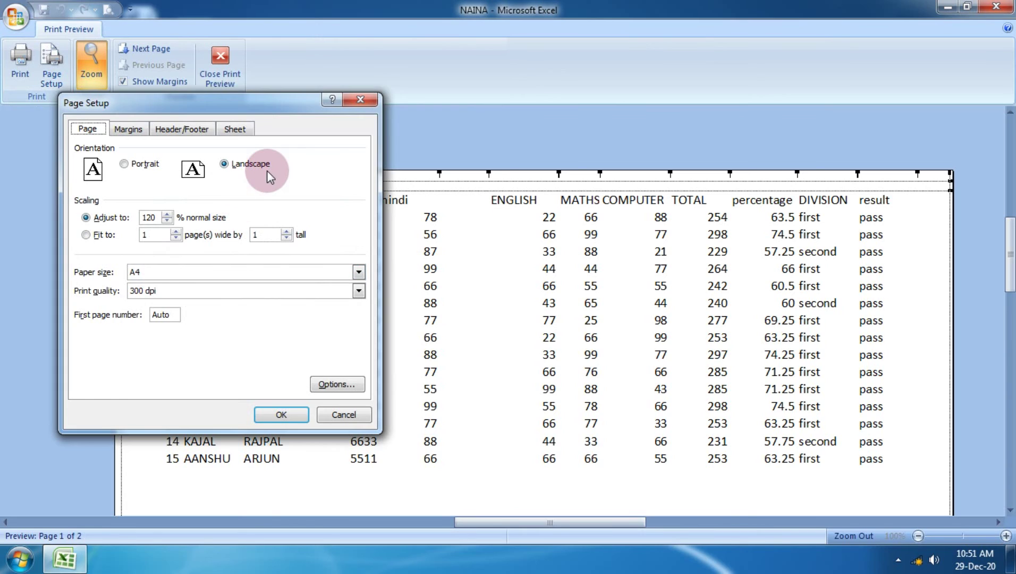
{"action": "left_click", "coordinate": [274, 412]}
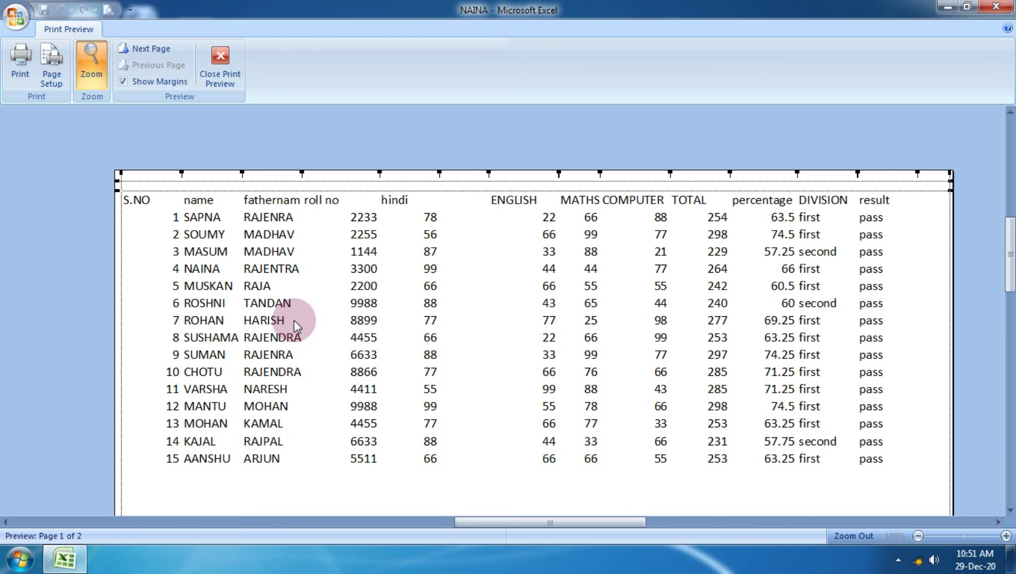
{"action": "left_click", "coordinate": [51, 64]}
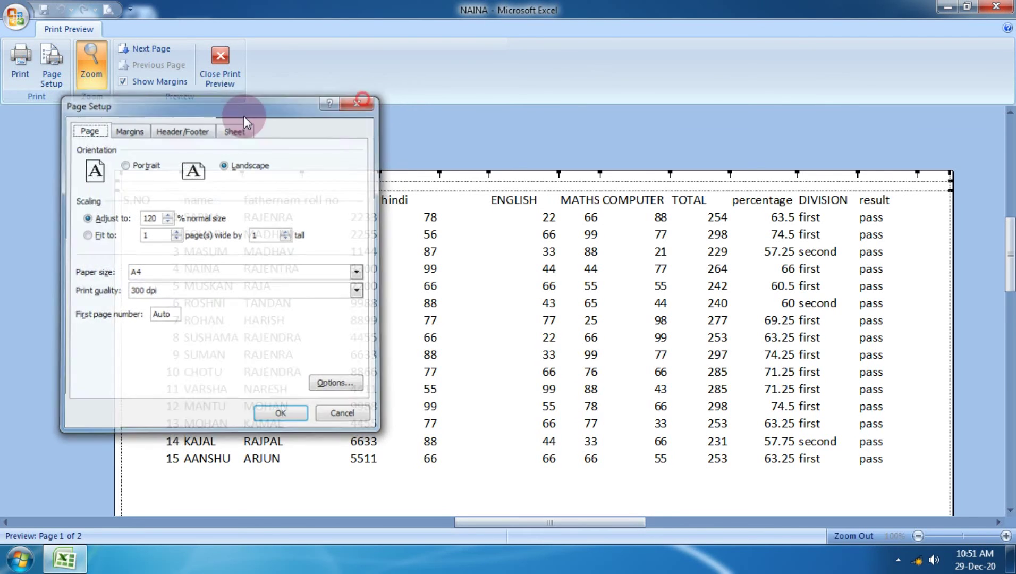
{"action": "key", "text": "Escape"}
Choose PDF24 Fax as the printer, close the Print dialog, and zoom the sheet to 130%.
{"action": "left_click", "coordinate": [20, 61]}
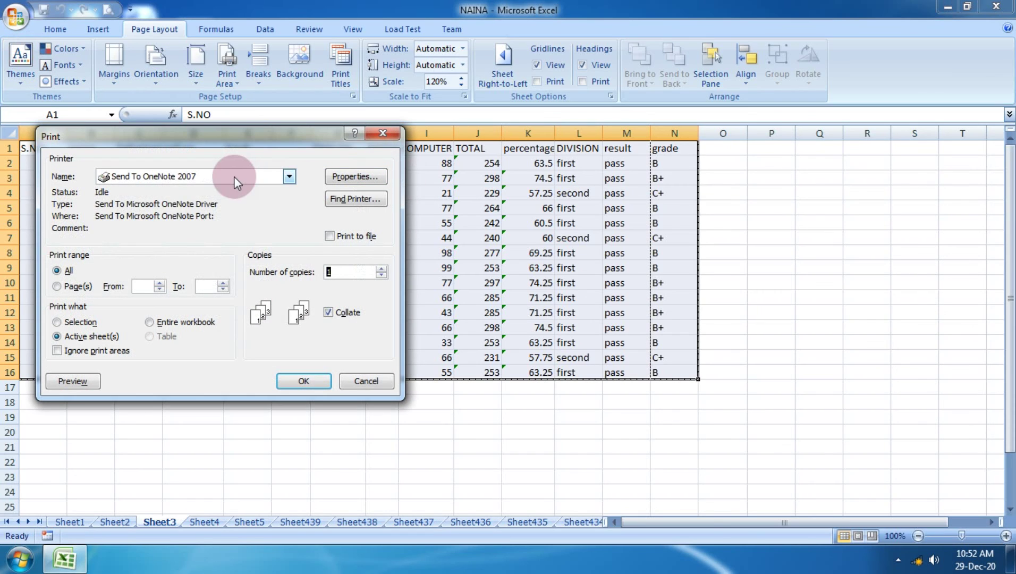
{"action": "left_click", "coordinate": [234, 177]}
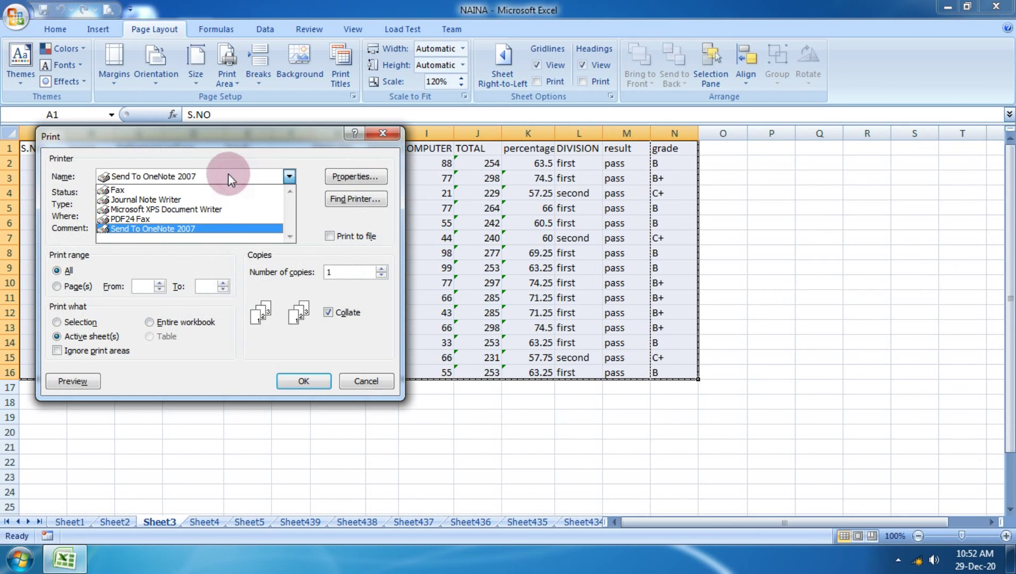
{"action": "left_click", "coordinate": [190, 218]}
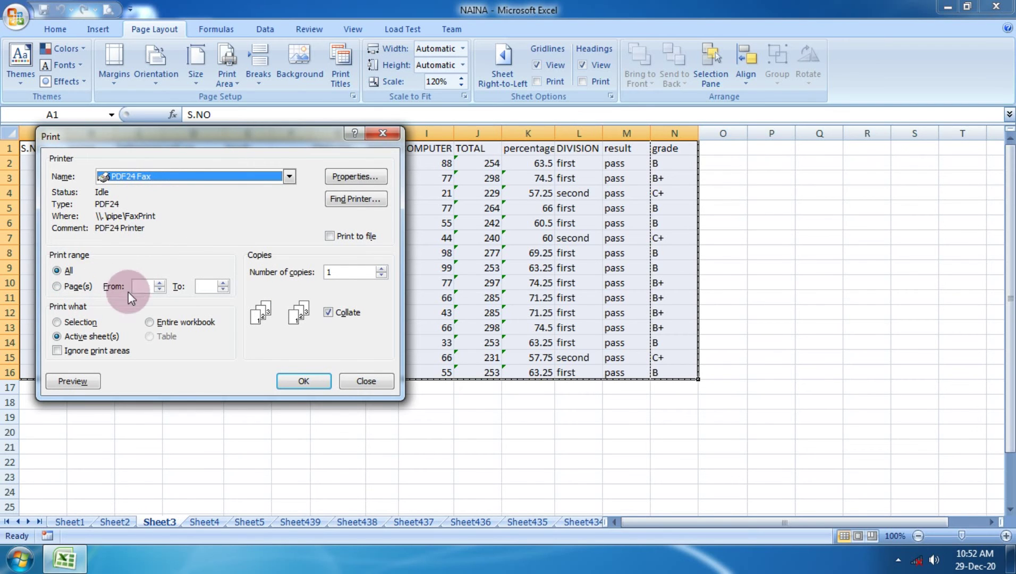
{"action": "left_click", "coordinate": [357, 375]}
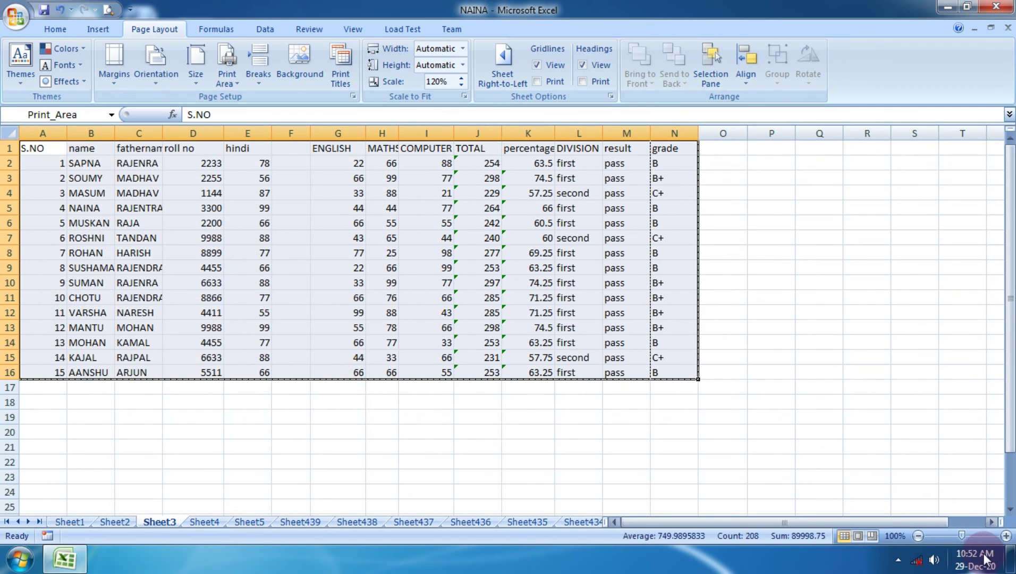
{"action": "left_click", "coordinate": [1006, 534]}
{"action": "left_click", "coordinate": [1006, 535]}
{"action": "left_click", "coordinate": [1006, 535]}
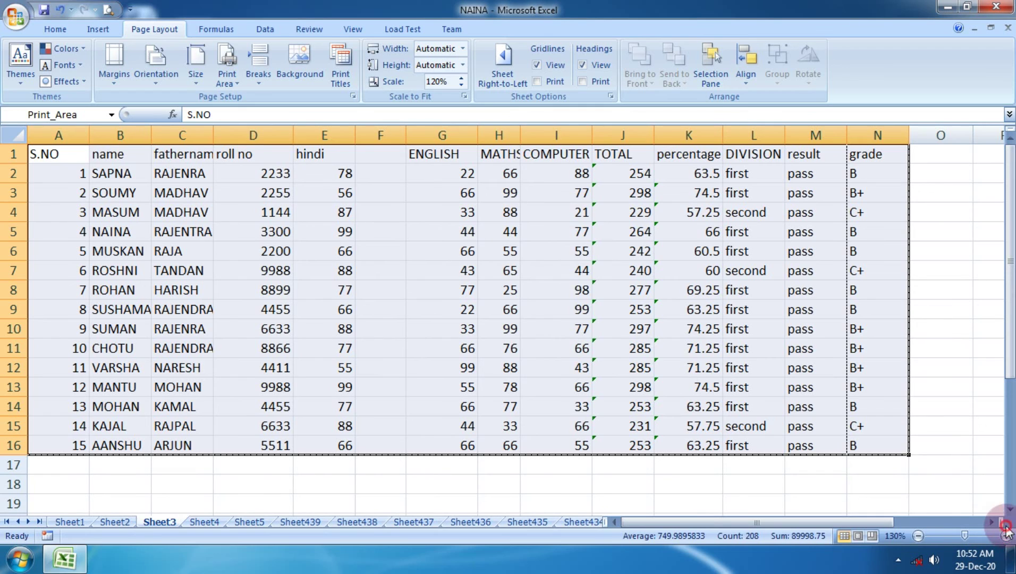
{"action": "left_click", "coordinate": [559, 281]}
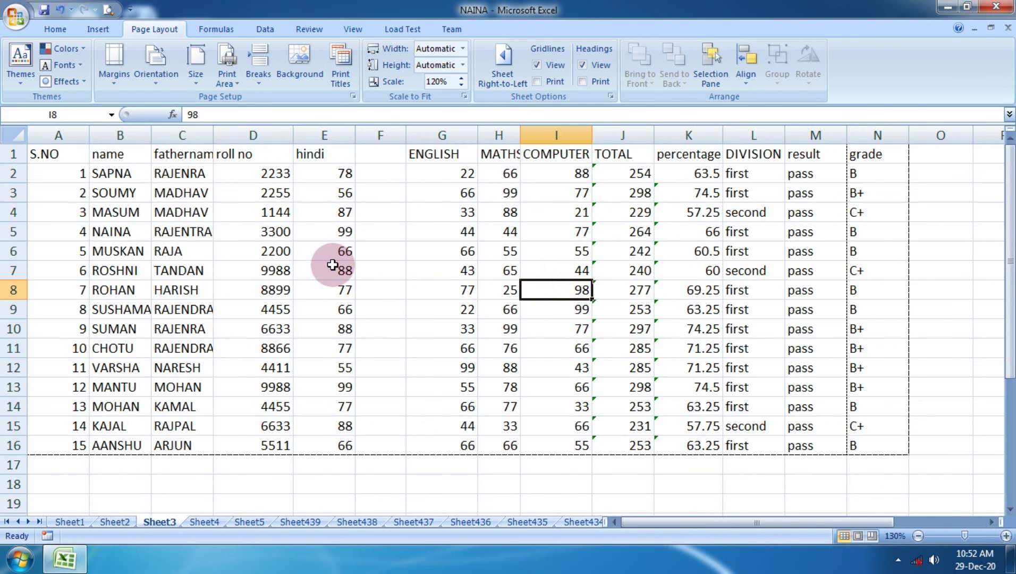
{"action": "left_click", "coordinate": [332, 264]}
{"action": "left_click", "coordinate": [502, 66]}
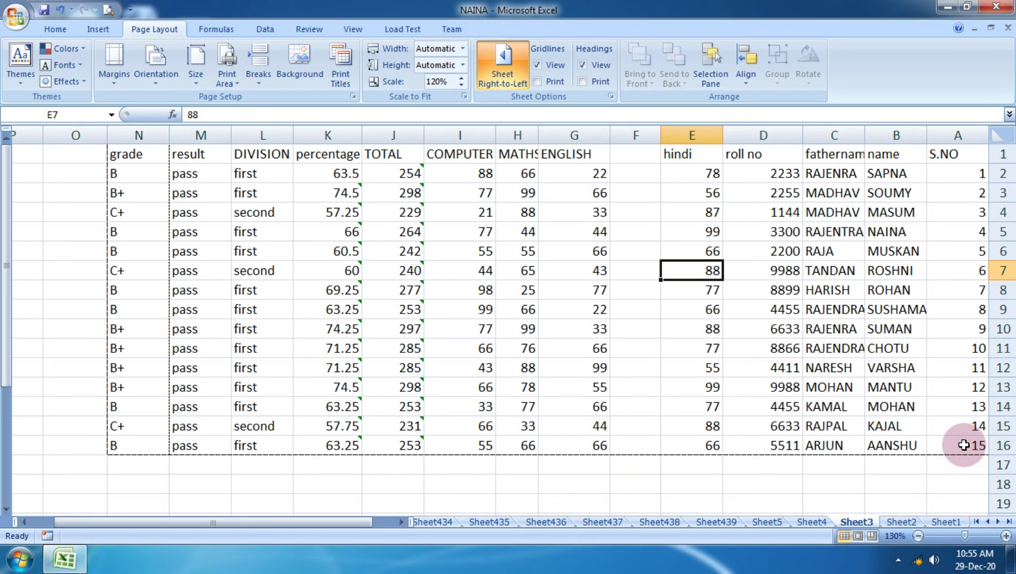
{"action": "left_click", "coordinate": [514, 81]}
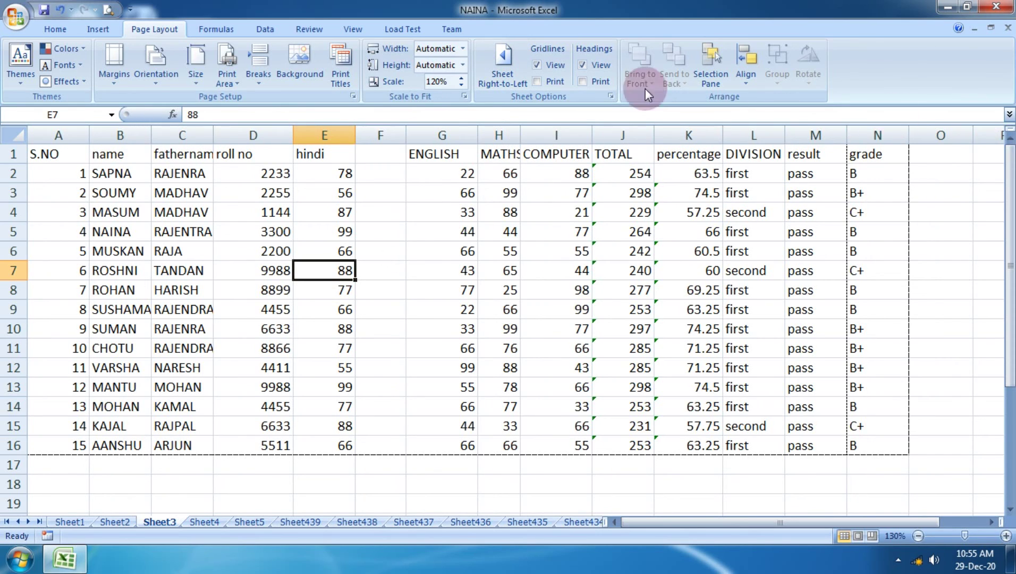
{"action": "left_click", "coordinate": [498, 69]}
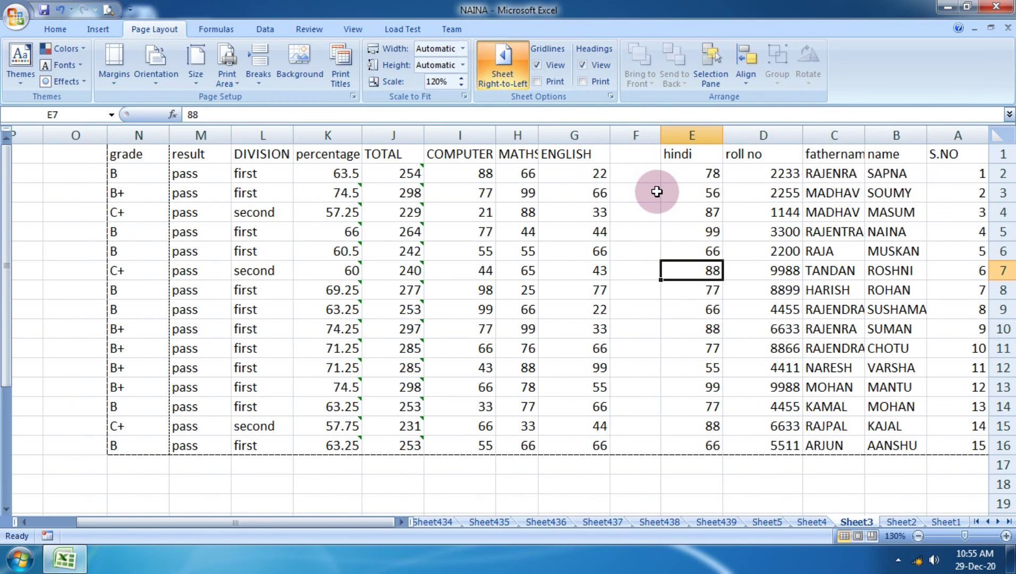
{"action": "left_click", "coordinate": [513, 60]}
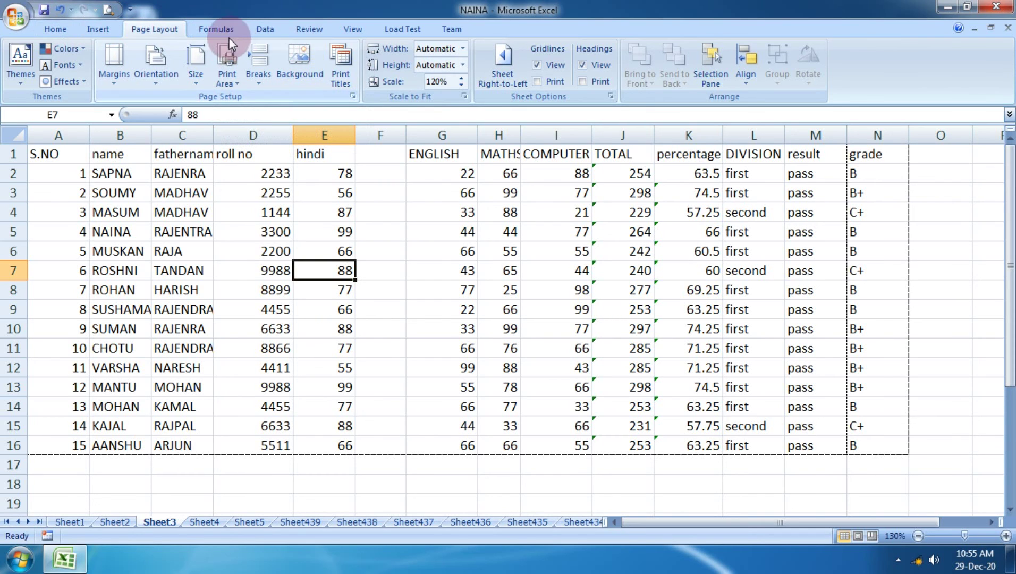
Select cell B4 and start a new comment on it from the Review tab.
{"action": "left_click", "coordinate": [312, 30]}
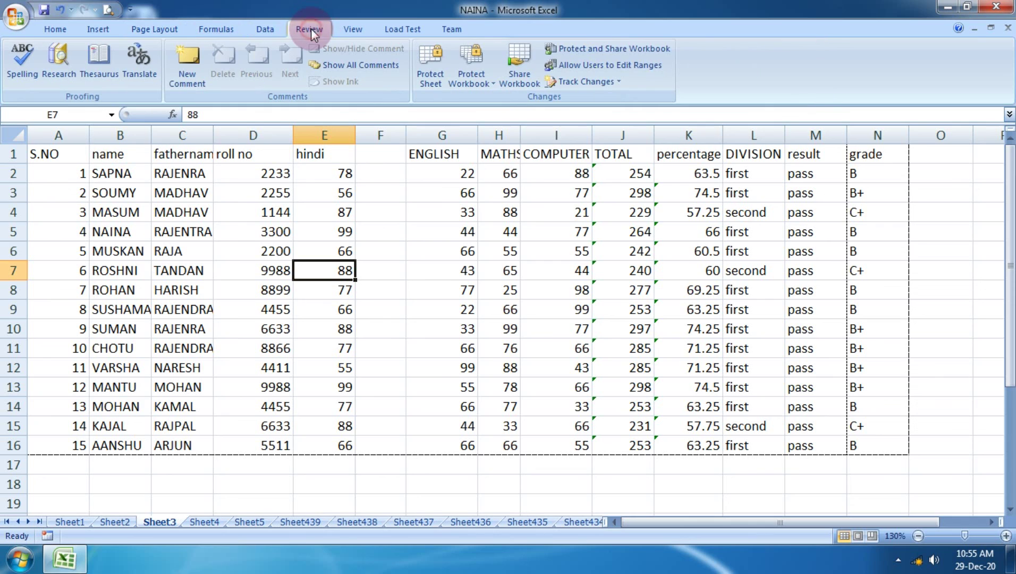
{"action": "left_click", "coordinate": [345, 198]}
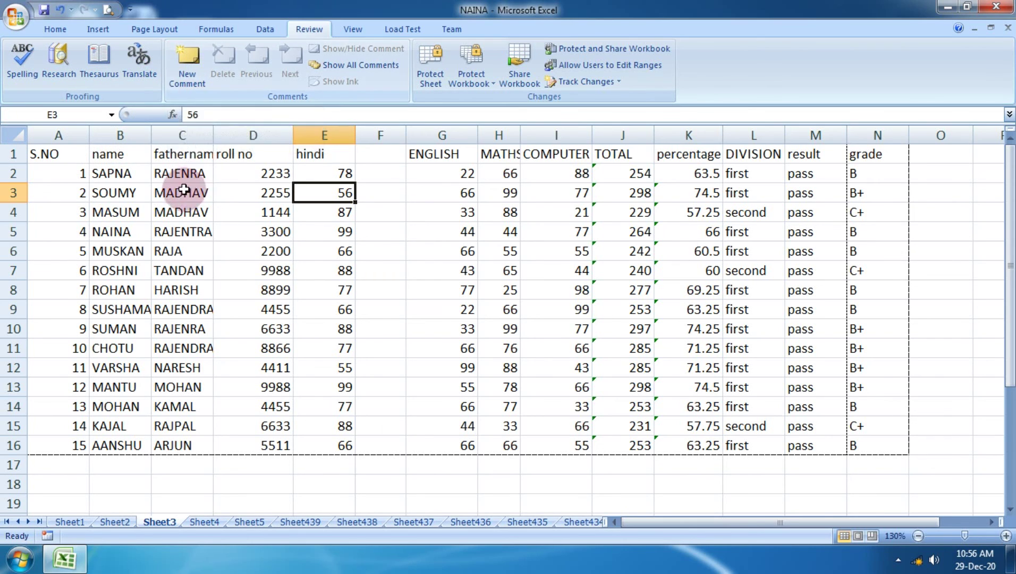
{"action": "left_click", "coordinate": [113, 212]}
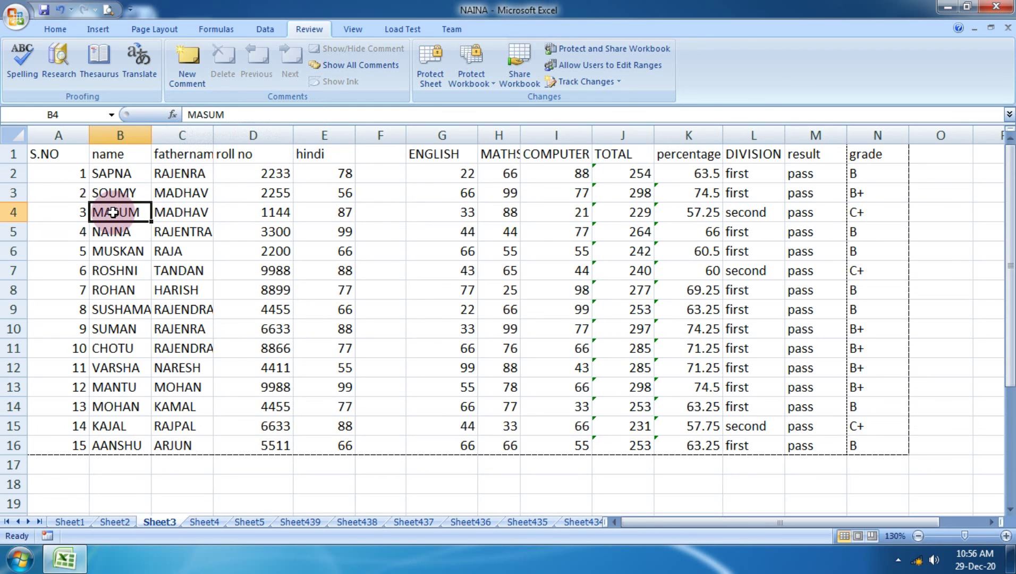
{"action": "left_click", "coordinate": [191, 63]}
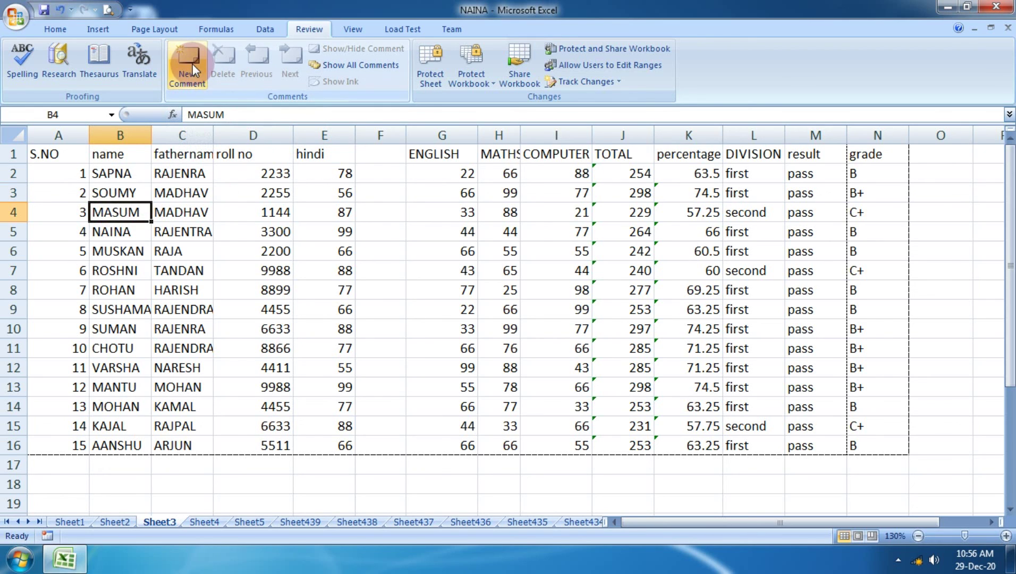
{"action": "left_click", "coordinate": [192, 63]}
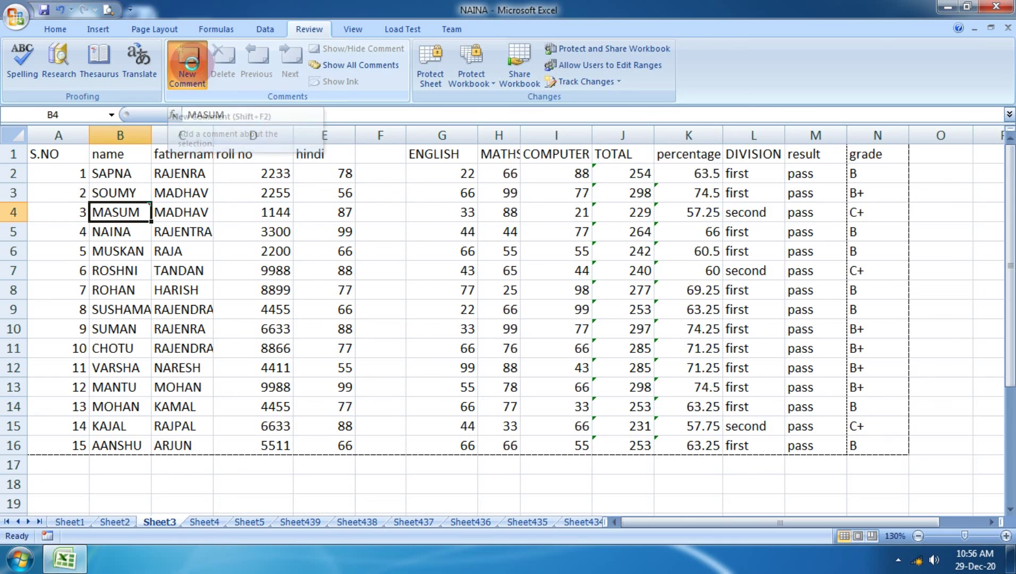
Replace the comment's author line with 'GODD STUDENT' and close the comment box.
{"action": "key", "text": "BackSpace"}
{"action": "key", "text": "BackSpace"}
{"action": "key", "text": "BackSpace"}
{"action": "key", "text": "BackSpace"}
{"action": "key", "text": "BackSpace"}
{"action": "key", "text": "BackSpace"}
{"action": "key", "text": "BackSpace"}
{"action": "key", "text": "BackSpace"}
{"action": "key", "text": "BackSpace"}
{"action": "key", "text": "BackSpace"}
{"action": "key", "text": "BackSpace"}
{"action": "key", "text": "BackSpace"}
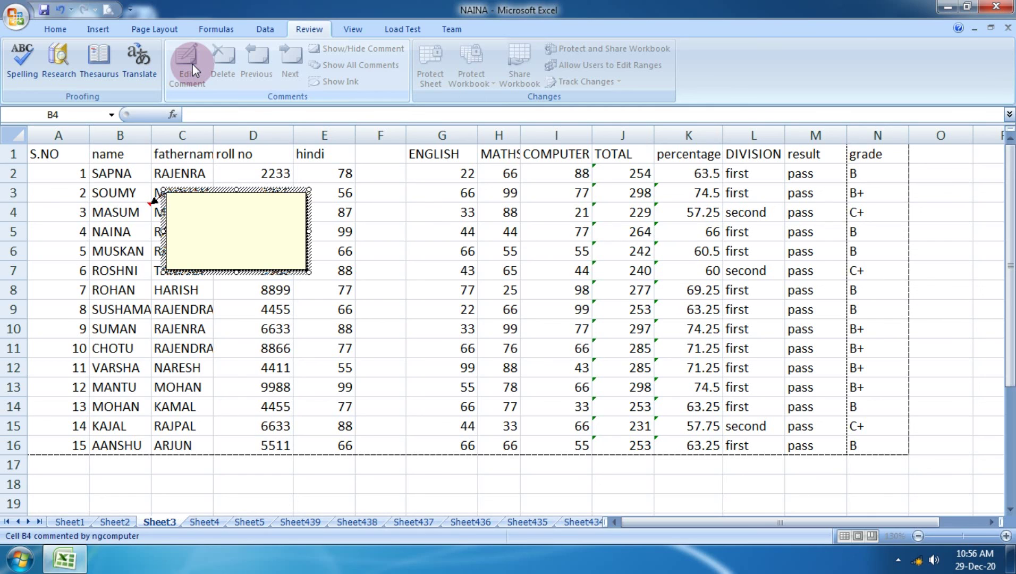
{"action": "type", "text": "GODD STUDENT"}
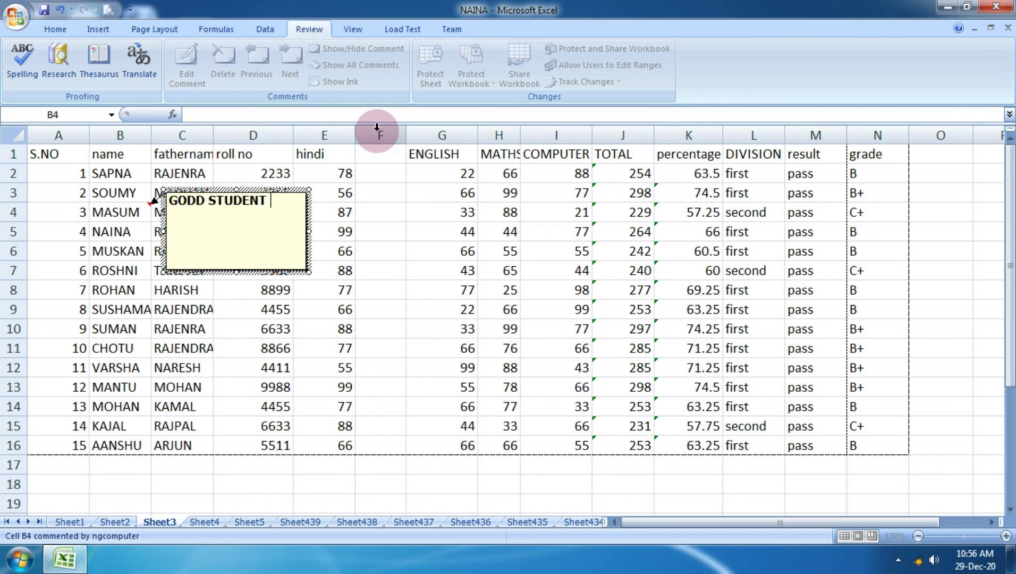
{"action": "left_click", "coordinate": [321, 271]}
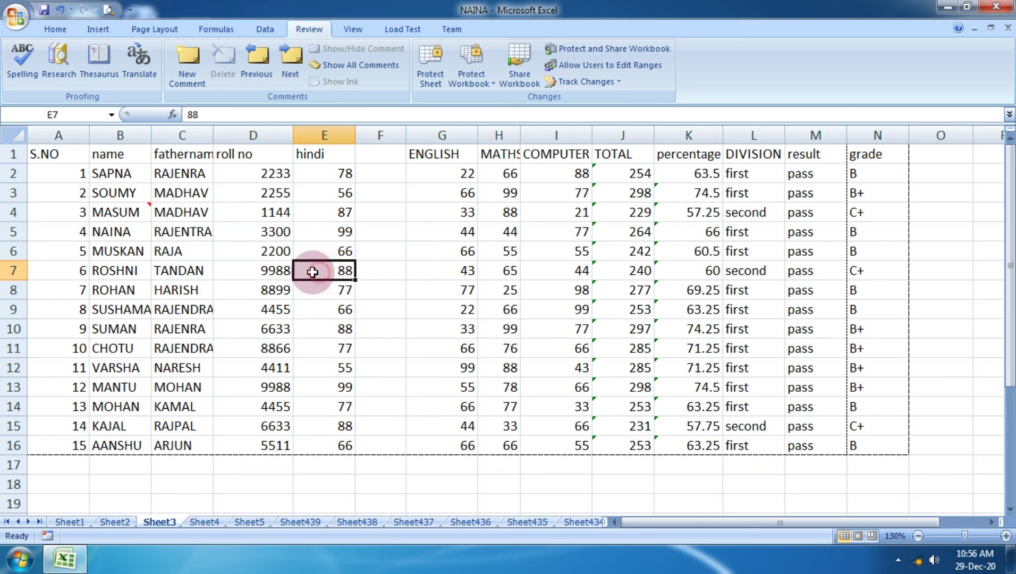
{"action": "left_click", "coordinate": [123, 205]}
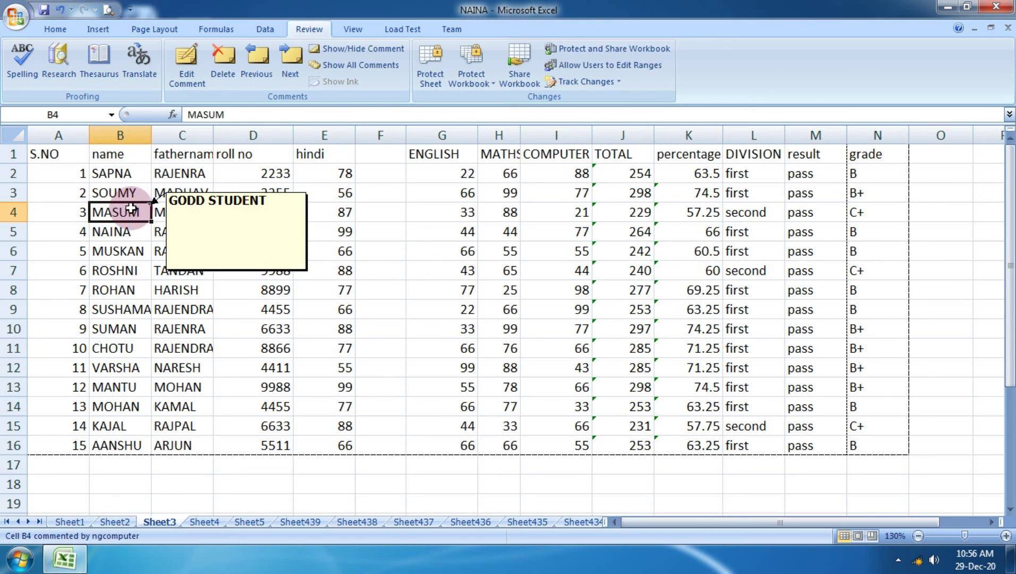
{"action": "mouse_move", "coordinate": [124, 214]}
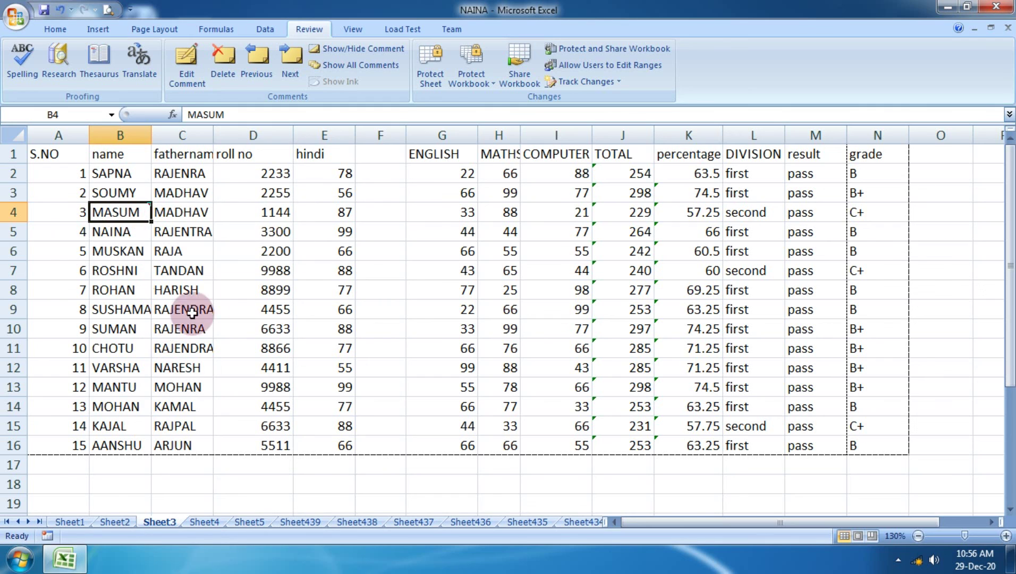
{"action": "left_click", "coordinate": [281, 321]}
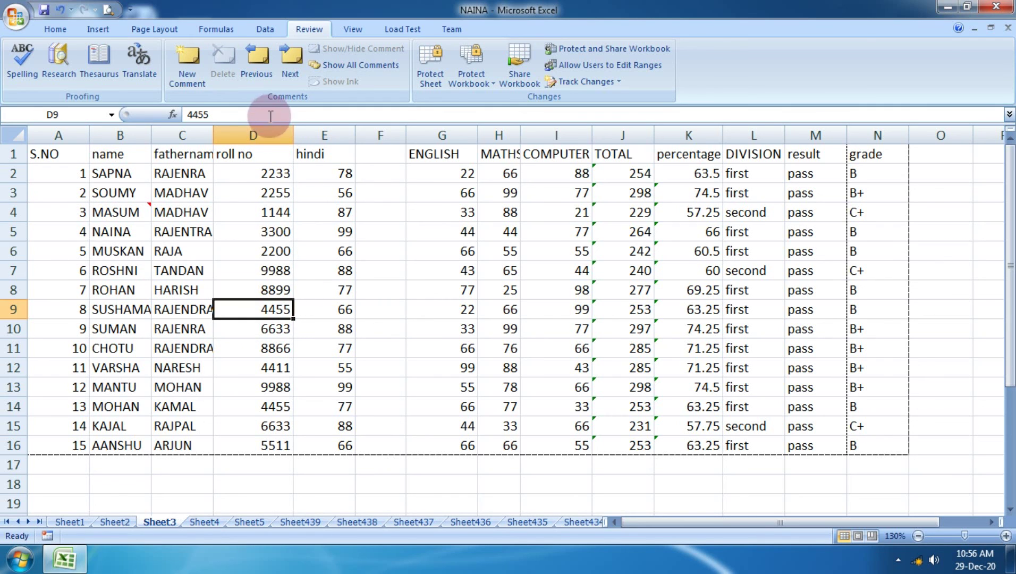
Add a comment holding a phone number to cell D9, shrinking its box to one line.
{"action": "left_click", "coordinate": [196, 66]}
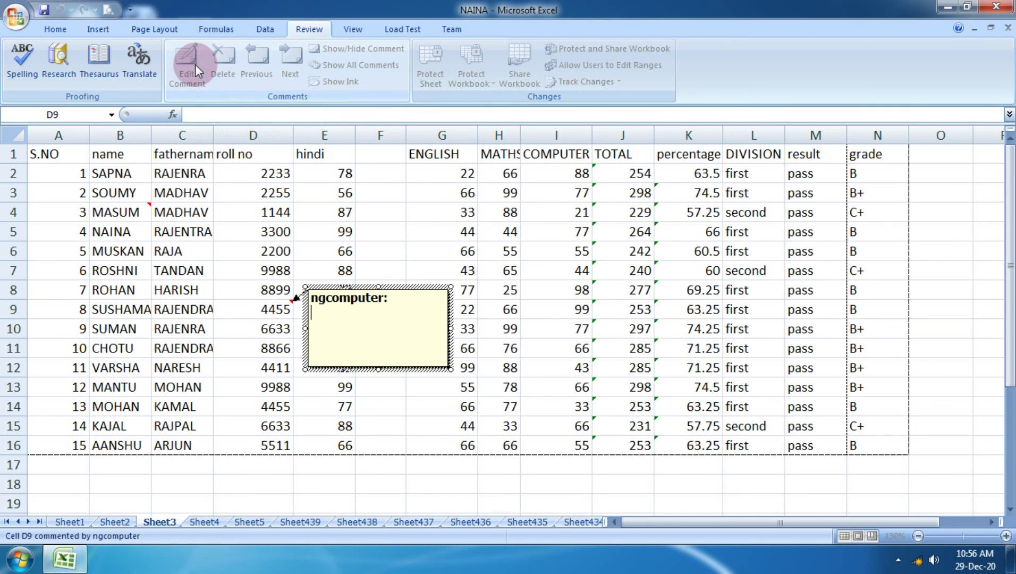
{"action": "key", "text": "BackSpace"}
{"action": "key", "text": "BackSpace"}
{"action": "key", "text": "BackSpace"}
{"action": "key", "text": "BackSpace"}
{"action": "key", "text": "BackSpace"}
{"action": "key", "text": "BackSpace"}
{"action": "key", "text": "BackSpace"}
{"action": "key", "text": "BackSpace"}
{"action": "key", "text": "BackSpace"}
{"action": "key", "text": "BackSpace"}
{"action": "key", "text": "BackSpace"}
{"action": "key", "text": "BackSpace"}
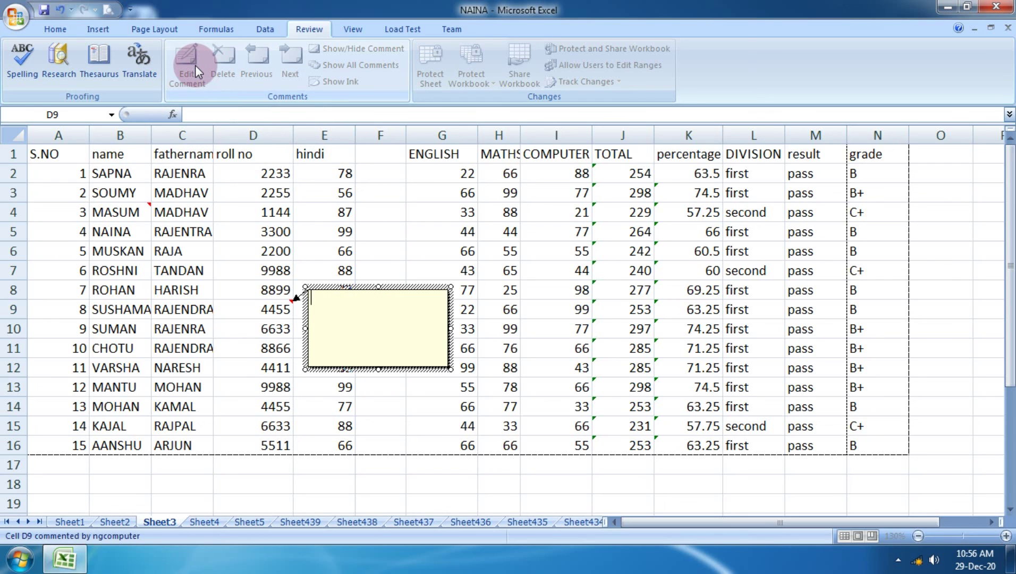
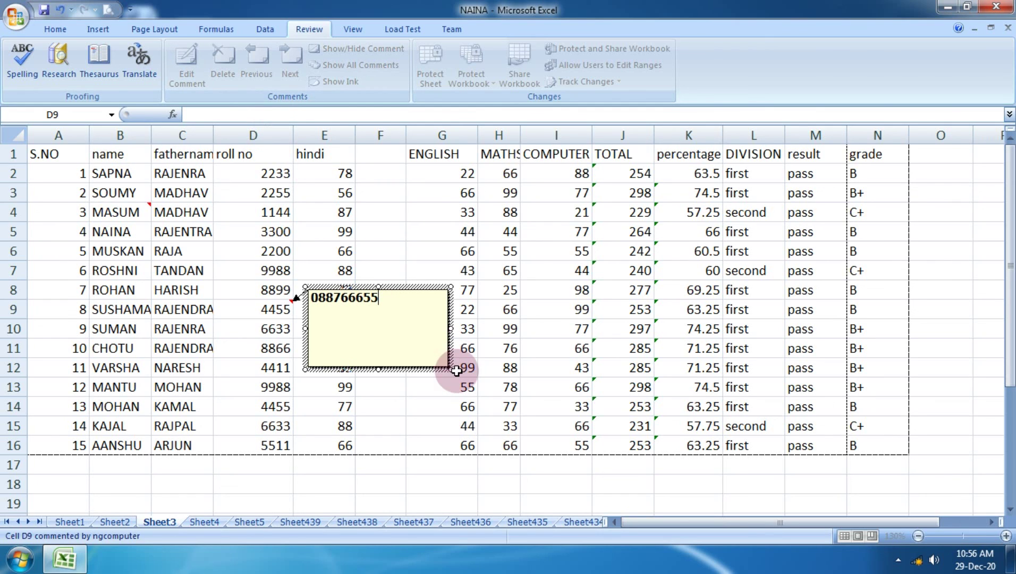
{"action": "left_click_drag", "start_coordinate": [451, 367], "coordinate": [394, 303]}
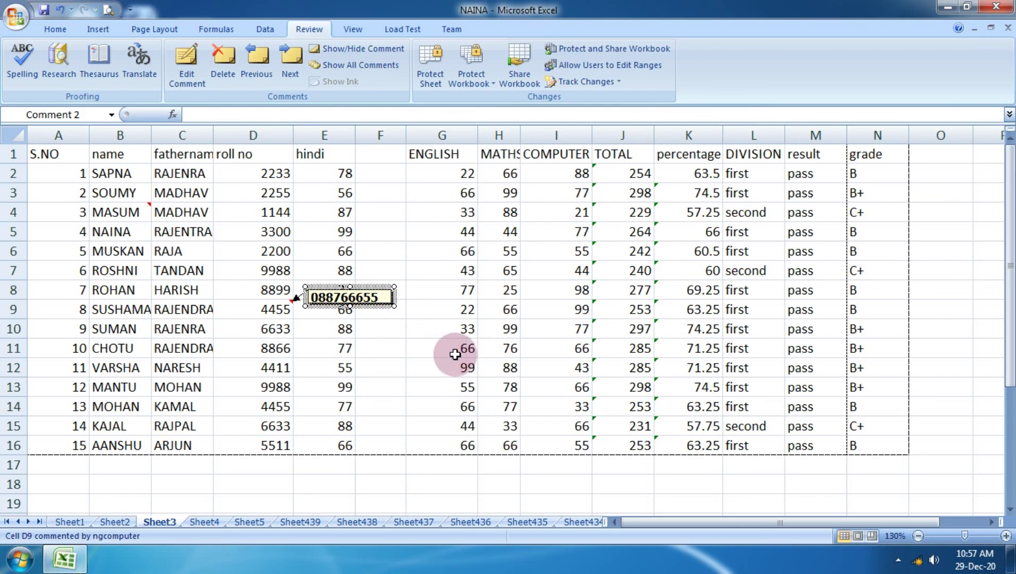
{"action": "left_click", "coordinate": [484, 366]}
{"action": "mouse_move", "coordinate": [290, 309]}
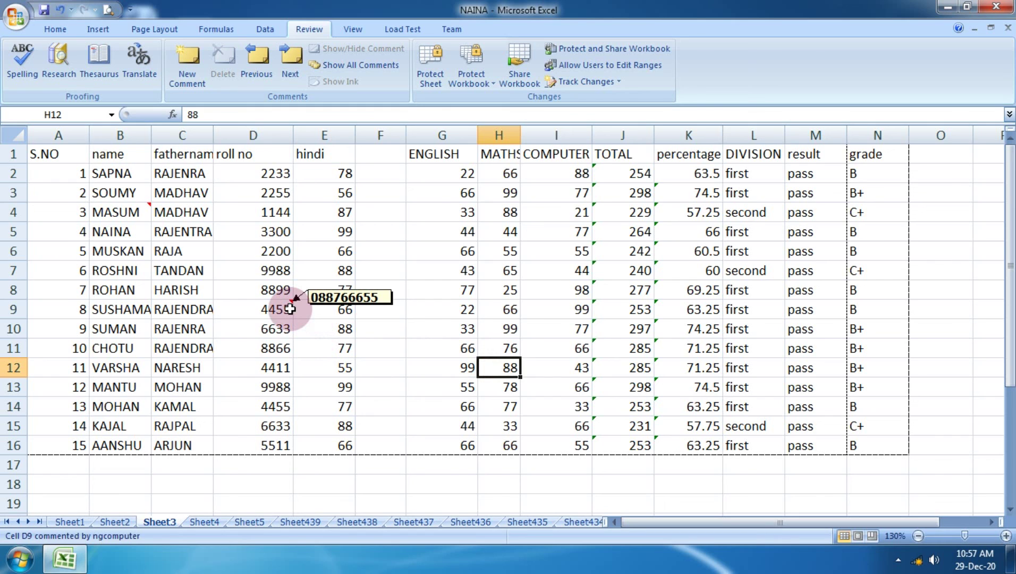
{"action": "mouse_move", "coordinate": [149, 214]}
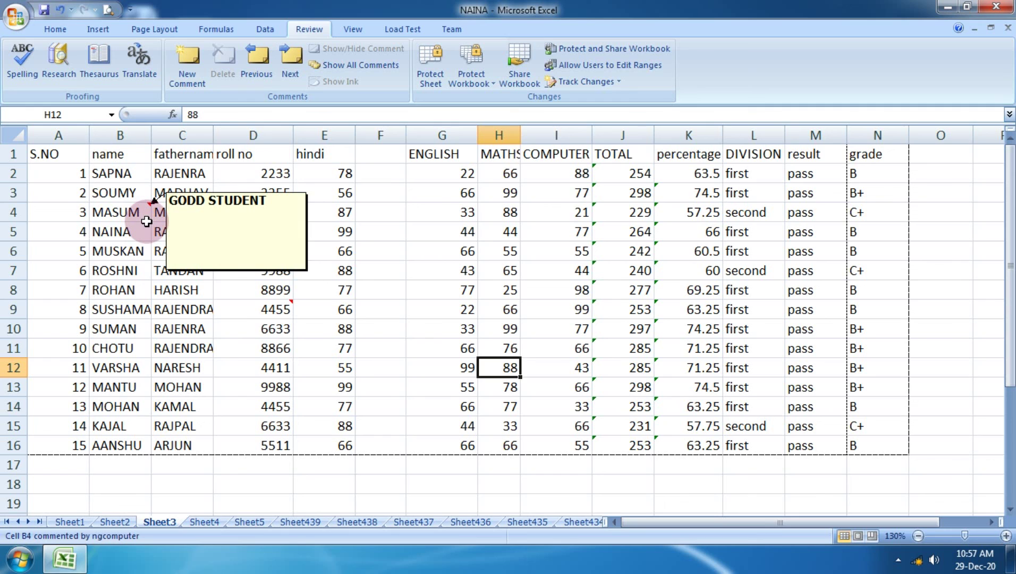
Delete the comments on B4 (MASUM) and D9, leaving C4 selected.
{"action": "left_click", "coordinate": [134, 213]}
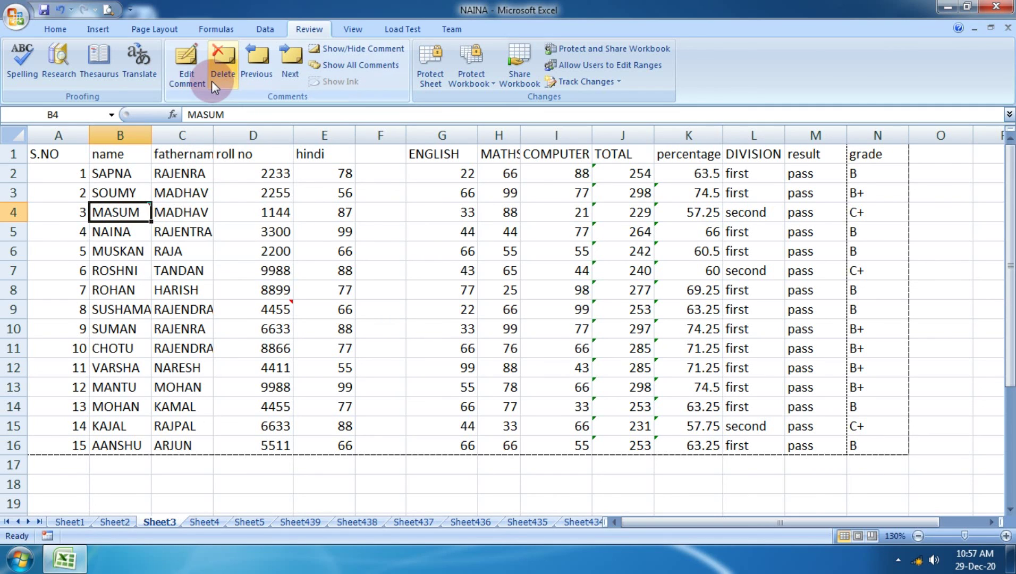
{"action": "left_click", "coordinate": [211, 81]}
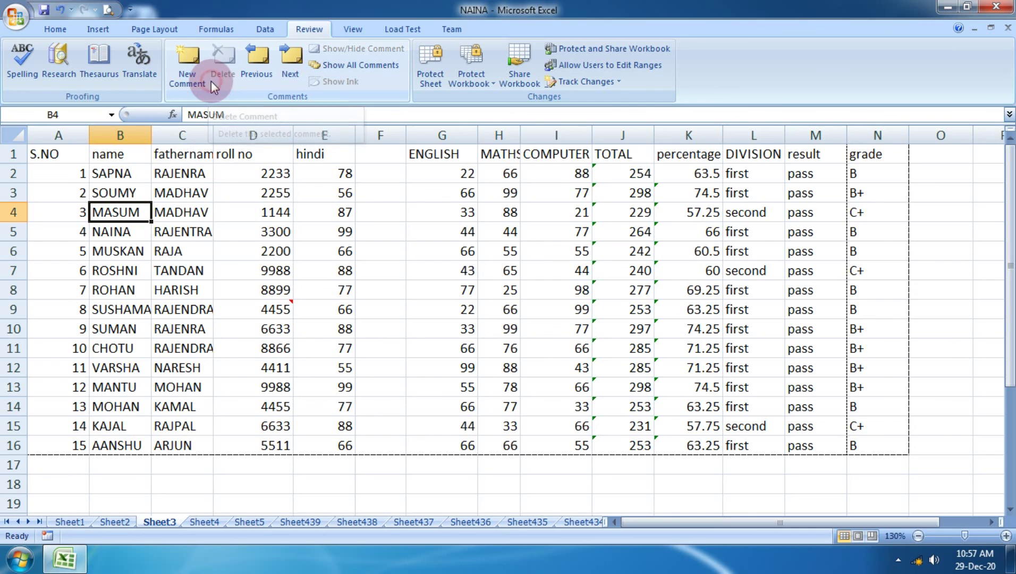
{"action": "left_click", "coordinate": [271, 309]}
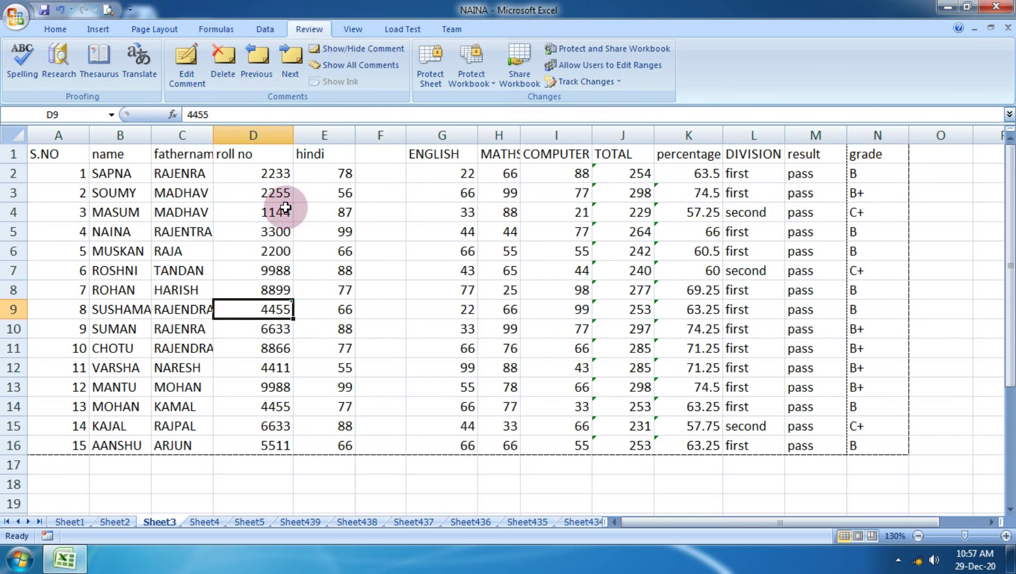
{"action": "left_click", "coordinate": [226, 69]}
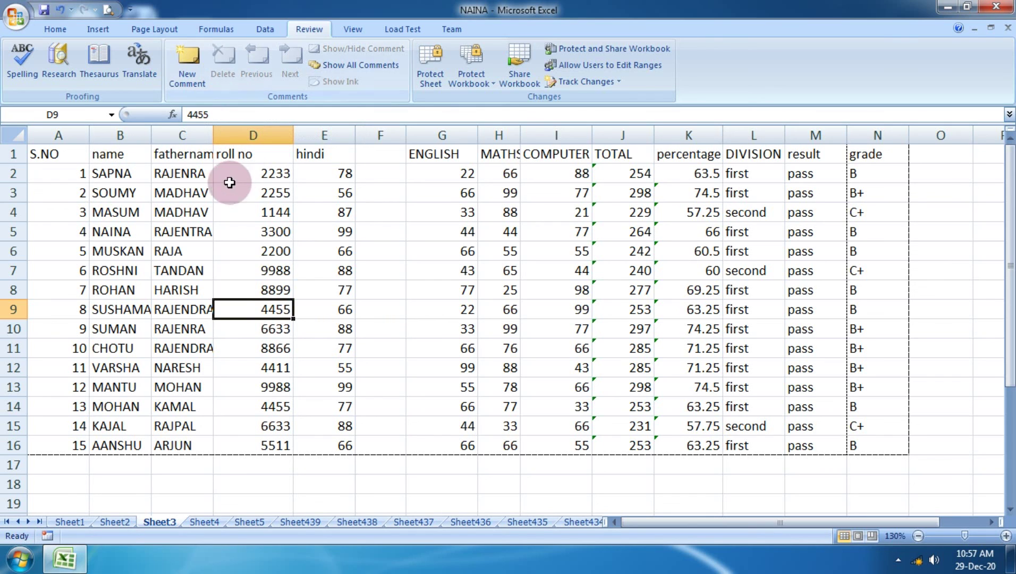
{"action": "left_click", "coordinate": [180, 213]}
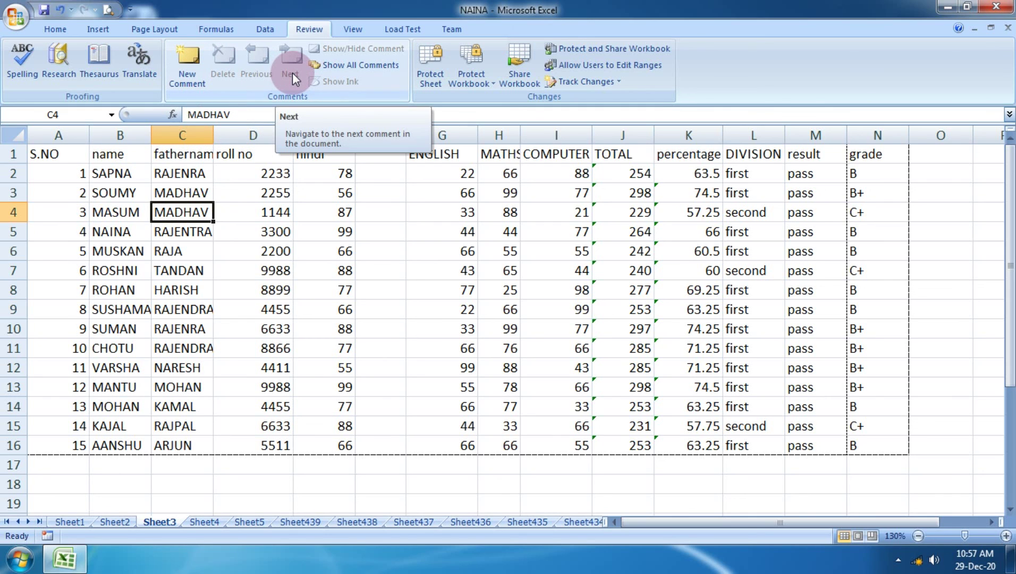
Review the Protect Sheet options, cancel without protecting Sheet3, and switch to Sheet2.
{"action": "left_click", "coordinate": [427, 79]}
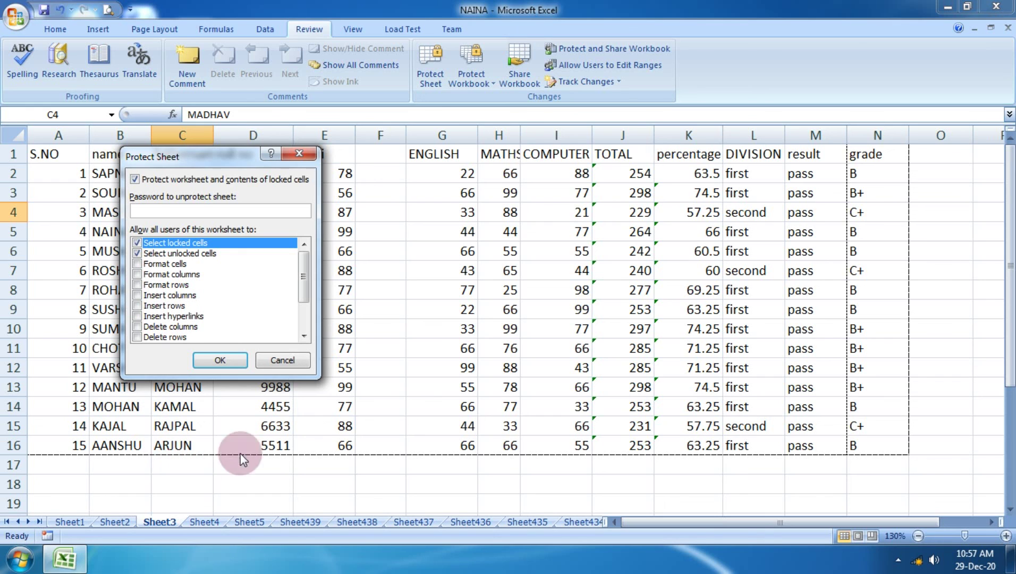
{"action": "left_click", "coordinate": [282, 360]}
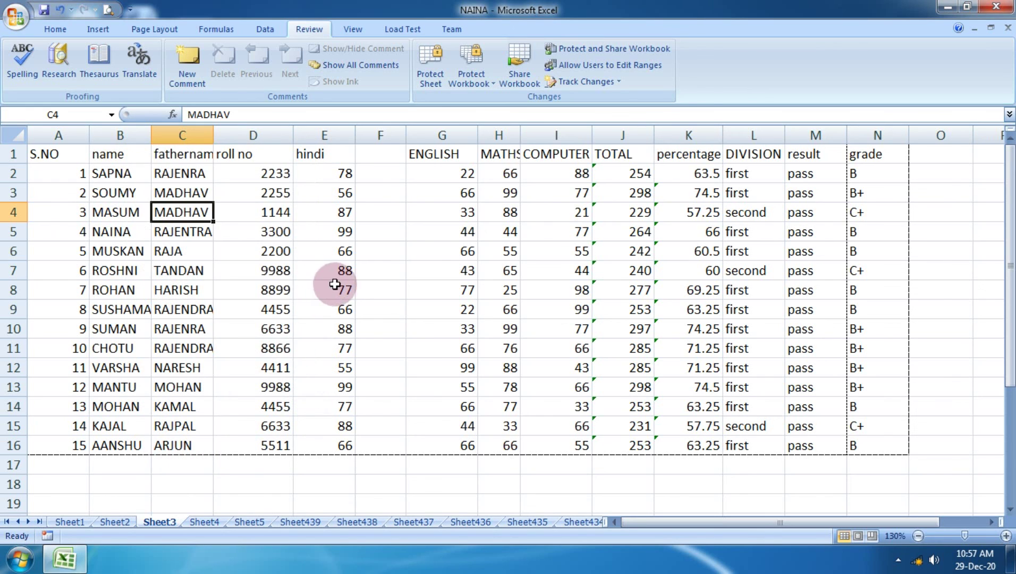
{"action": "scroll", "coordinate": [346, 281], "scroll_direction": "down", "scroll_amount": 6}
{"action": "scroll", "coordinate": [358, 279], "scroll_direction": "up", "scroll_amount": 6}
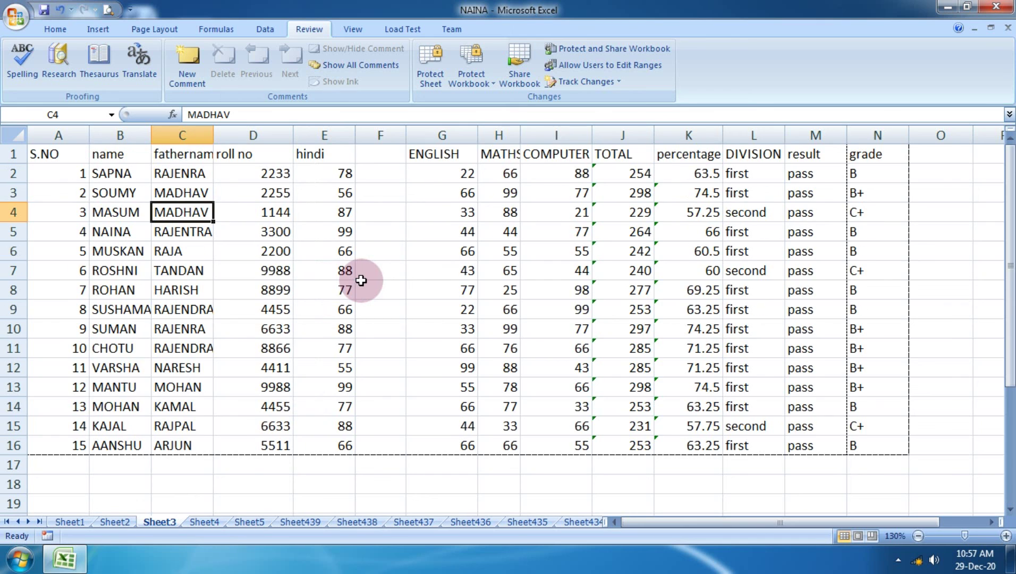
{"action": "left_click", "coordinate": [500, 289]}
{"action": "left_click", "coordinate": [125, 519]}
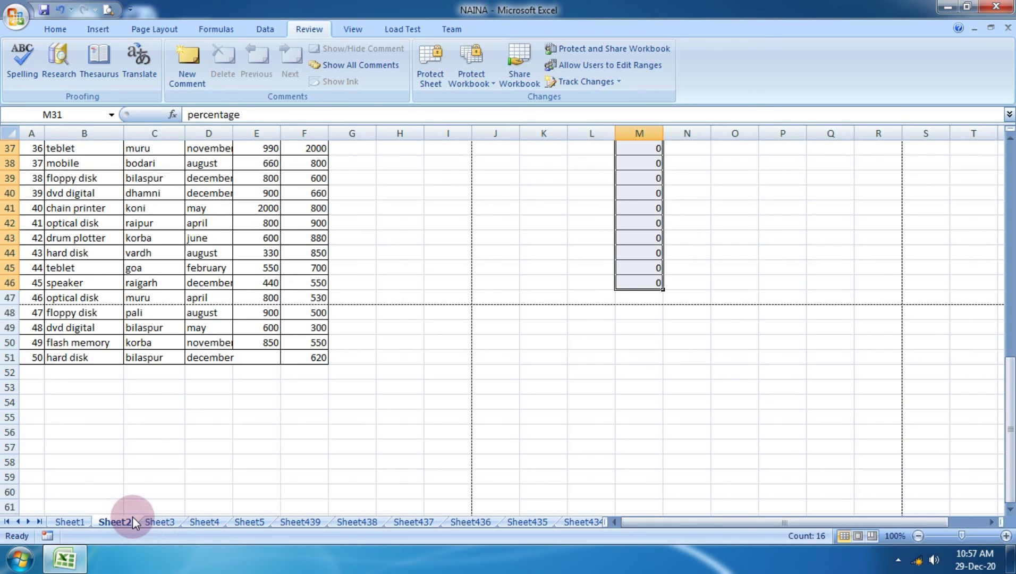